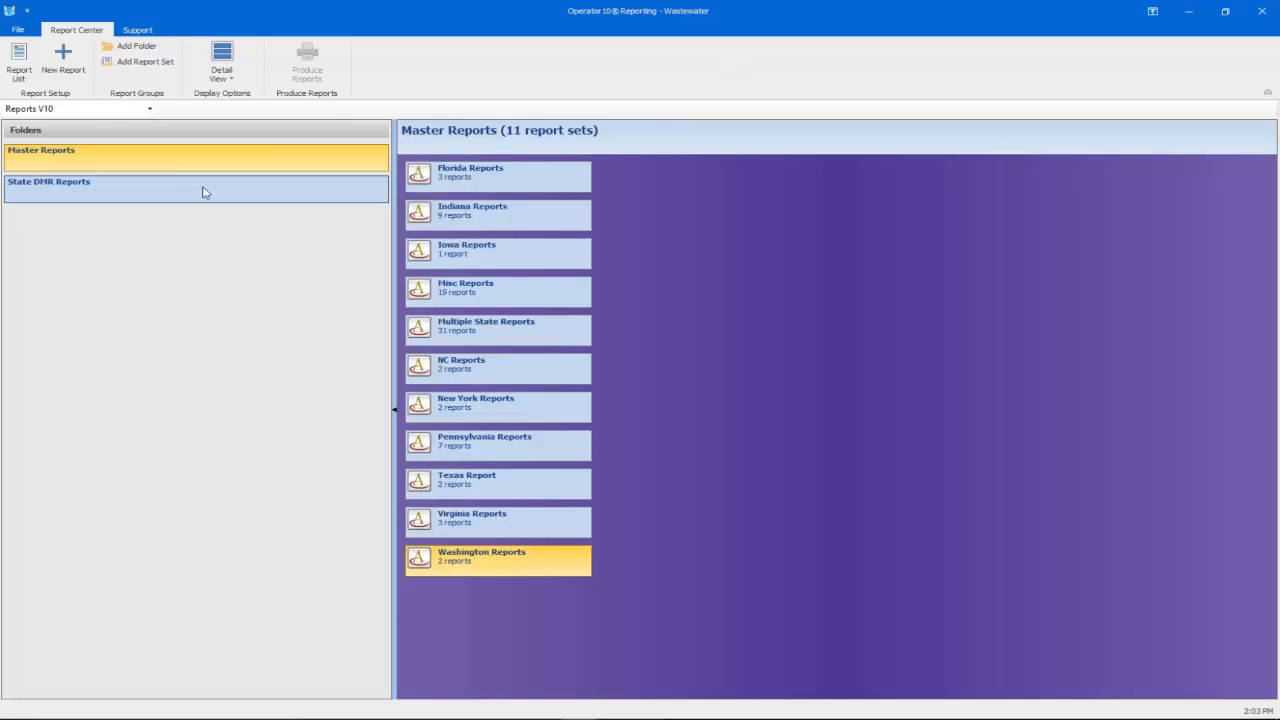
# Open the State DMR Reports folder to list its State DMR and State DMR Blank sets
pyautogui.click(240, 188)
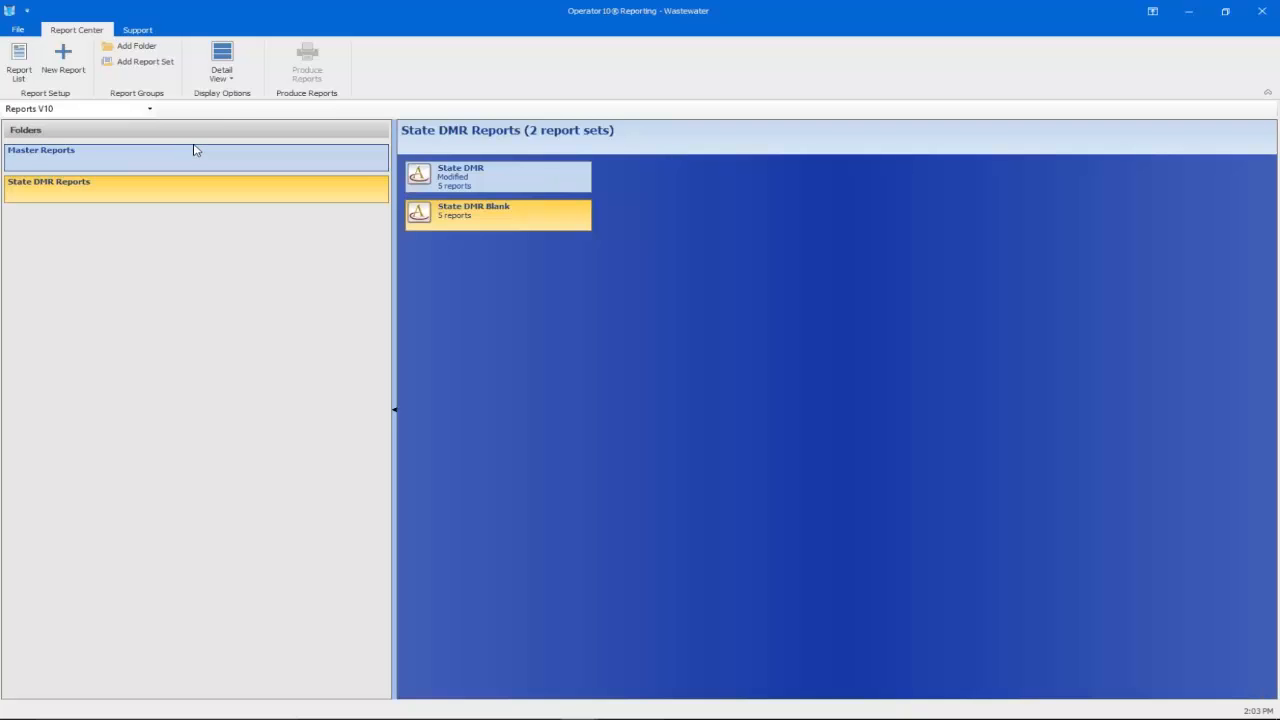
# Start producing the State DMR Blank reports with the report date set to 11/1/2016
pyautogui.doubleClick(478, 221)
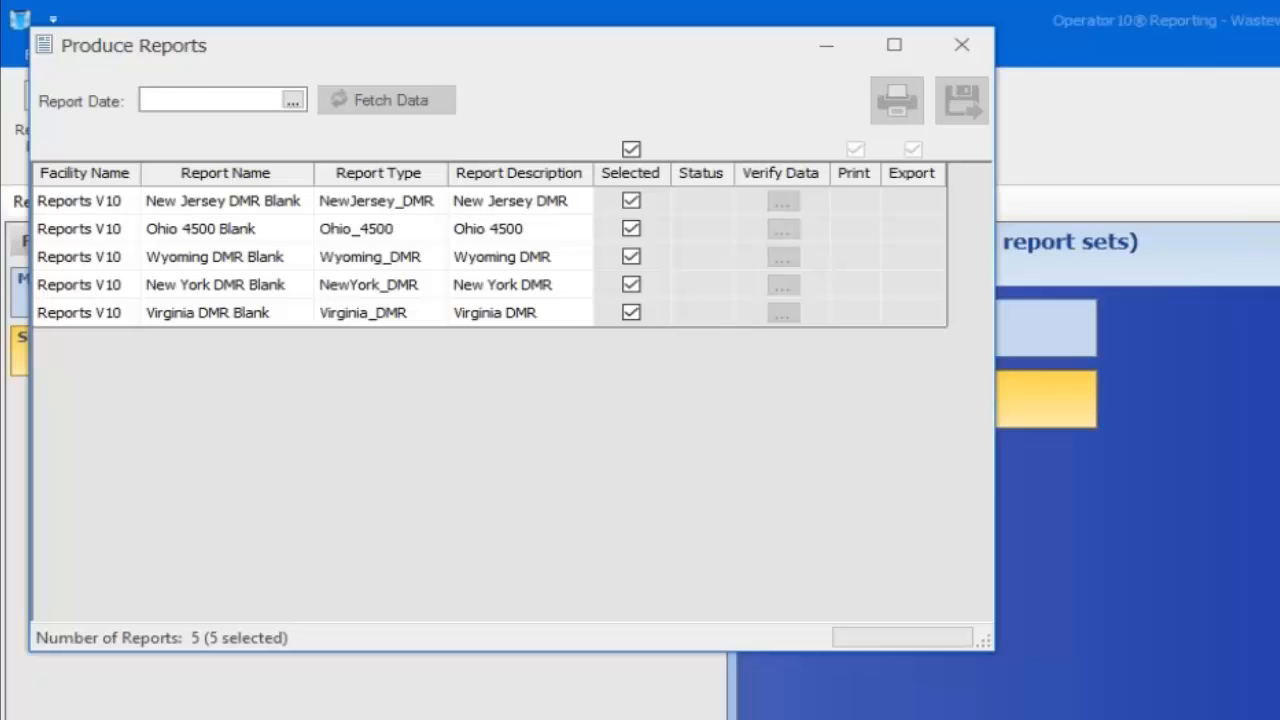
pyautogui.write('11/1/')
pyautogui.write('2016')
pyautogui.press('BackSpace')
pyautogui.press('BackSpace')
pyautogui.press('BackSpace')
pyautogui.press('BackSpace')
pyautogui.press('BackSpace')
pyautogui.press('BackSpace')
pyautogui.write('16')
pyautogui.click(291, 104)
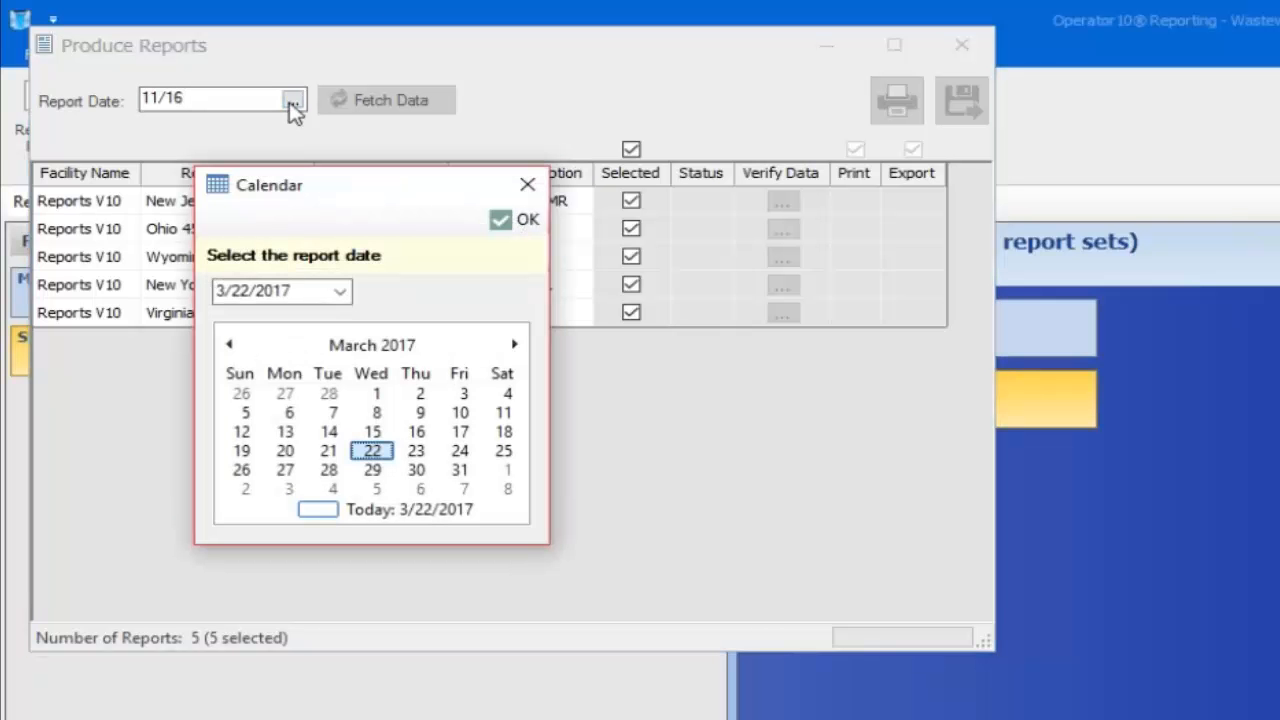
pyautogui.click(228, 345)
pyautogui.click(226, 345)
pyautogui.click(226, 345)
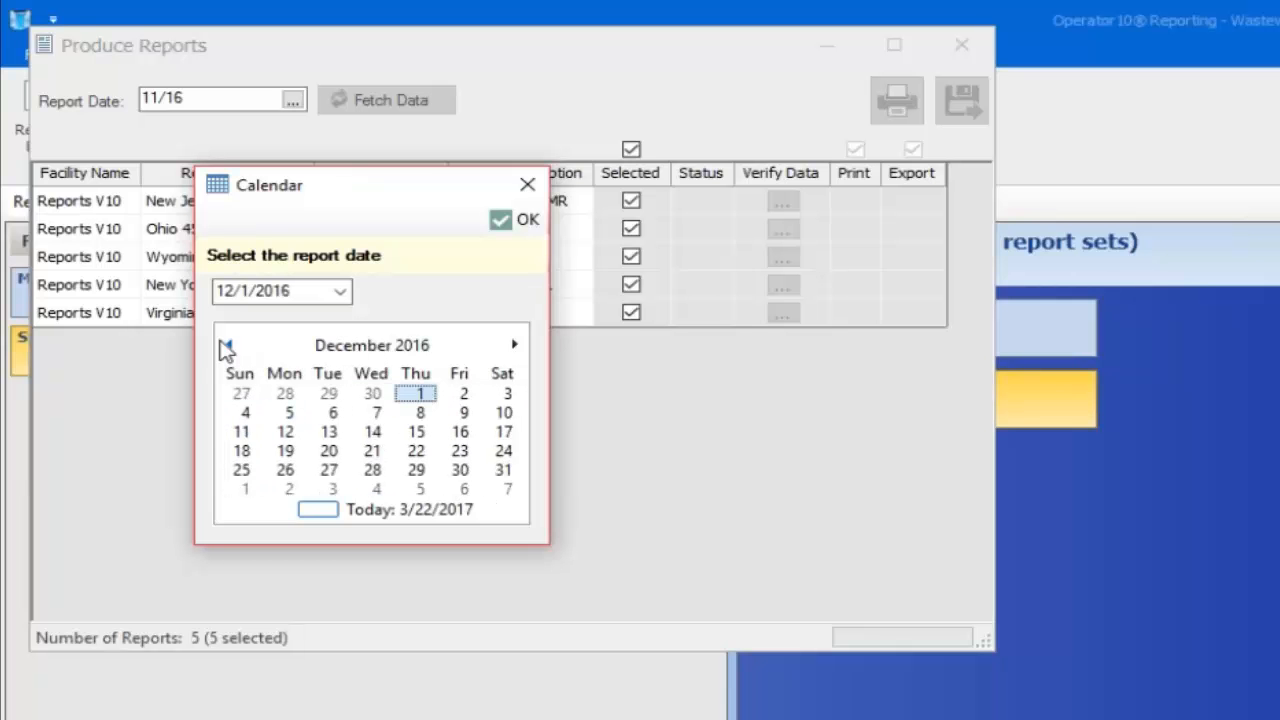
pyautogui.click(226, 345)
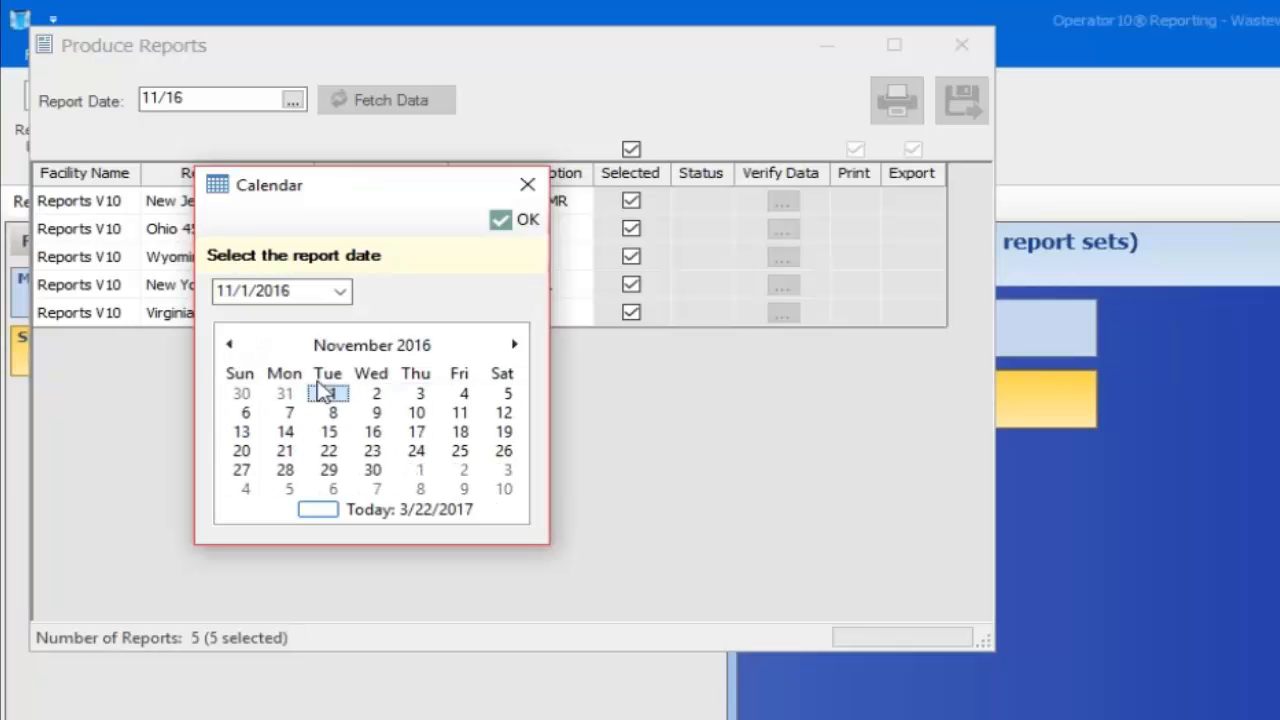
pyautogui.click(515, 222)
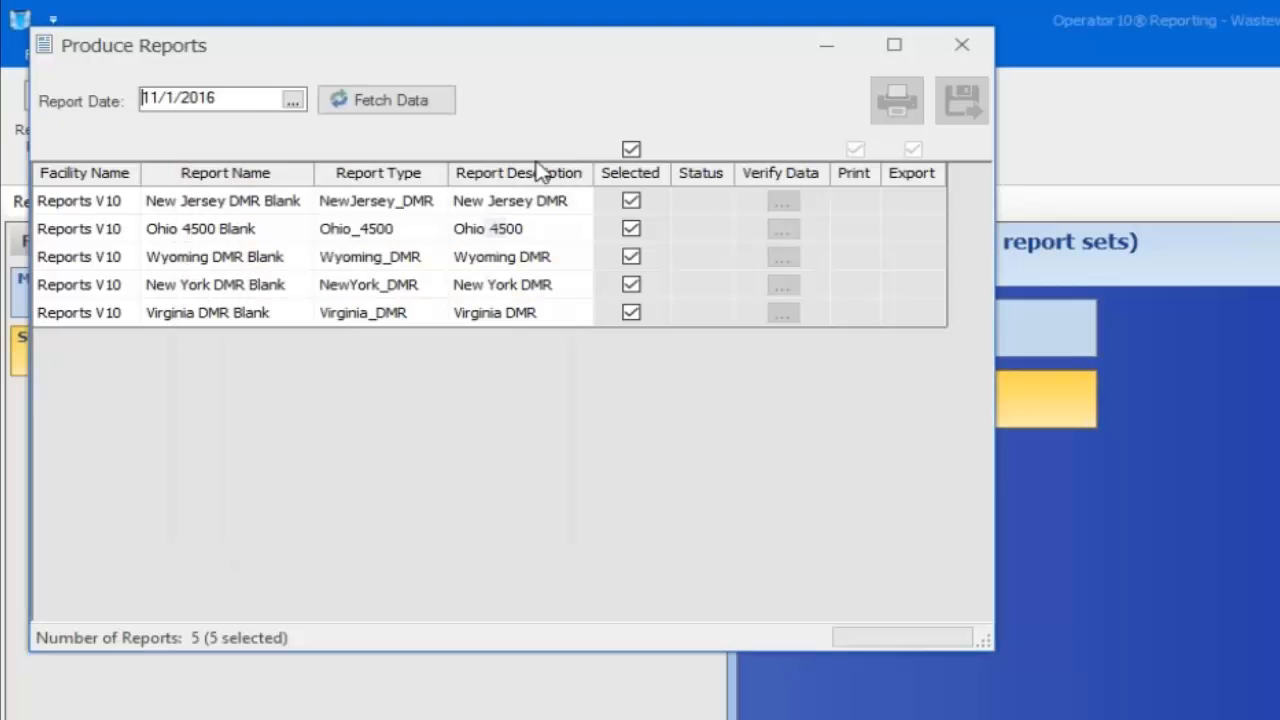
# Fetch data for the five DMR Blank reports so each shows an OK status
pyautogui.click(424, 104)
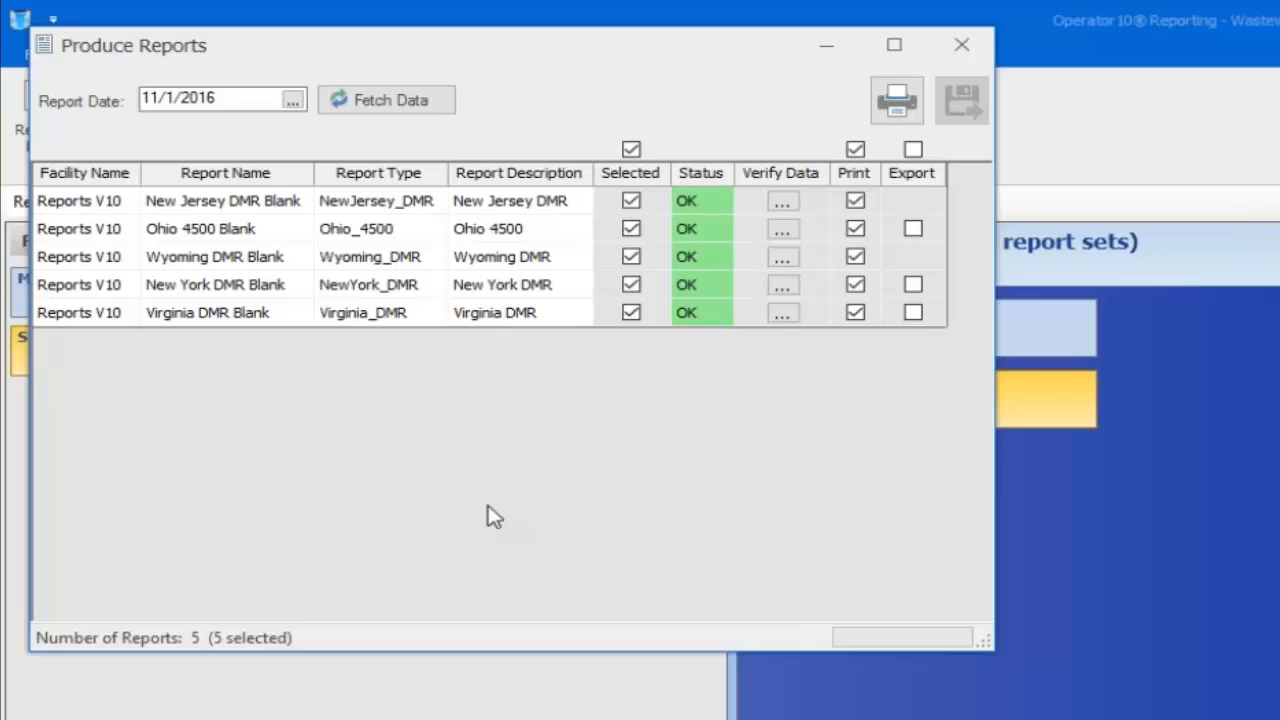
pyautogui.click(631, 150)
pyautogui.click(632, 201)
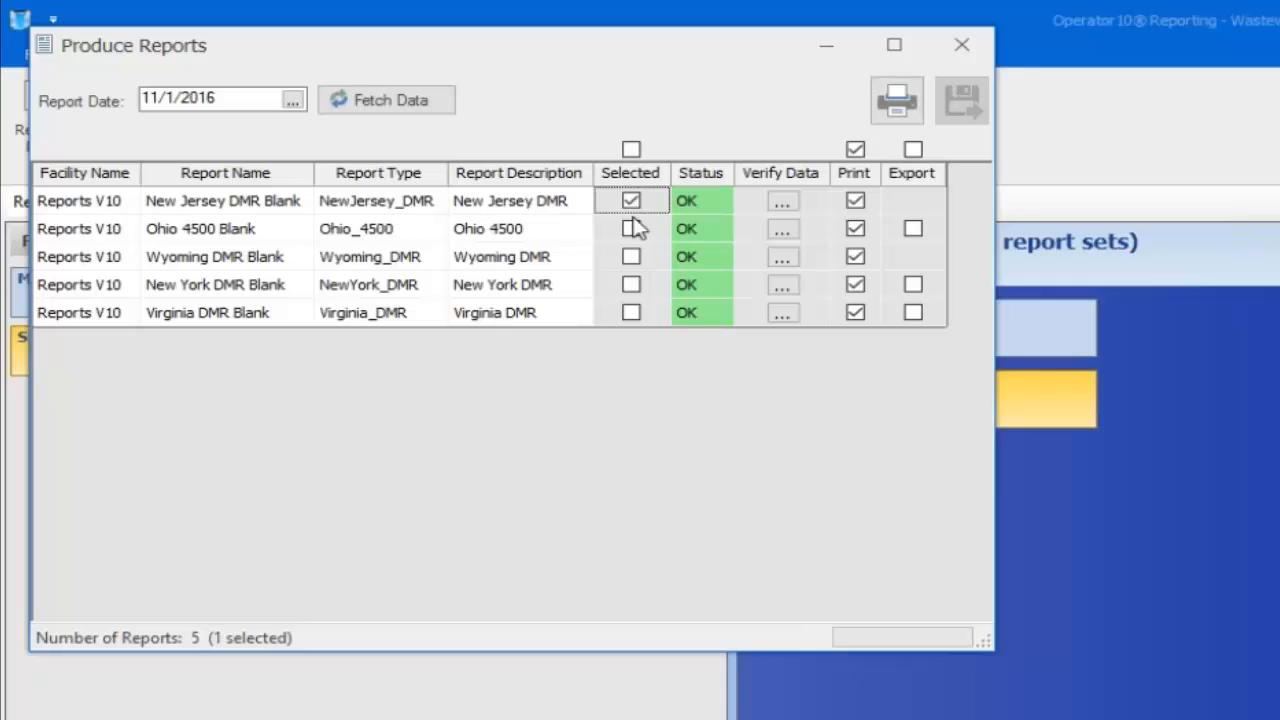
pyautogui.click(633, 228)
pyautogui.click(633, 256)
pyautogui.click(631, 150)
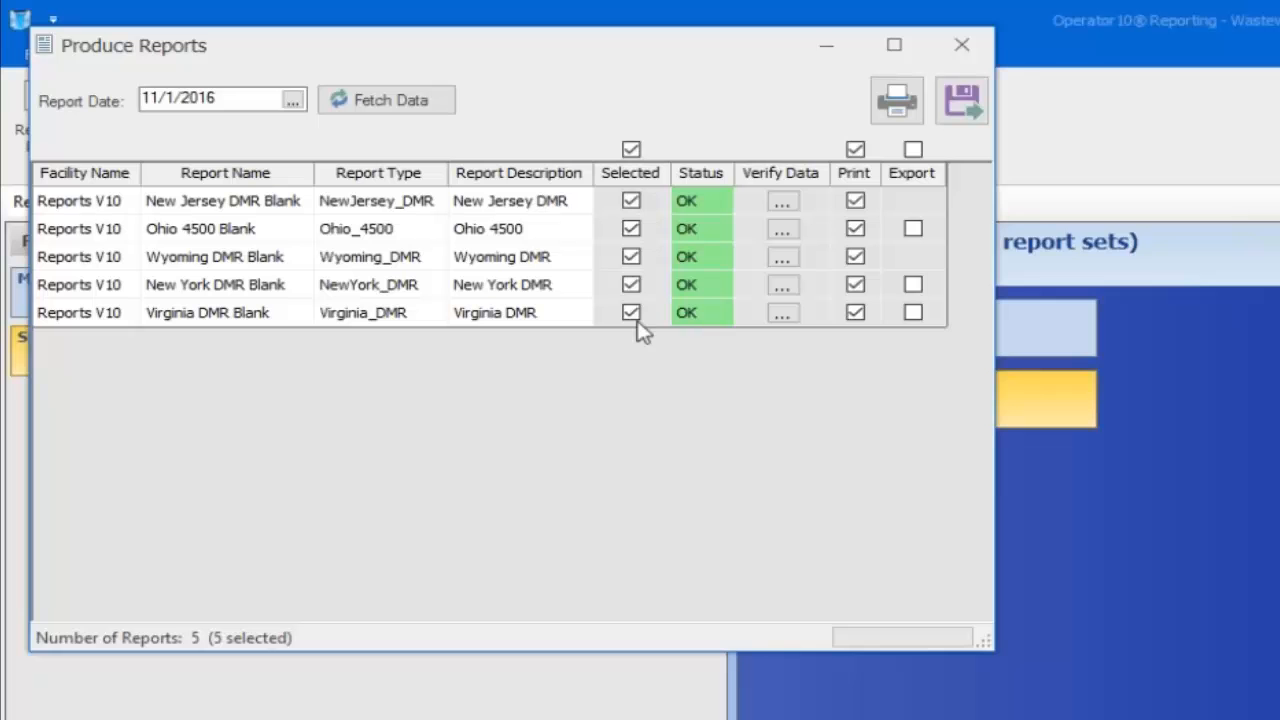
pyautogui.click(855, 150)
pyautogui.click(855, 201)
pyautogui.click(855, 229)
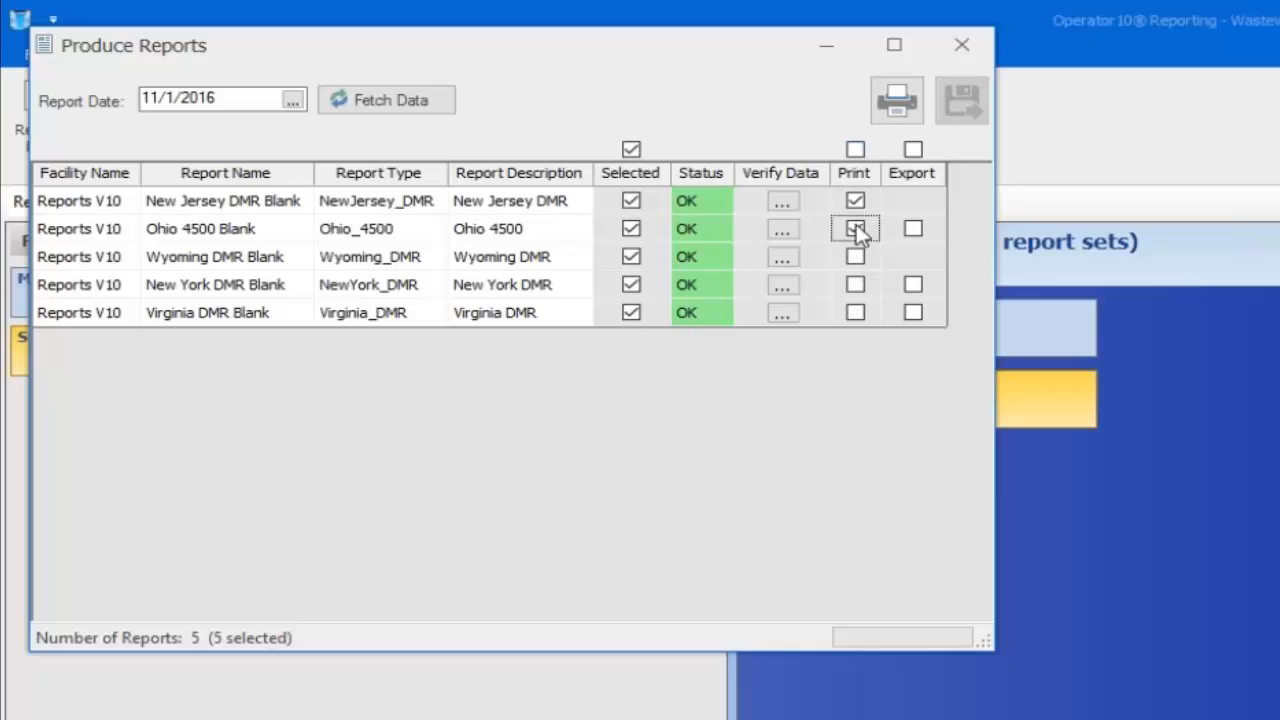
pyautogui.click(855, 257)
pyautogui.click(858, 286)
pyautogui.click(856, 313)
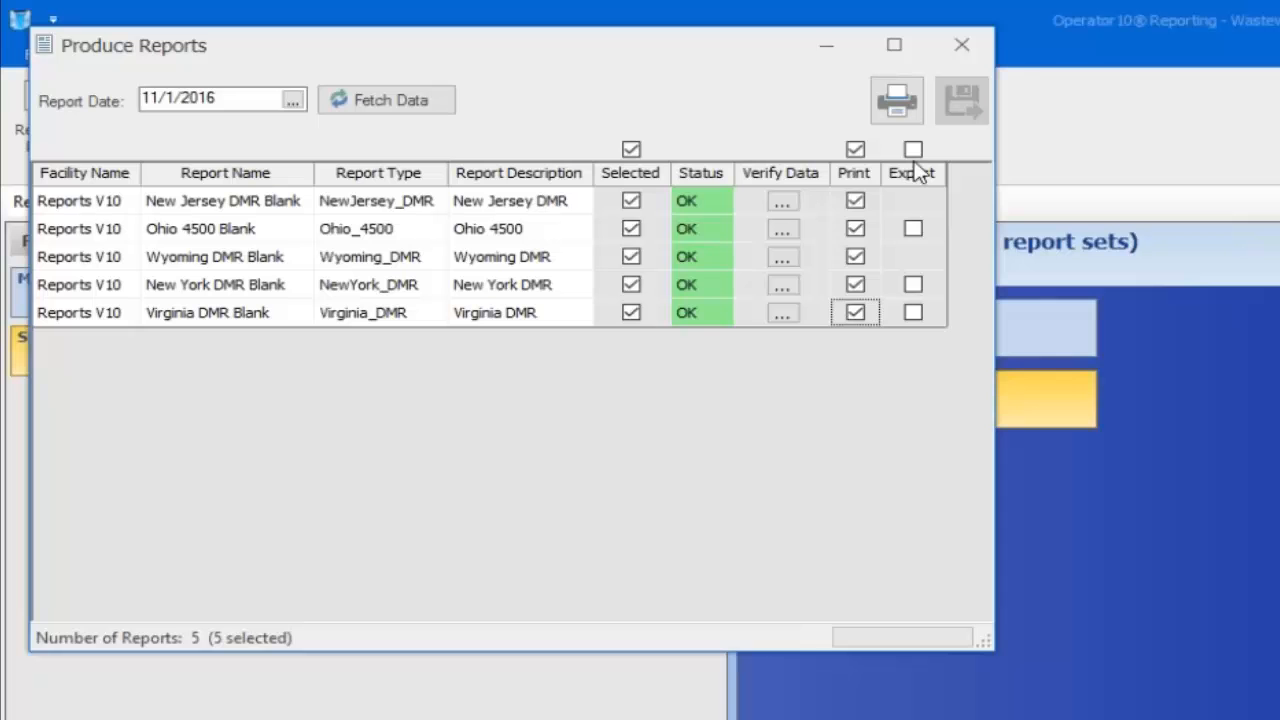
pyautogui.click(914, 229)
pyautogui.click(913, 285)
pyautogui.click(915, 313)
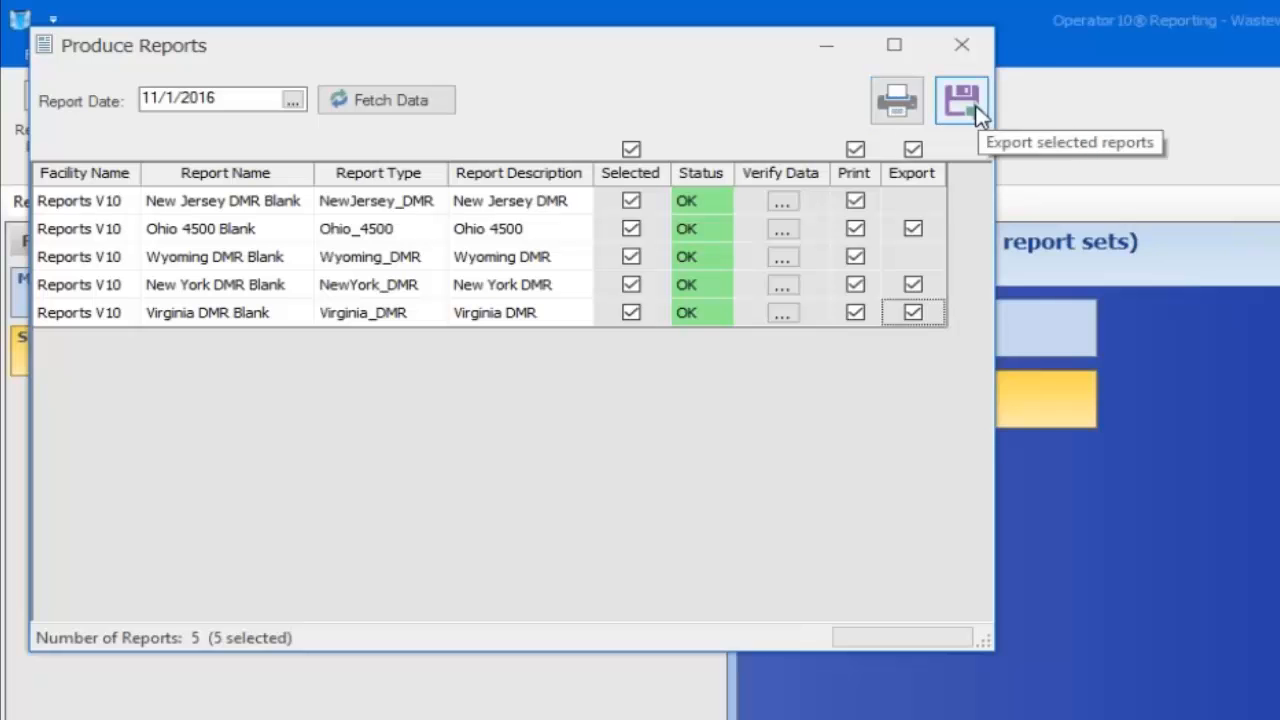
pyautogui.click(913, 149)
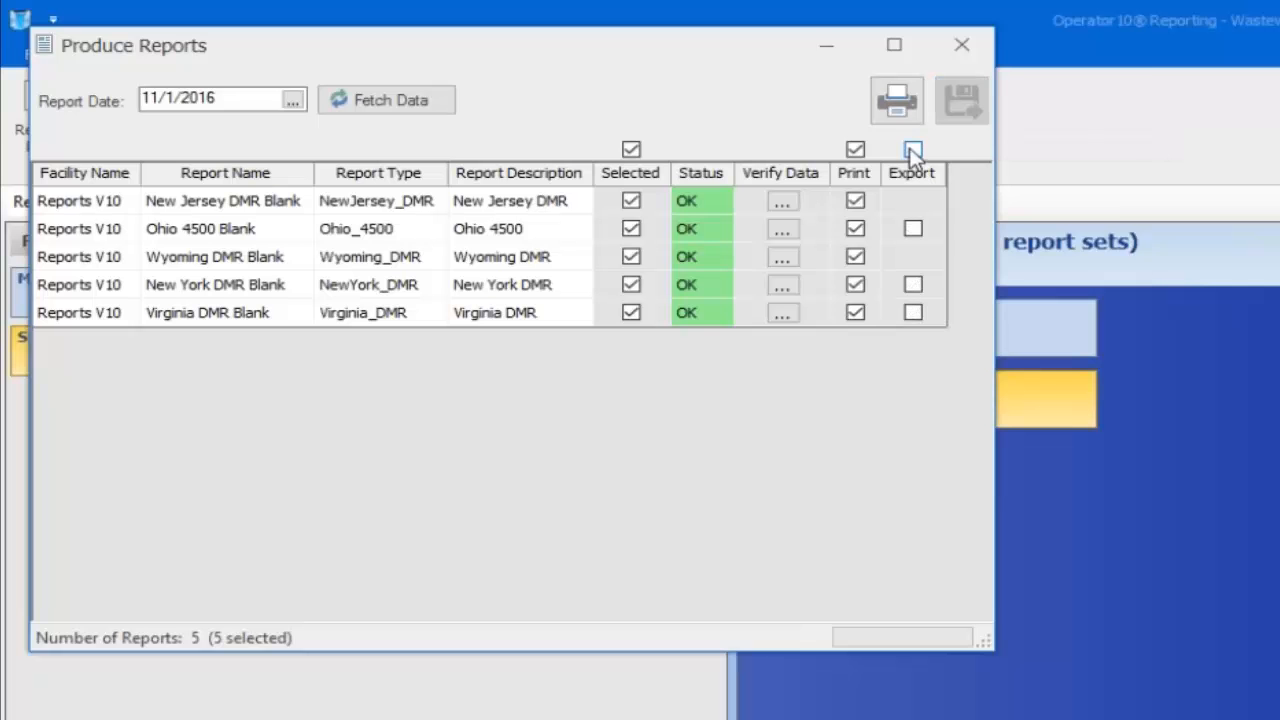
pyautogui.click(913, 229)
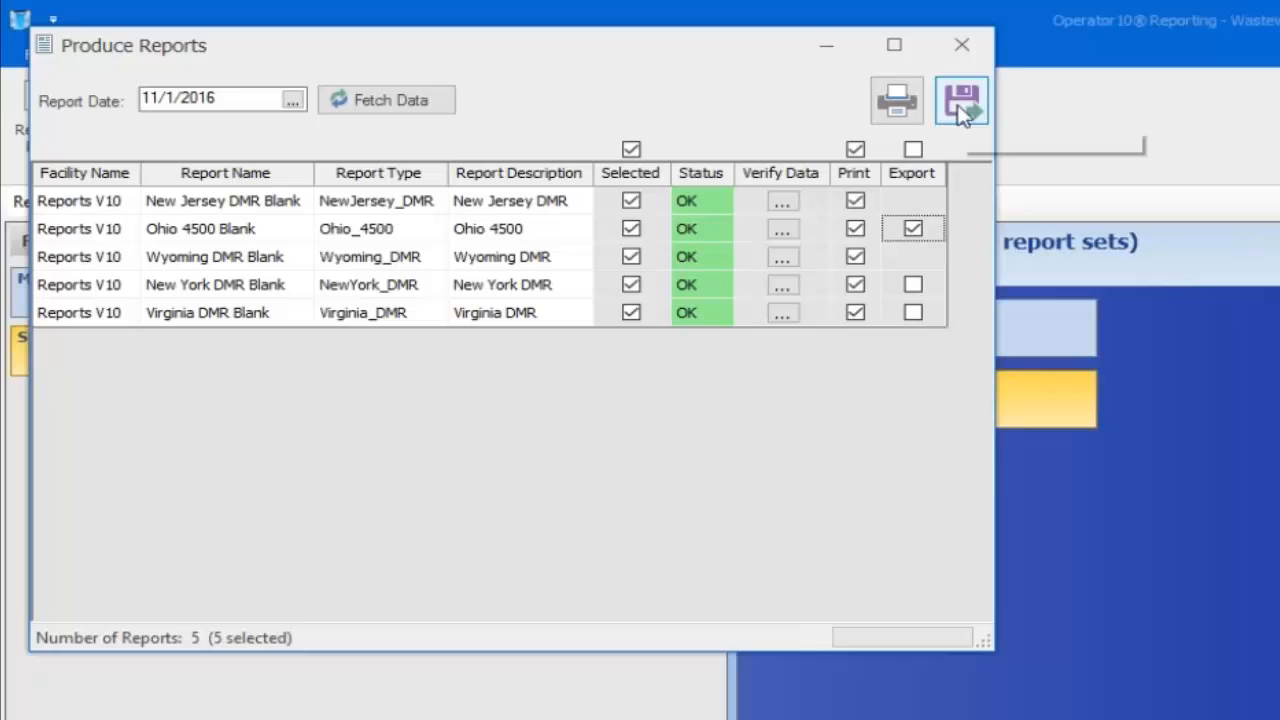
pyautogui.click(917, 152)
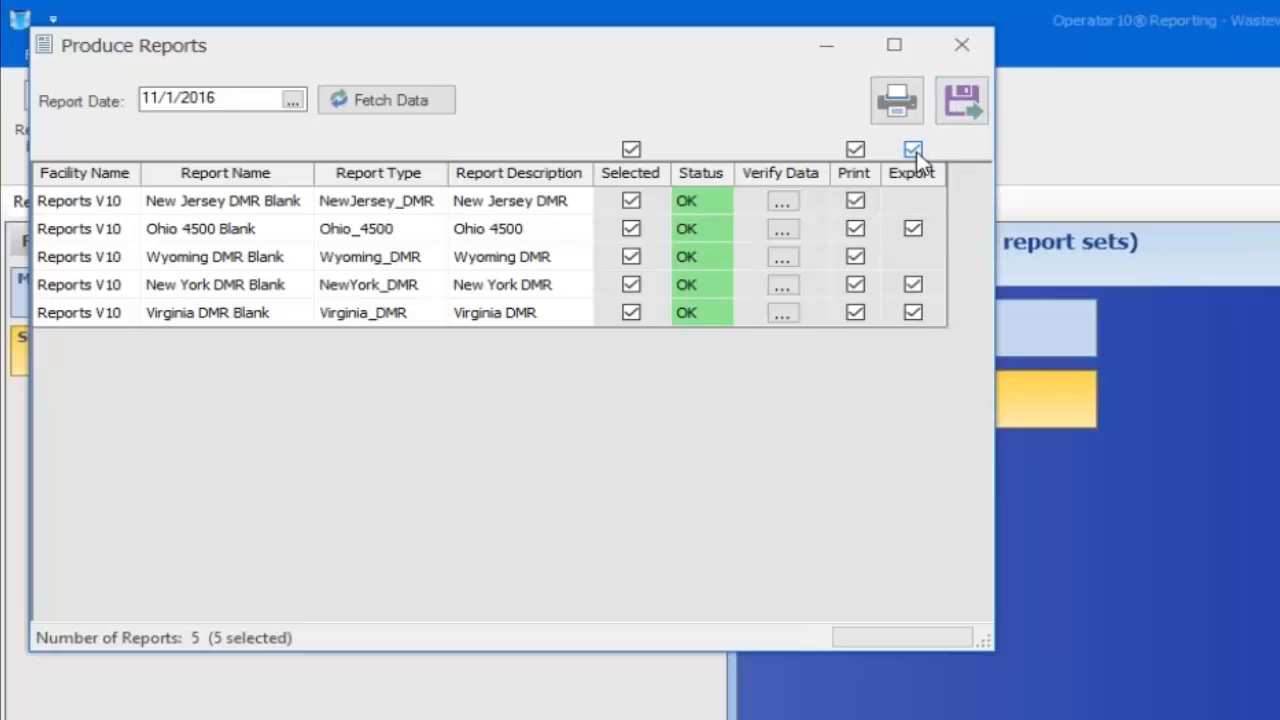
pyautogui.click(913, 151)
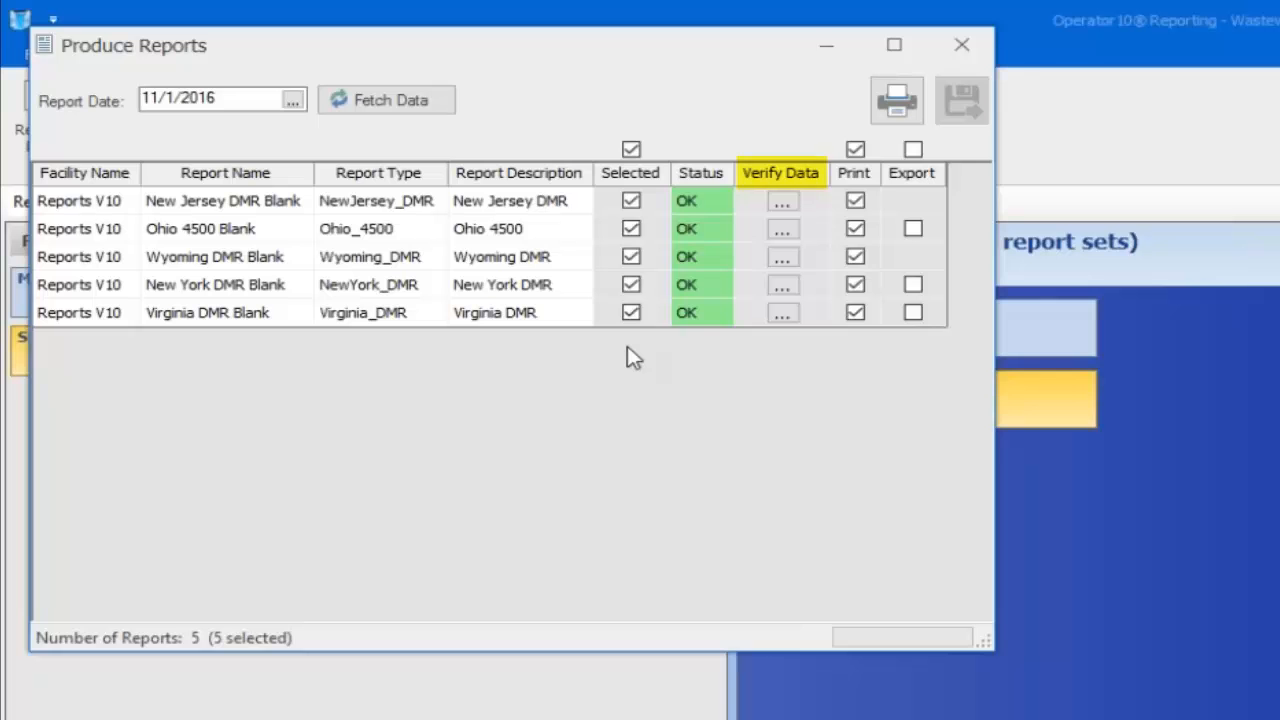
pyautogui.click(783, 203)
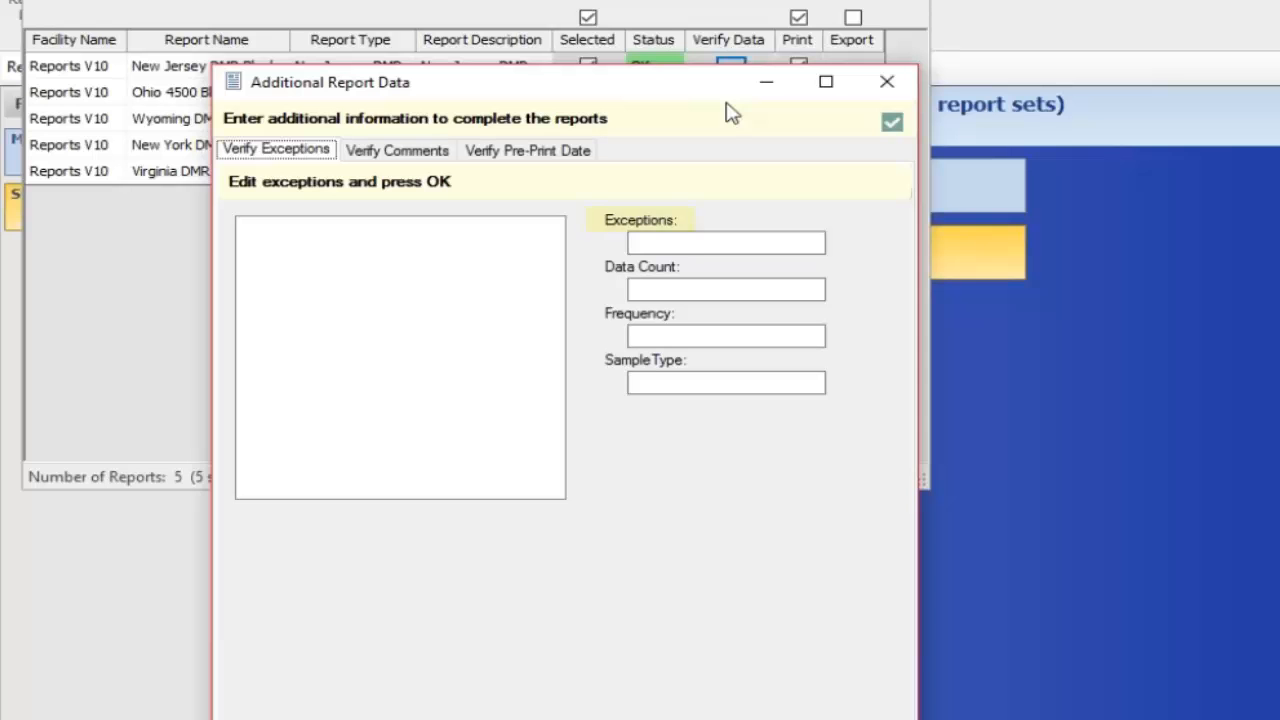
pyautogui.click(700, 241)
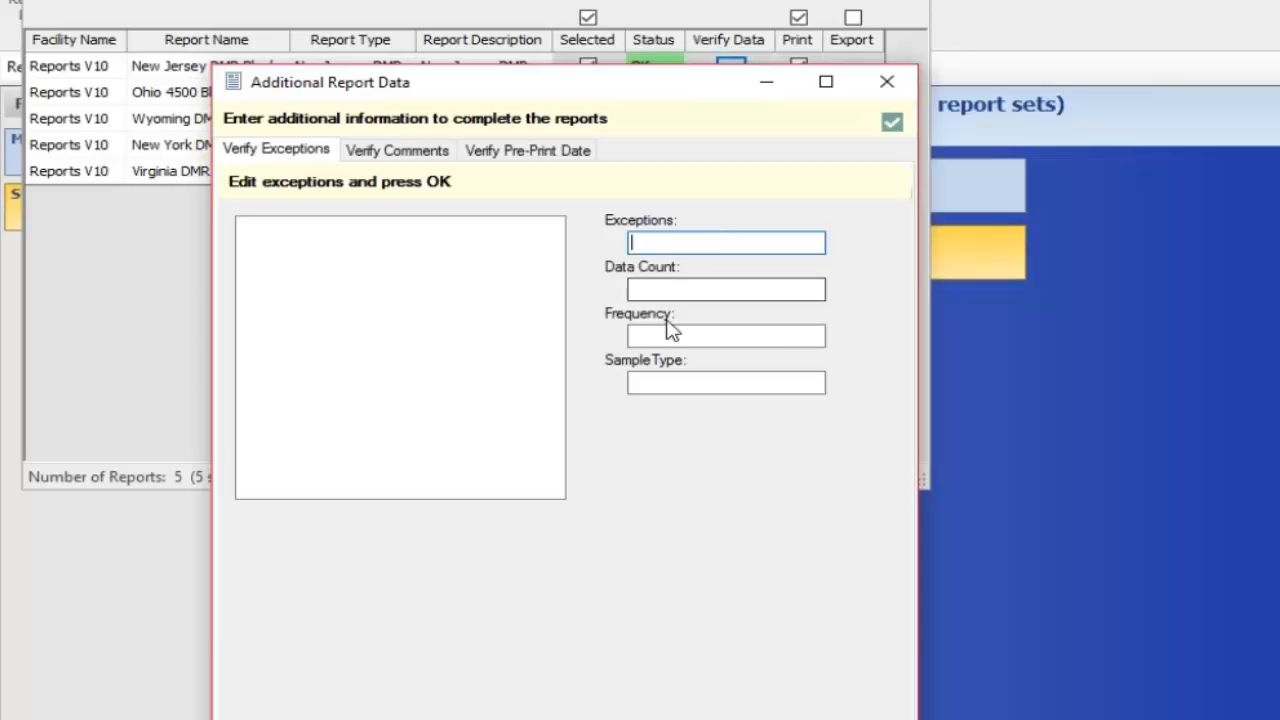
pyautogui.click(414, 158)
pyautogui.click(406, 260)
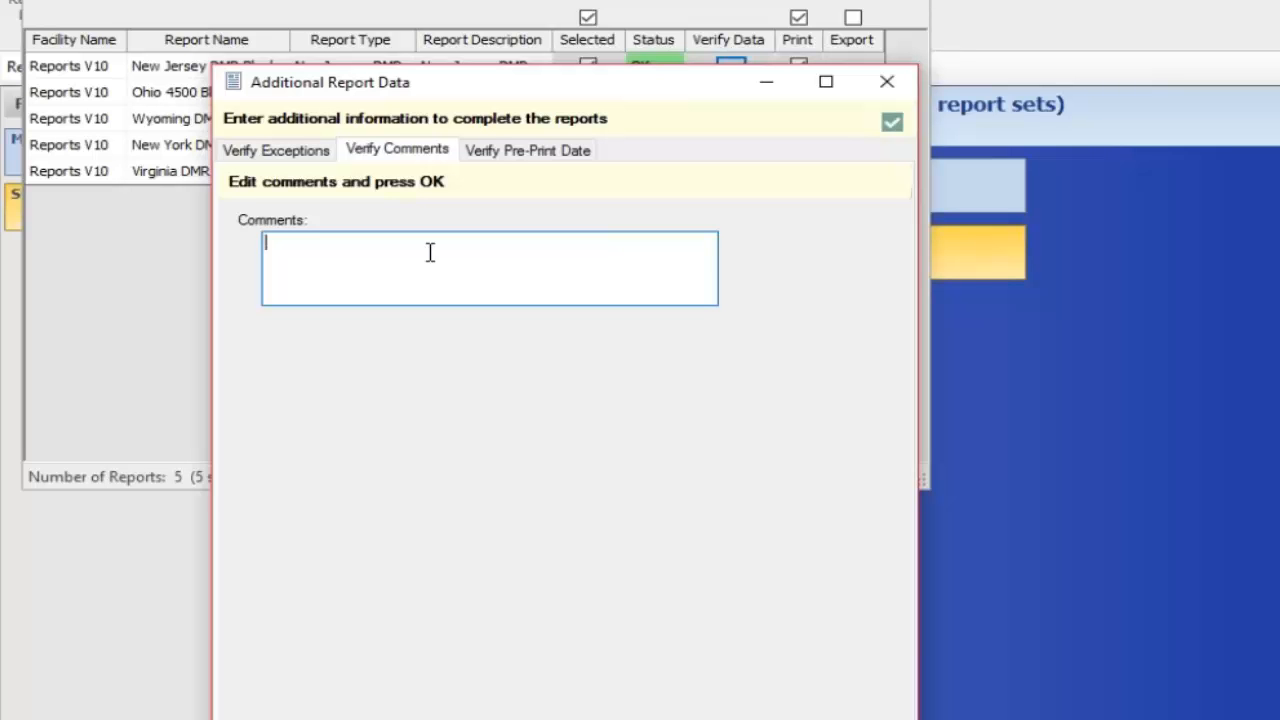
pyautogui.click(512, 152)
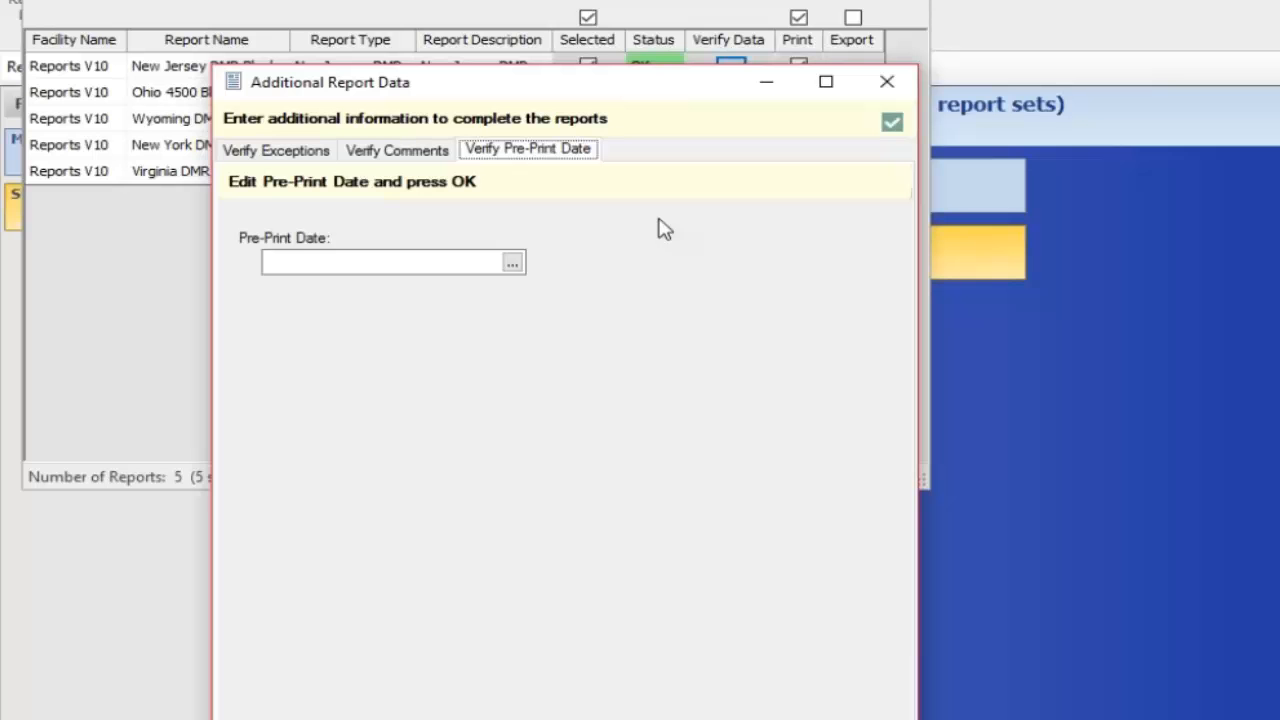
pyautogui.click(887, 81)
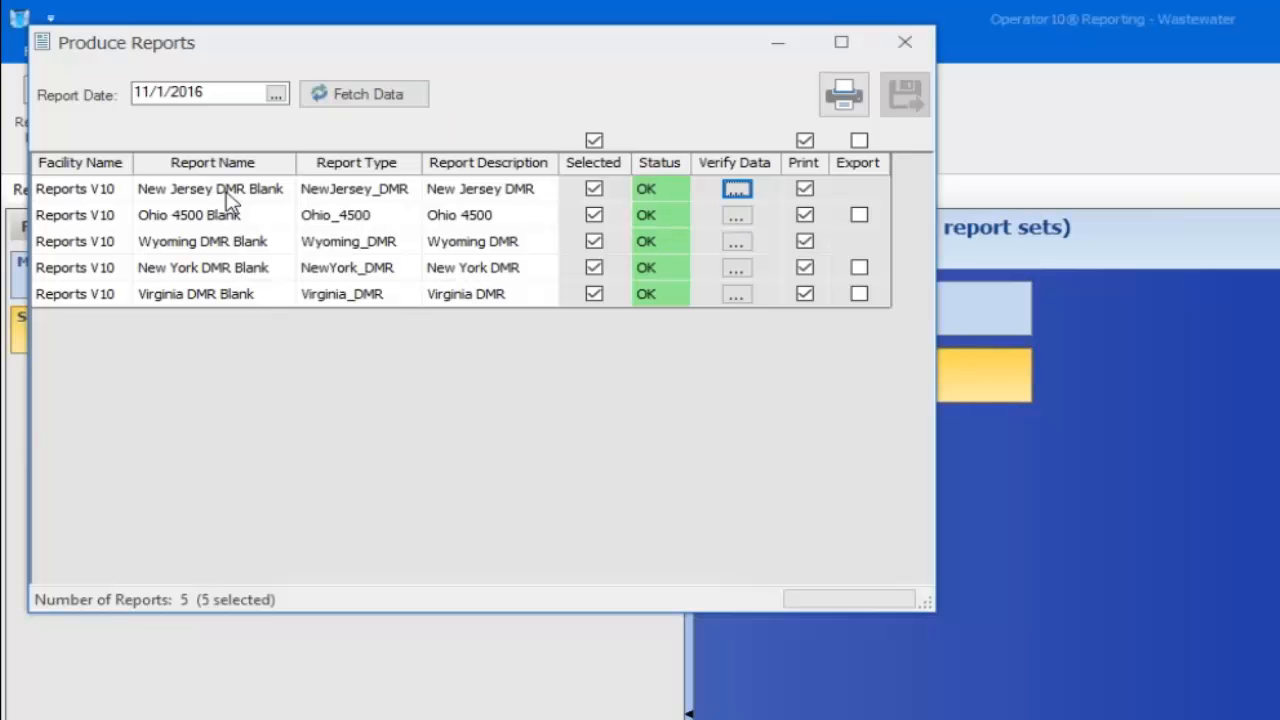
# Review the additional report data for the Ohio 4500, Wyoming DMR and New York DMR Blank reports
pyautogui.click(736, 215)
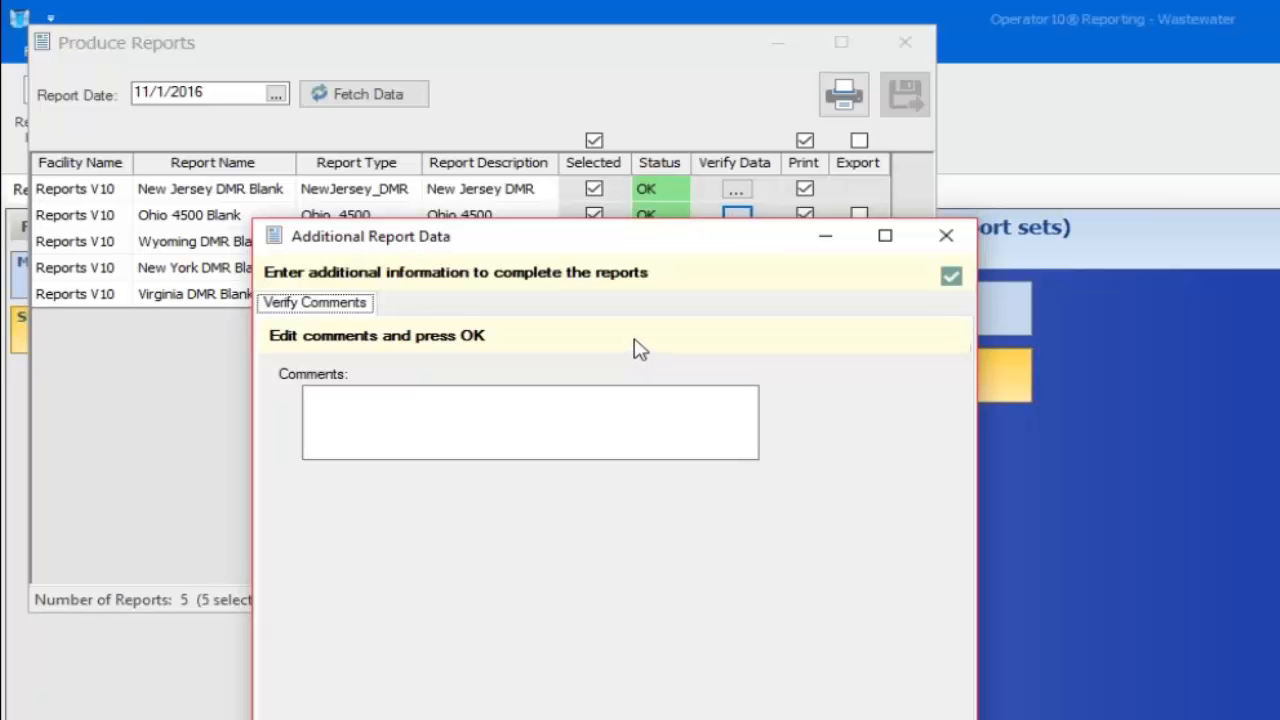
pyautogui.click(392, 428)
pyautogui.click(946, 235)
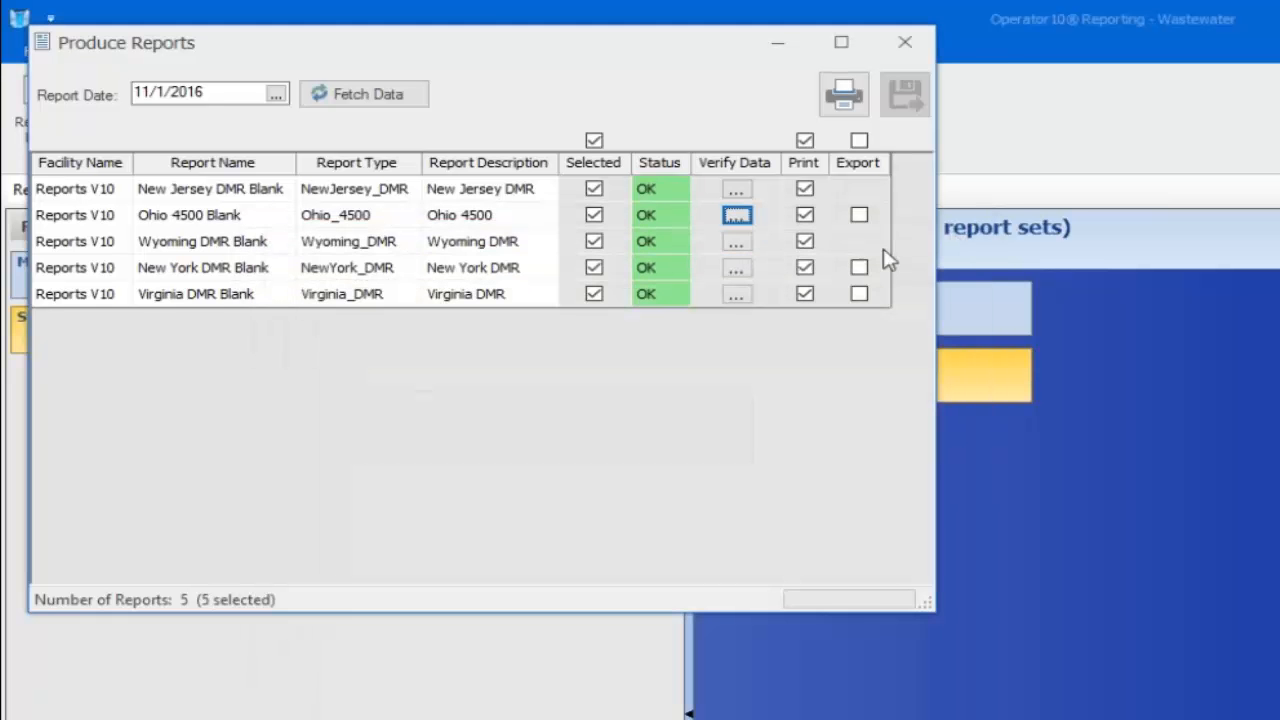
pyautogui.click(737, 242)
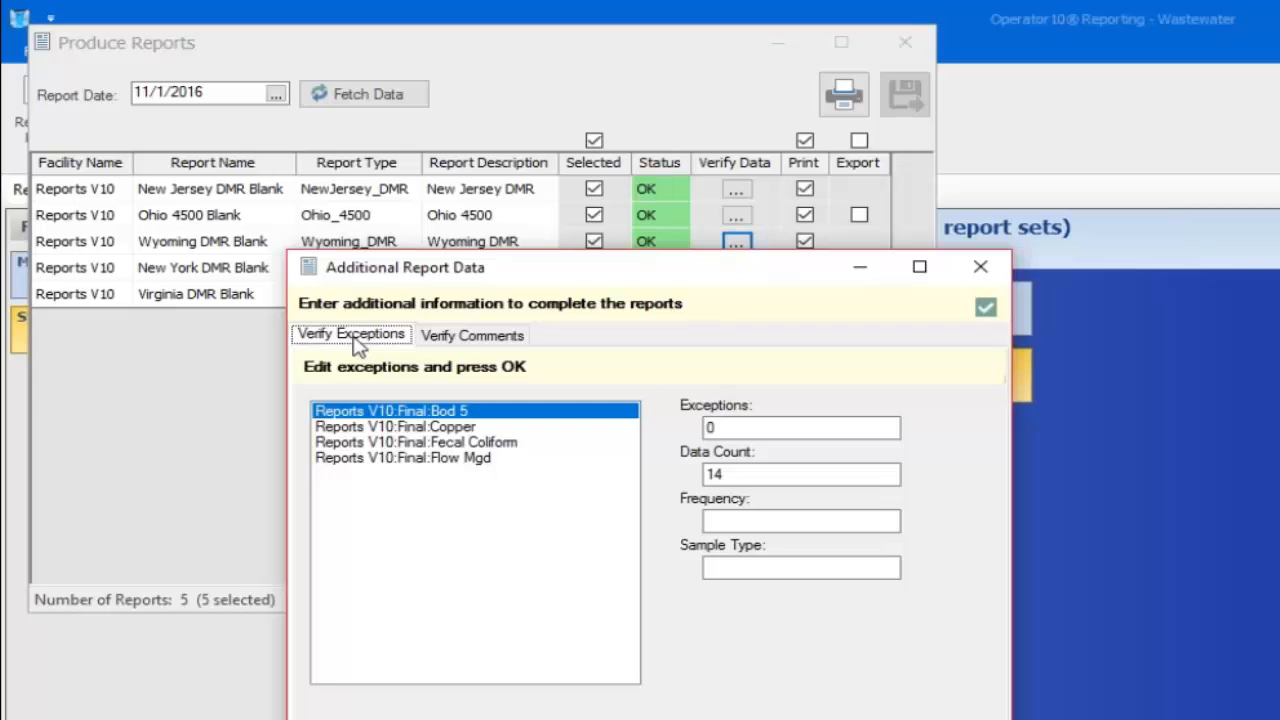
pyautogui.click(455, 338)
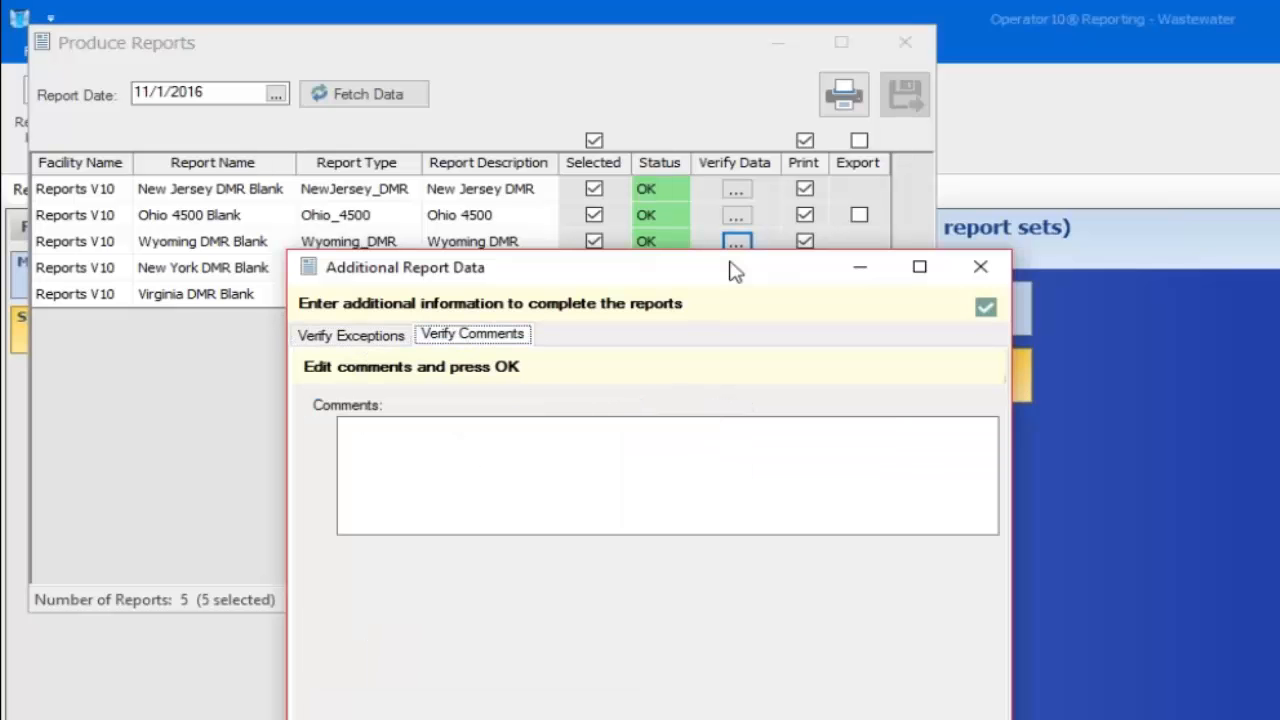
pyautogui.click(980, 266)
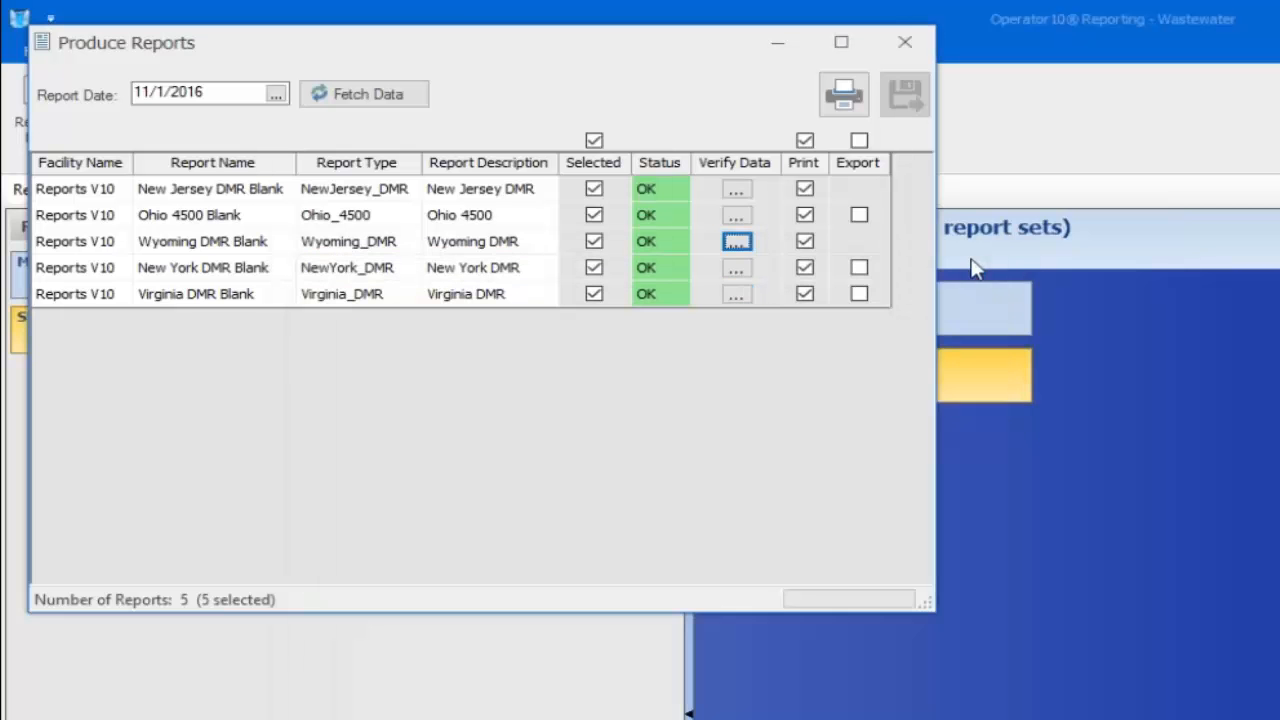
pyautogui.click(736, 270)
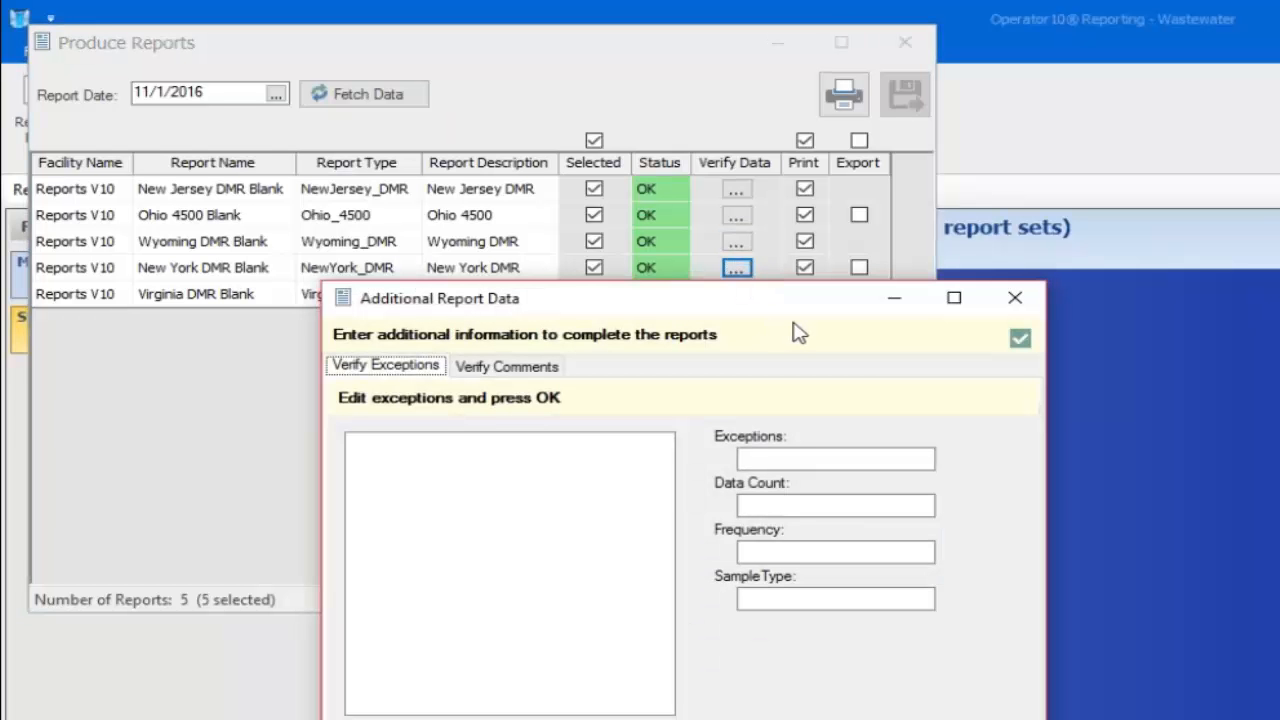
pyautogui.click(1012, 297)
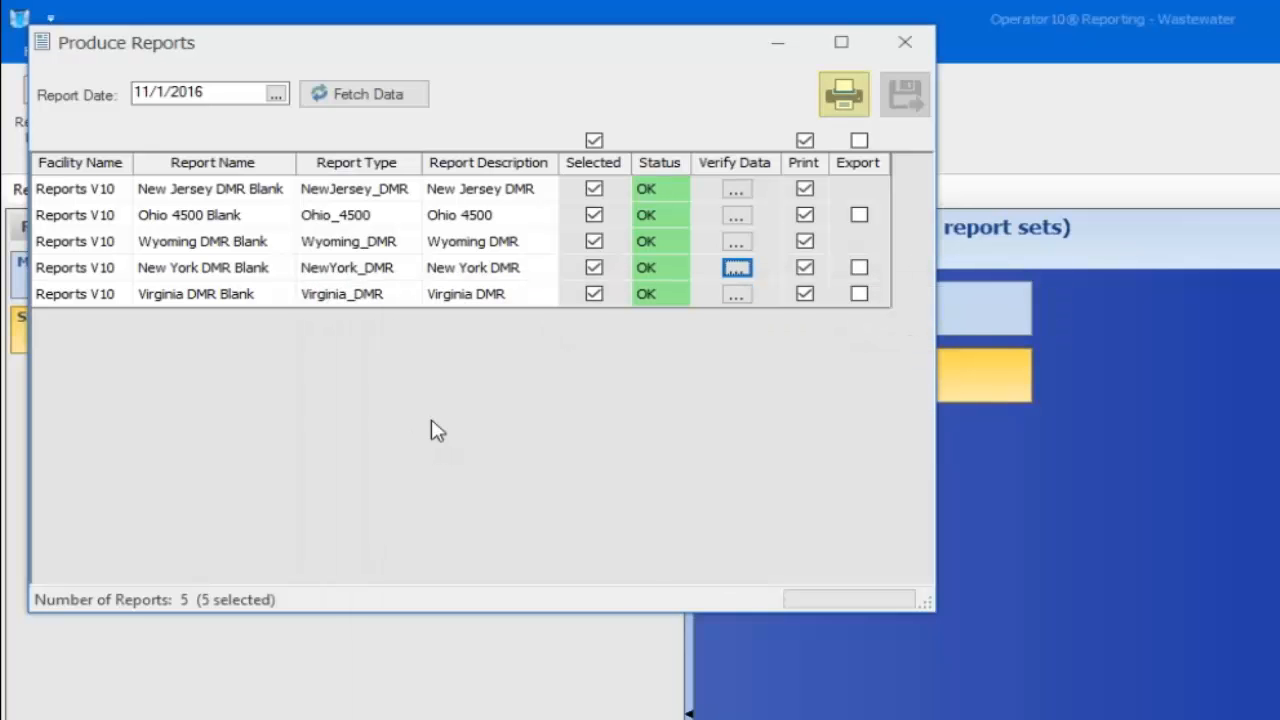
# Print the selected reports with the print date set to March 14, 2017
pyautogui.click(838, 98)
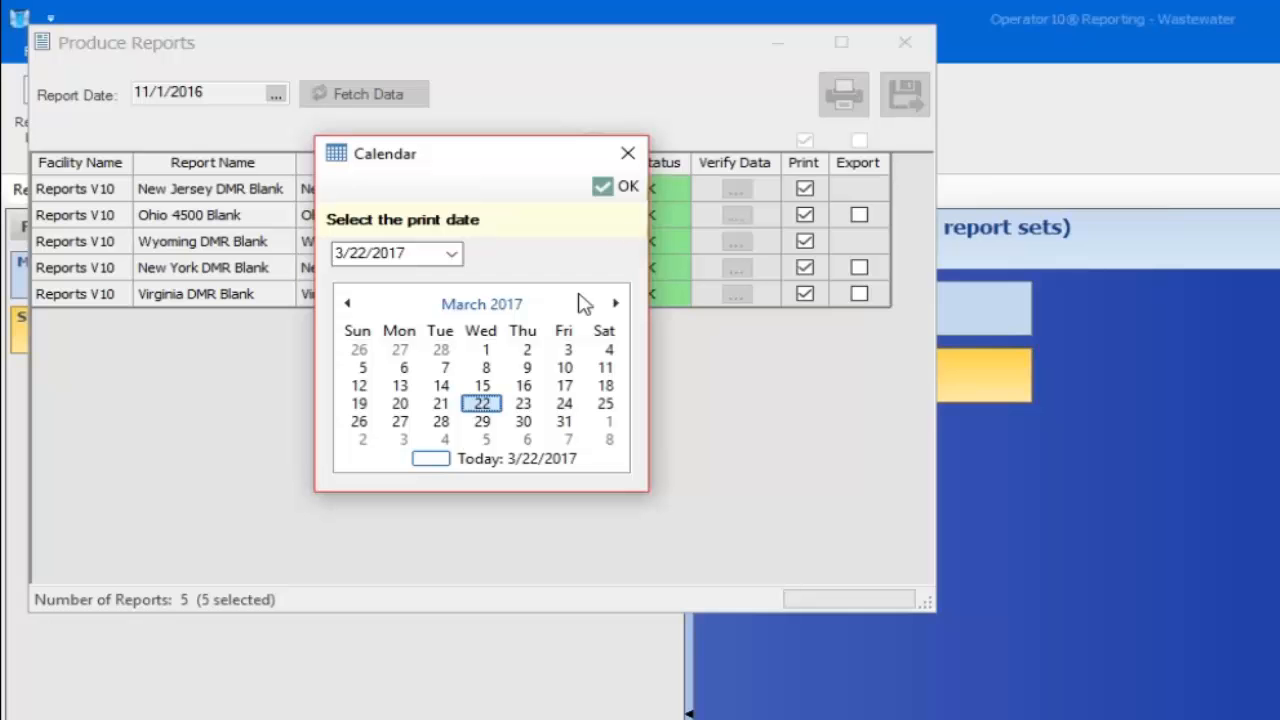
pyautogui.click(441, 403)
pyautogui.click(441, 385)
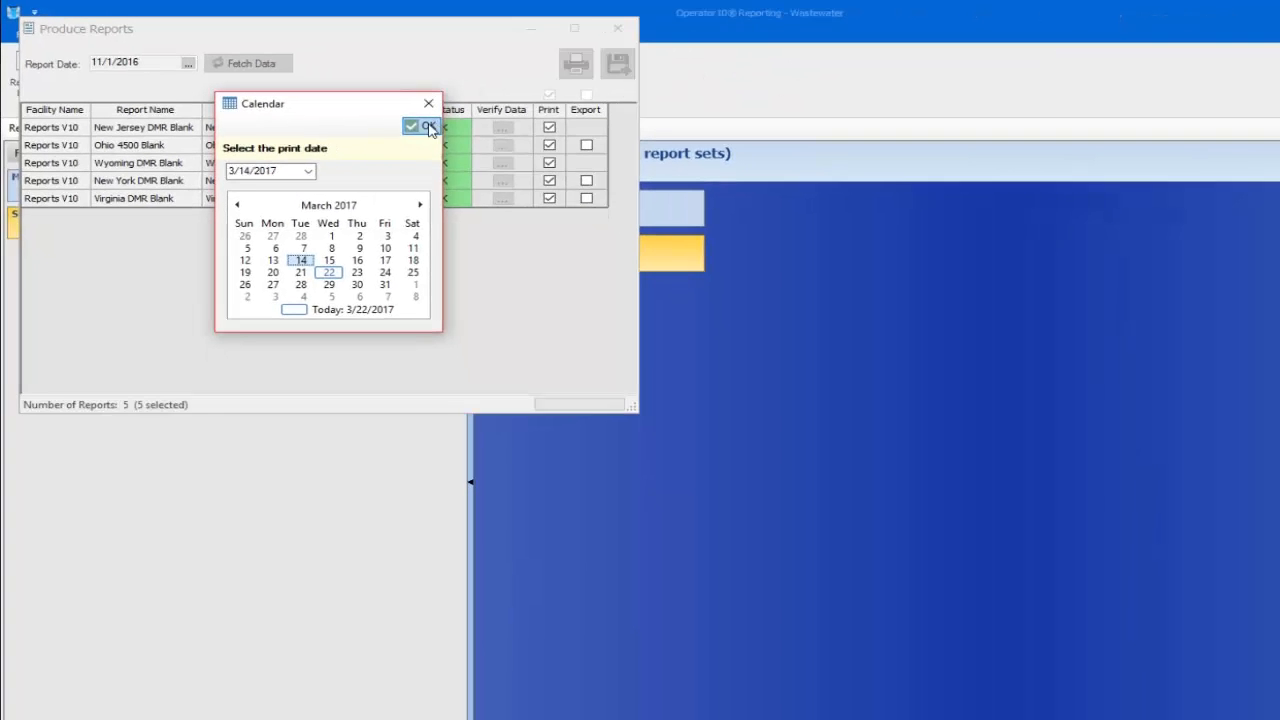
pyautogui.click(616, 188)
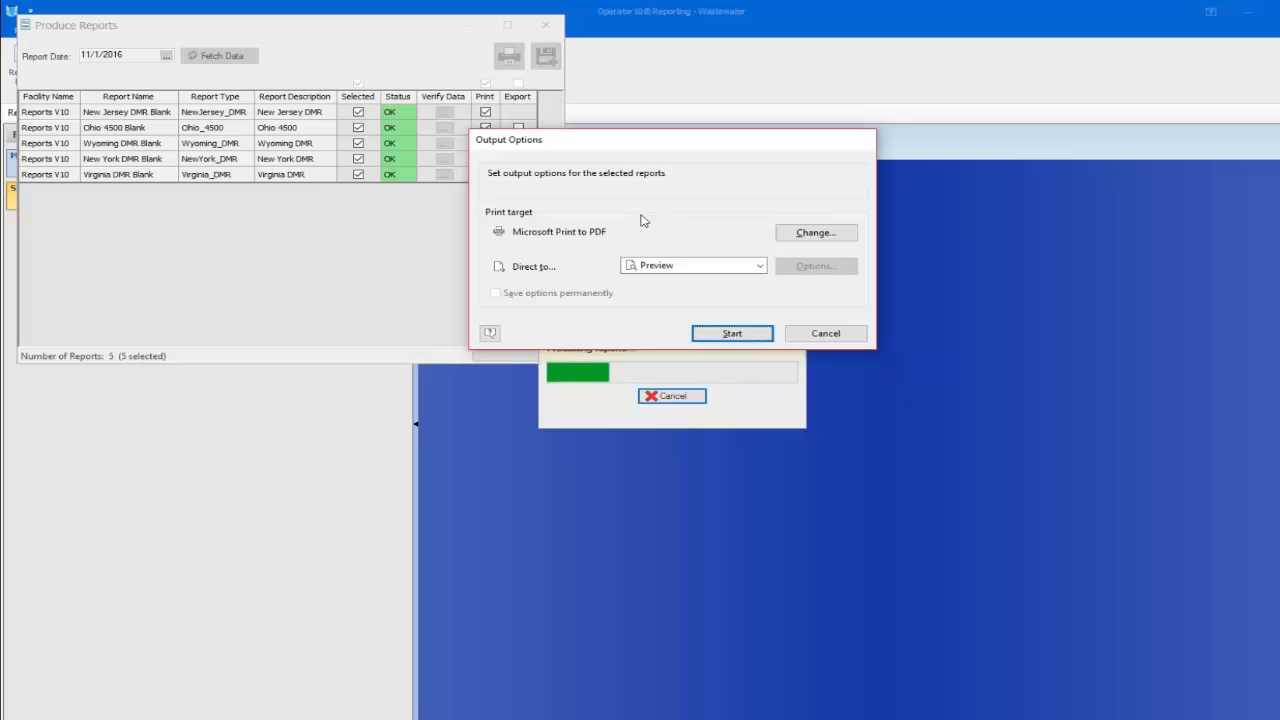
# Generate the preview in presentation mode and page through to the Virginia DMR form
pyautogui.click(732, 334)
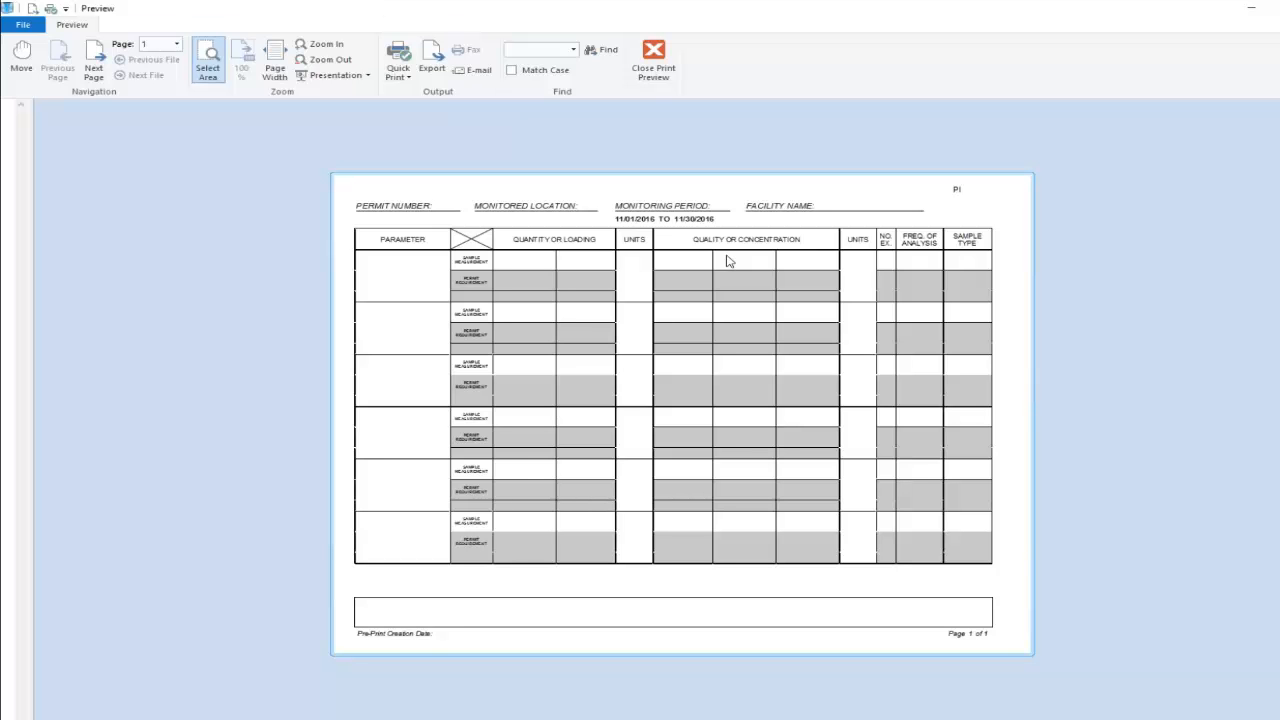
pyautogui.click(332, 80)
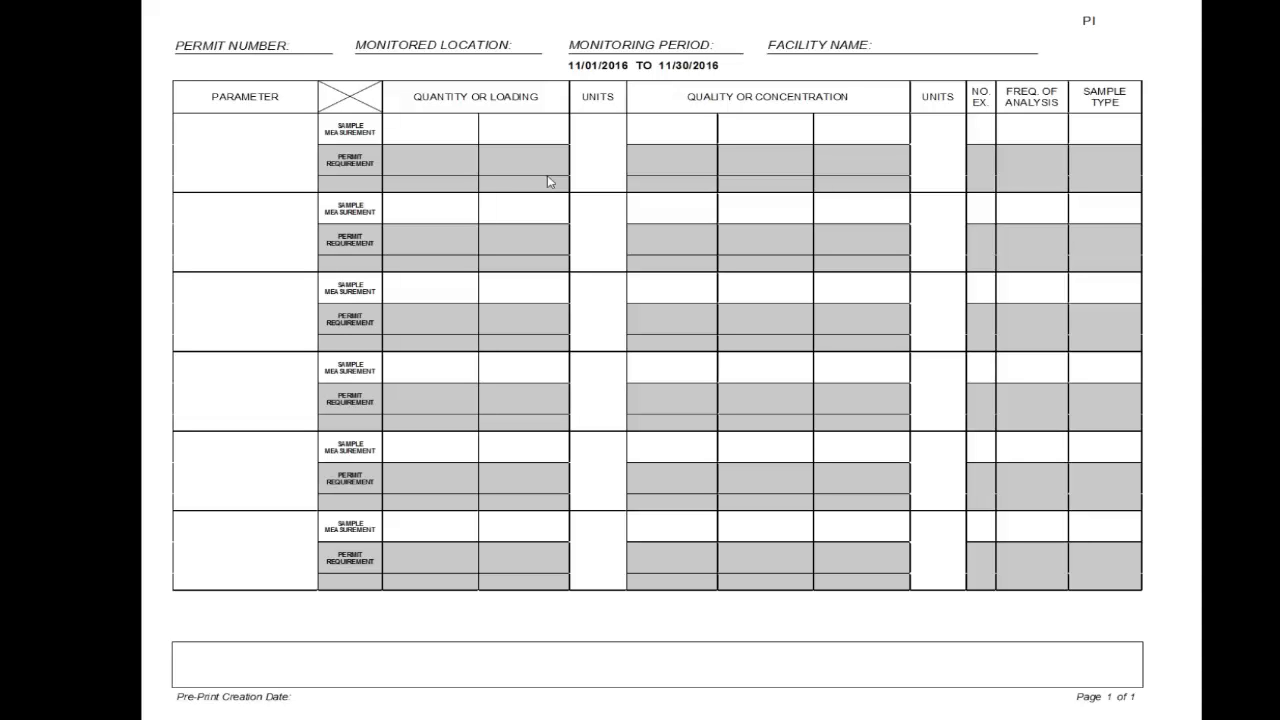
pyautogui.click(547, 176)
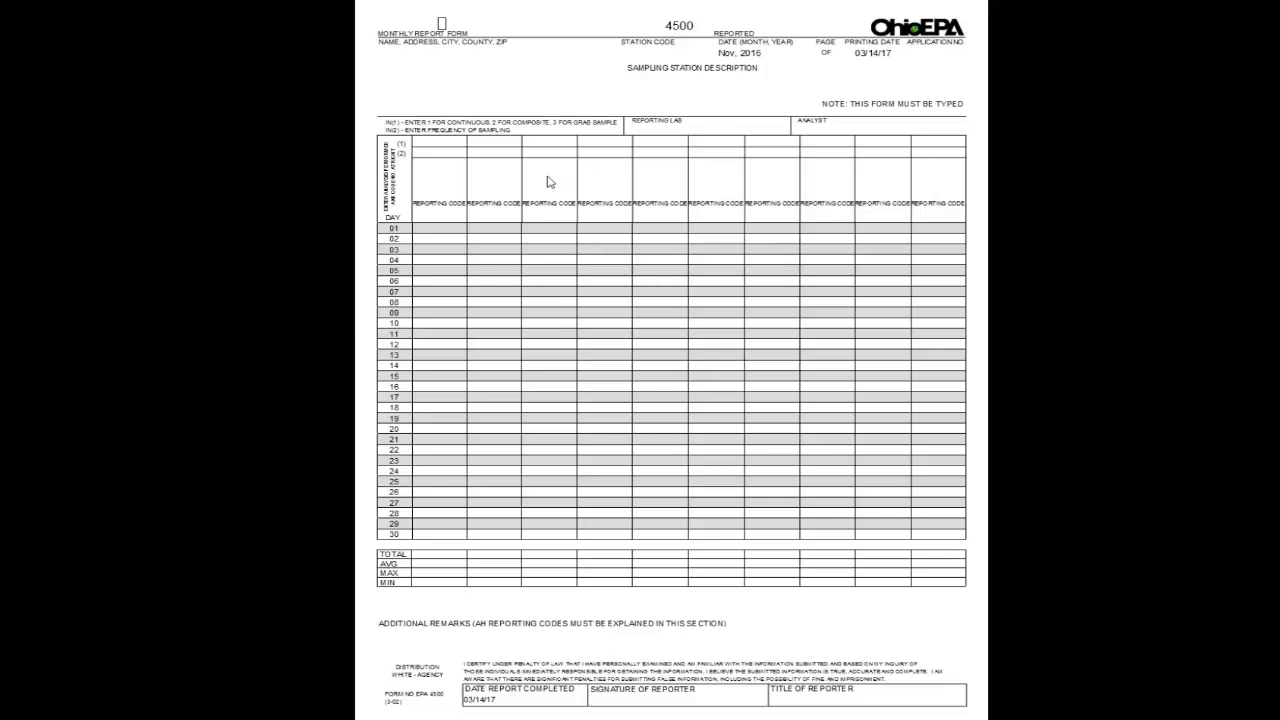
pyautogui.click(547, 177)
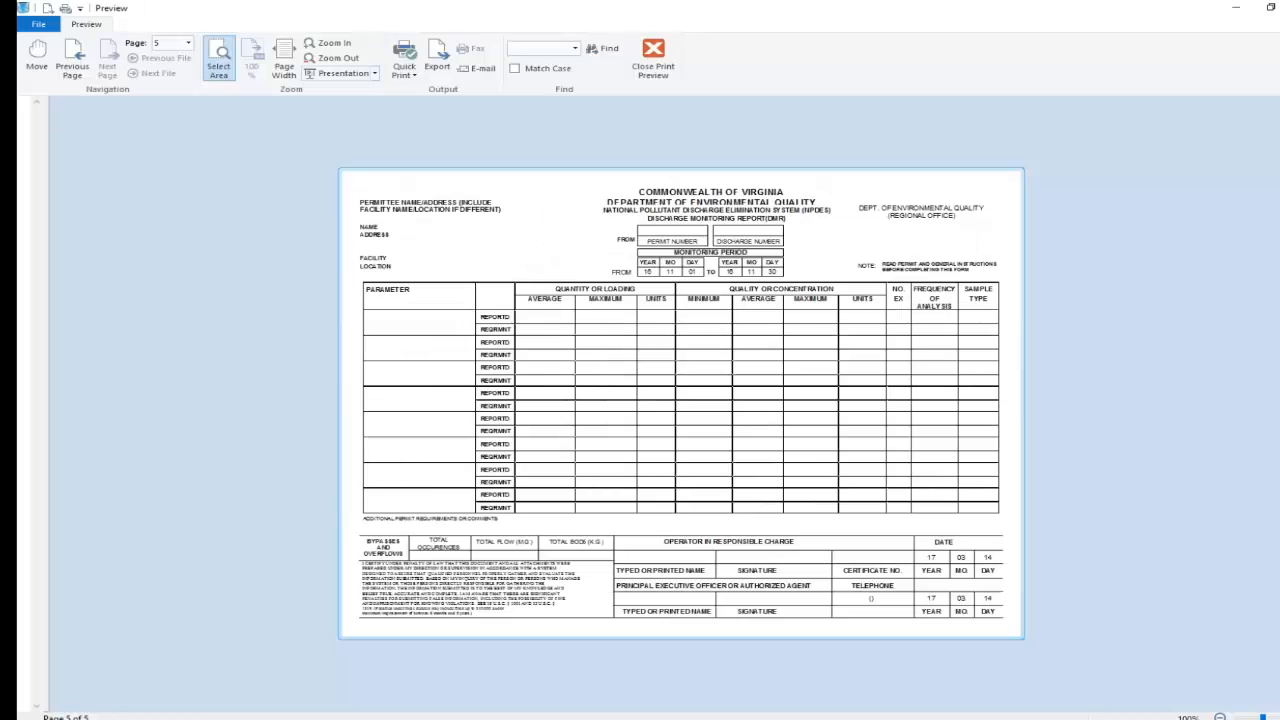
# Close the preview without logging the run complete, then close Produce Reports
pyautogui.click(646, 52)
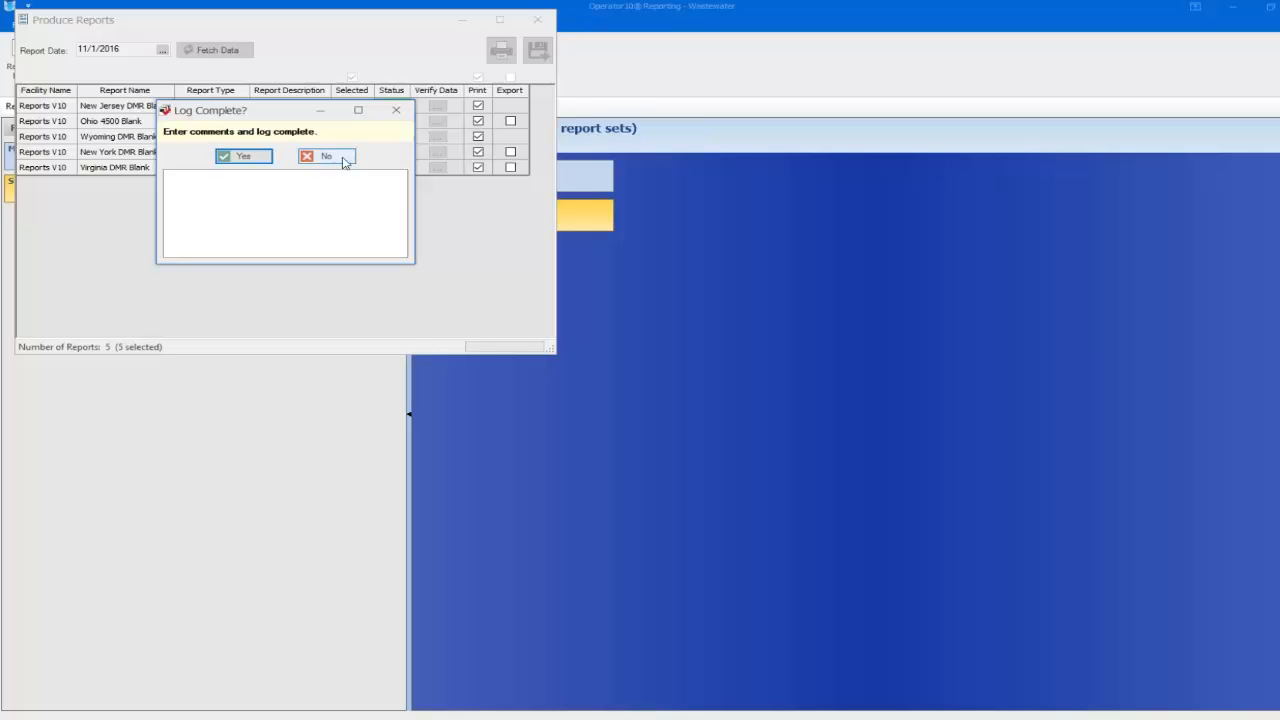
pyautogui.click(338, 158)
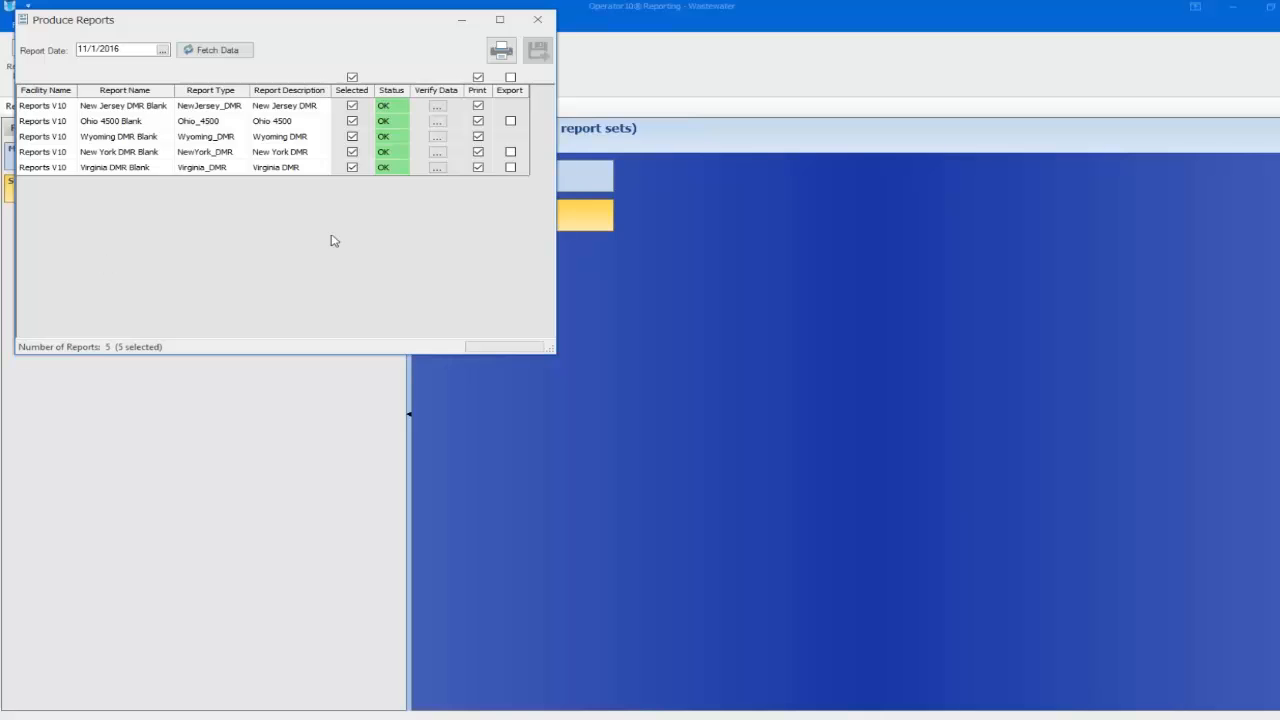
pyautogui.click(538, 22)
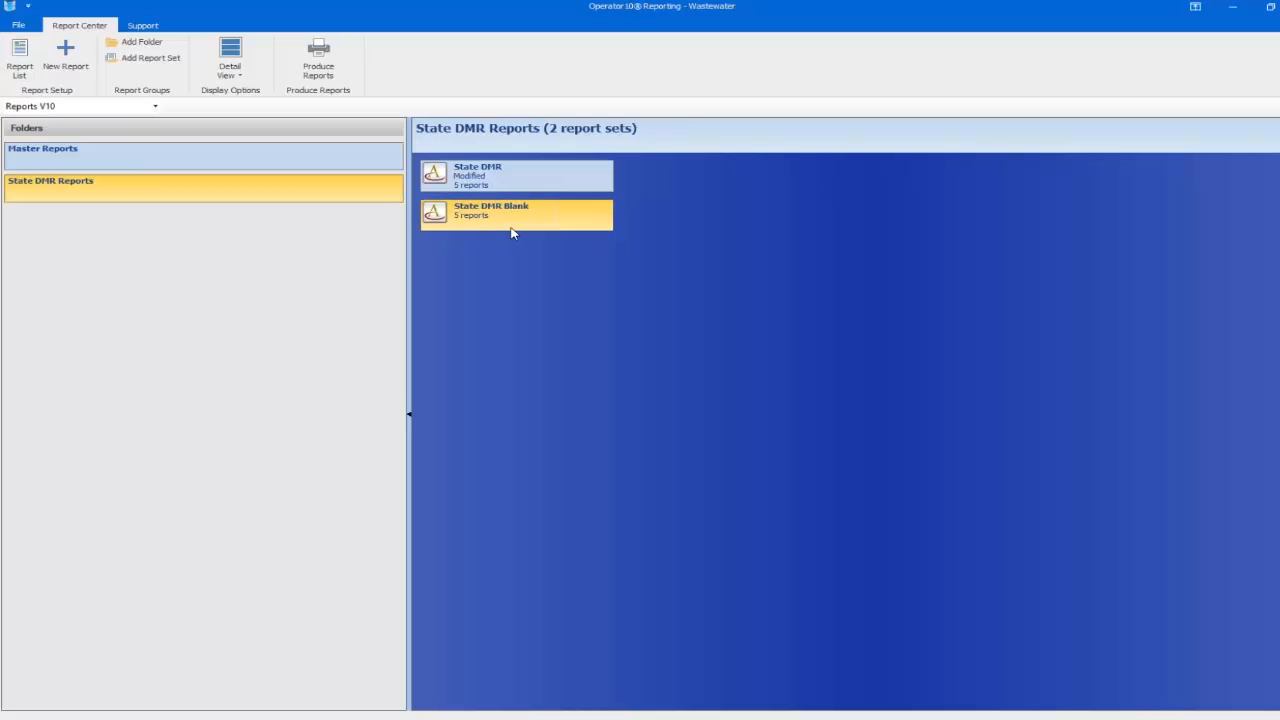
# Open the Report List and maximize it to full screen
pyautogui.click(20, 60)
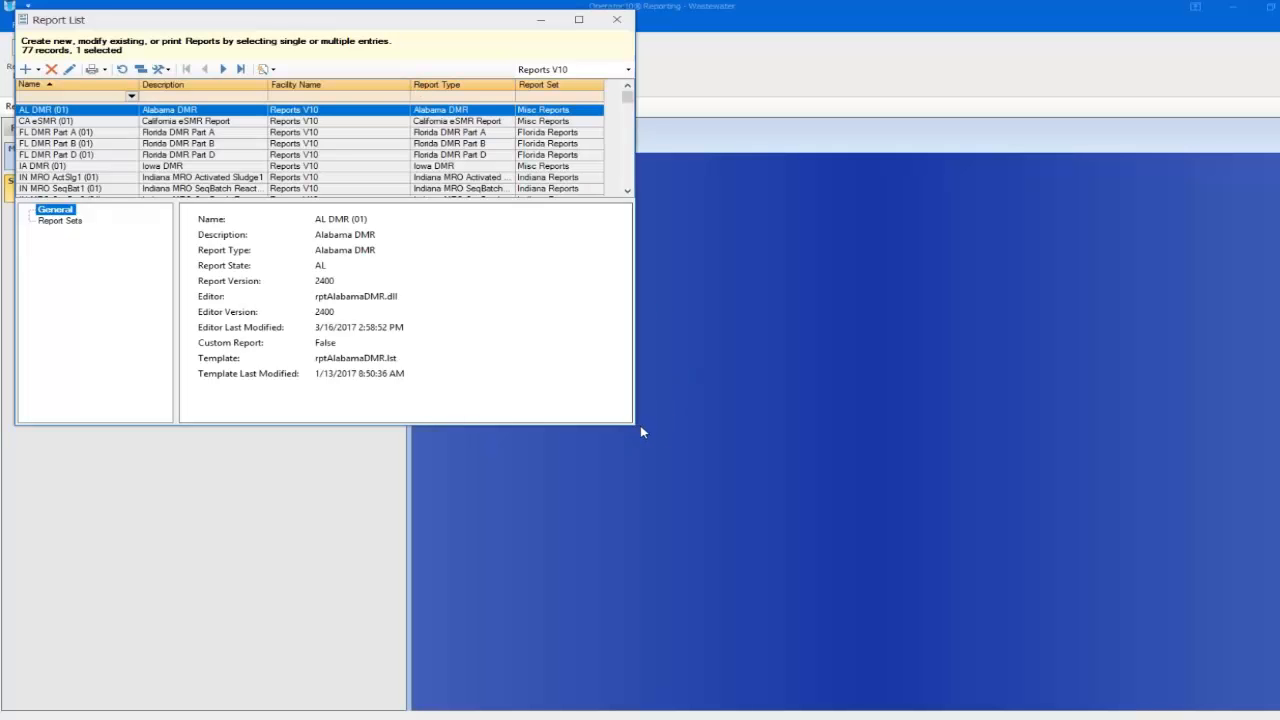
pyautogui.moveTo(638, 422); pyautogui.dragTo(855, 478)
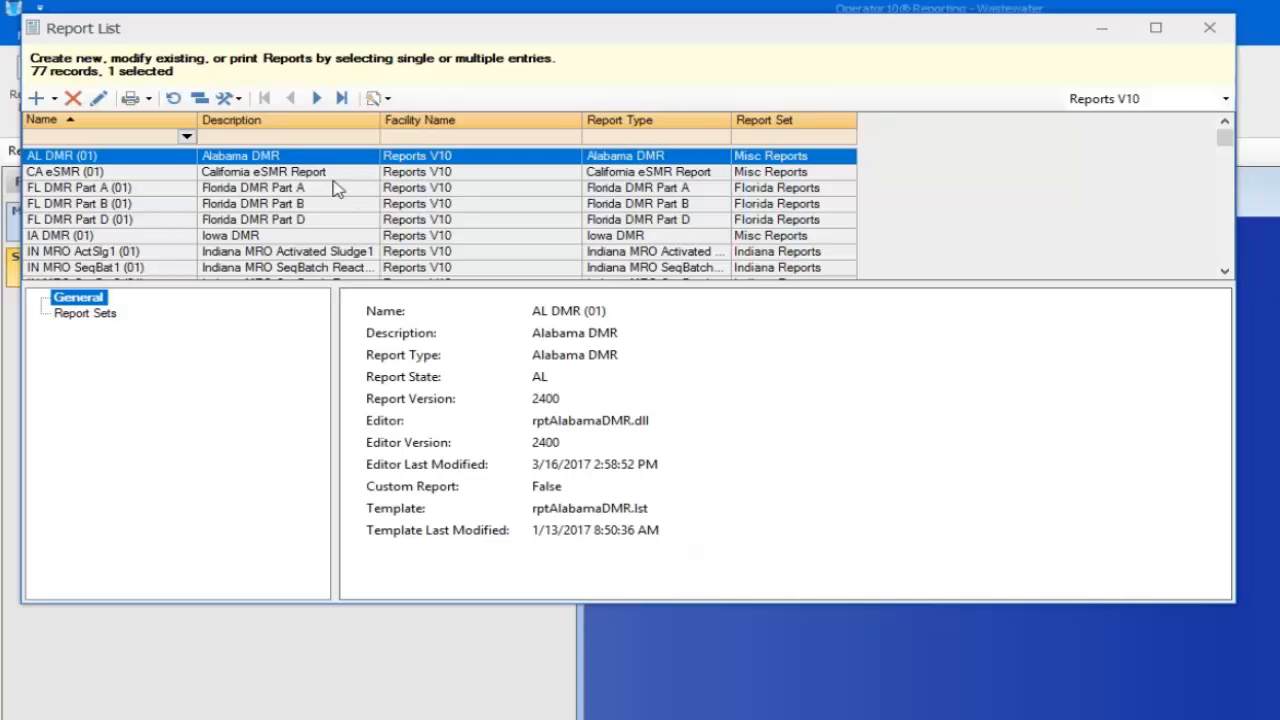
pyautogui.click(1162, 29)
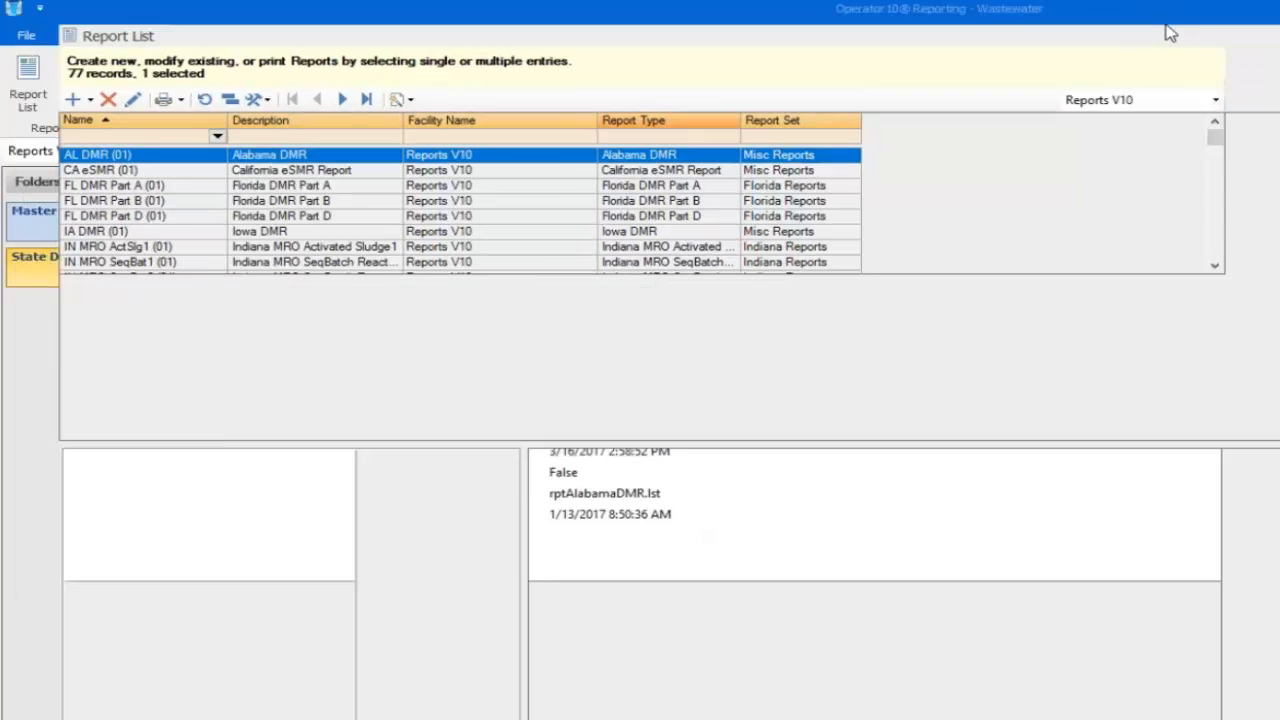
# Filter report names by 'ny' and select NY WW FOR 1 (01) and NY DMR Modified
pyautogui.click(52, 108)
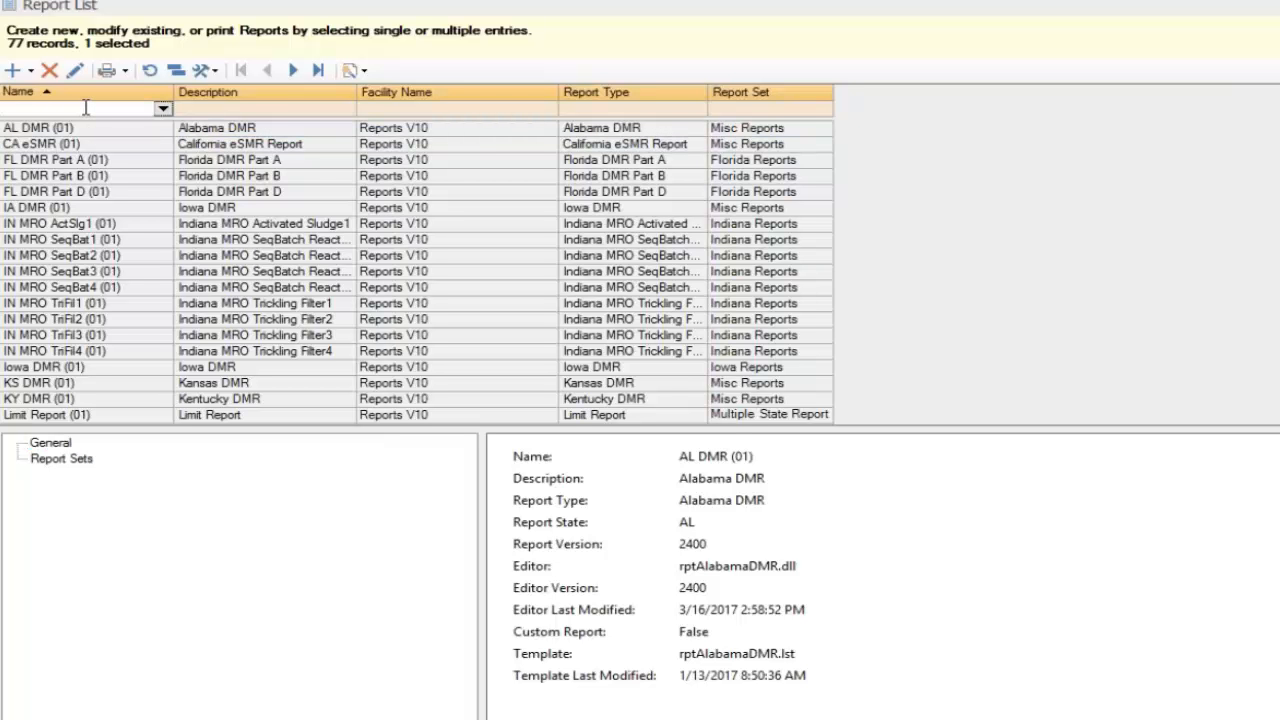
pyautogui.write('ny')
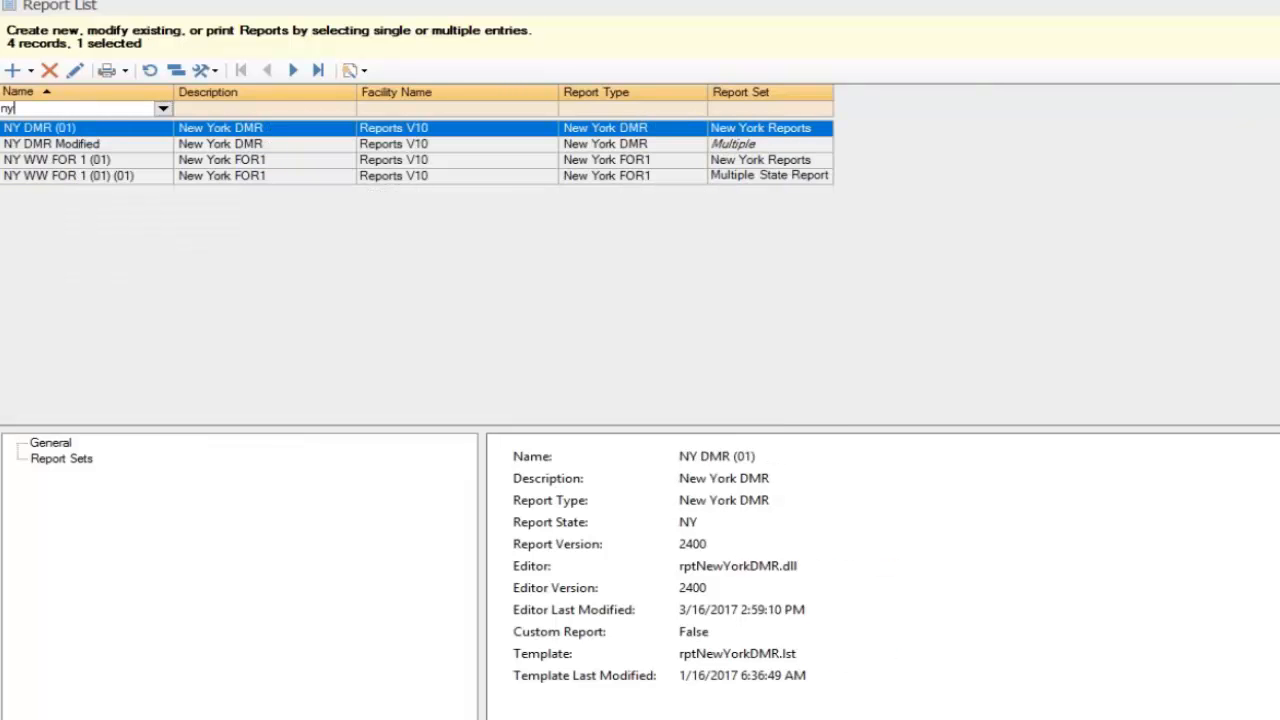
pyautogui.click(124, 144)
pyautogui.click(138, 162)
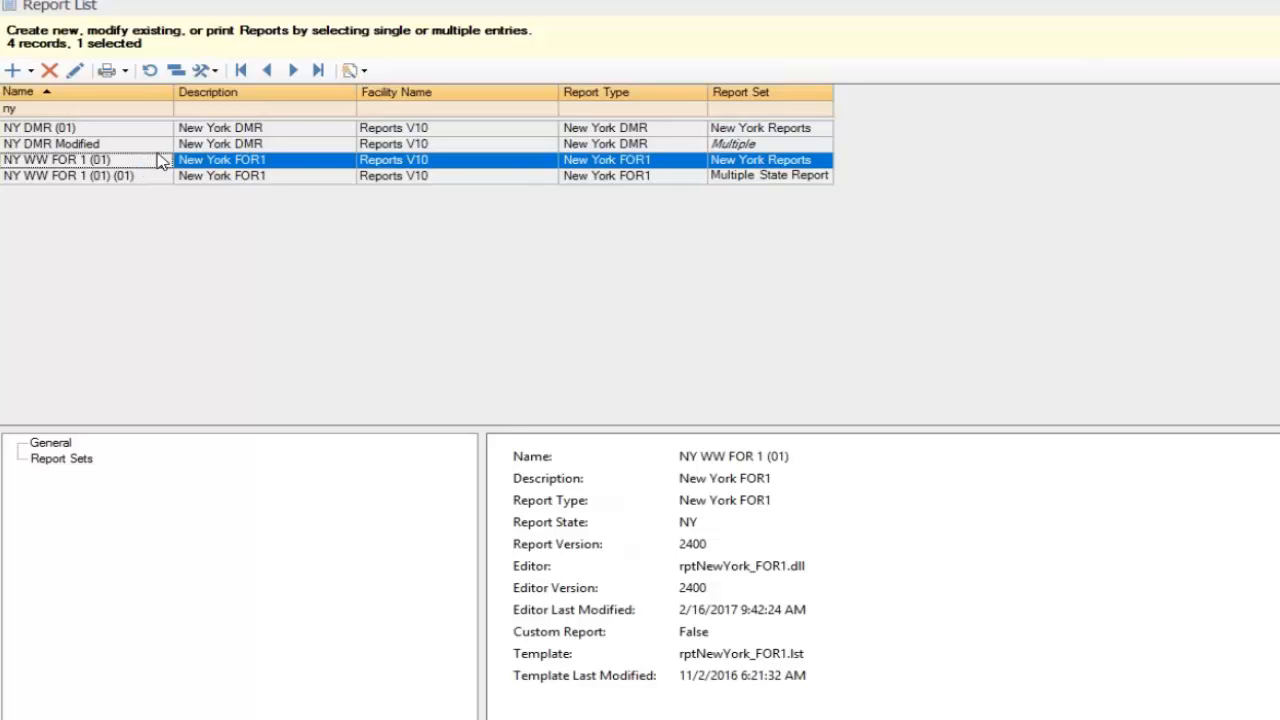
pyautogui.keyDown('ctrl'); pyautogui.click(150, 146); pyautogui.keyUp('ctrl')
pyautogui.keyDown('ctrl'); pyautogui.click(150, 148); pyautogui.keyUp('ctrl')
pyautogui.keyDown('ctrl'); pyautogui.click(143, 147); pyautogui.keyUp('ctrl')
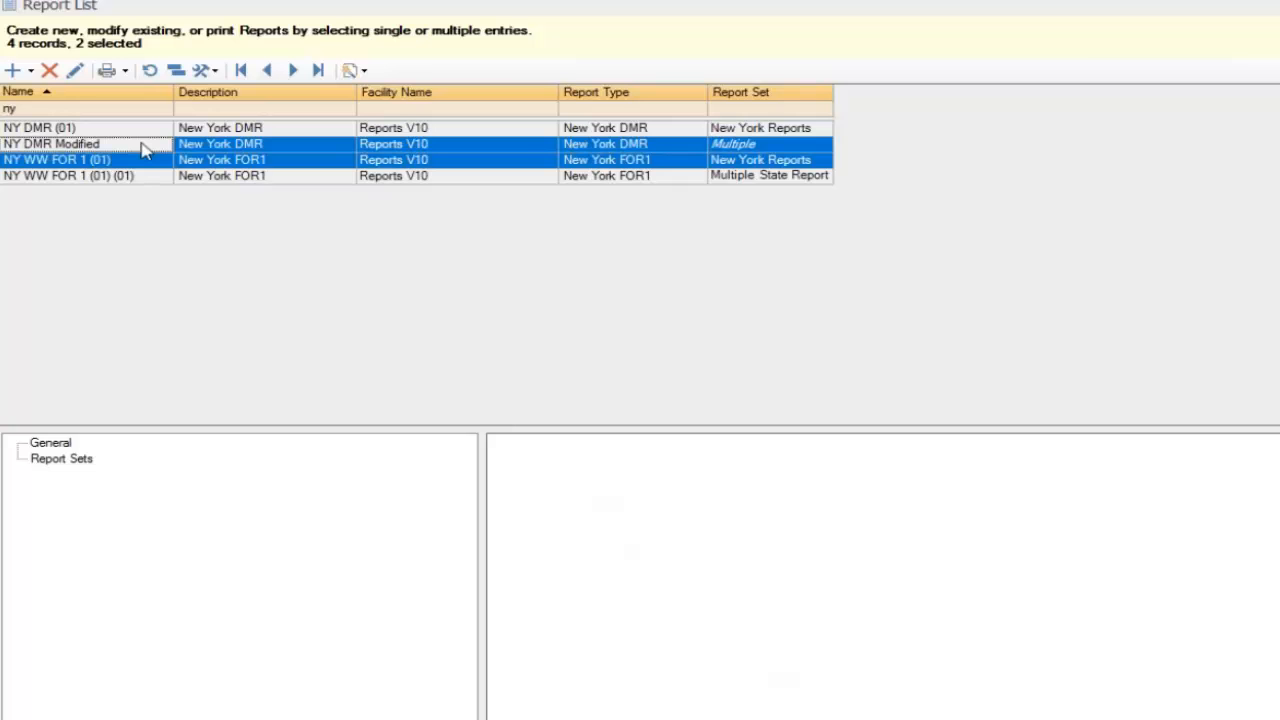
# Send the two NY reports to Produce Reports, then close it and the Report List
pyautogui.click(106, 72)
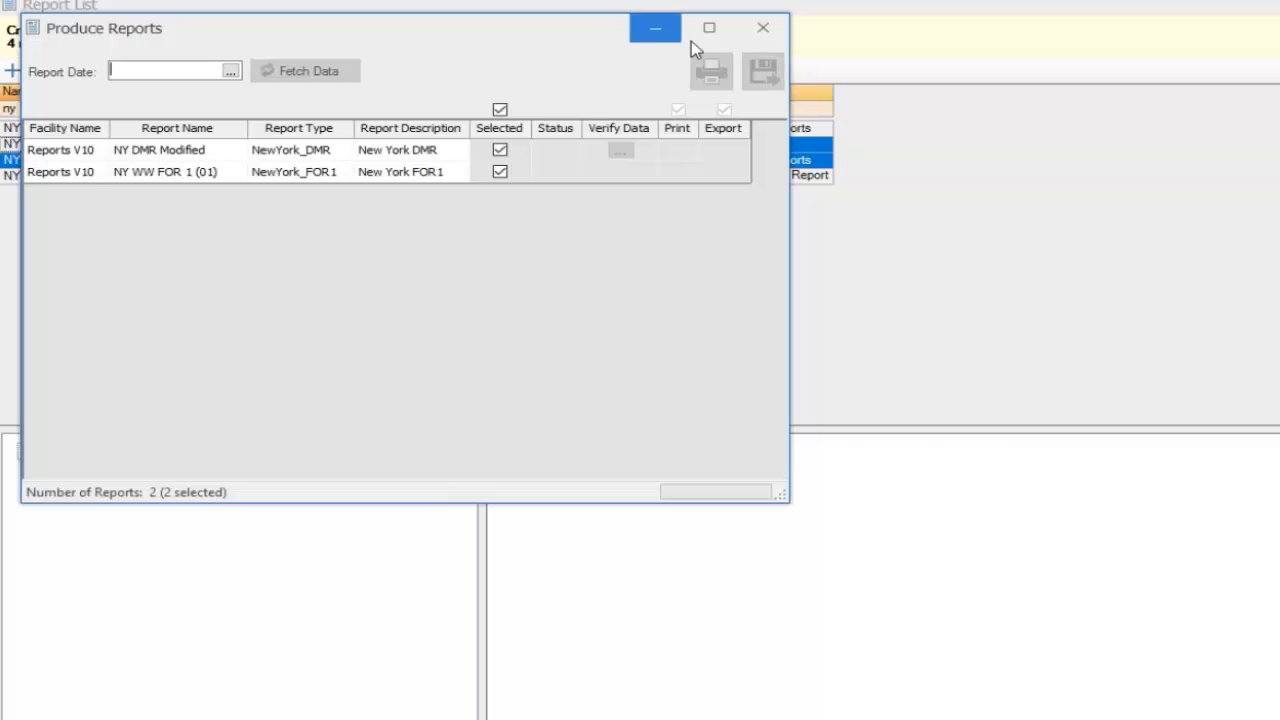
pyautogui.click(760, 32)
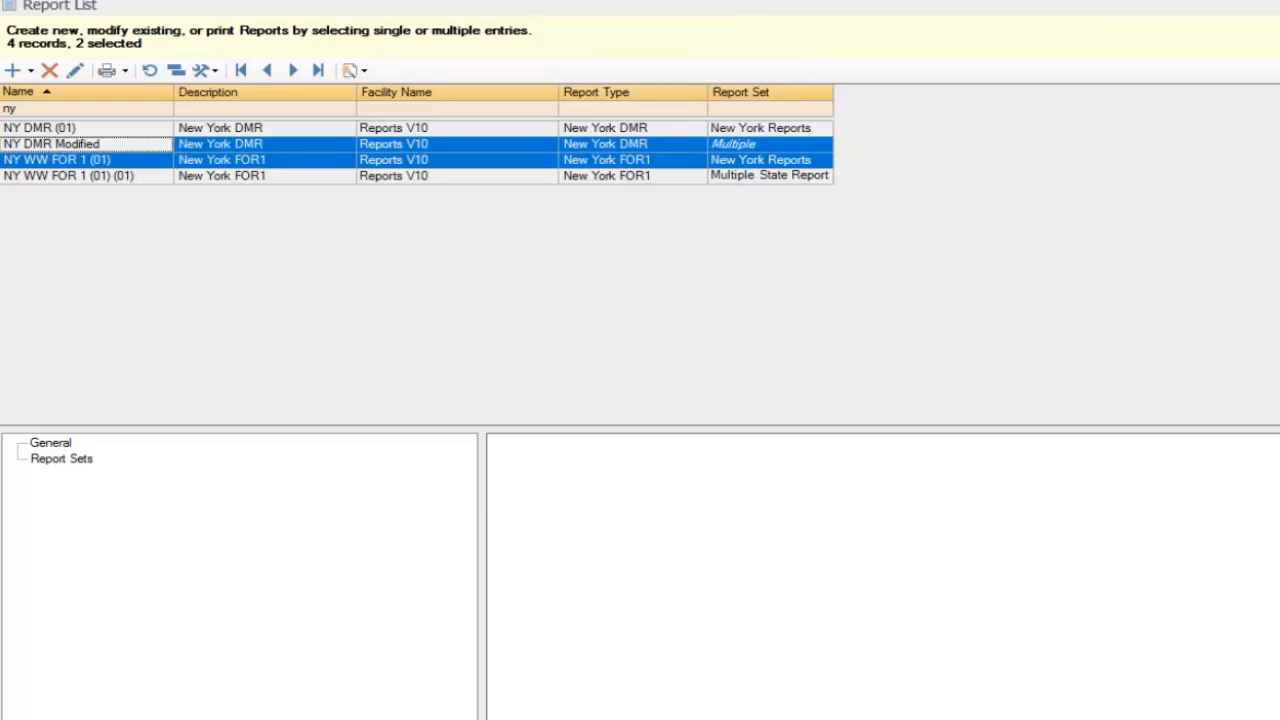
pyautogui.click(1274, 5)
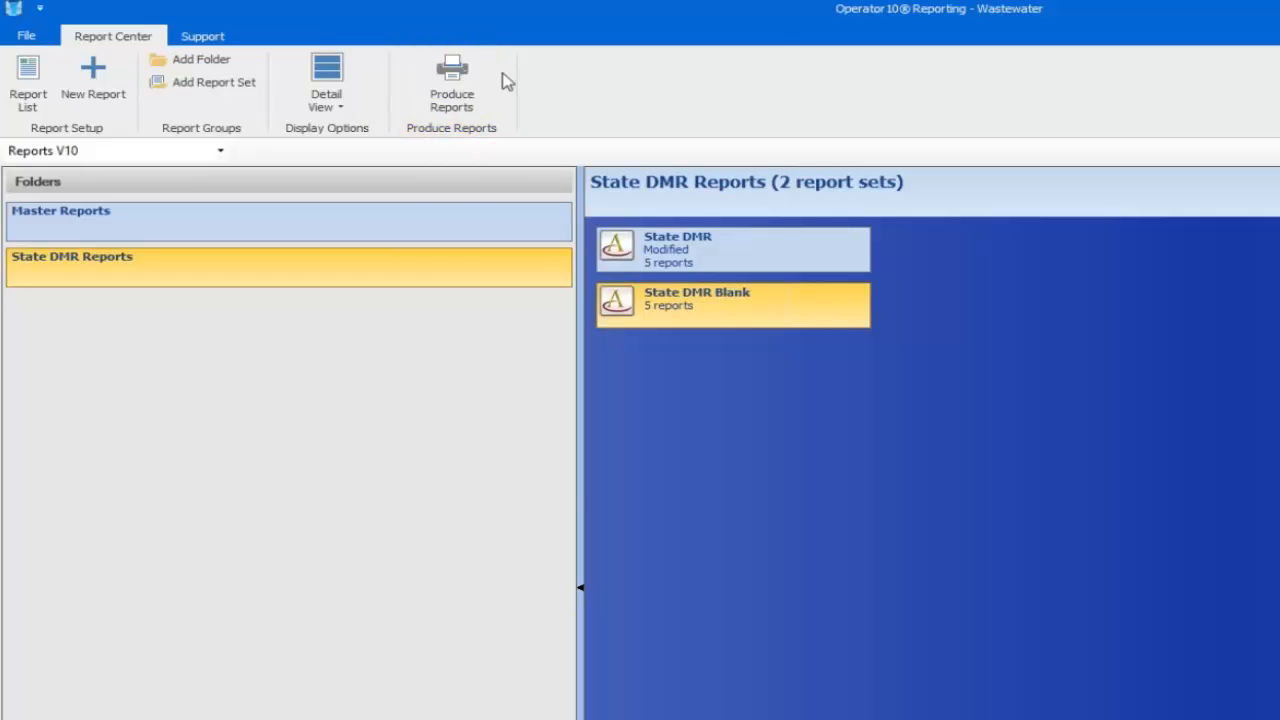
pyautogui.click(467, 88)
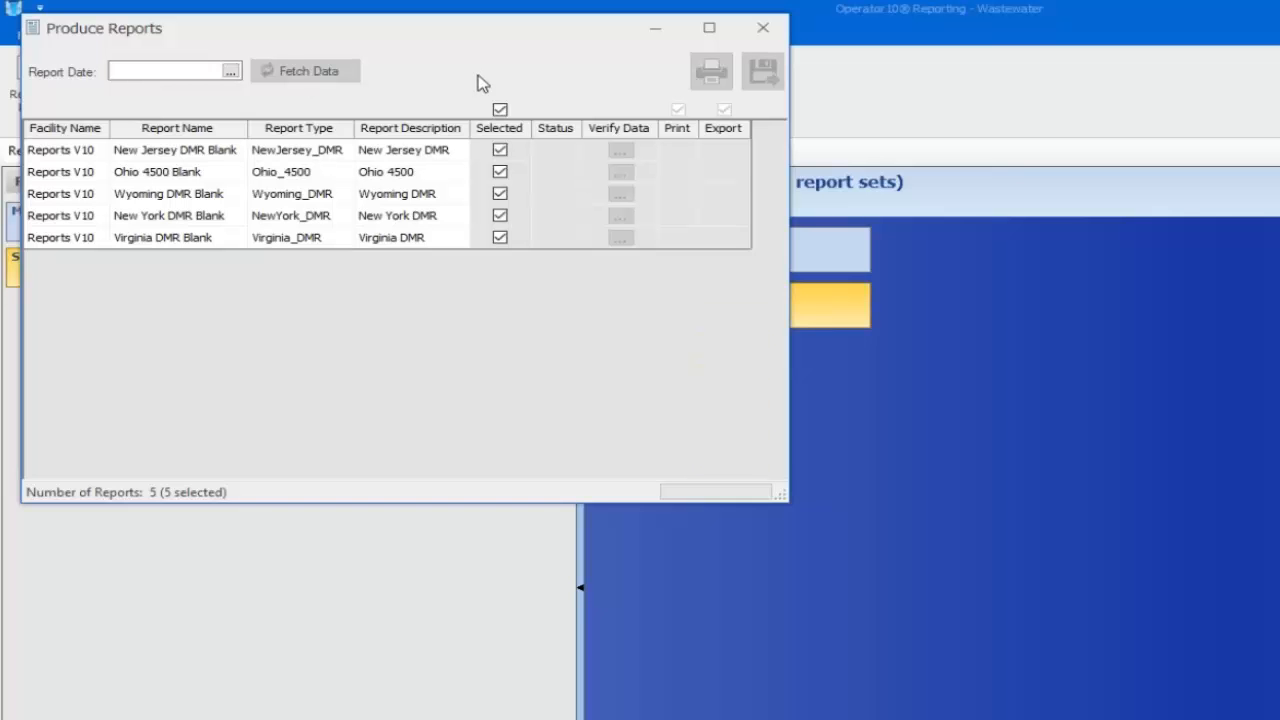
pyautogui.click(755, 36)
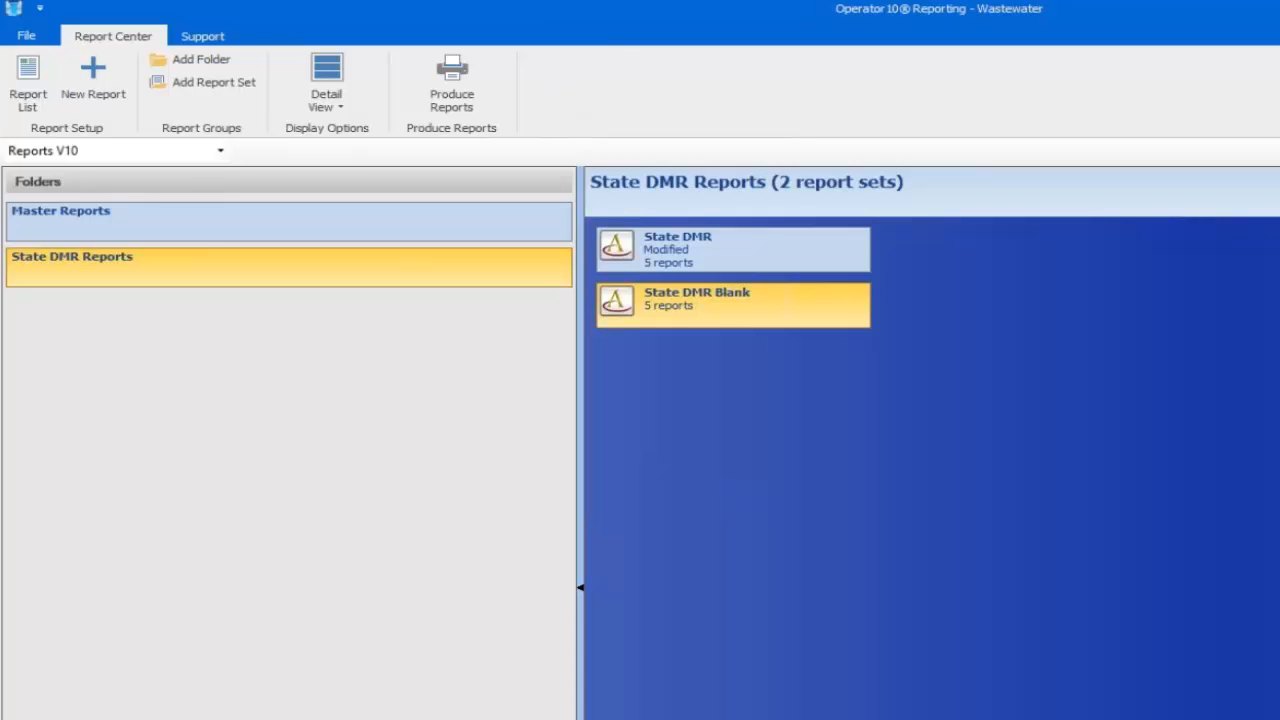
# On the main dashboard, outline a new hotspot area and give it the description 'Reports'
pyautogui.press('super+Down')
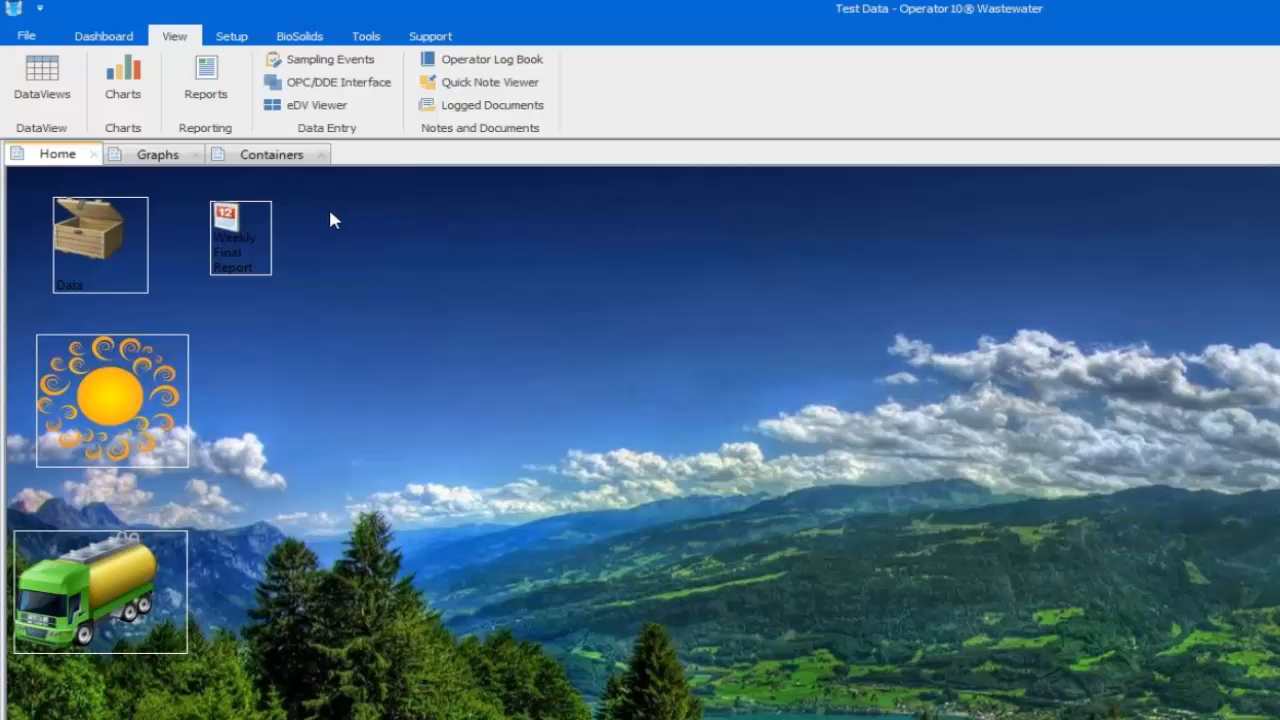
pyautogui.moveTo(330, 212); pyautogui.dragTo(501, 297)
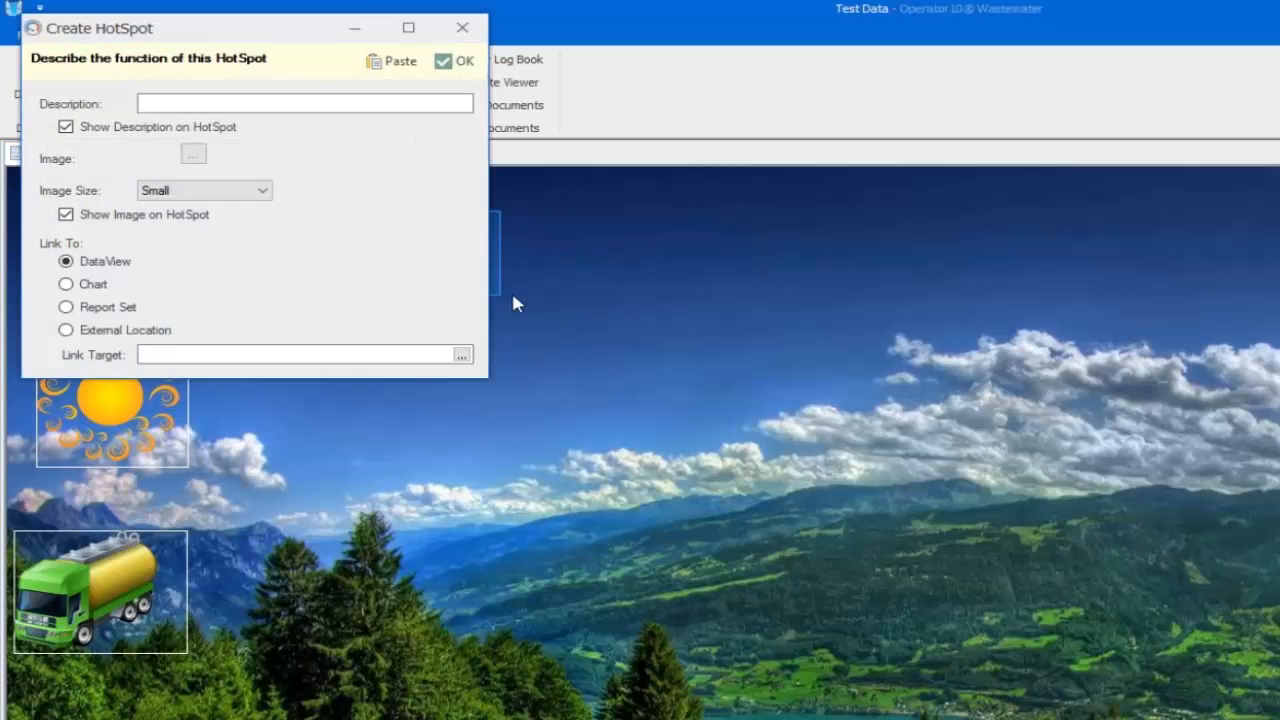
pyautogui.click(464, 28)
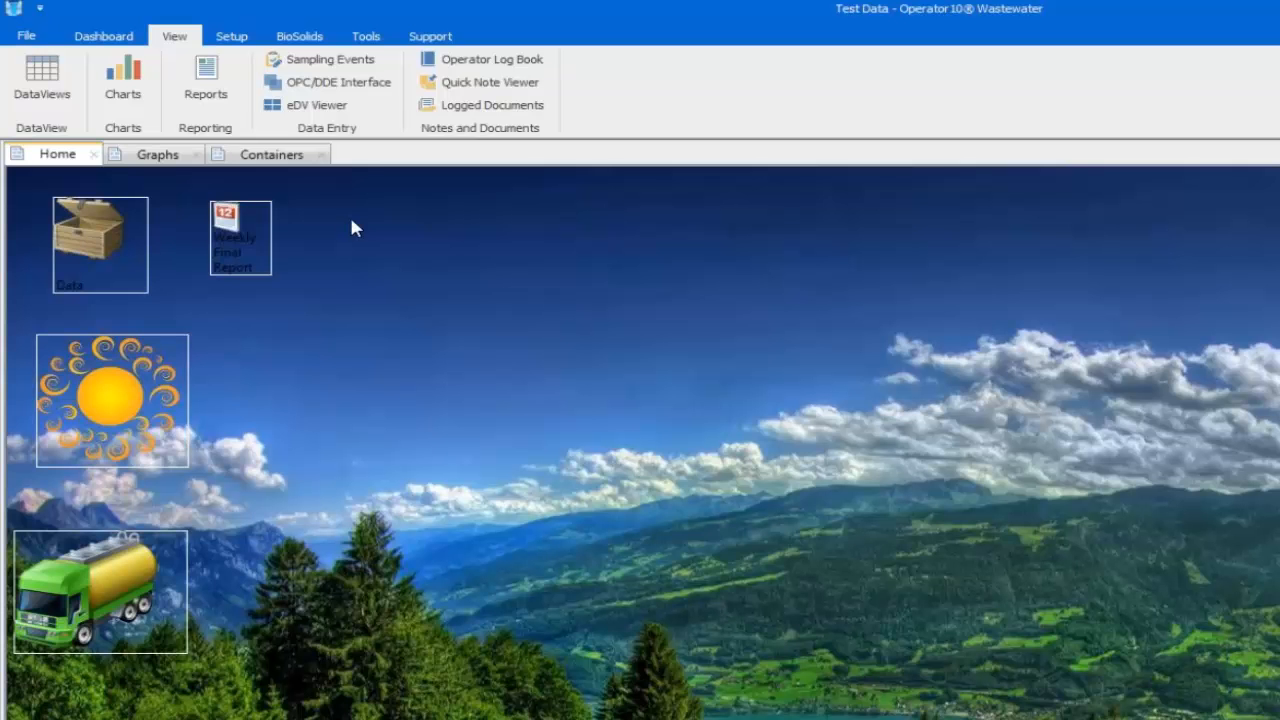
pyautogui.moveTo(350, 218); pyautogui.dragTo(484, 328)
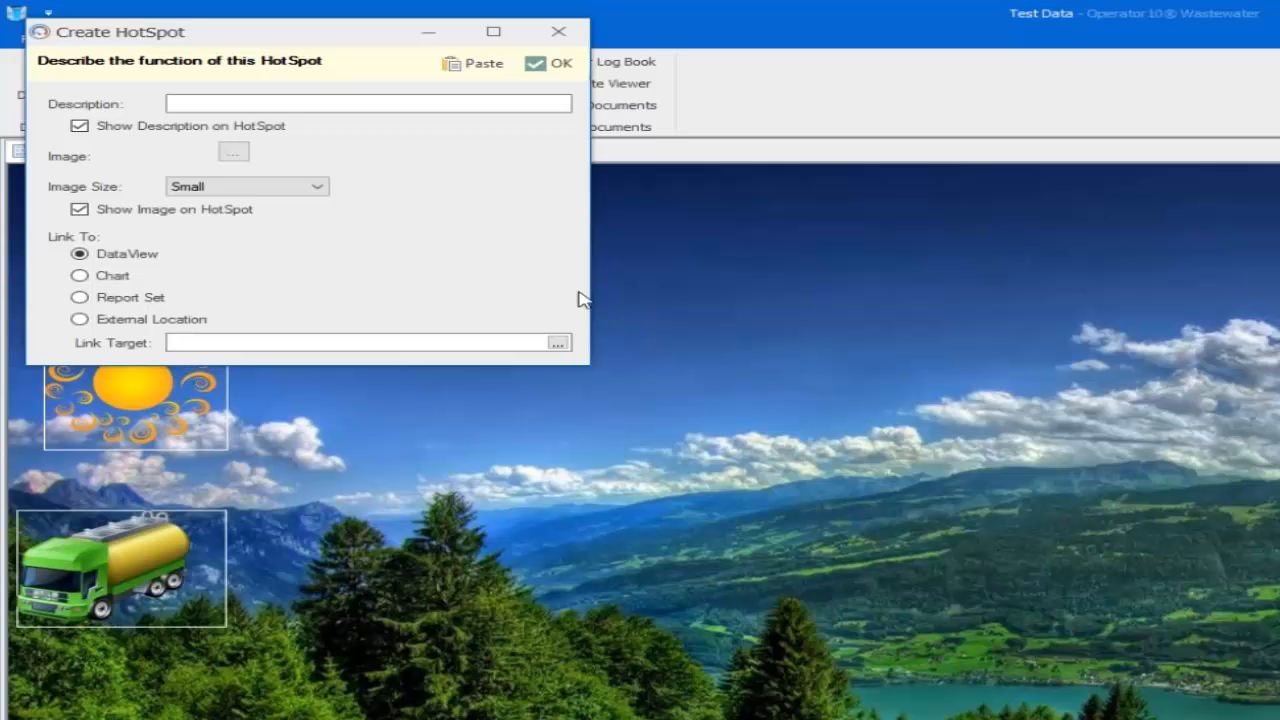
pyautogui.click(243, 100)
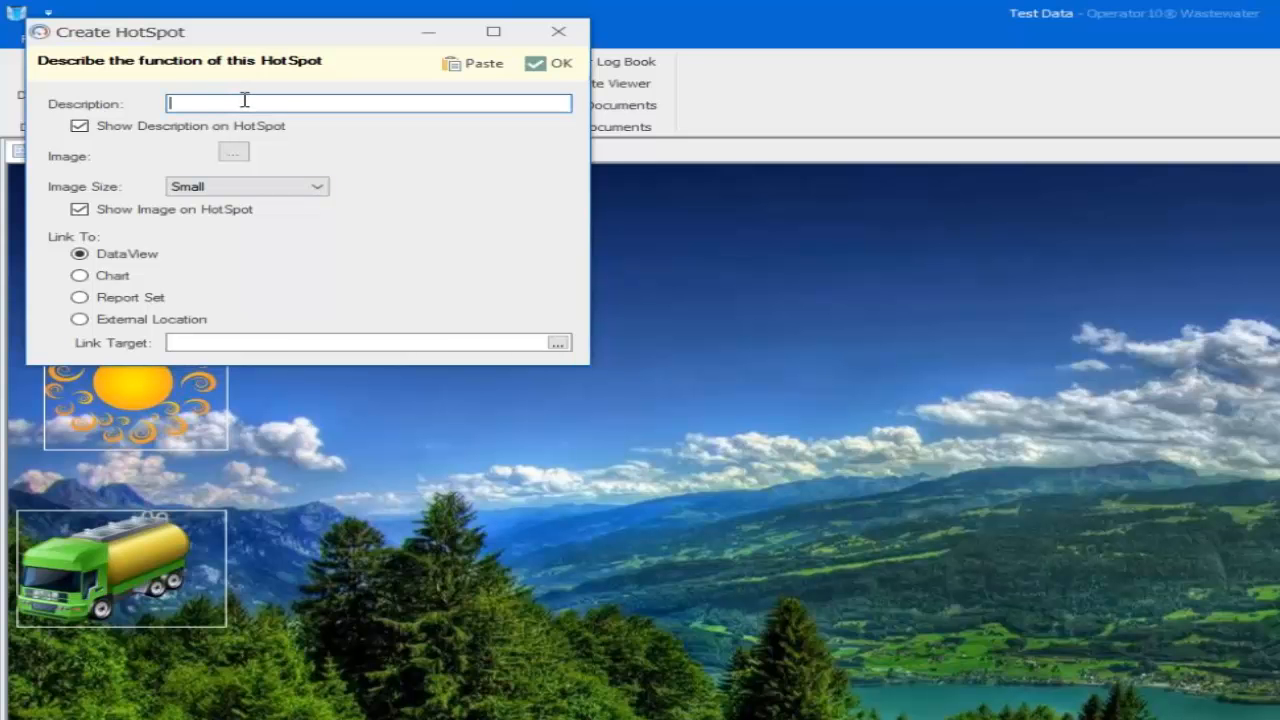
pyautogui.write('Reports')
# Set the hotspot picture to AllMax_A from the Image Browser with Image Size Medium
pyautogui.click(234, 153)
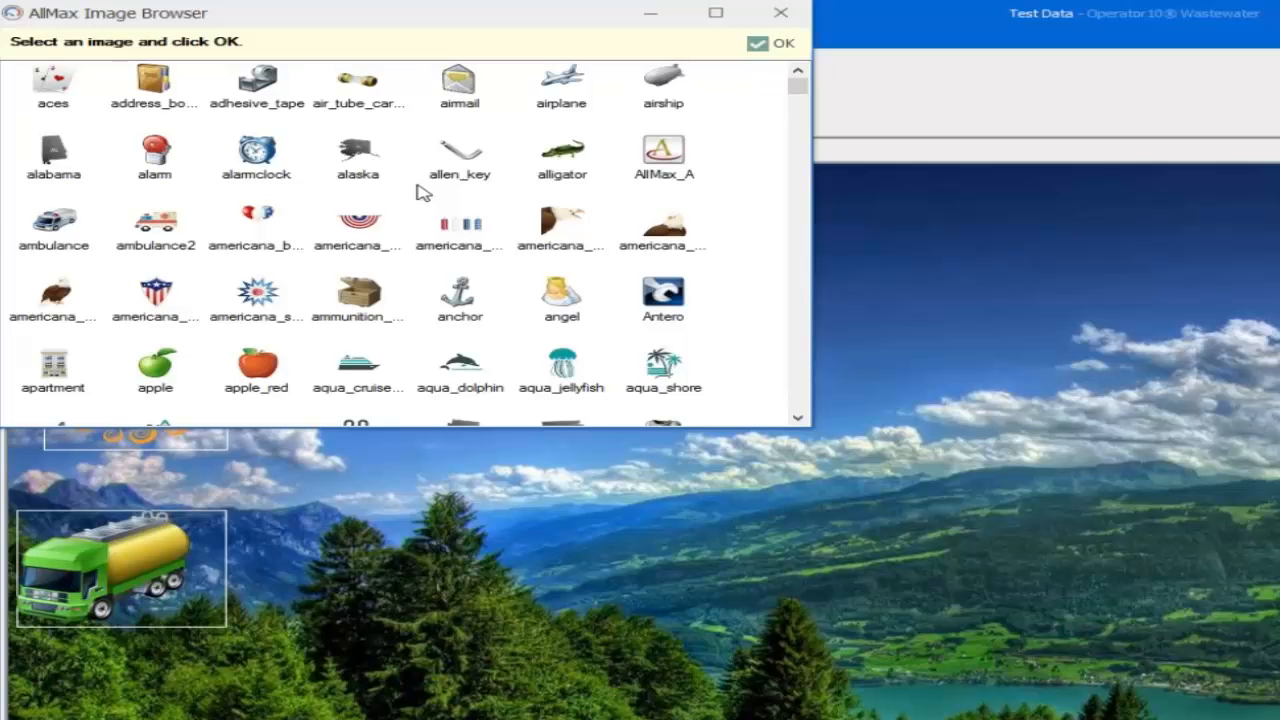
pyautogui.click(664, 160)
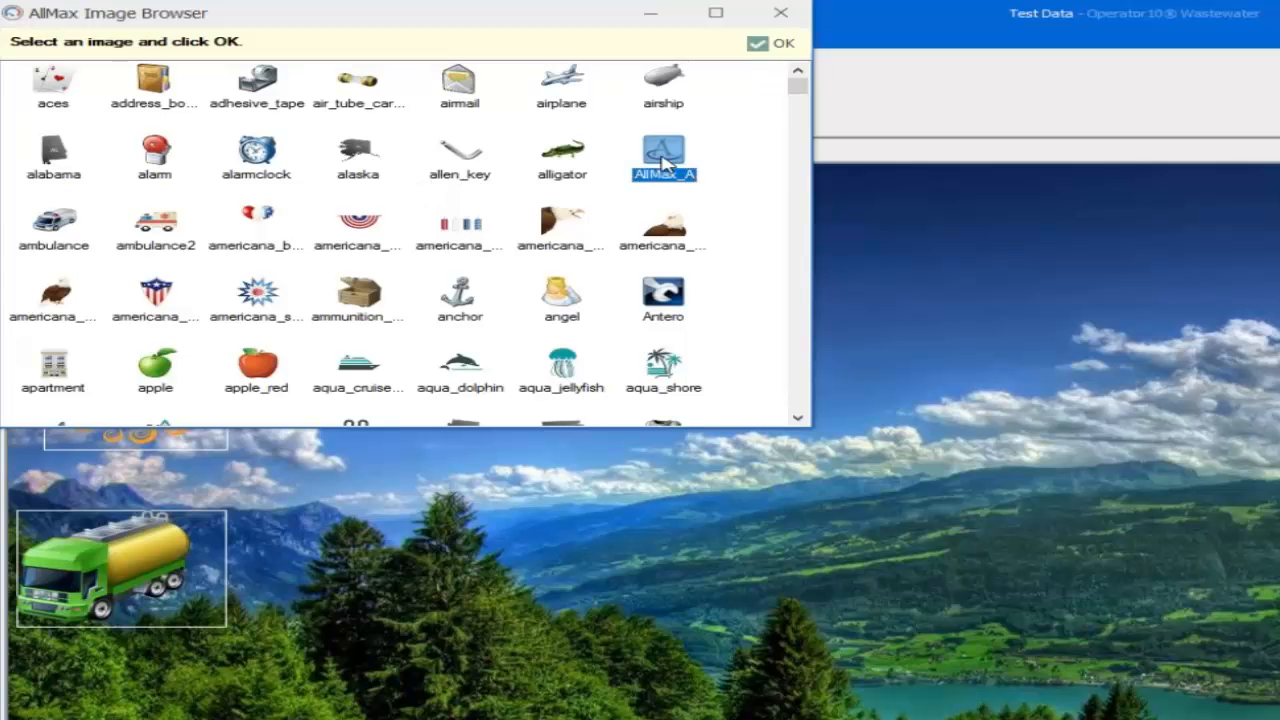
pyautogui.click(768, 44)
pyautogui.click(315, 186)
pyautogui.click(295, 214)
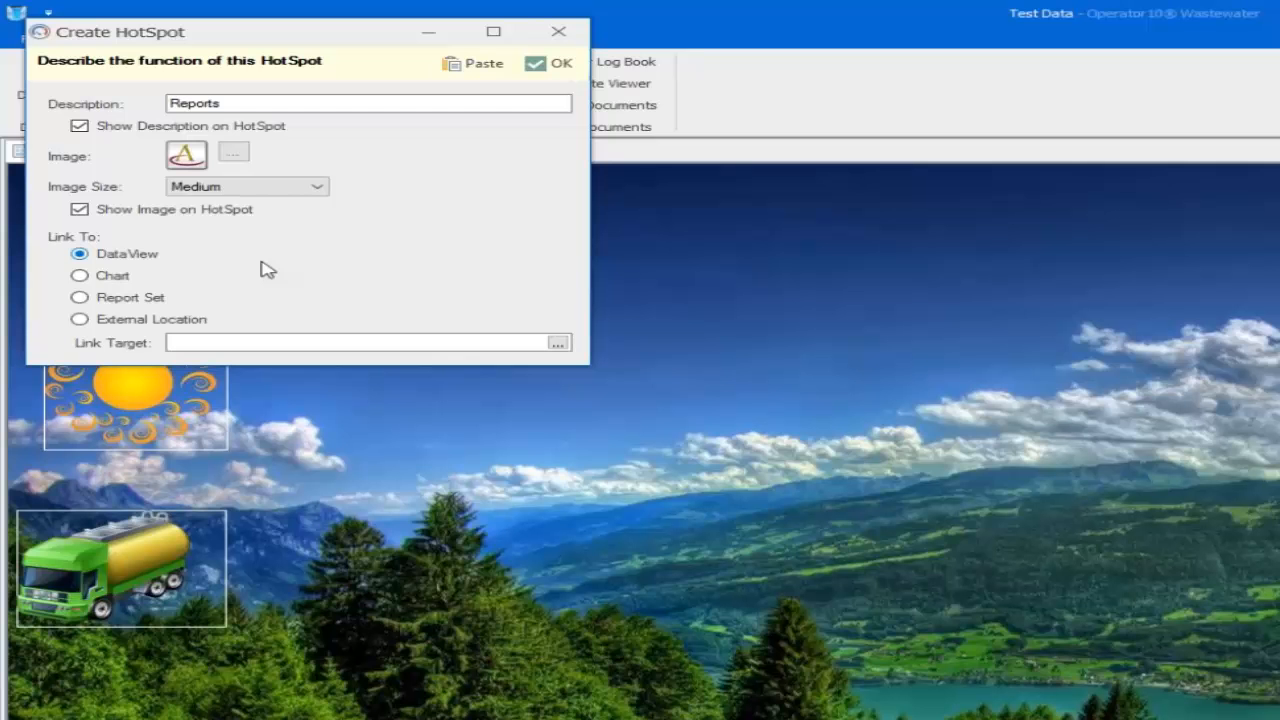
# Choose the Report Set link type and select State DMR as the hotspot's link target
pyautogui.click(80, 298)
pyautogui.click(561, 344)
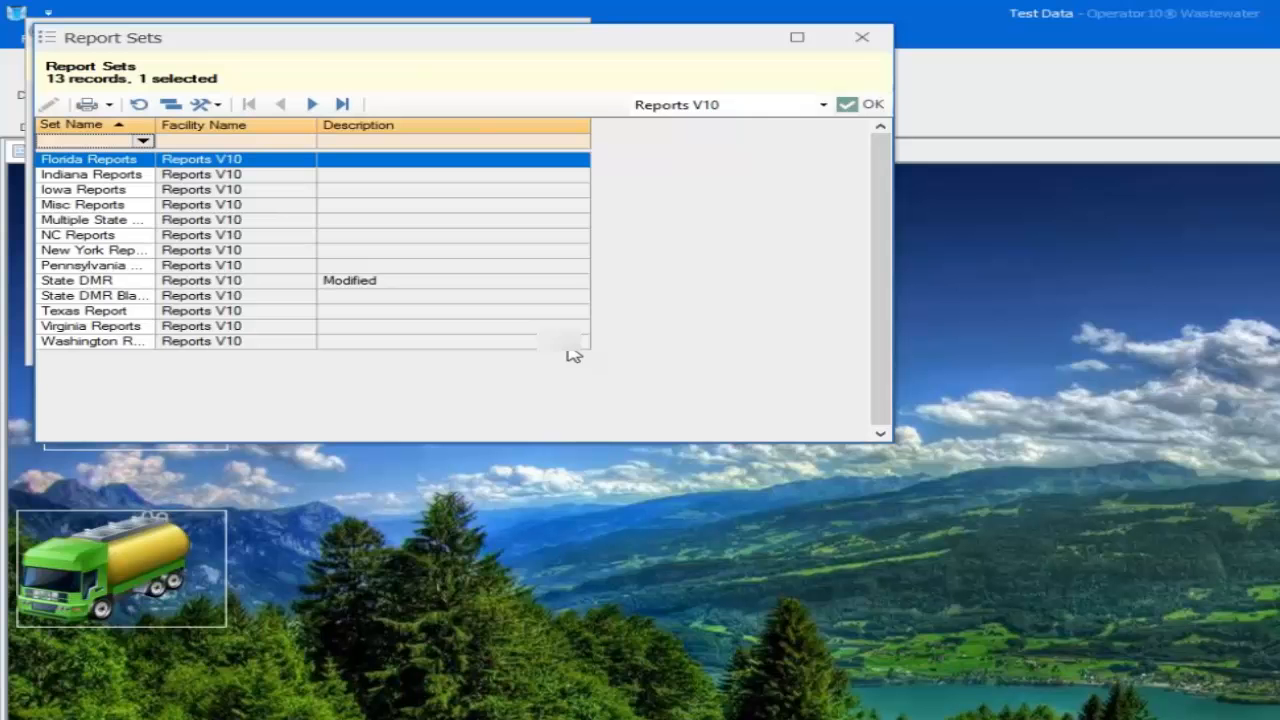
pyautogui.click(124, 288)
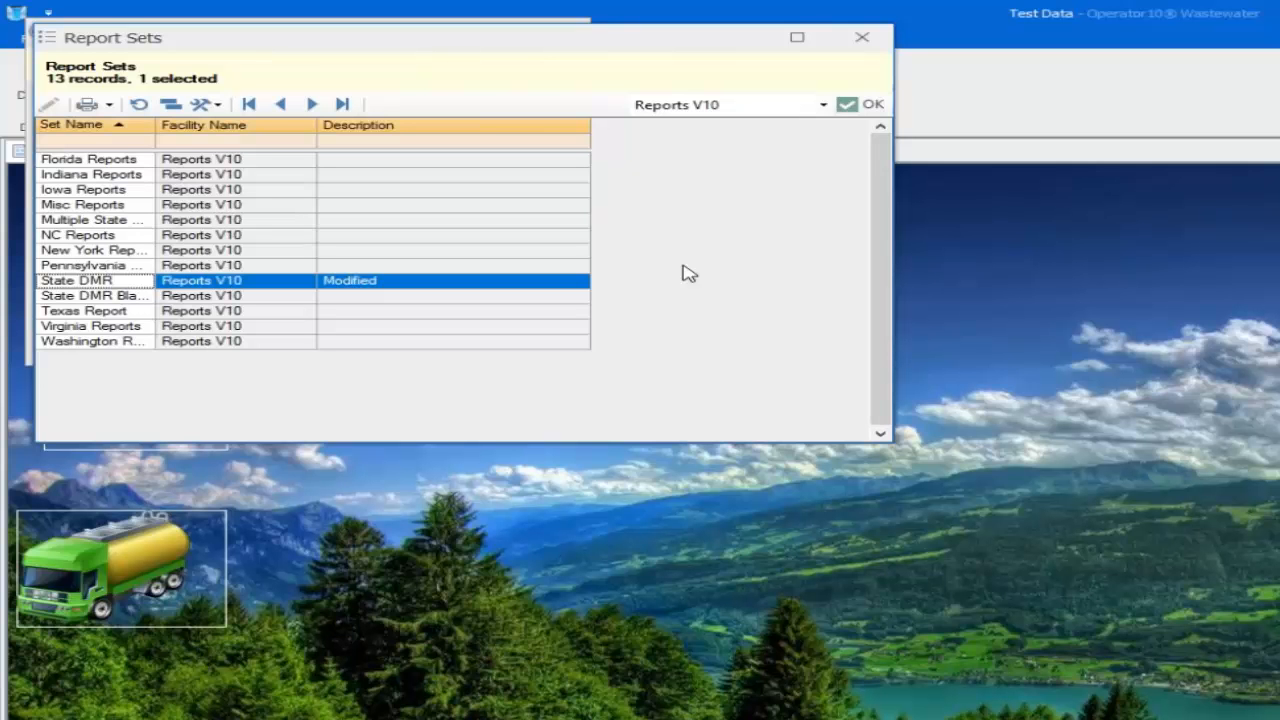
pyautogui.click(846, 108)
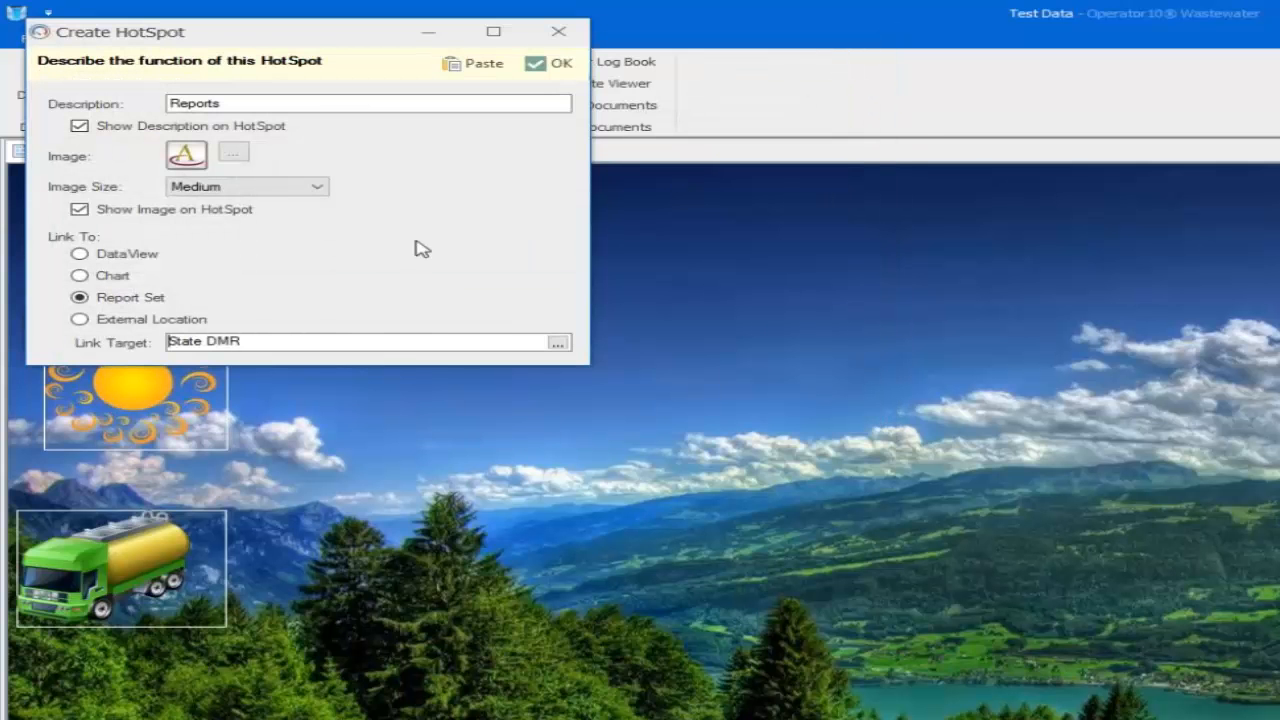
# Finish the Reports hotspot, nudge it up and left, then launch it to open Produce Reports
pyautogui.click(549, 66)
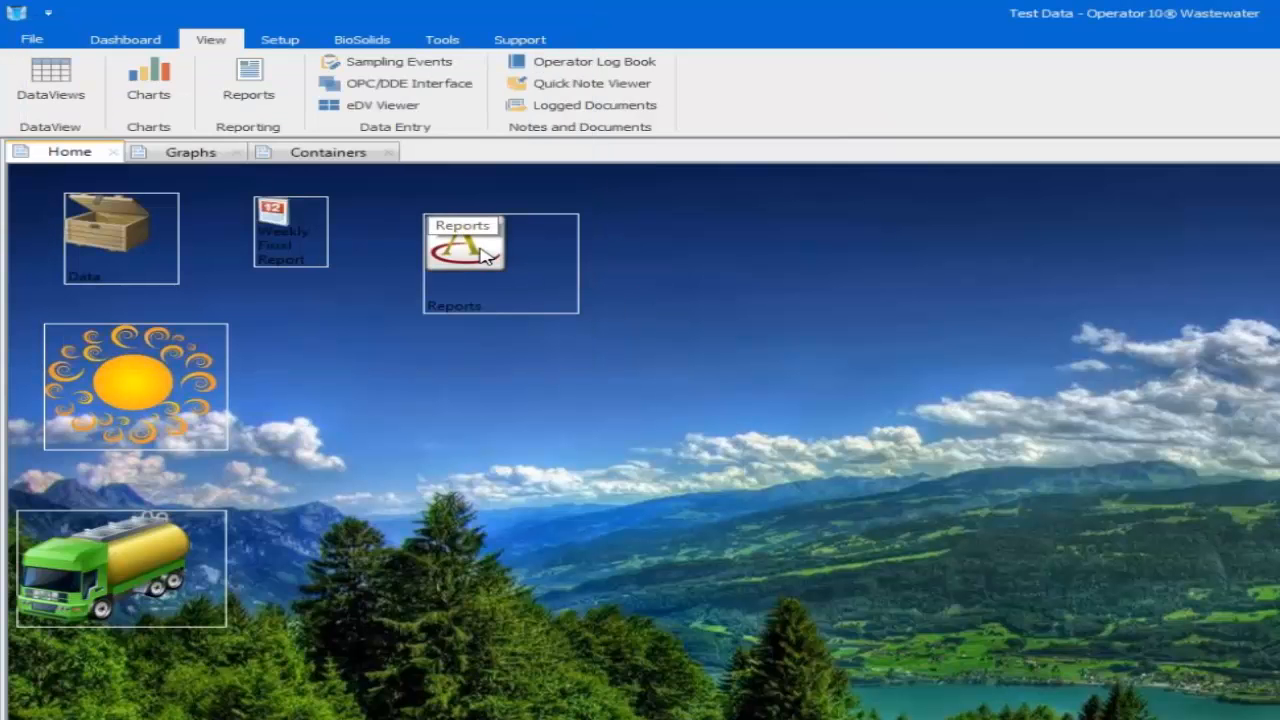
pyautogui.moveTo(485, 255); pyautogui.dragTo(508, 230)
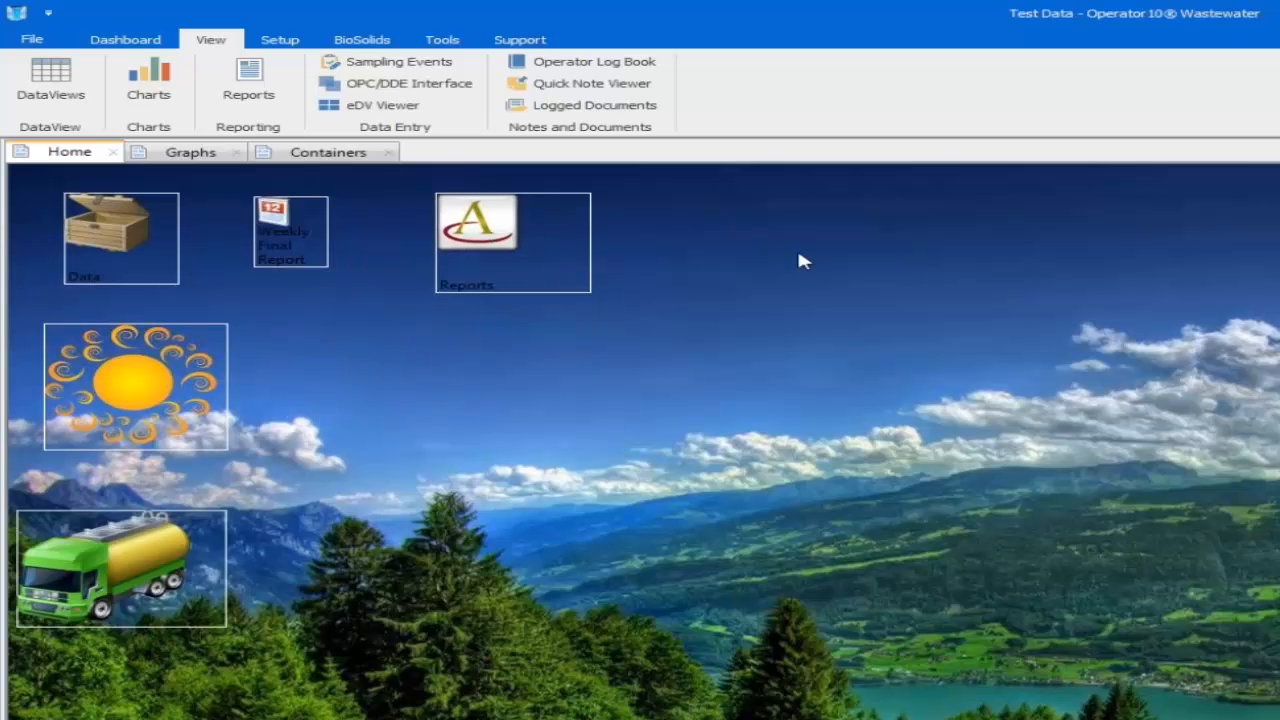
pyautogui.doubleClick(477, 228)
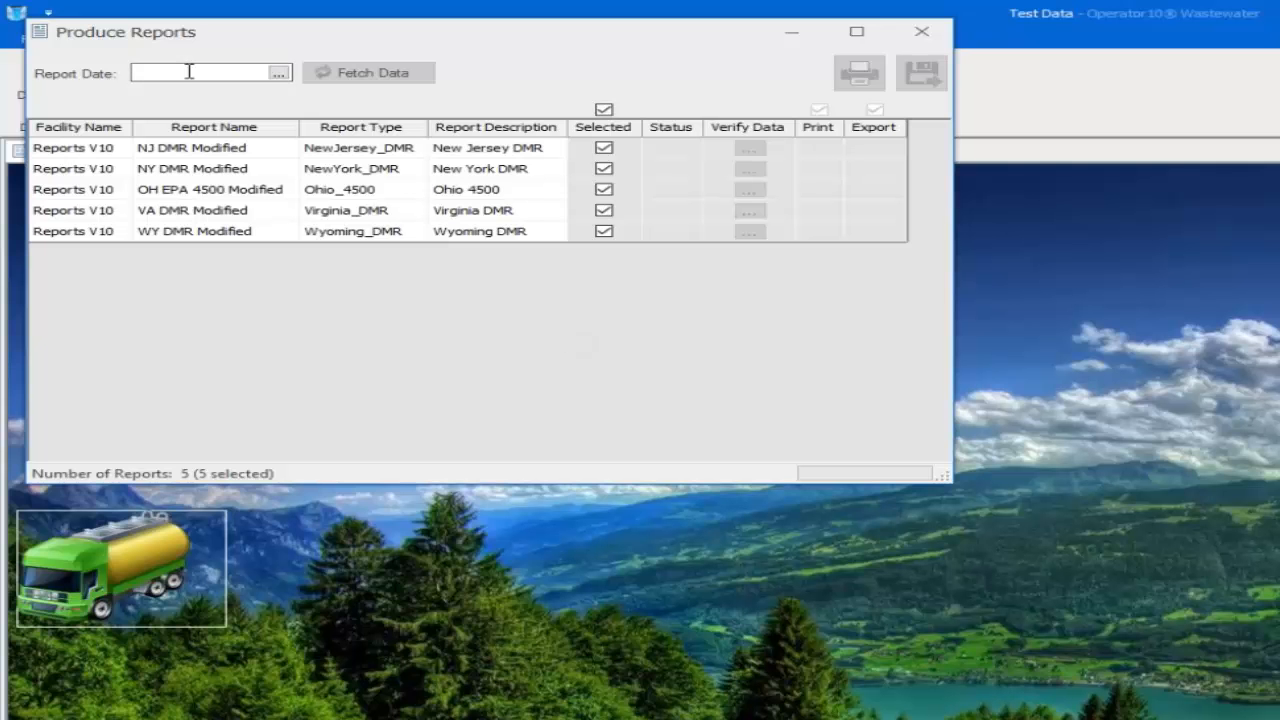
# Fetch data for the five reports dated 11/1/2016 and open NY DMR's additional report data
pyautogui.write('11/16')
pyautogui.press('Tab')
pyautogui.click(336, 74)
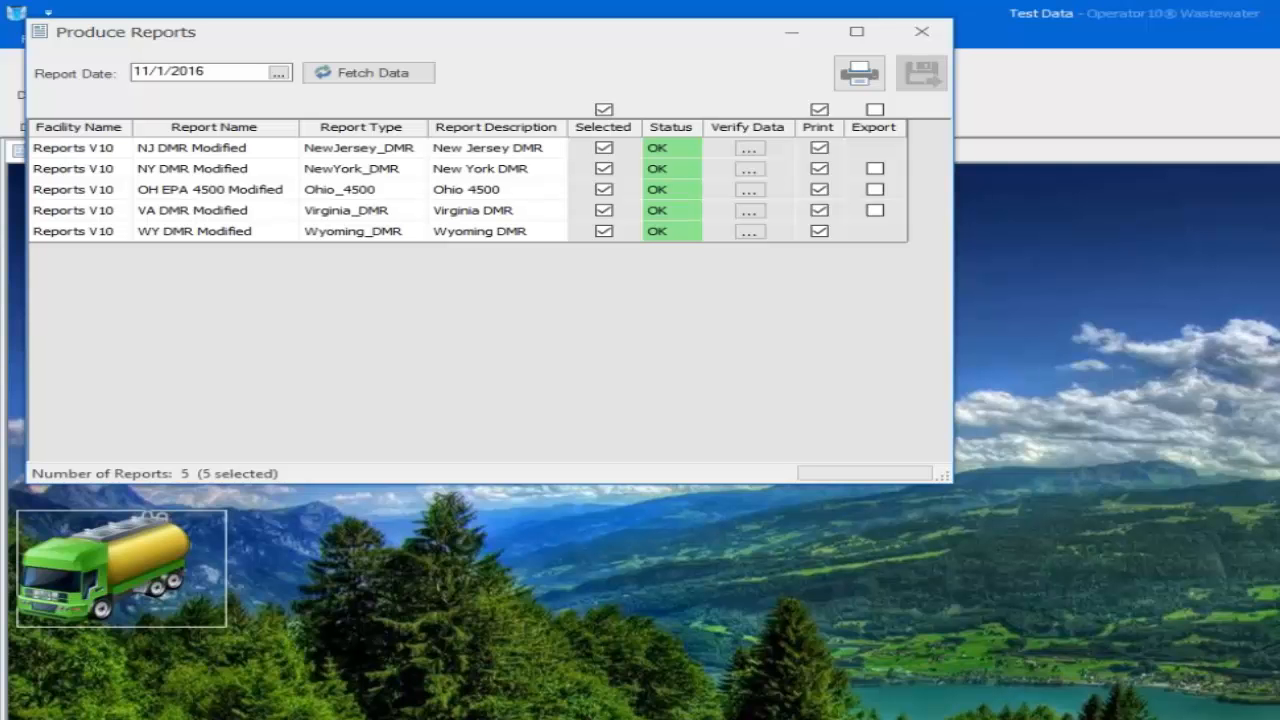
pyautogui.click(752, 172)
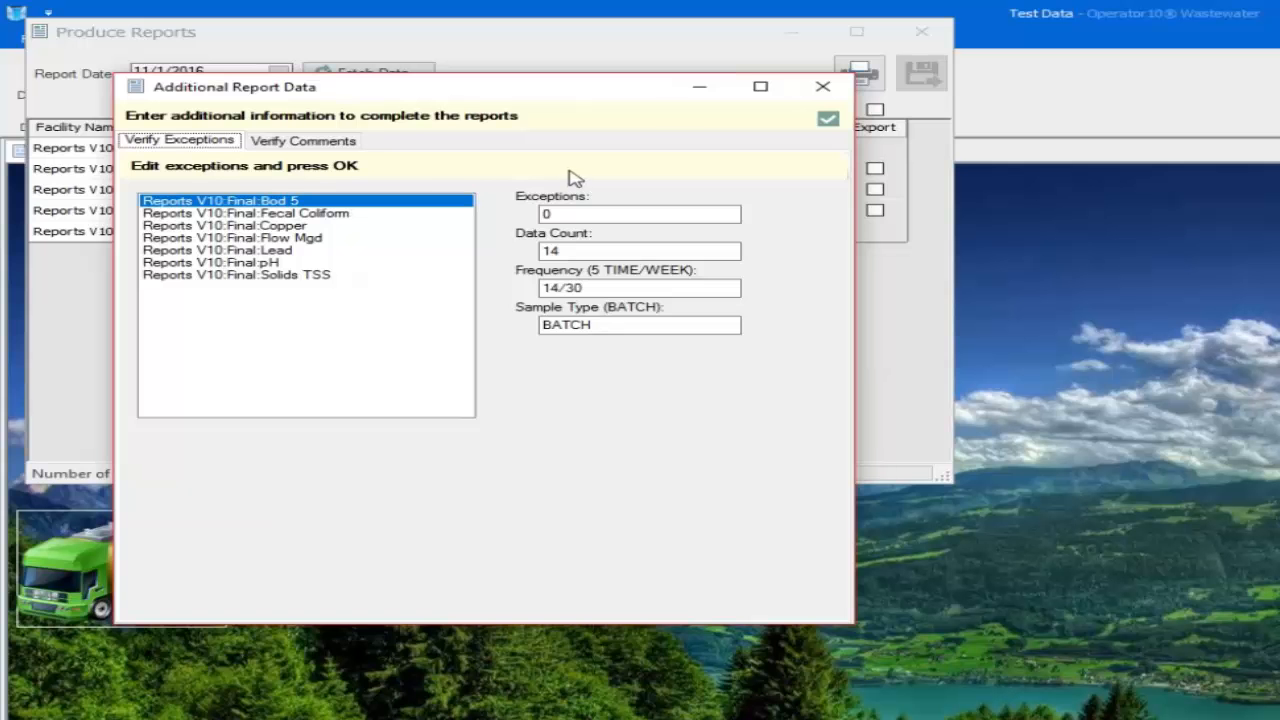
# Switch to NJ DMR's additional data and review Fecal Coliform, Copper, Flow Mgd, pH and Solids TSS exceptions
pyautogui.click(823, 86)
pyautogui.click(749, 148)
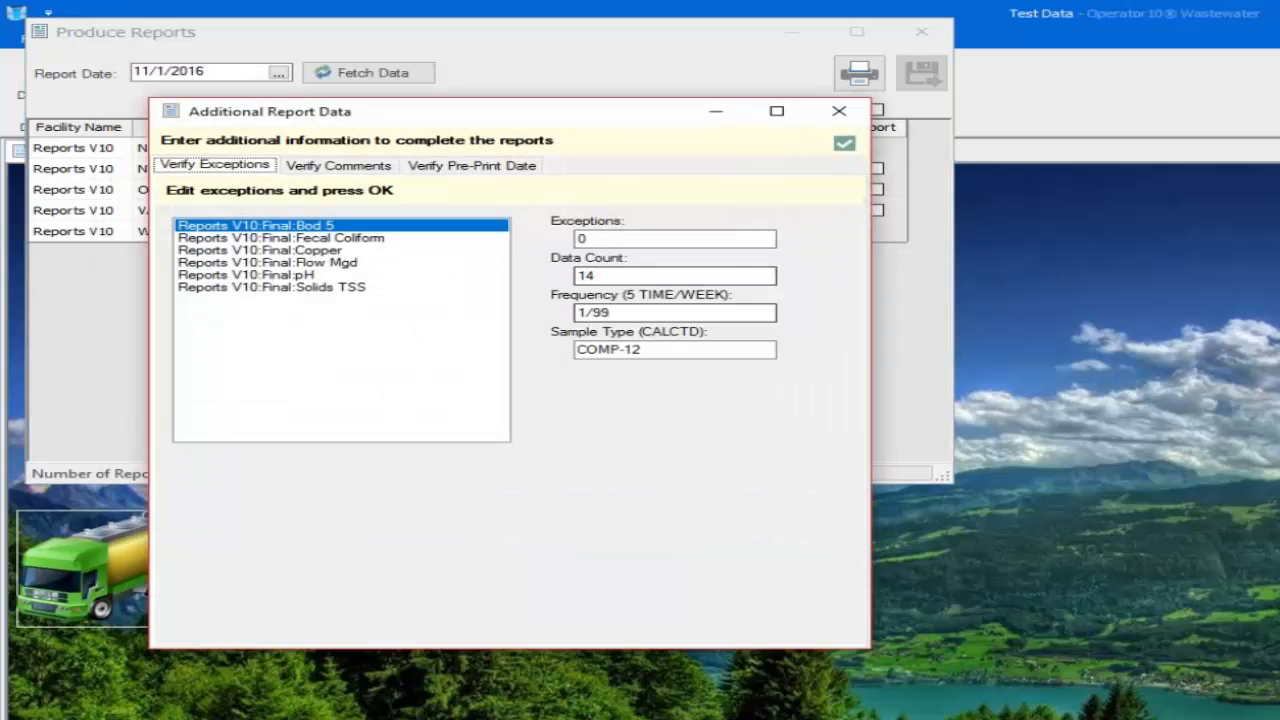
pyautogui.click(316, 239)
pyautogui.click(300, 253)
pyautogui.click(301, 263)
pyautogui.click(300, 276)
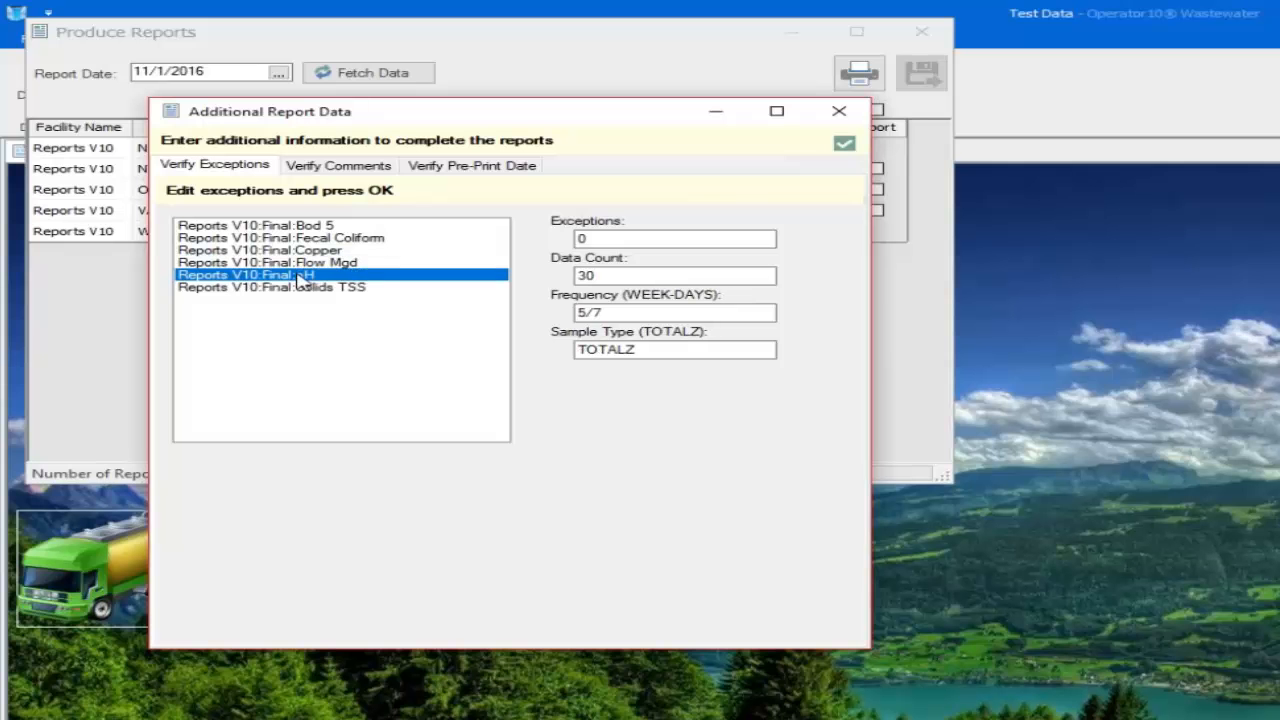
pyautogui.click(296, 289)
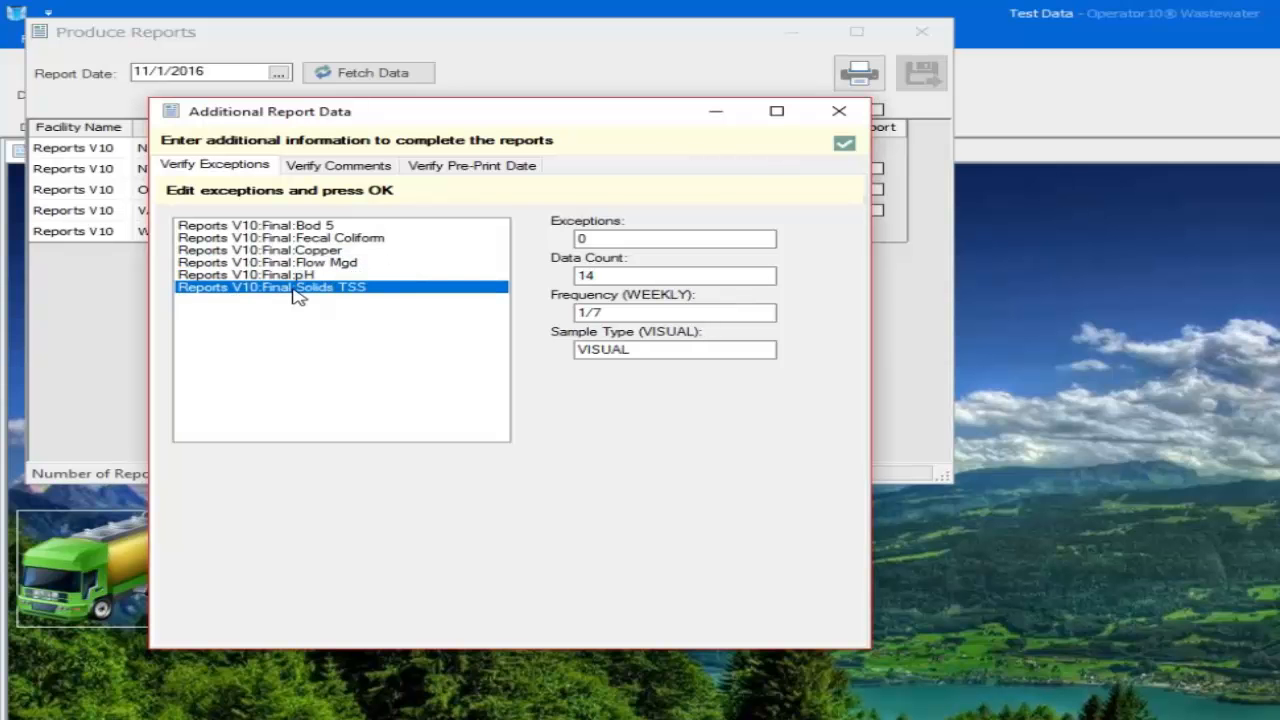
# Check the NJ DMR comments and pre-print date, then close the additional data
pyautogui.click(340, 170)
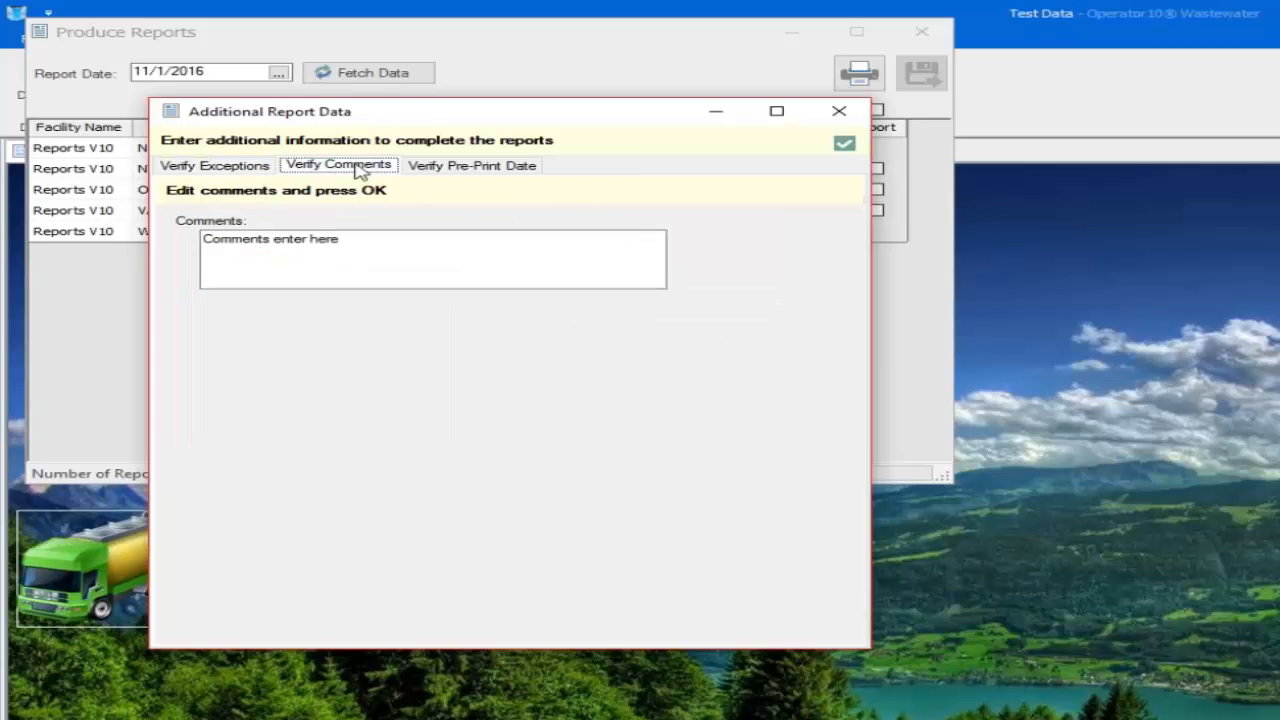
pyautogui.click(430, 168)
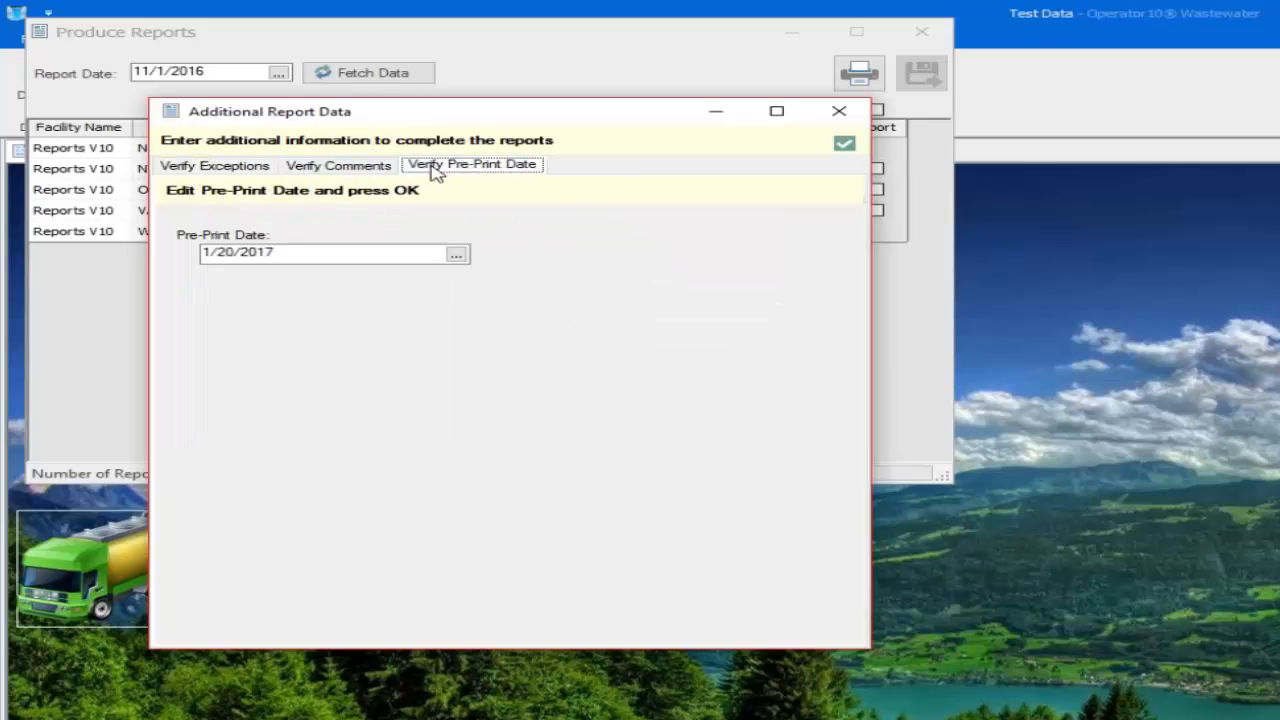
pyautogui.click(839, 114)
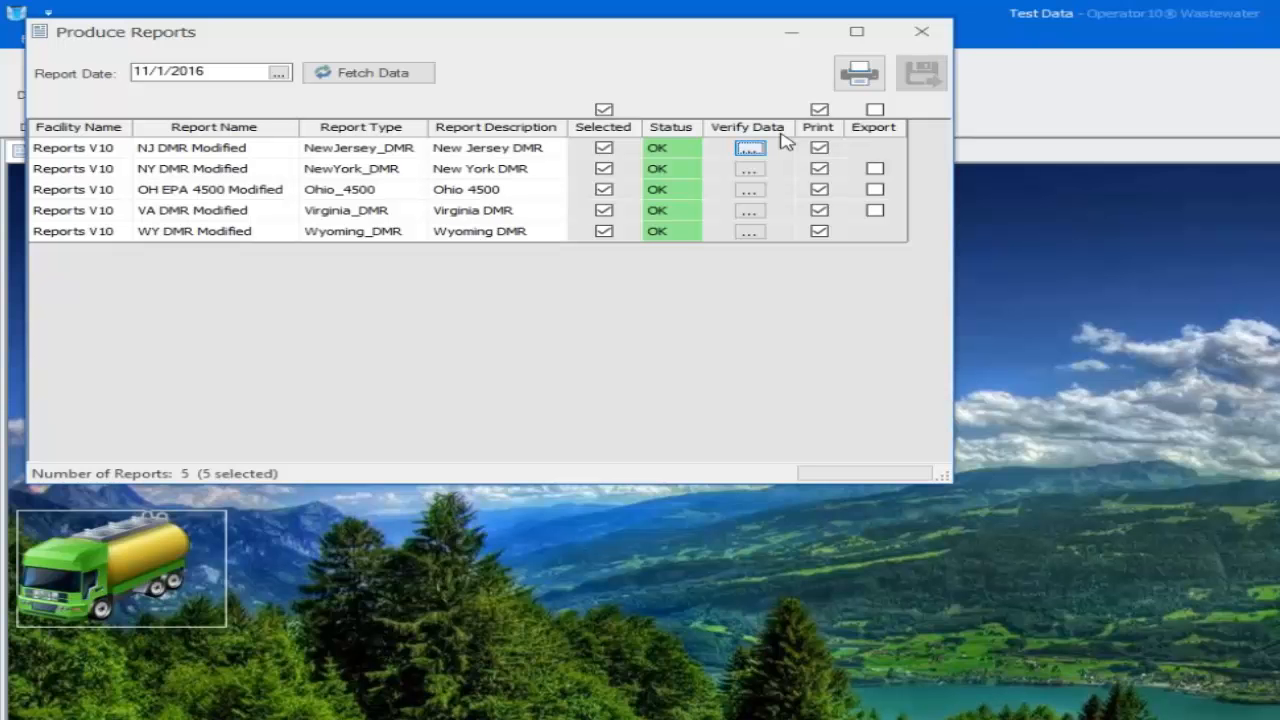
# Mark all eligible reports for export and print them with a 3/22/2017 print date
pyautogui.click(877, 111)
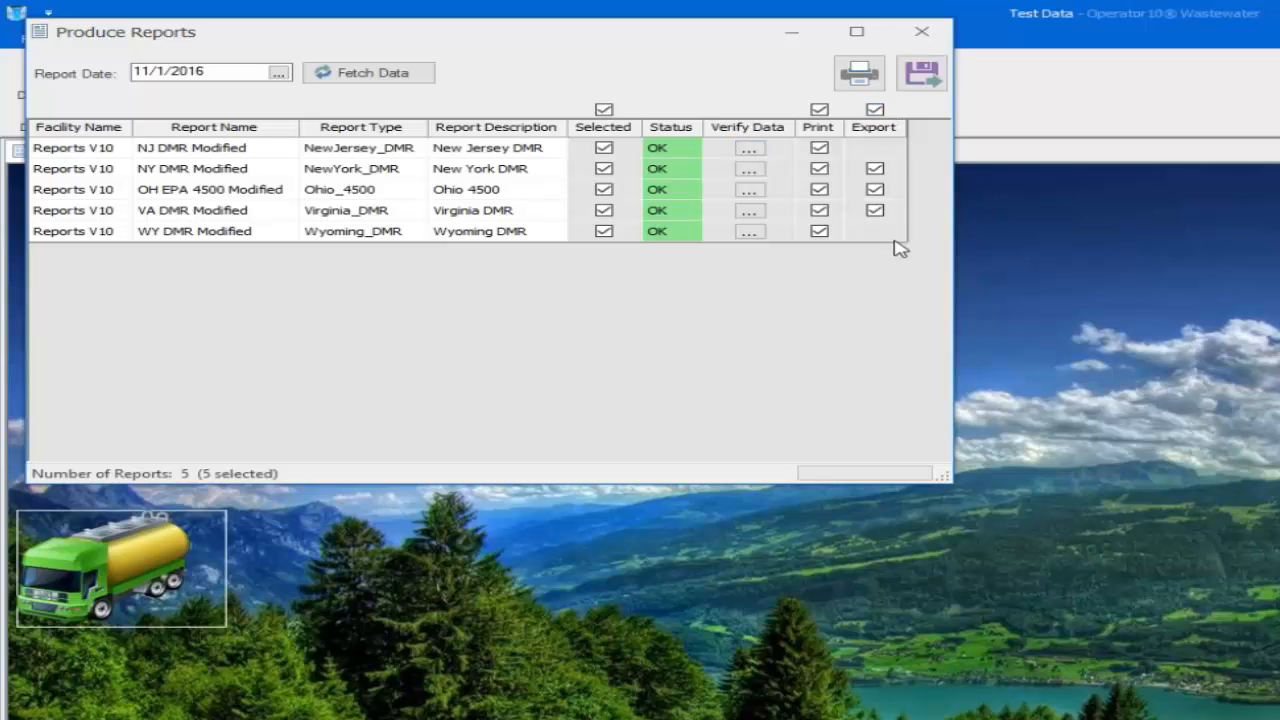
pyautogui.click(862, 78)
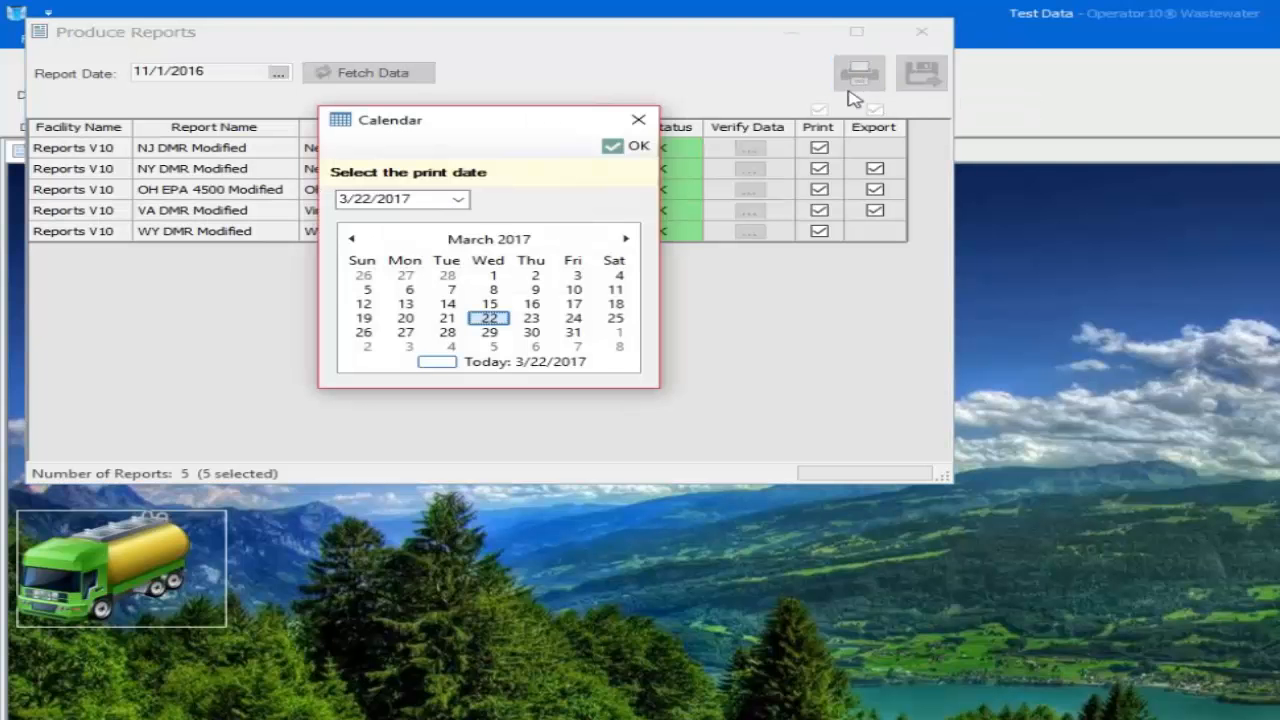
pyautogui.click(622, 150)
pyautogui.click(443, 230)
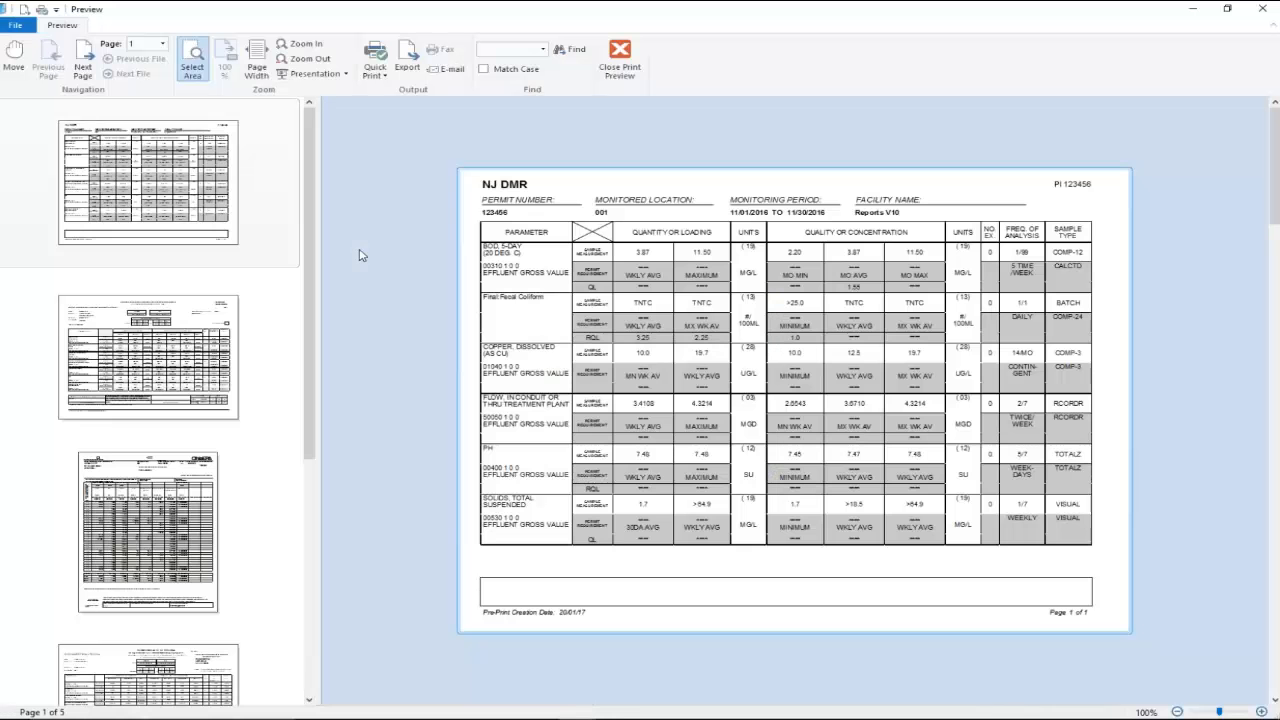
# Switch the print preview to full-screen presentation to review all five pages
pyautogui.click(318, 75)
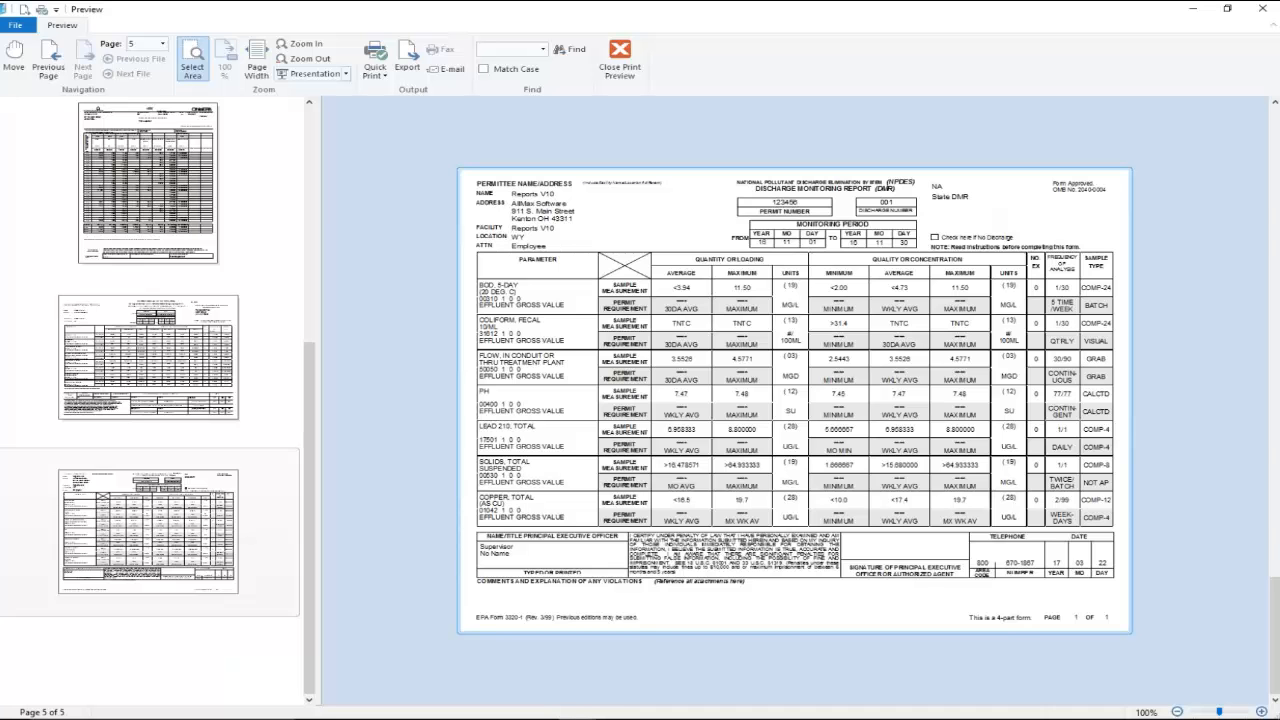
# Close the preview, log the run complete, export the marked reports, and close Produce Reports
pyautogui.click(619, 57)
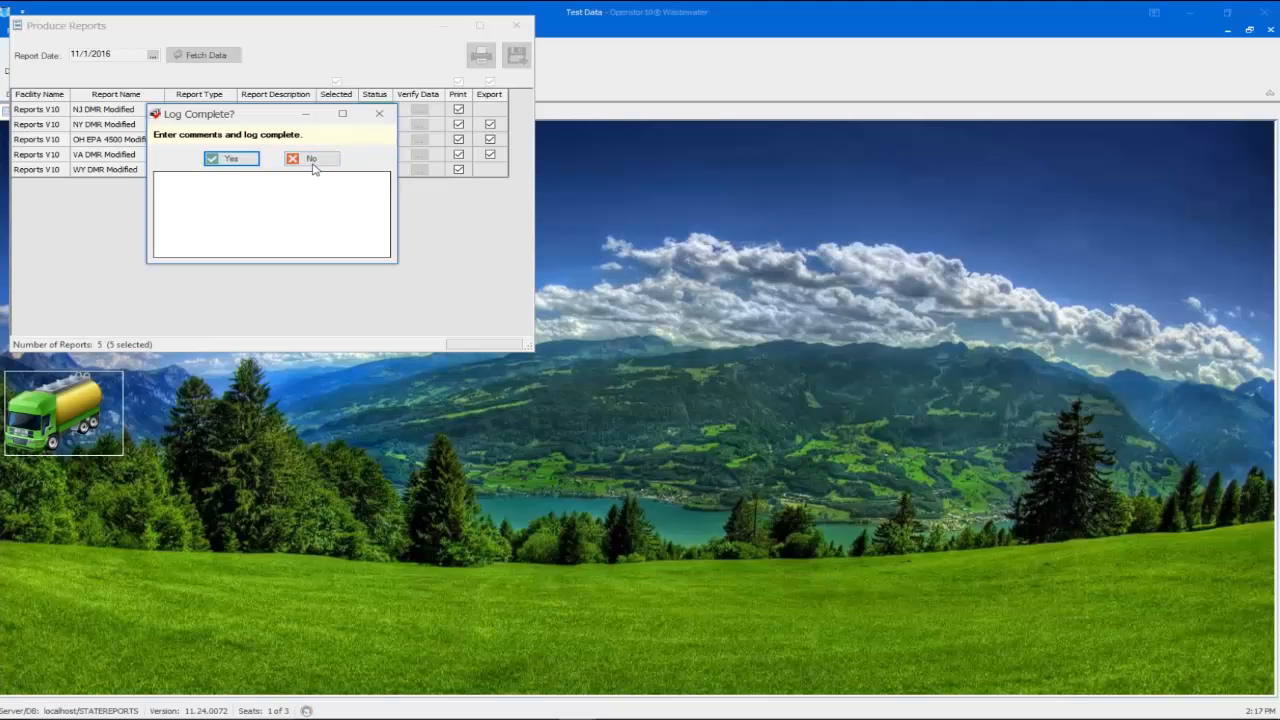
pyautogui.click(231, 160)
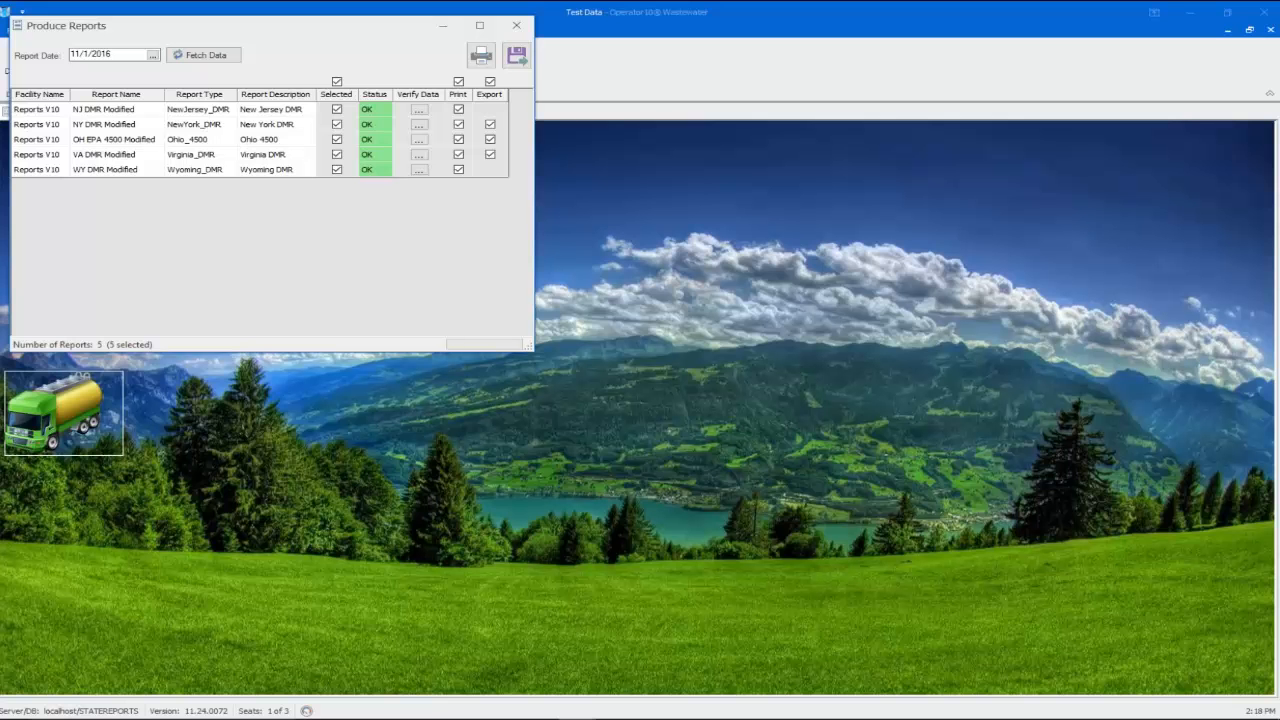
pyautogui.click(522, 62)
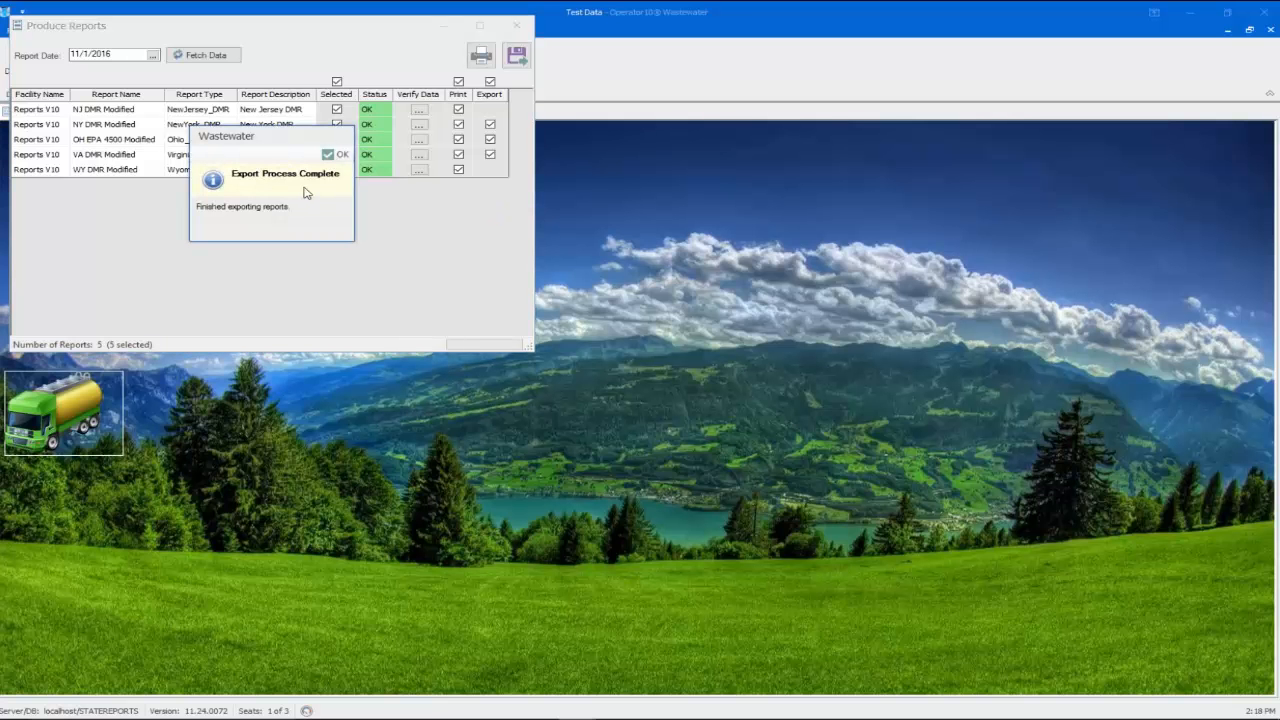
pyautogui.click(335, 154)
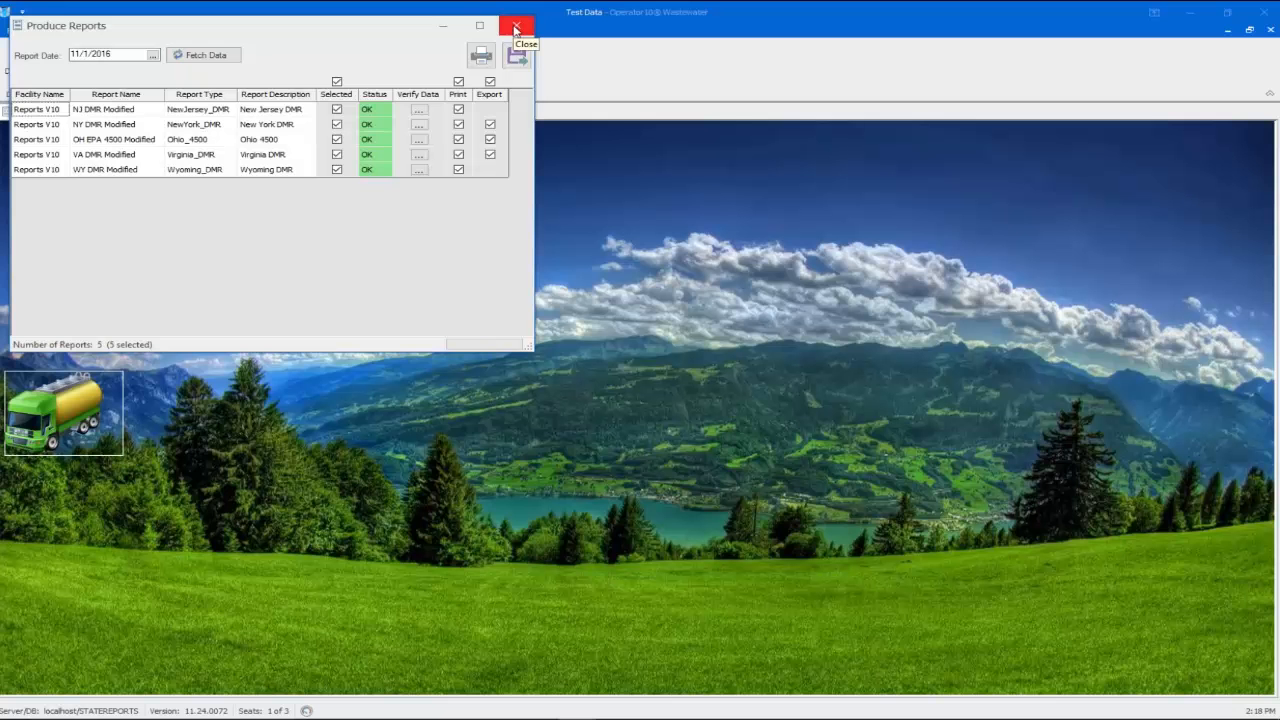
pyautogui.click(515, 28)
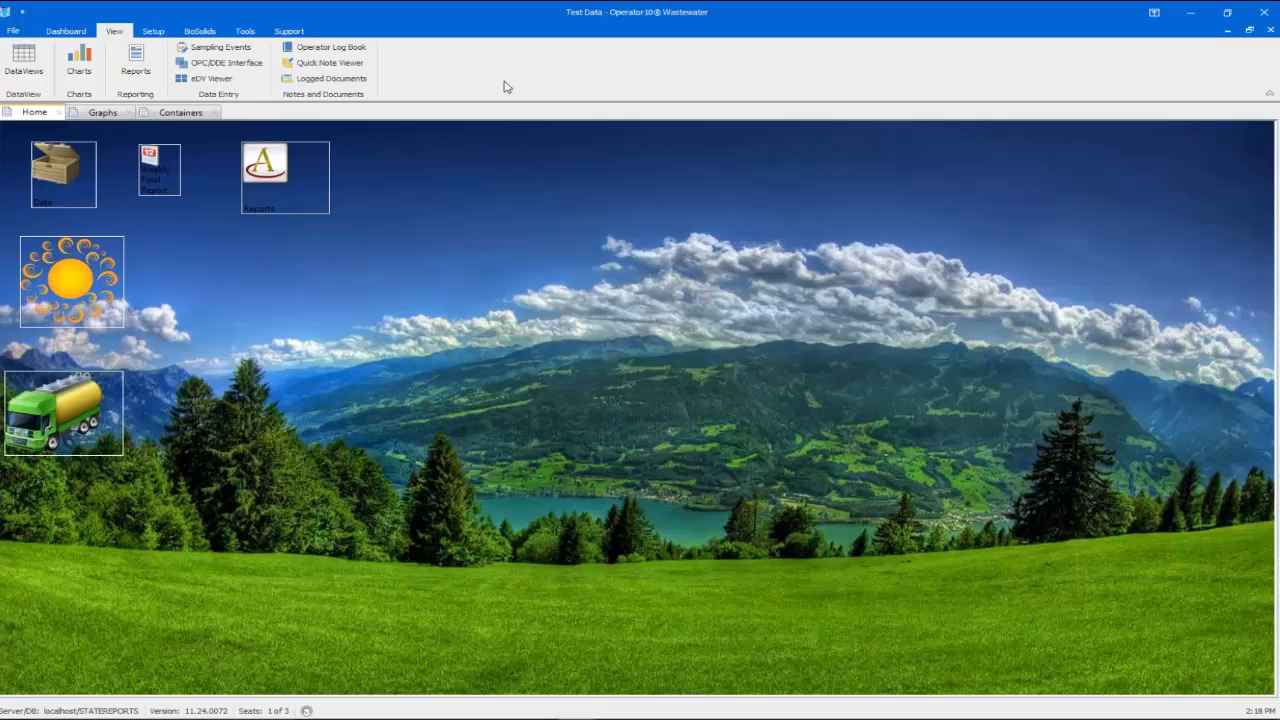
# Open the Operator 10 Database manager from the File backstage menu
pyautogui.click(12, 33)
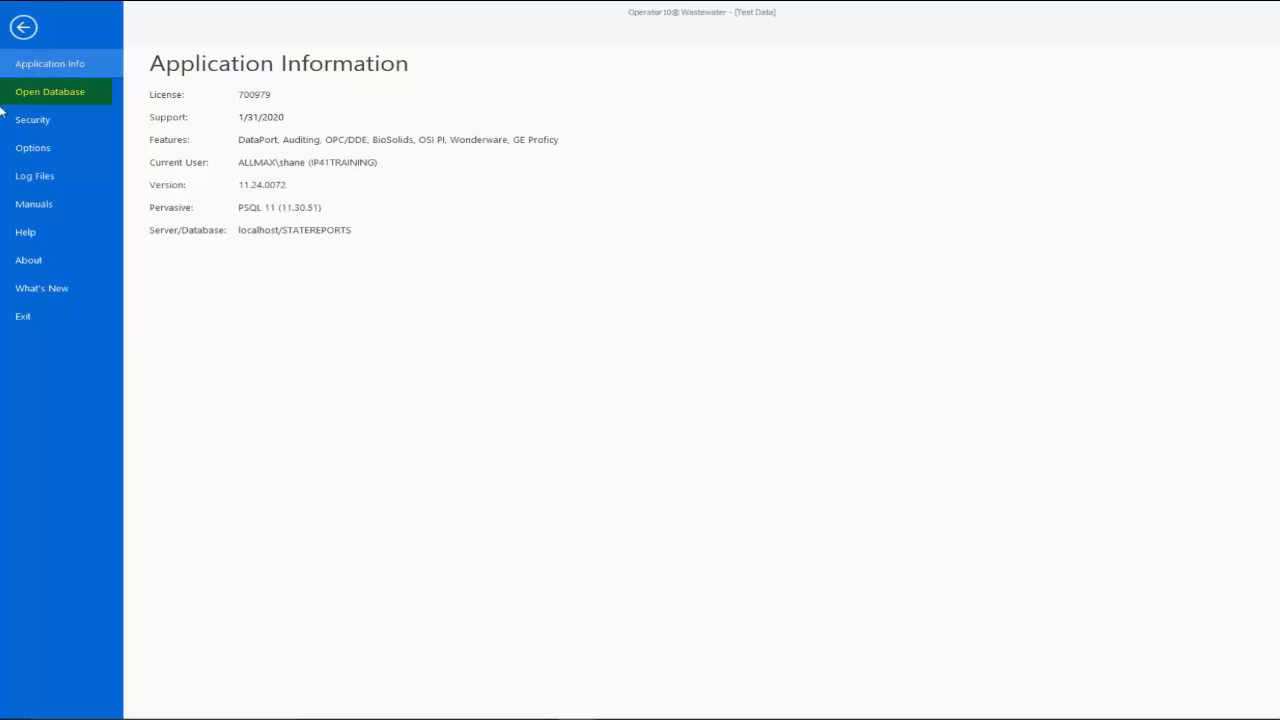
pyautogui.click(54, 118)
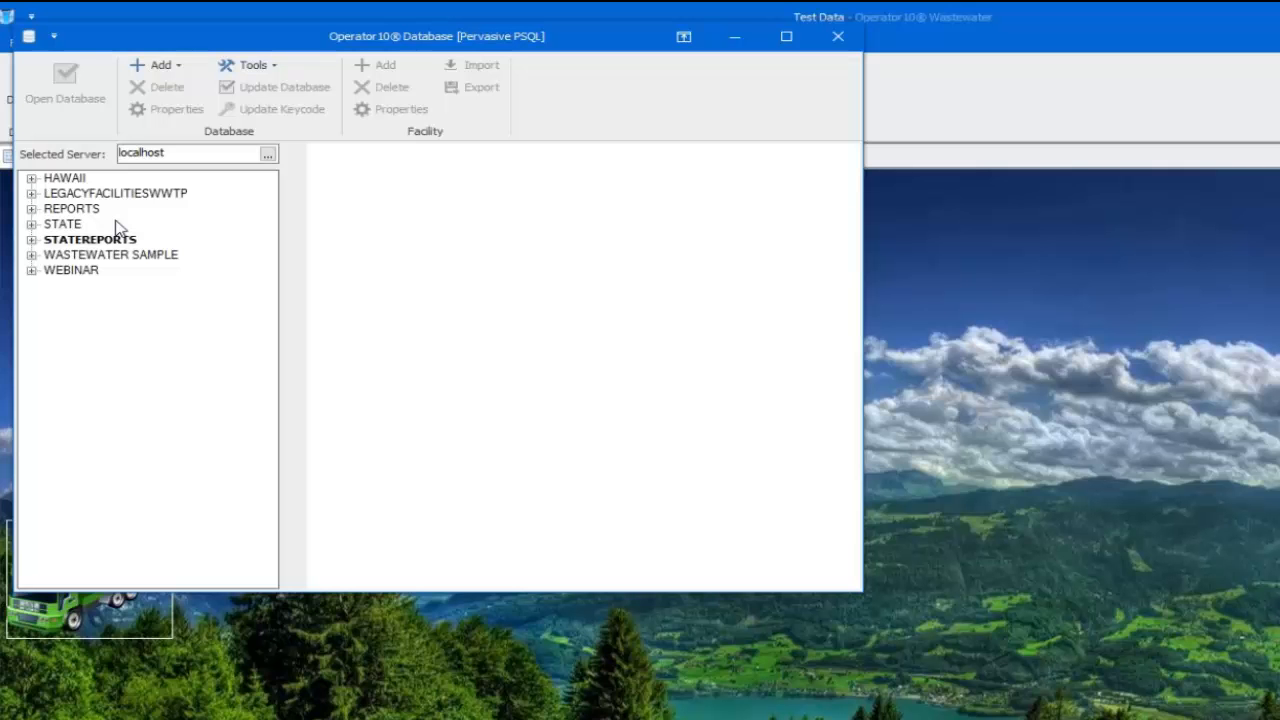
# Show STATEREPORTS details in a maximized window and highlight its Reporting Path value for copying
pyautogui.click(90, 240)
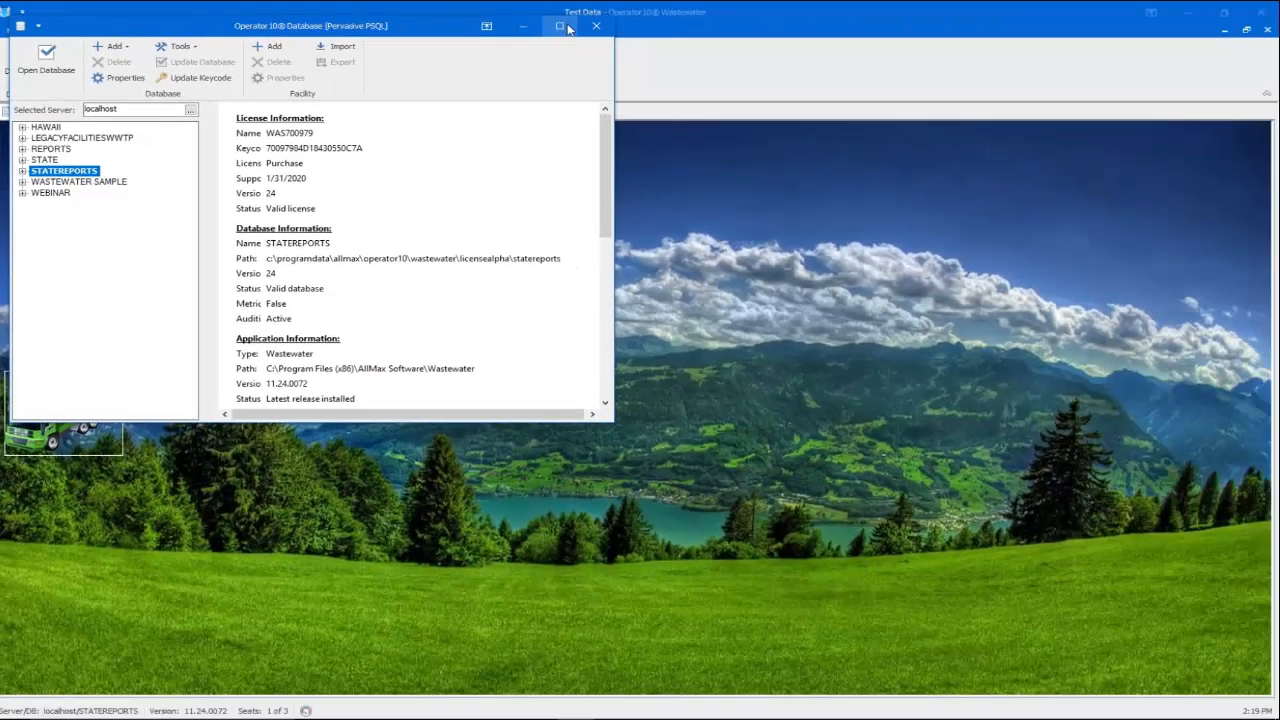
pyautogui.click(564, 27)
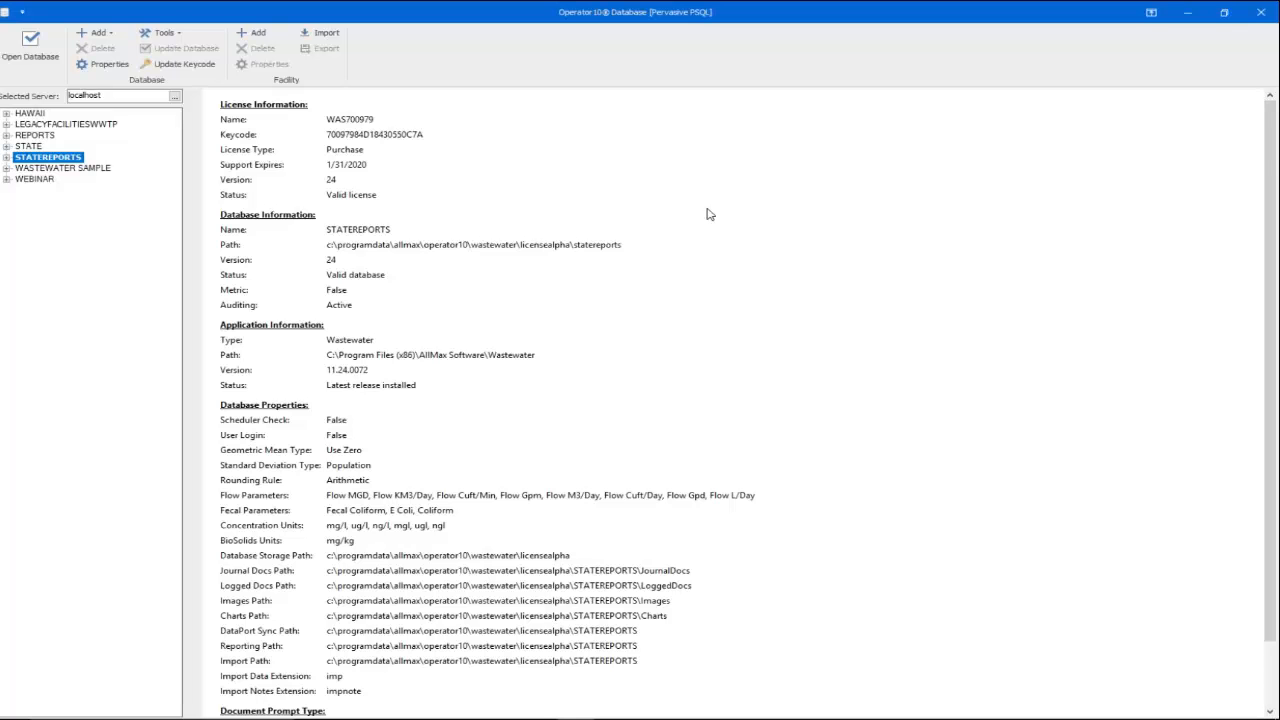
pyautogui.scroll(-2, 547, 344)
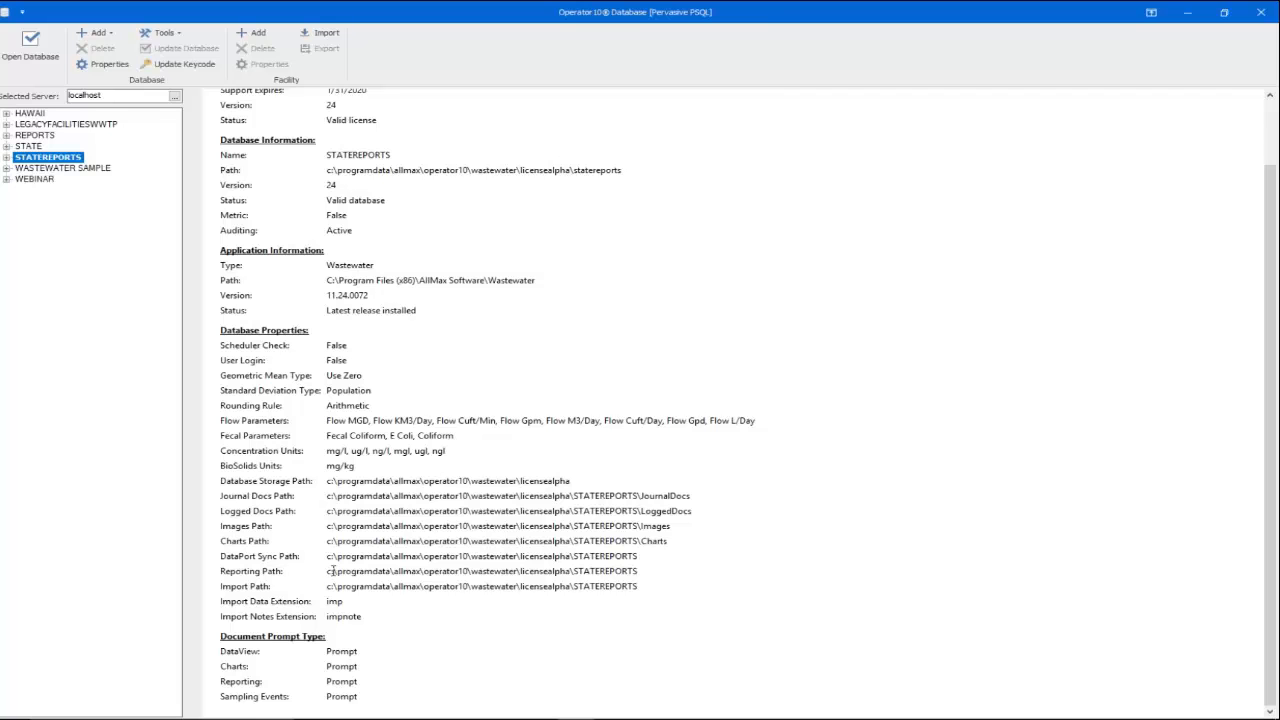
pyautogui.moveTo(326, 572); pyautogui.dragTo(652, 572)
pyautogui.hotkey('ctrl', 'c')
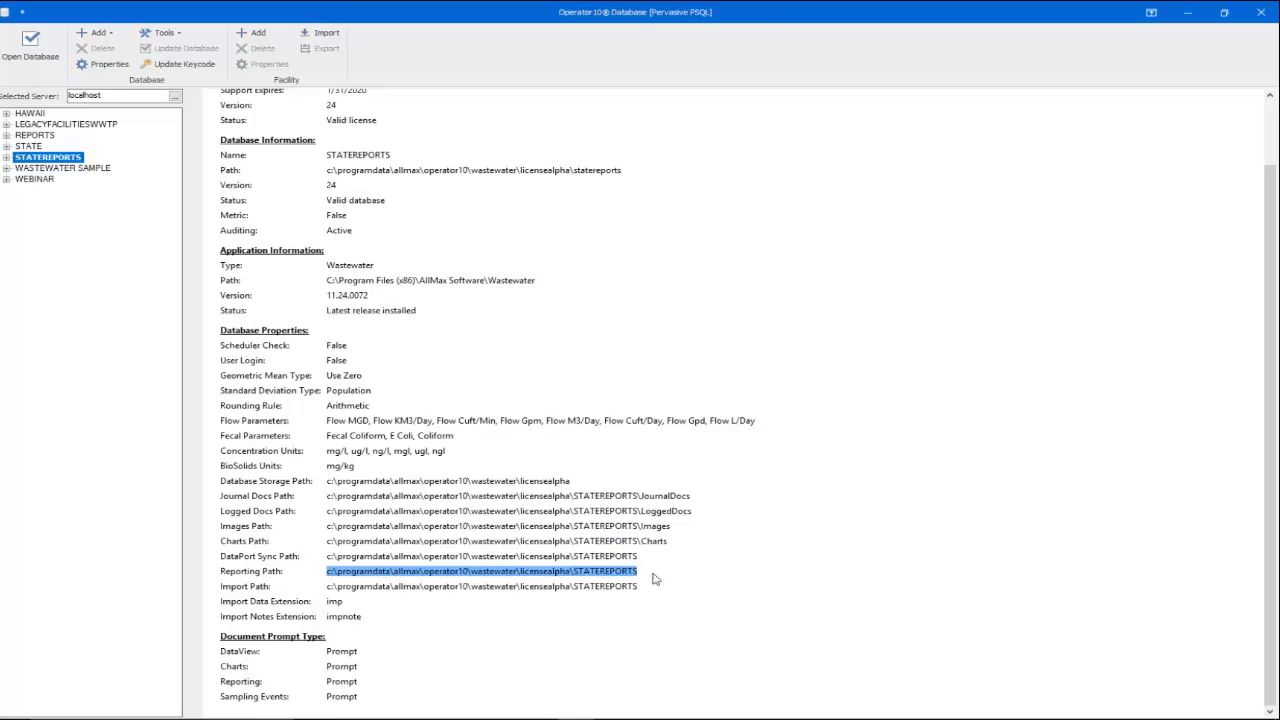
# Navigate File Explorer to the pasted STATEREPORTS reporting path and maximize the window
pyautogui.moveTo(426, 714)
pyautogui.moveTo(388, 706)
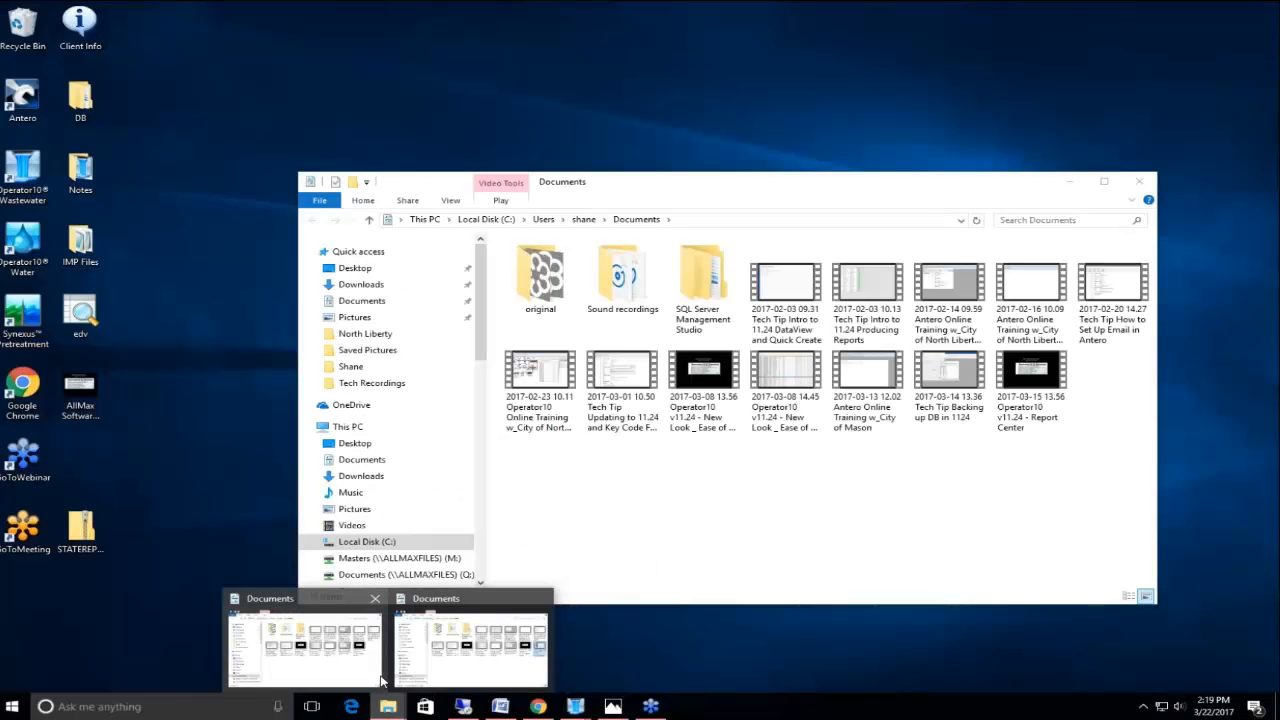
pyautogui.click(380, 681)
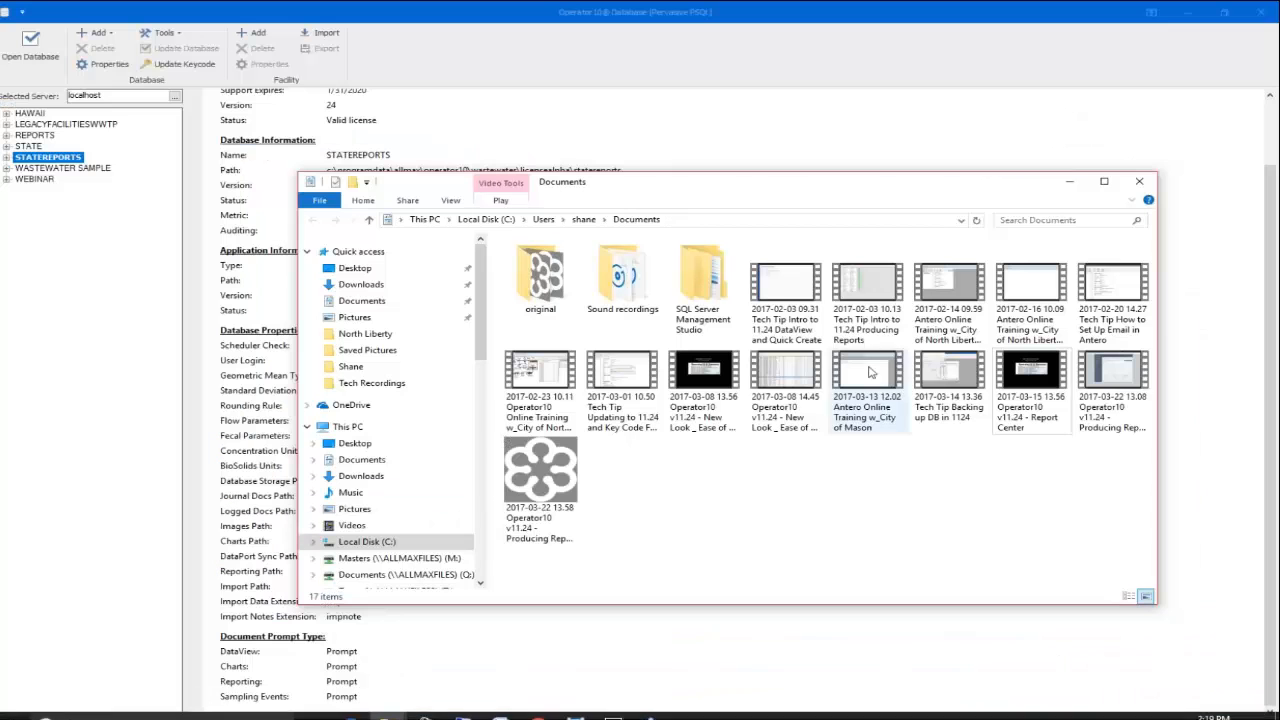
pyautogui.click(683, 223)
pyautogui.hotkey('ctrl', 'v')
pyautogui.press('Return')
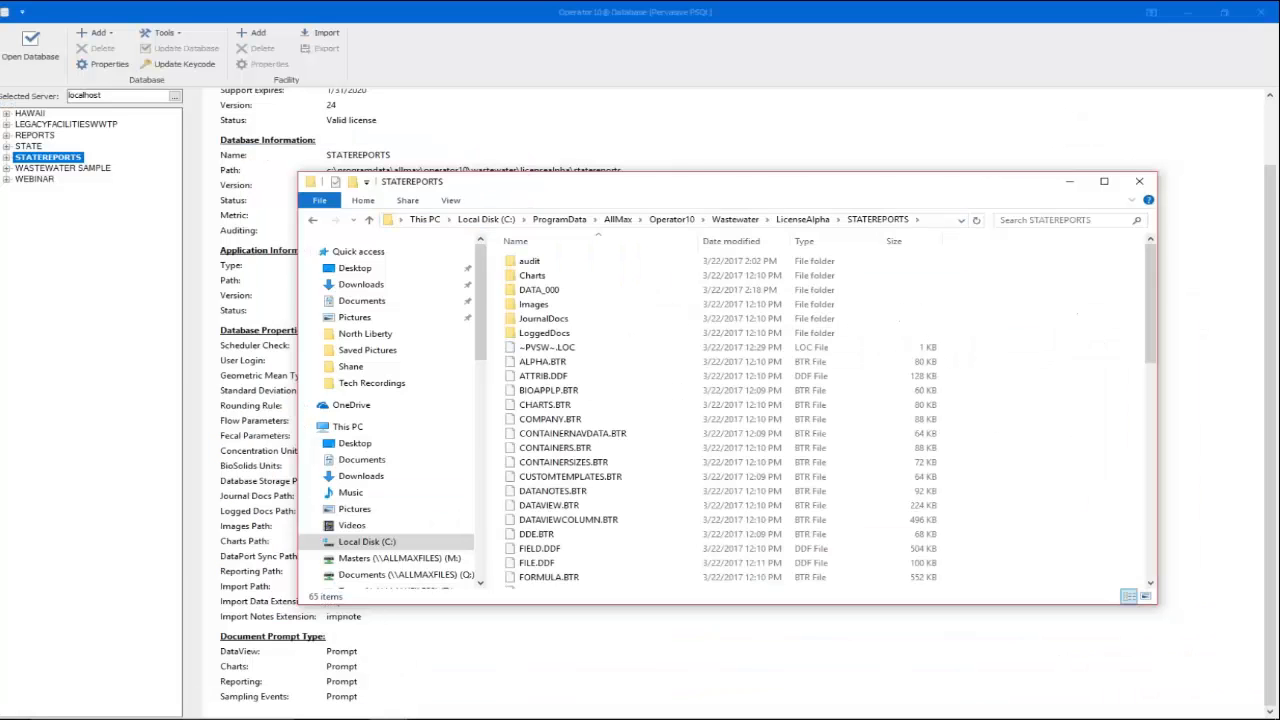
pyautogui.click(1104, 181)
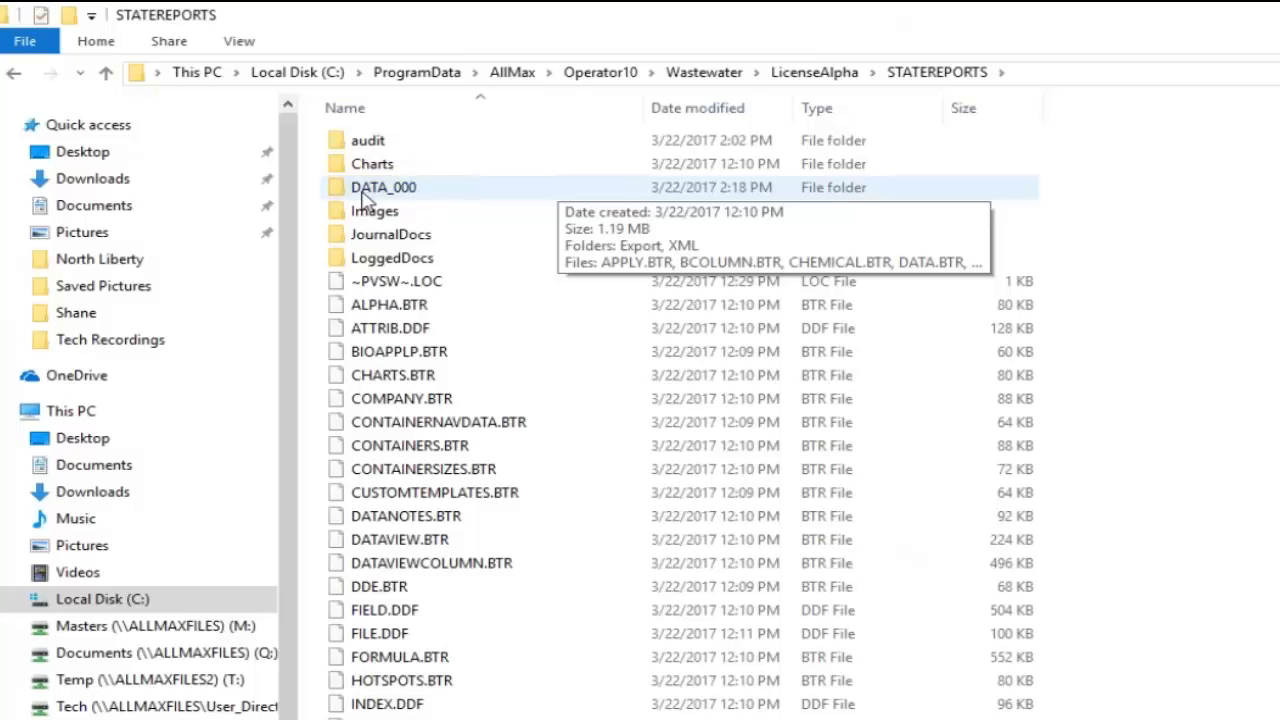
# Check the exported files in DATA_000\Export and the empty XML folder, then minimize Explorer
pyautogui.doubleClick(393, 190)
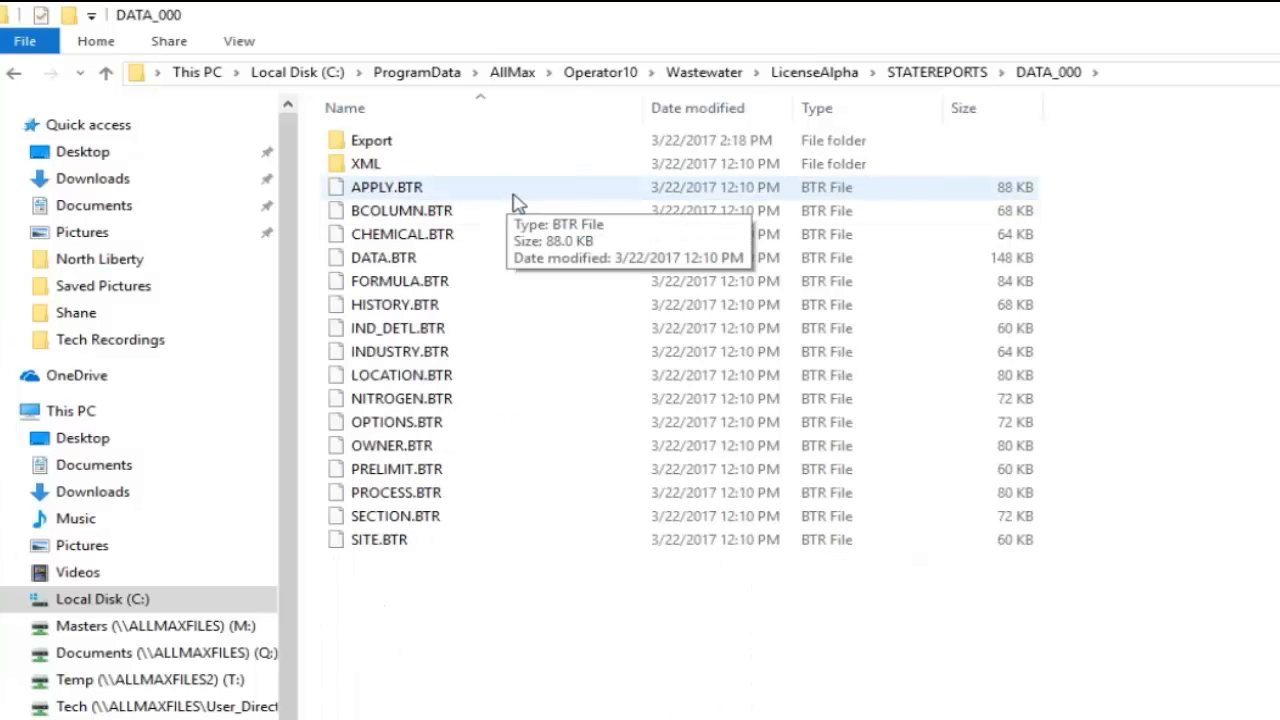
pyautogui.doubleClick(436, 152)
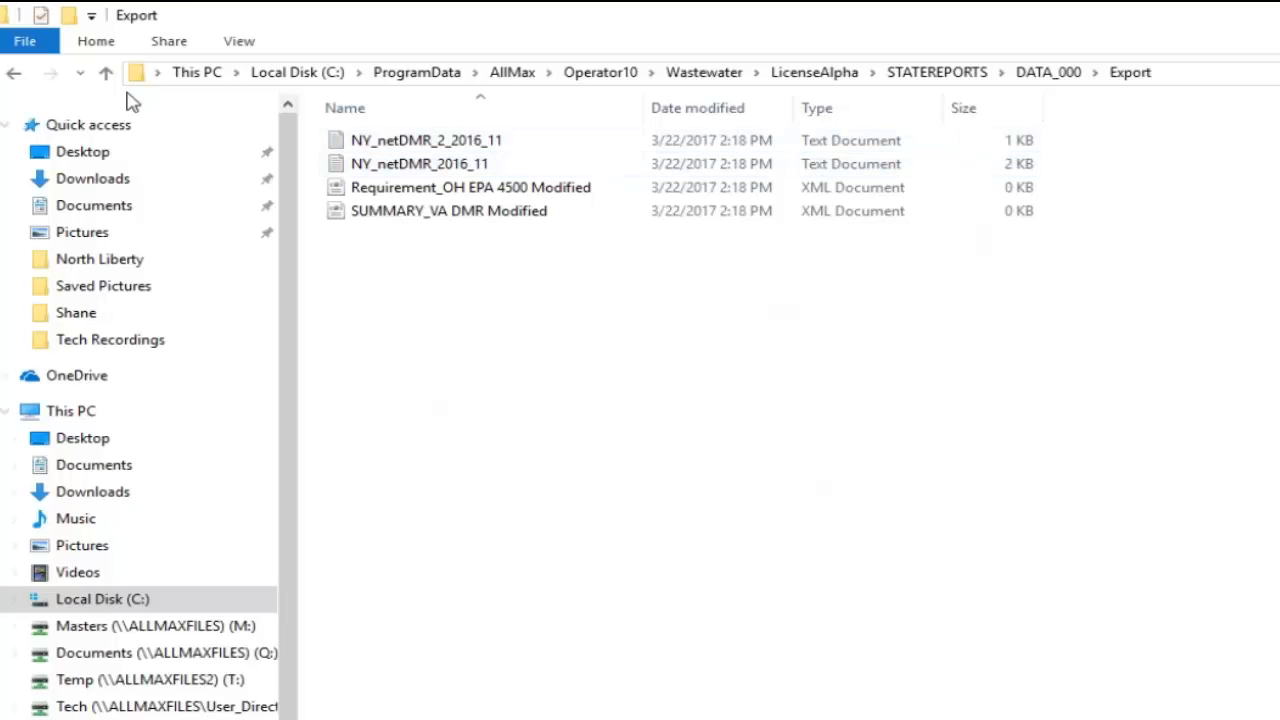
pyautogui.click(18, 76)
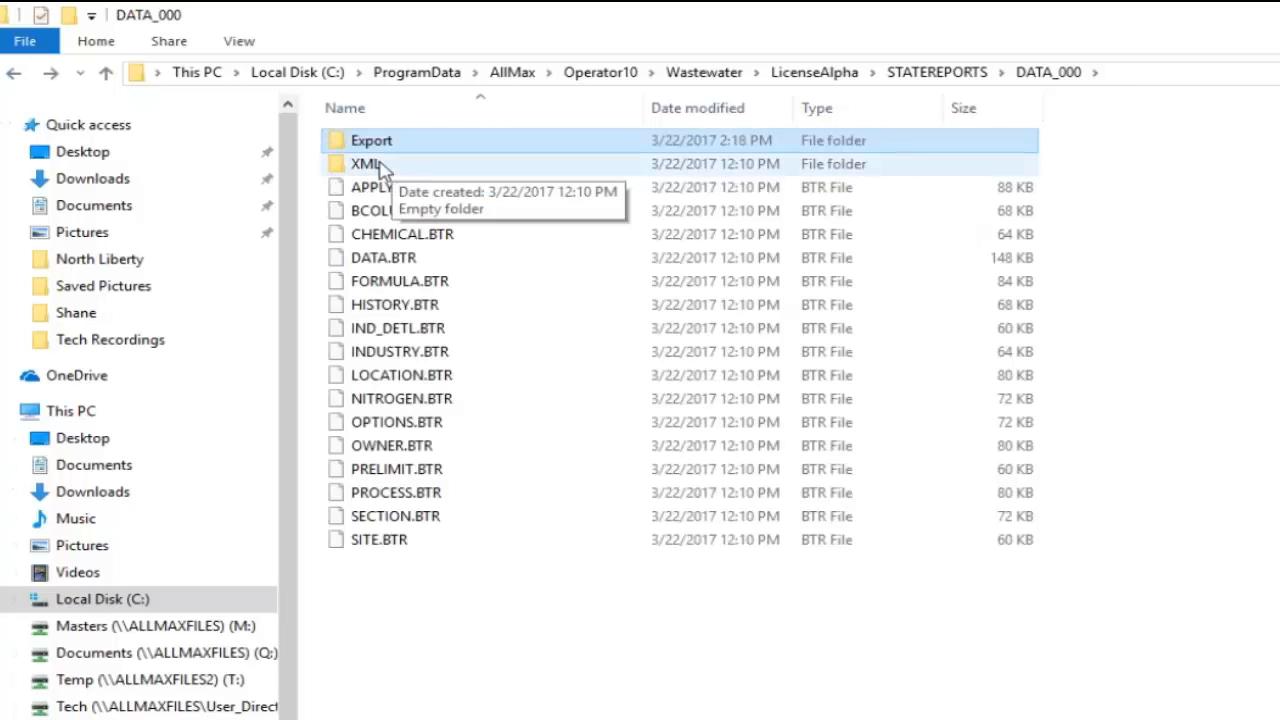
pyautogui.click(379, 166)
pyautogui.doubleClick(379, 166)
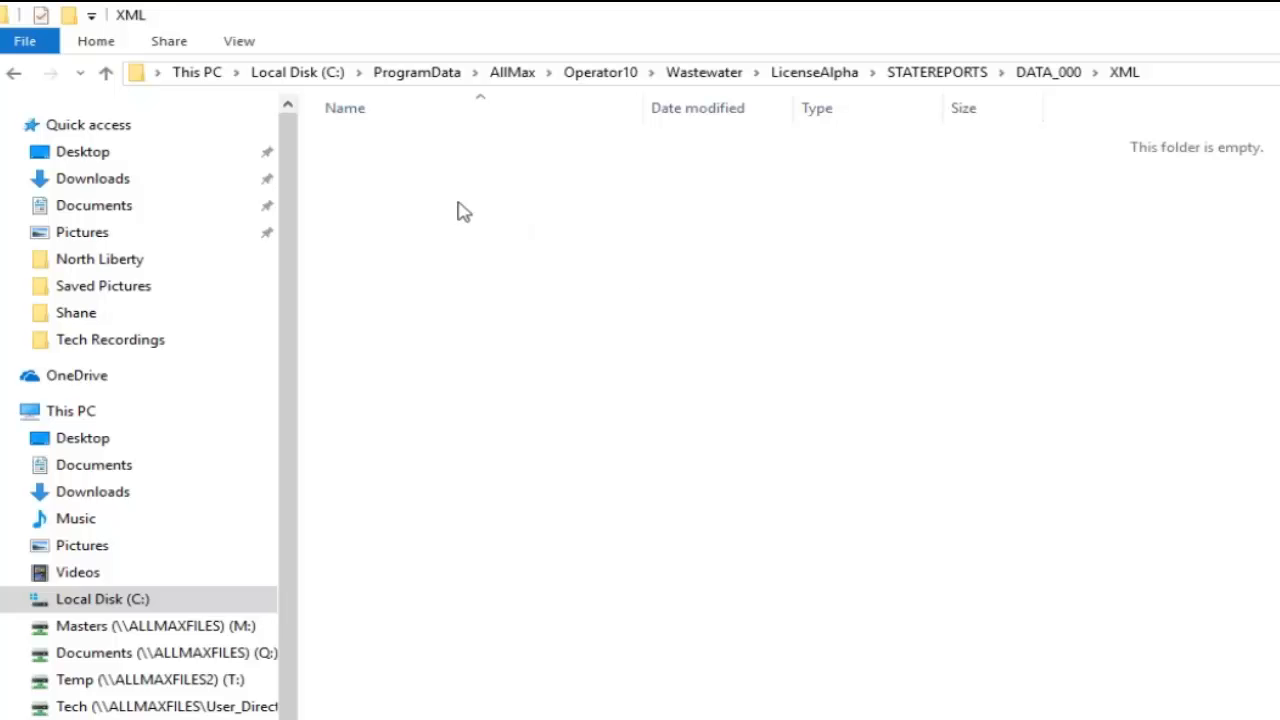
pyautogui.click(1036, 76)
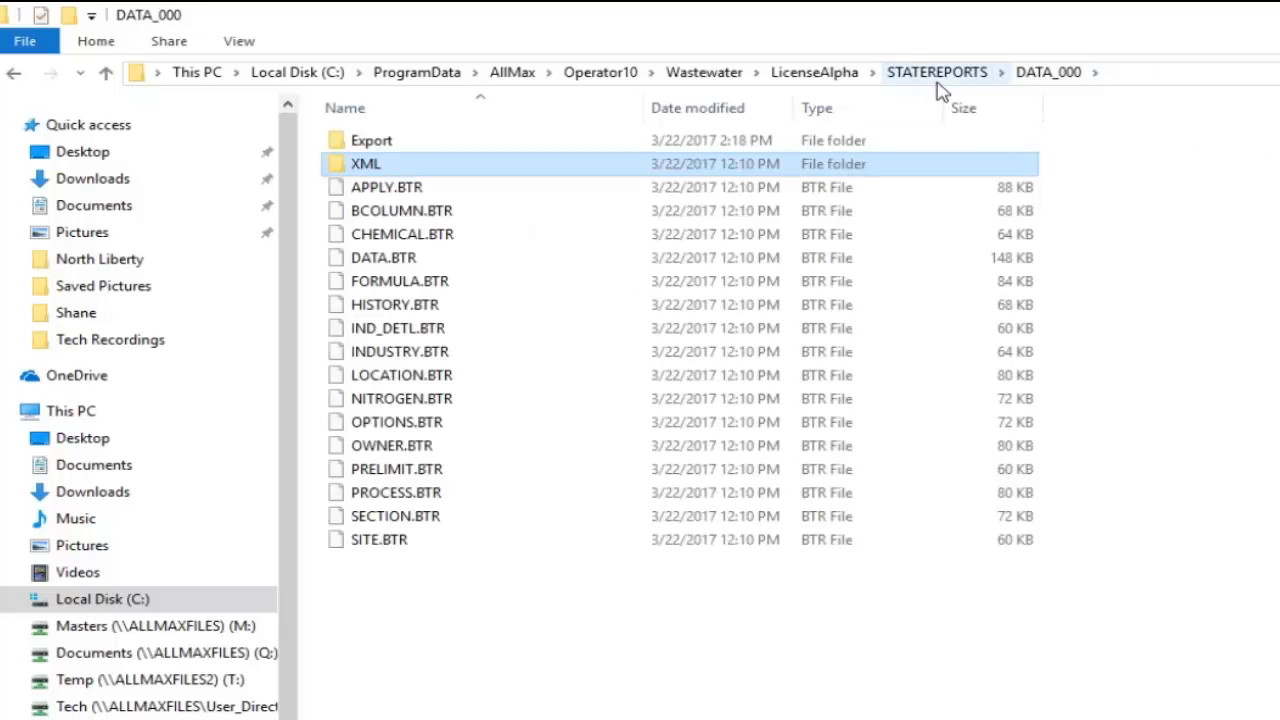
pyautogui.click(1211, 11)
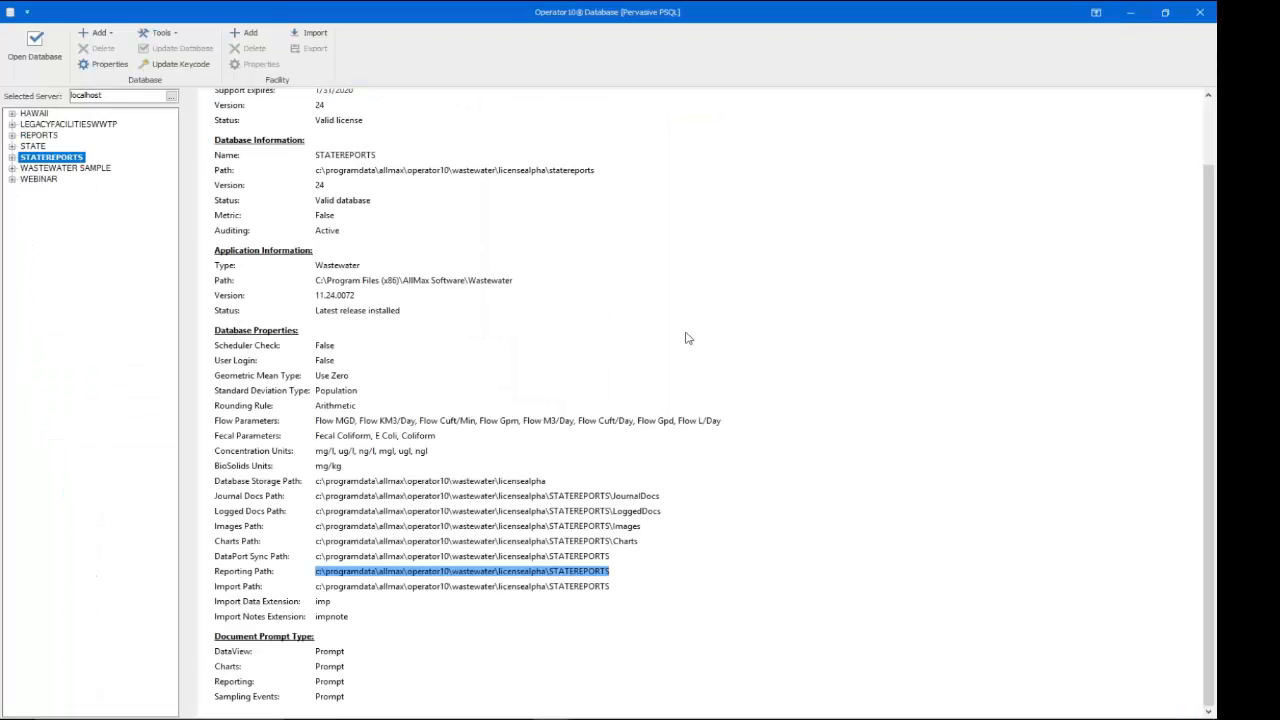
pyautogui.click(554, 471)
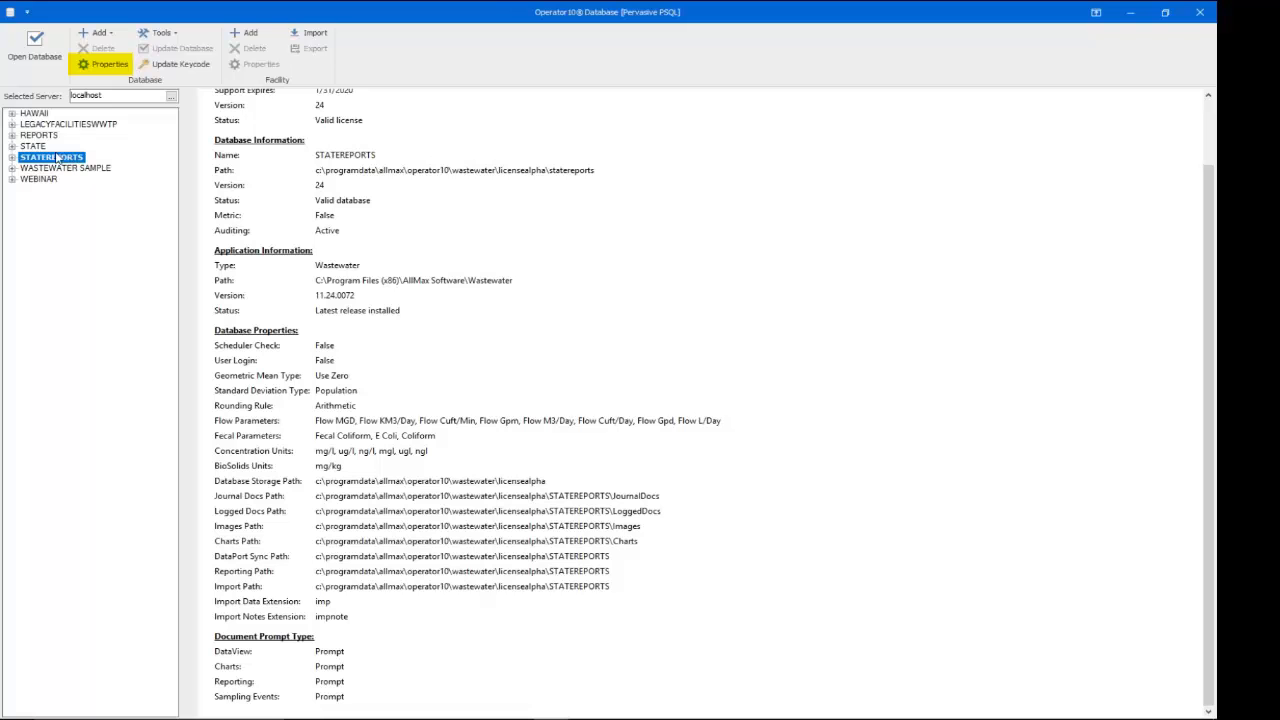
# Open STATEREPORTS database properties and inspect the Flow Gpd and Flow Gpm MGD multipliers
pyautogui.click(95, 67)
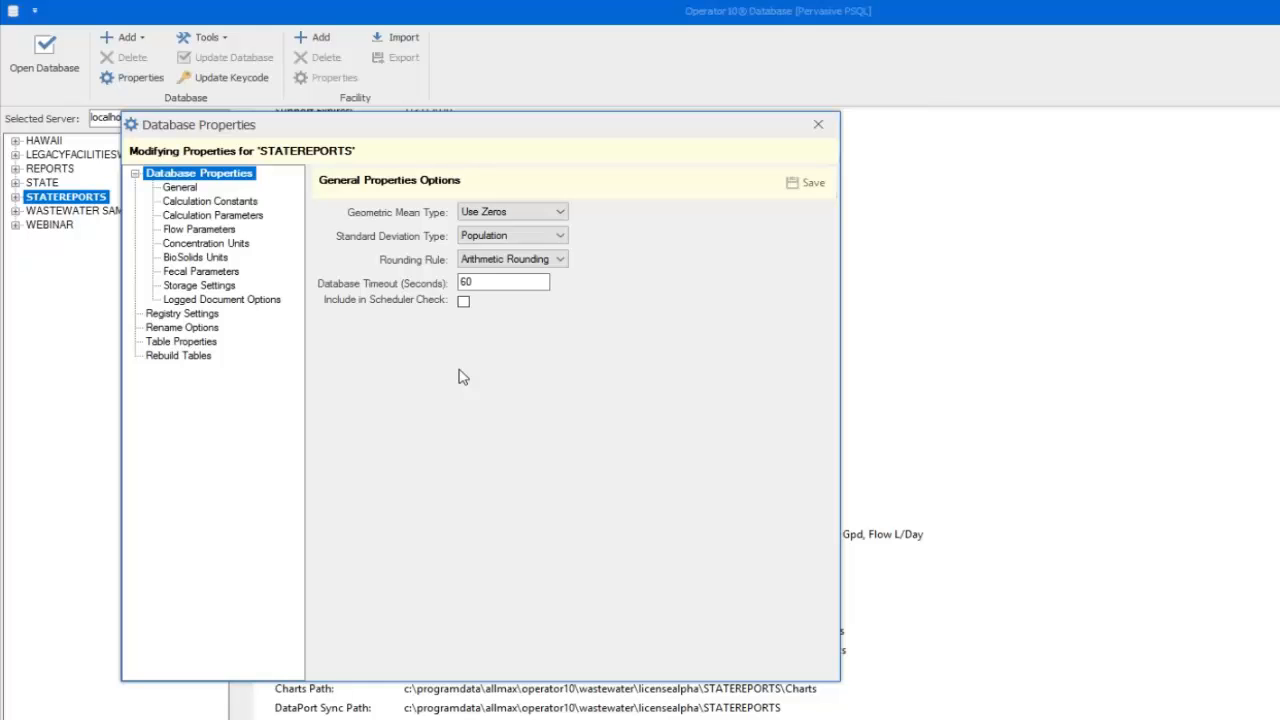
pyautogui.click(208, 231)
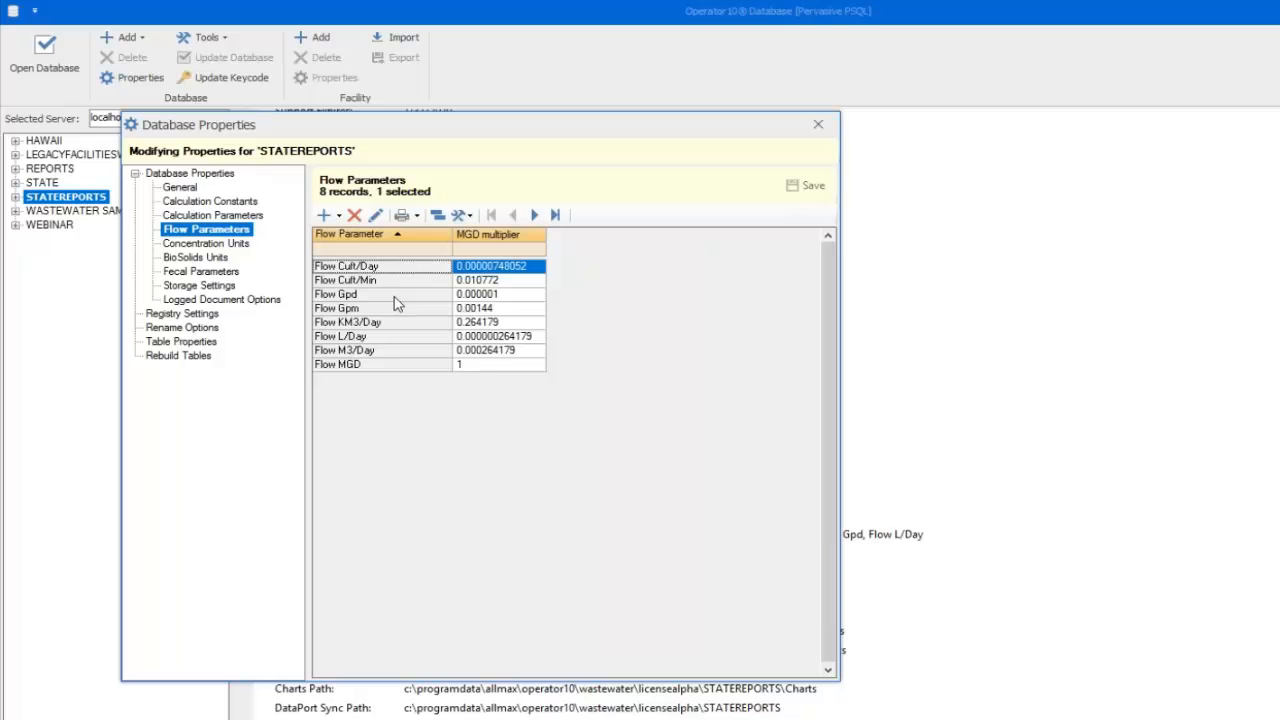
pyautogui.click(395, 297)
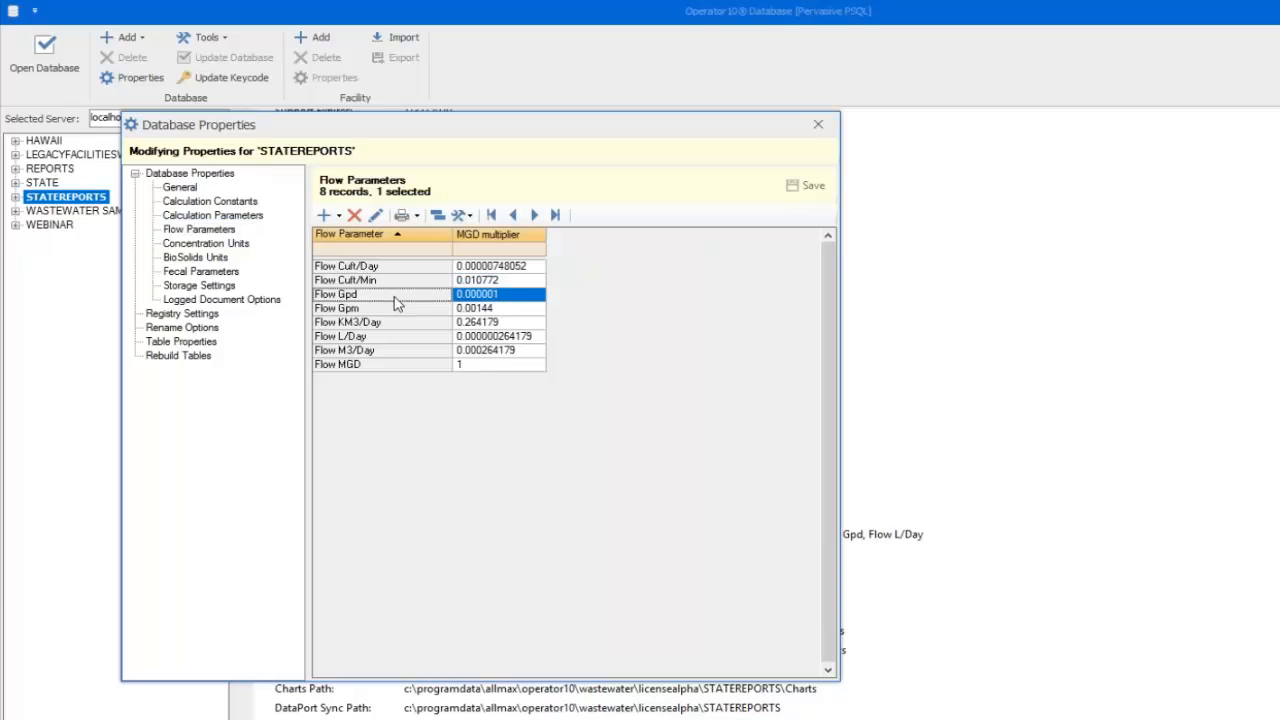
pyautogui.click(395, 311)
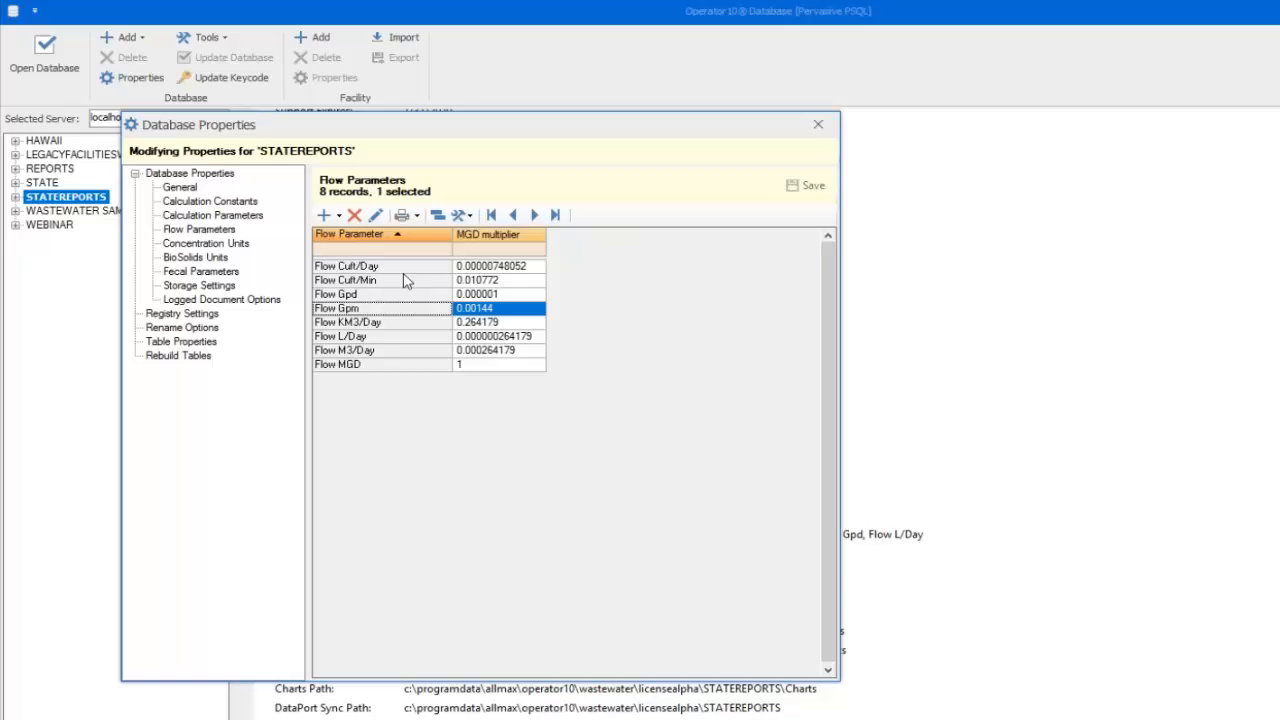
# Add a new flow parameter and browse standard parameters filtered by 'flo' without choosing one
pyautogui.click(324, 217)
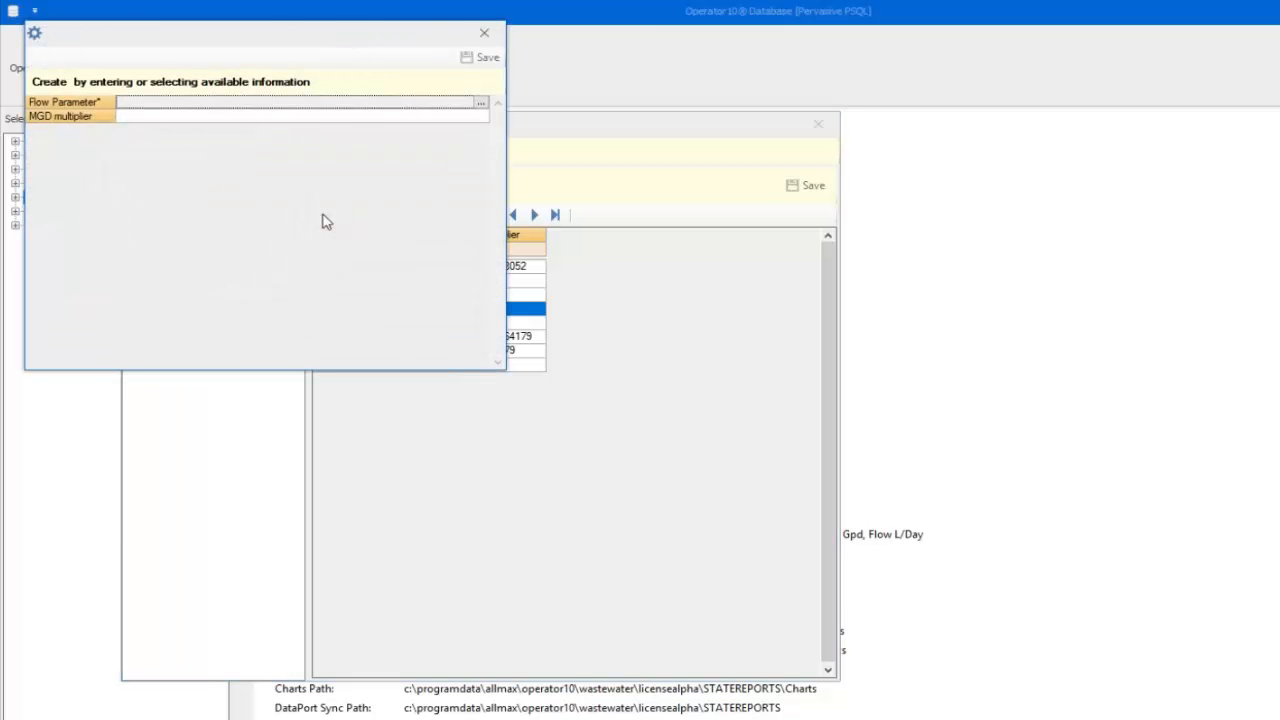
pyautogui.click(481, 104)
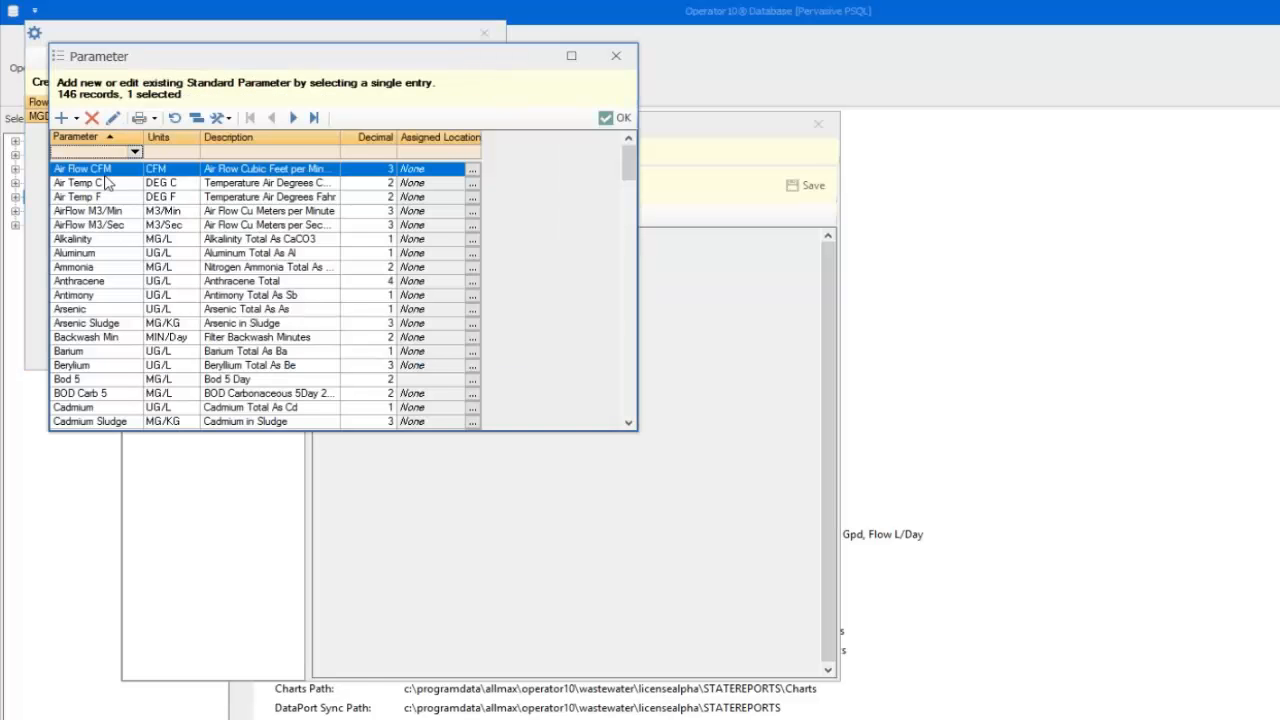
pyautogui.click(95, 152)
pyautogui.write('flow')
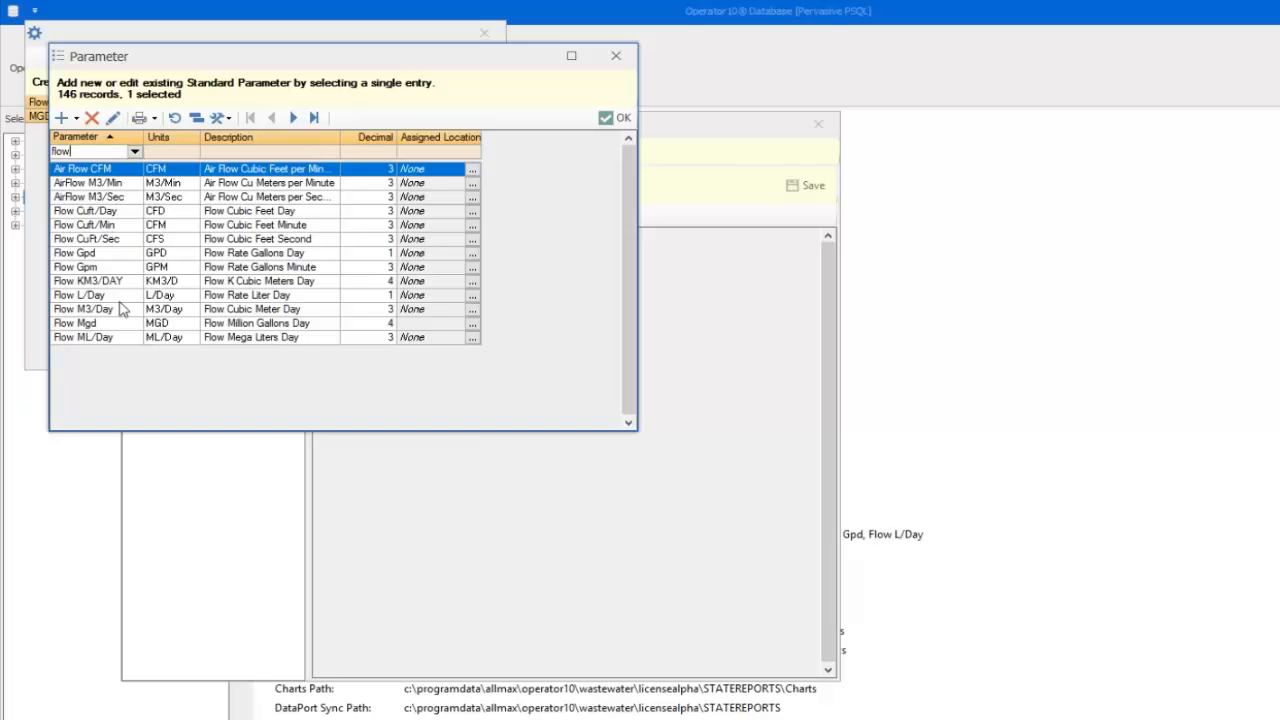
pyautogui.click(616, 56)
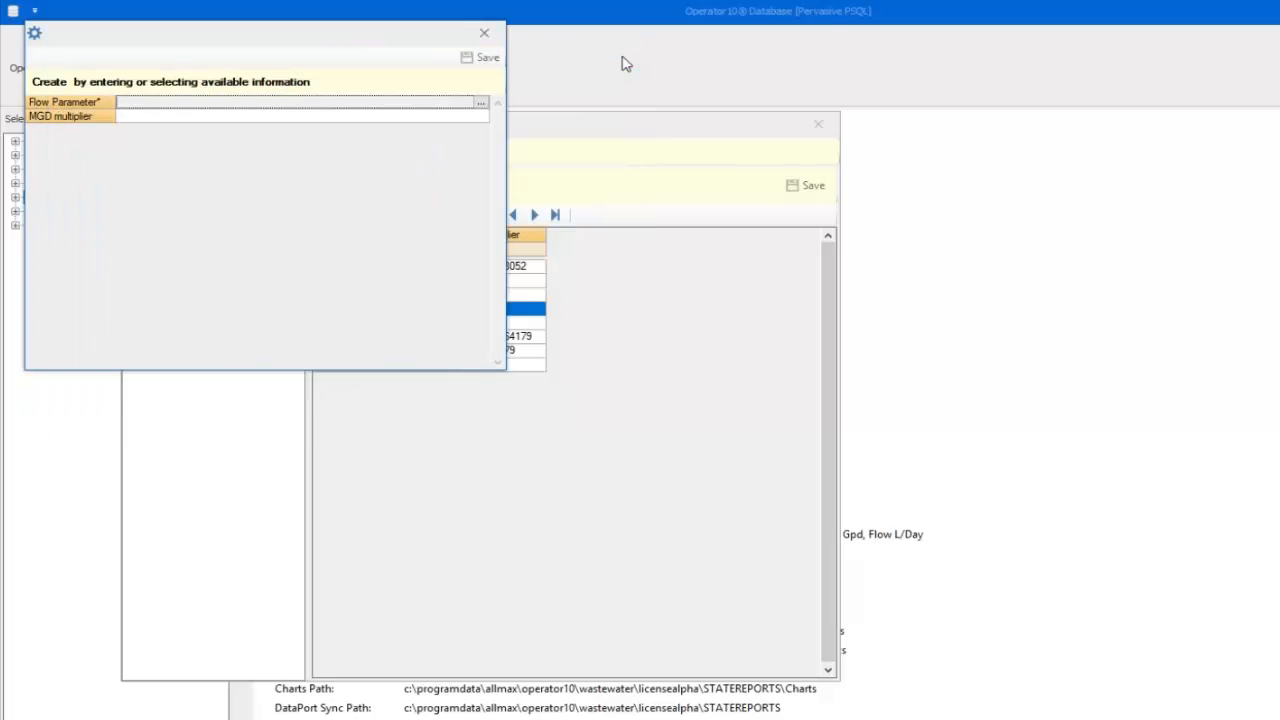
# Close the new parameter form and view the Concentration Units and Fecal Parameters lists
pyautogui.click(484, 33)
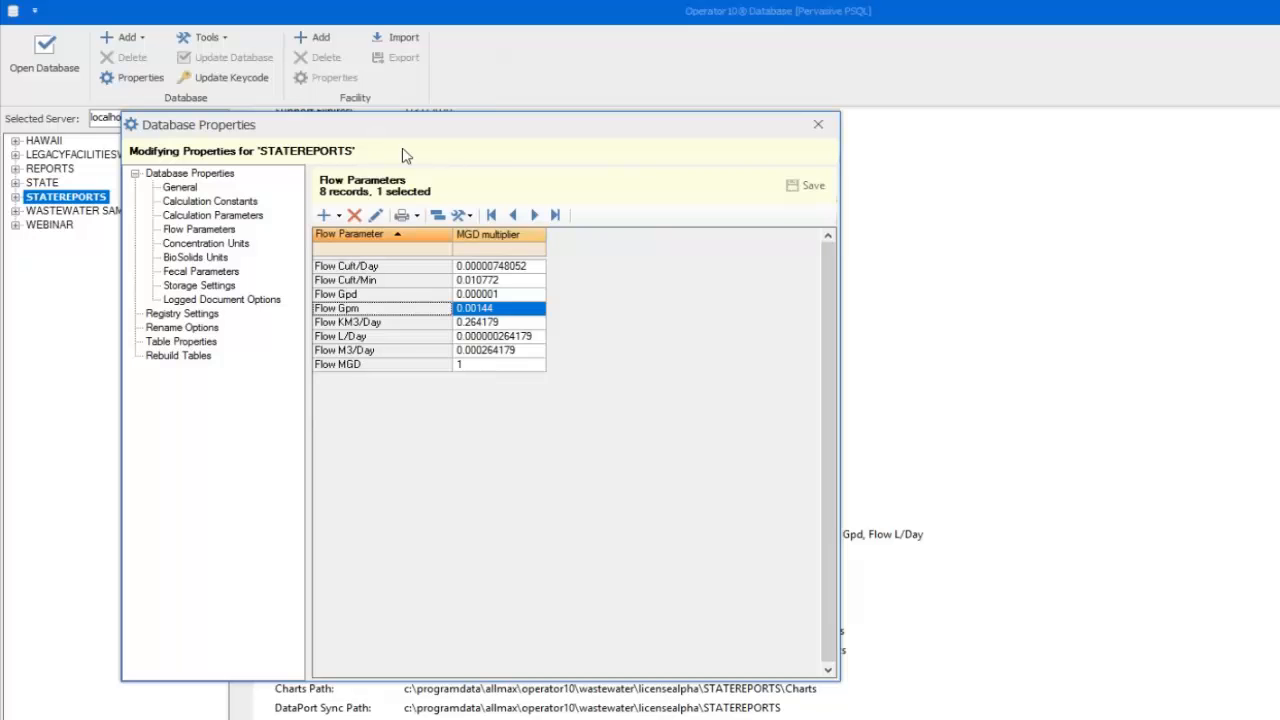
pyautogui.click(227, 246)
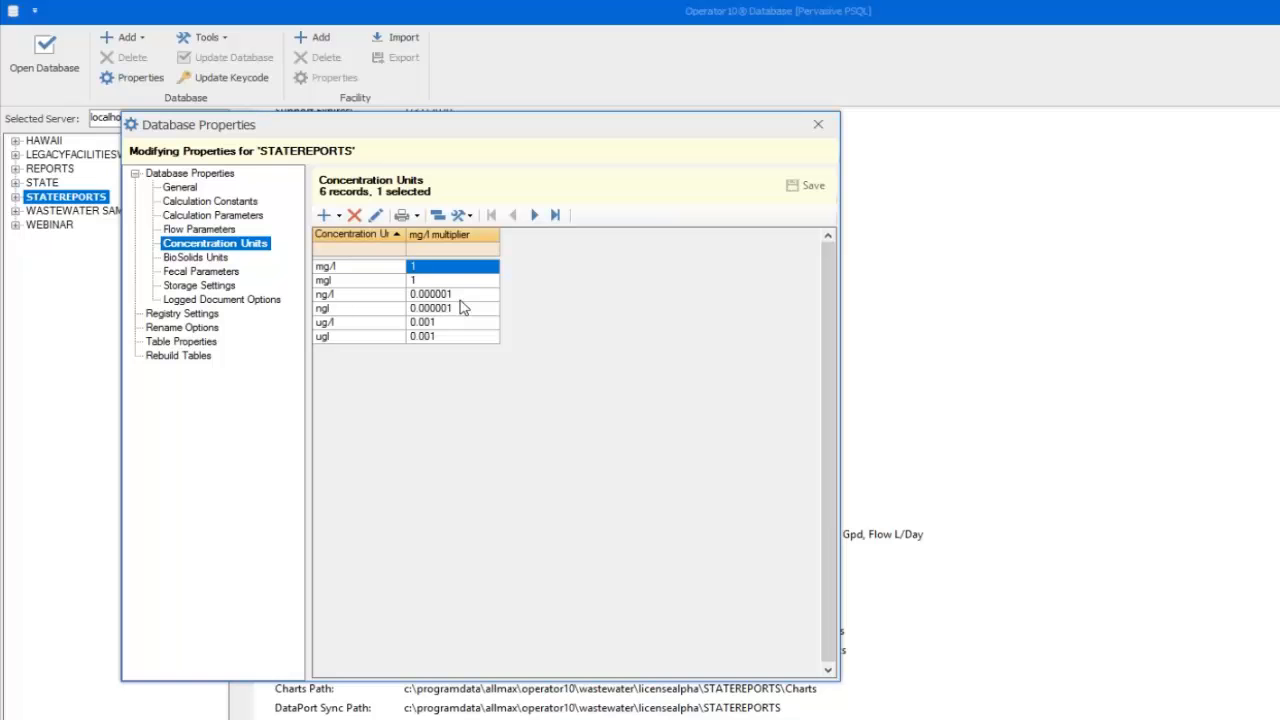
pyautogui.click(218, 272)
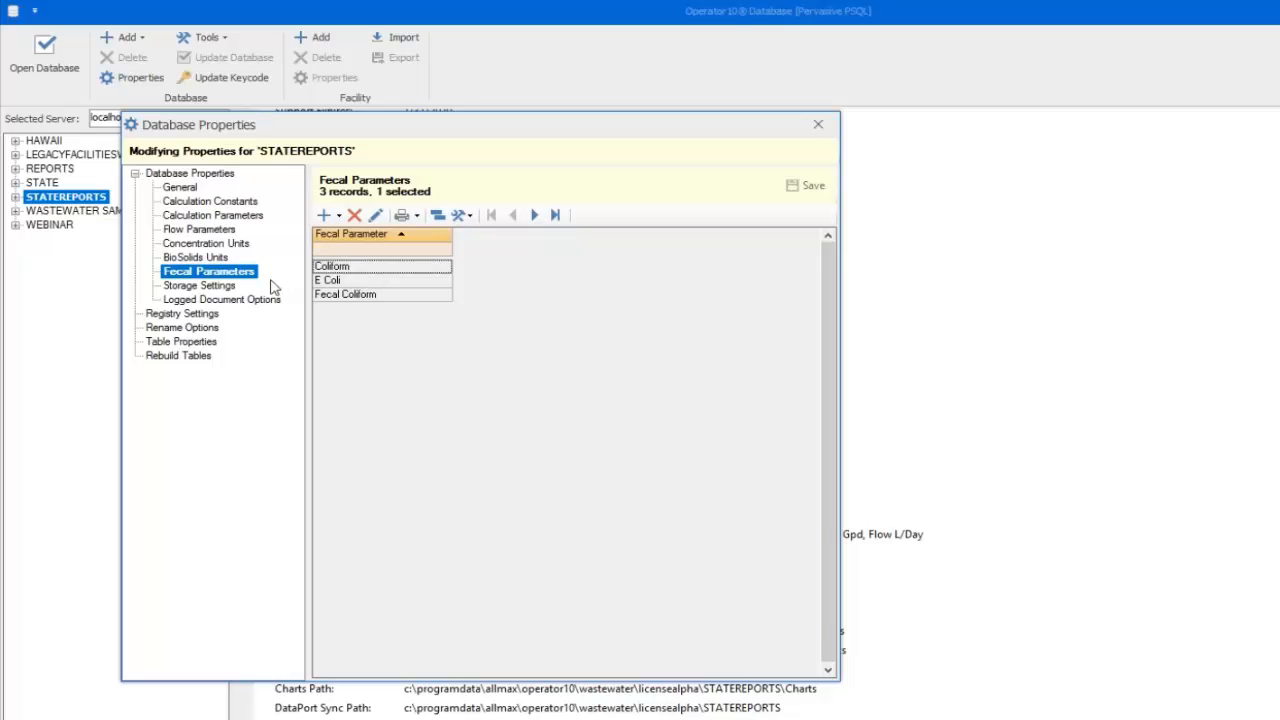
# Show Storage Settings for STATEREPORTS and inspect the Reporting Path field
pyautogui.click(203, 287)
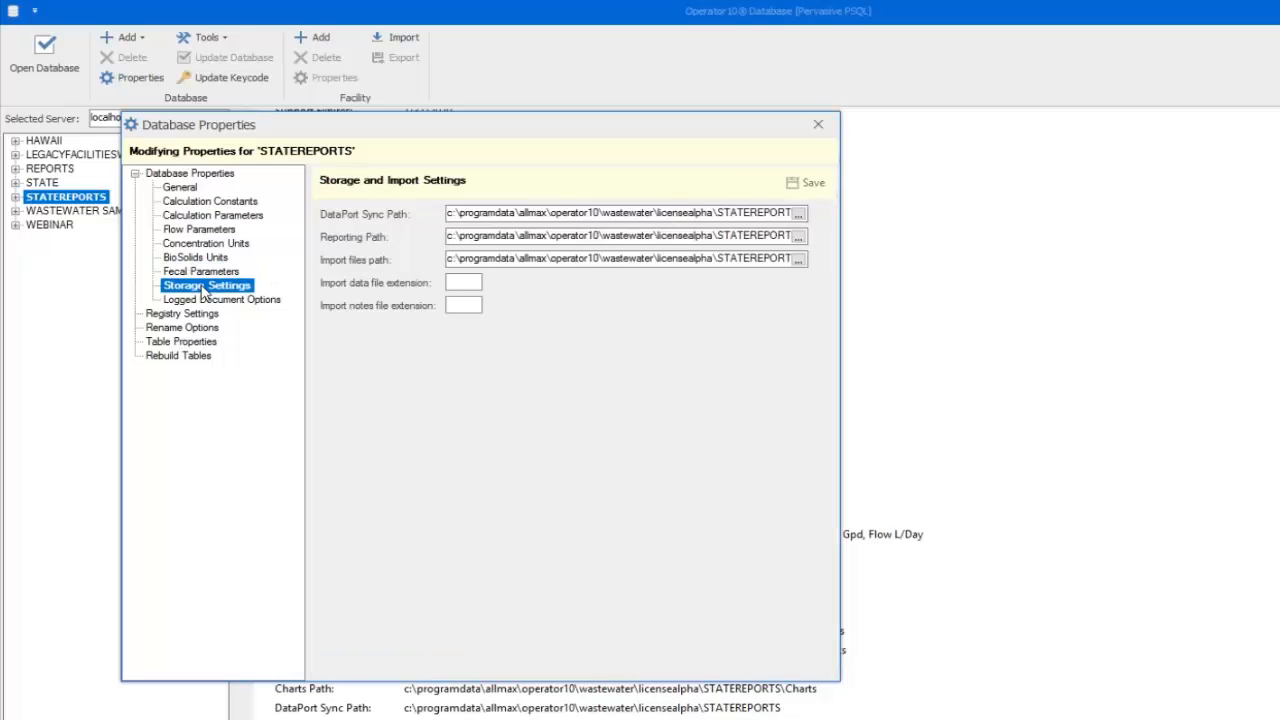
pyautogui.click(485, 243)
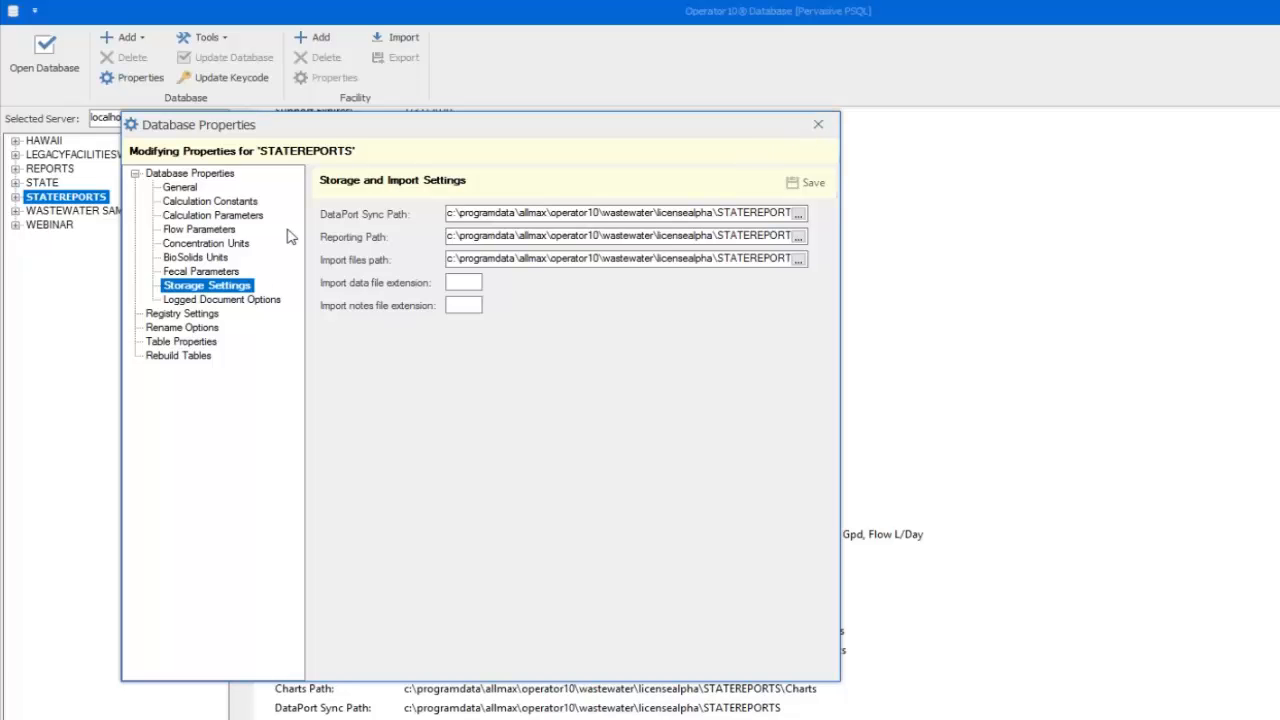
# Close Database Properties, then select and open the STATEREPORTS database
pyautogui.click(819, 126)
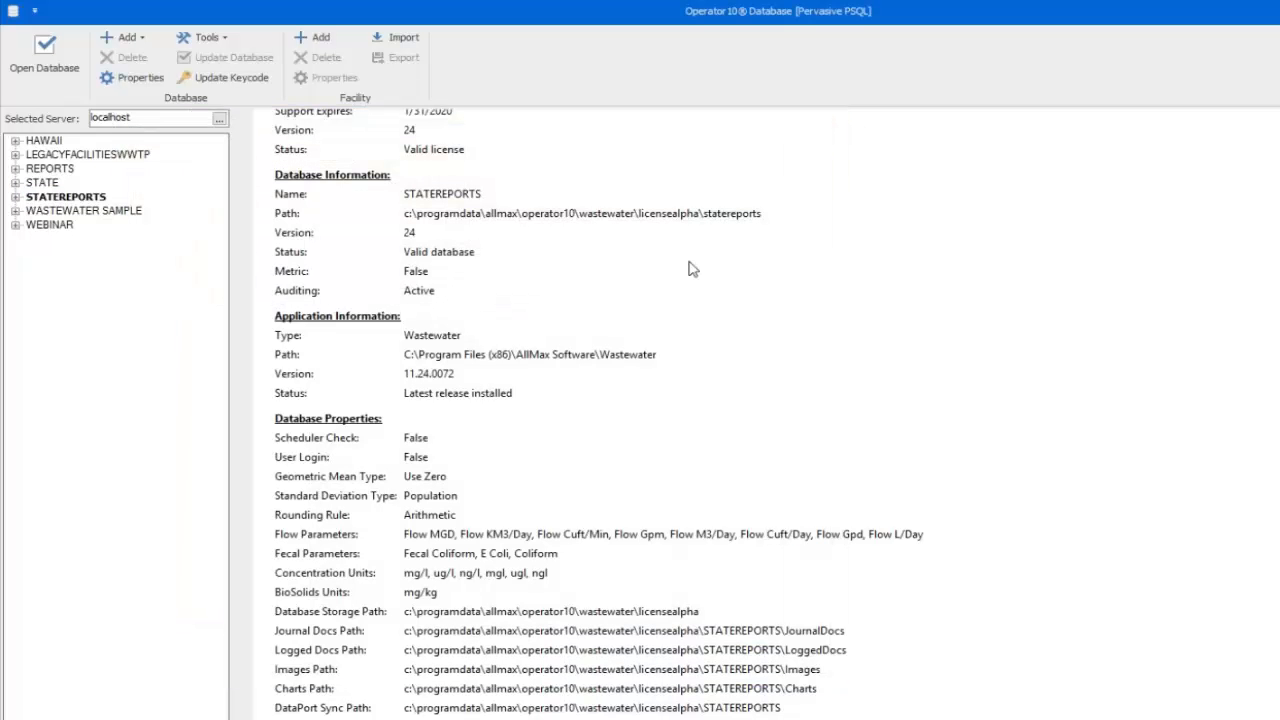
pyautogui.click(78, 199)
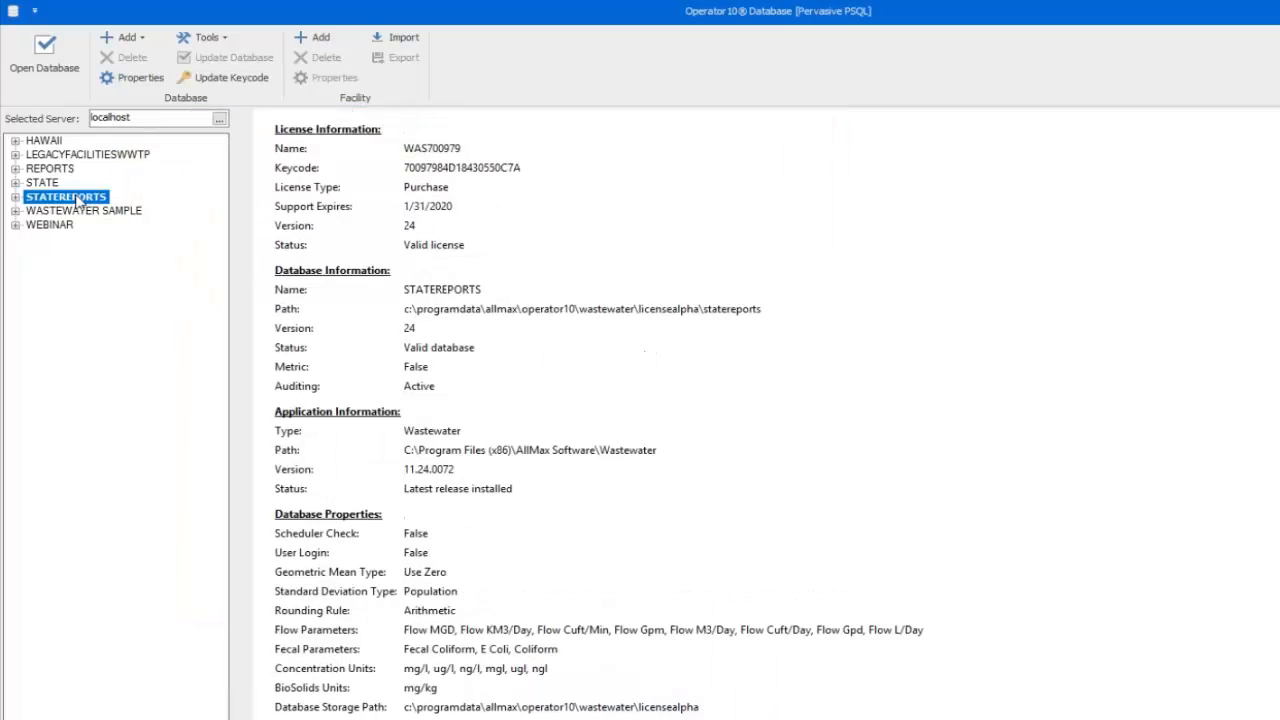
pyautogui.click(48, 73)
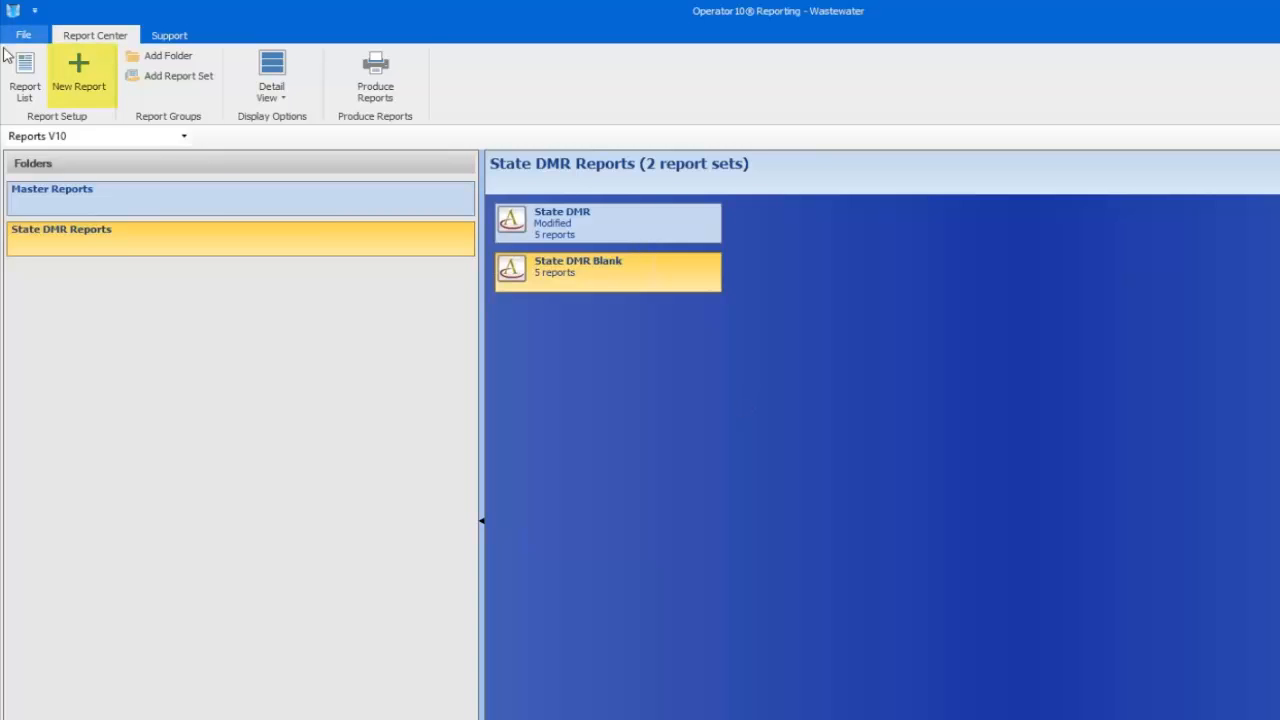
# Start a new report for facility Reports V10, choose state Wyoming, and check Wyoming DMR
pyautogui.click(87, 75)
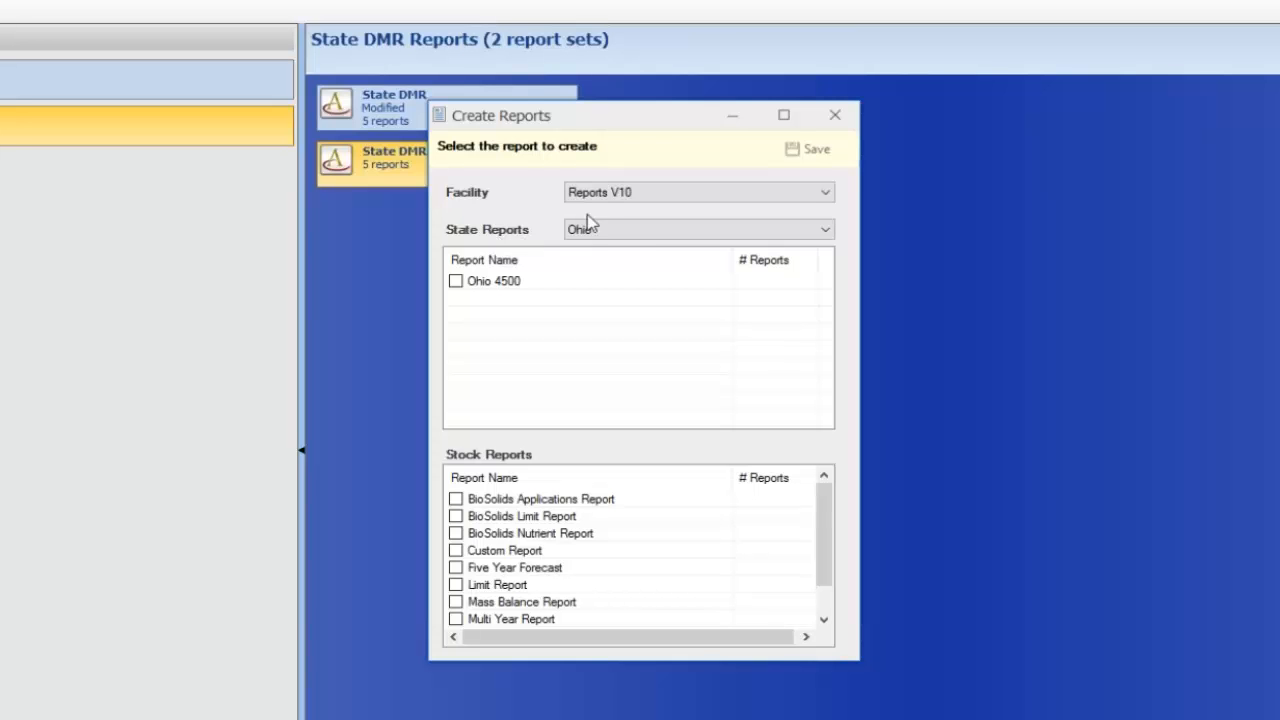
pyautogui.click(730, 197)
pyautogui.click(730, 197)
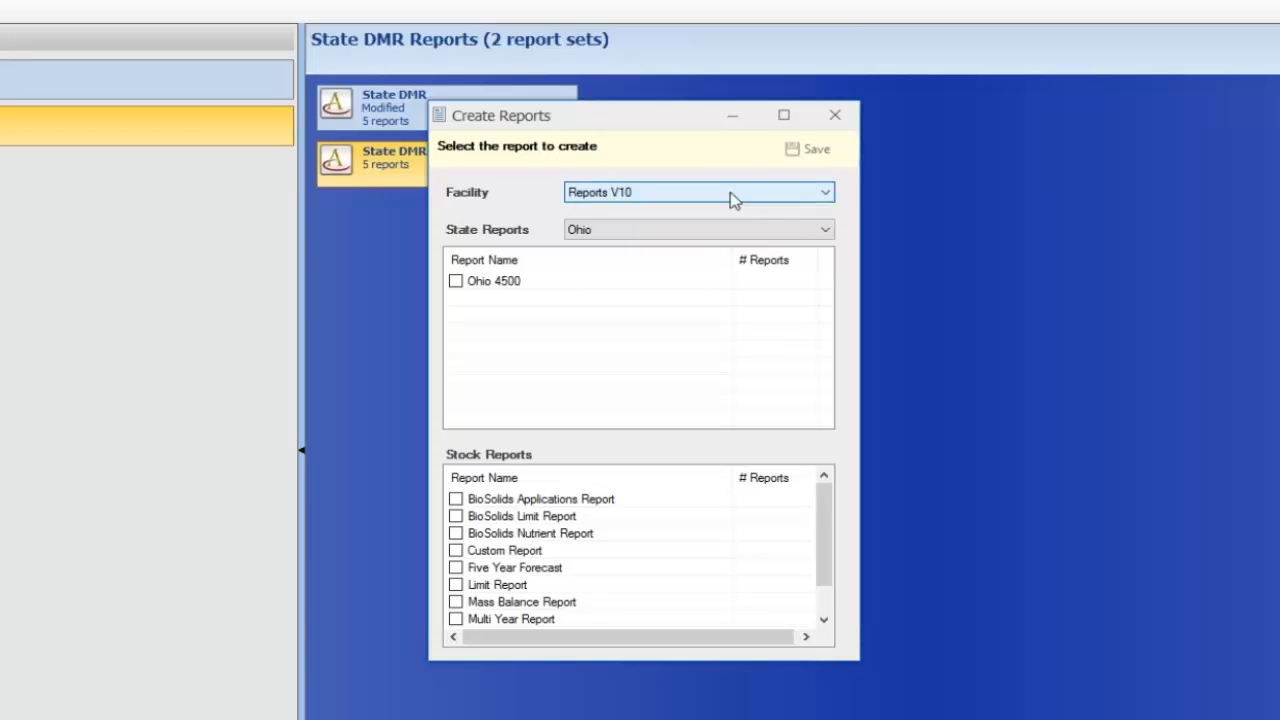
pyautogui.click(770, 198)
pyautogui.click(774, 208)
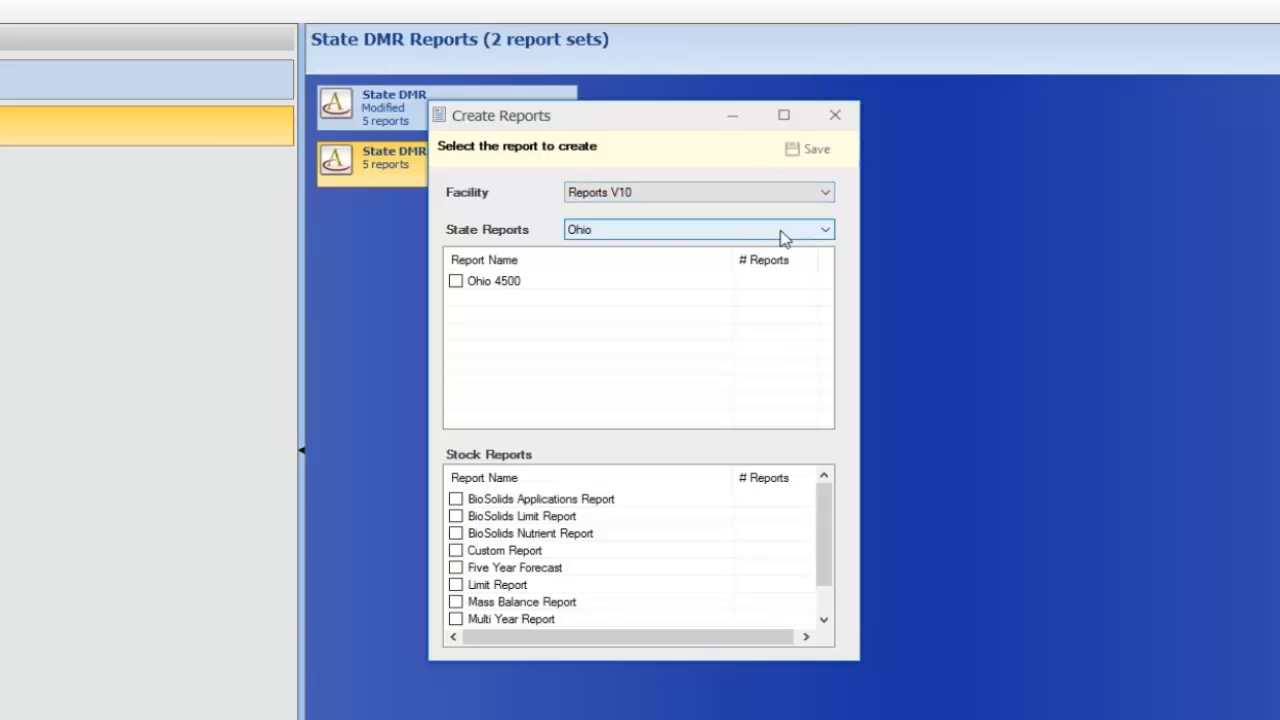
pyautogui.click(784, 232)
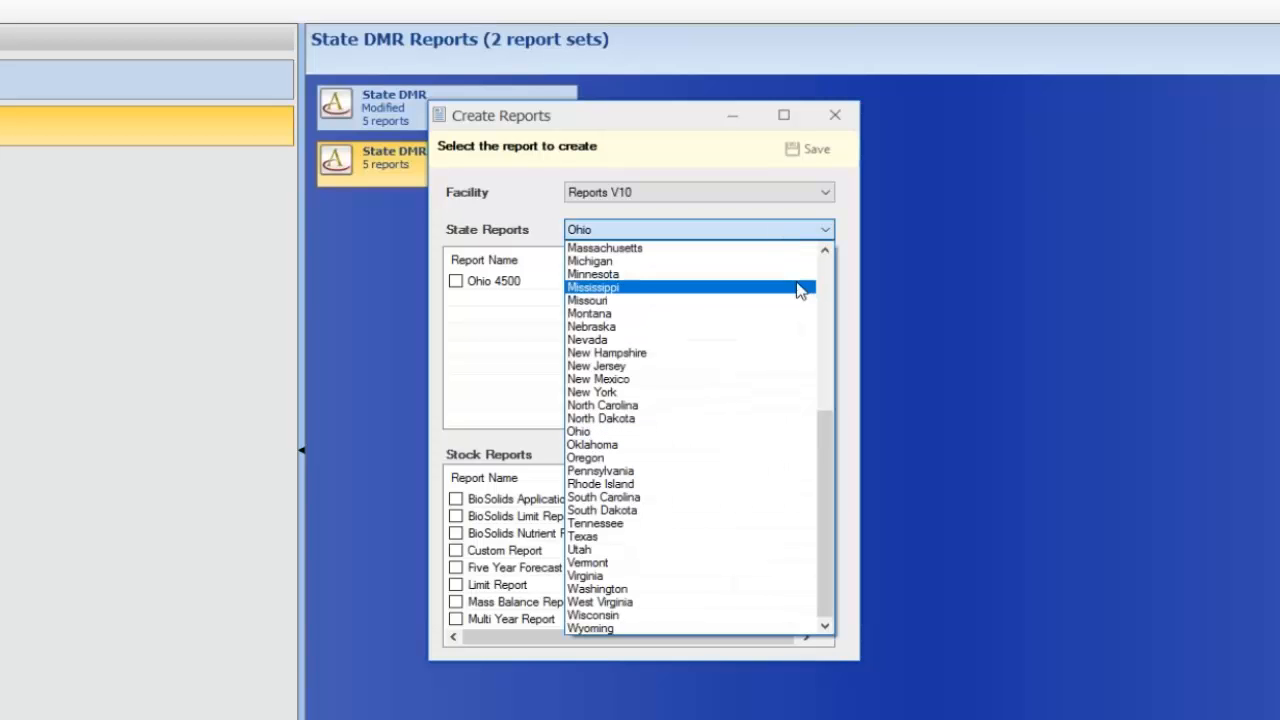
pyautogui.click(613, 630)
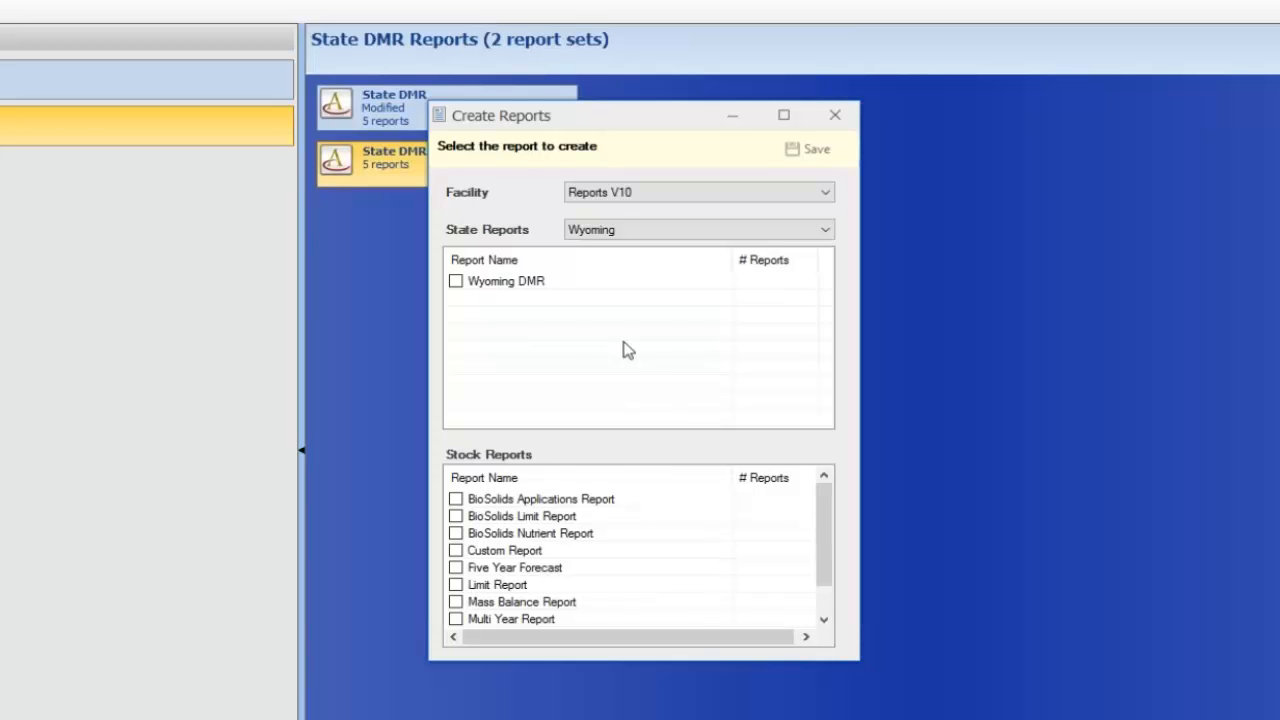
pyautogui.click(455, 281)
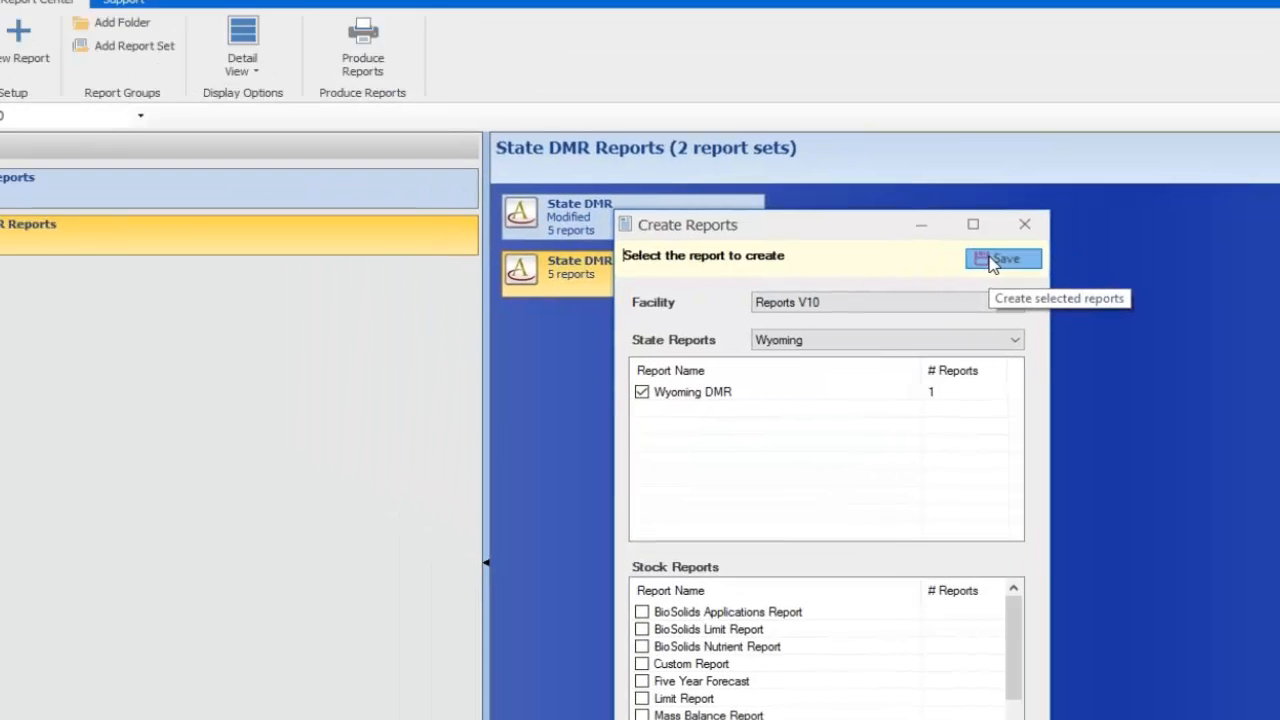
# Save the Wyoming DMR (03) report, review its Name and General Information, then close Report Setup
pyautogui.click(830, 166)
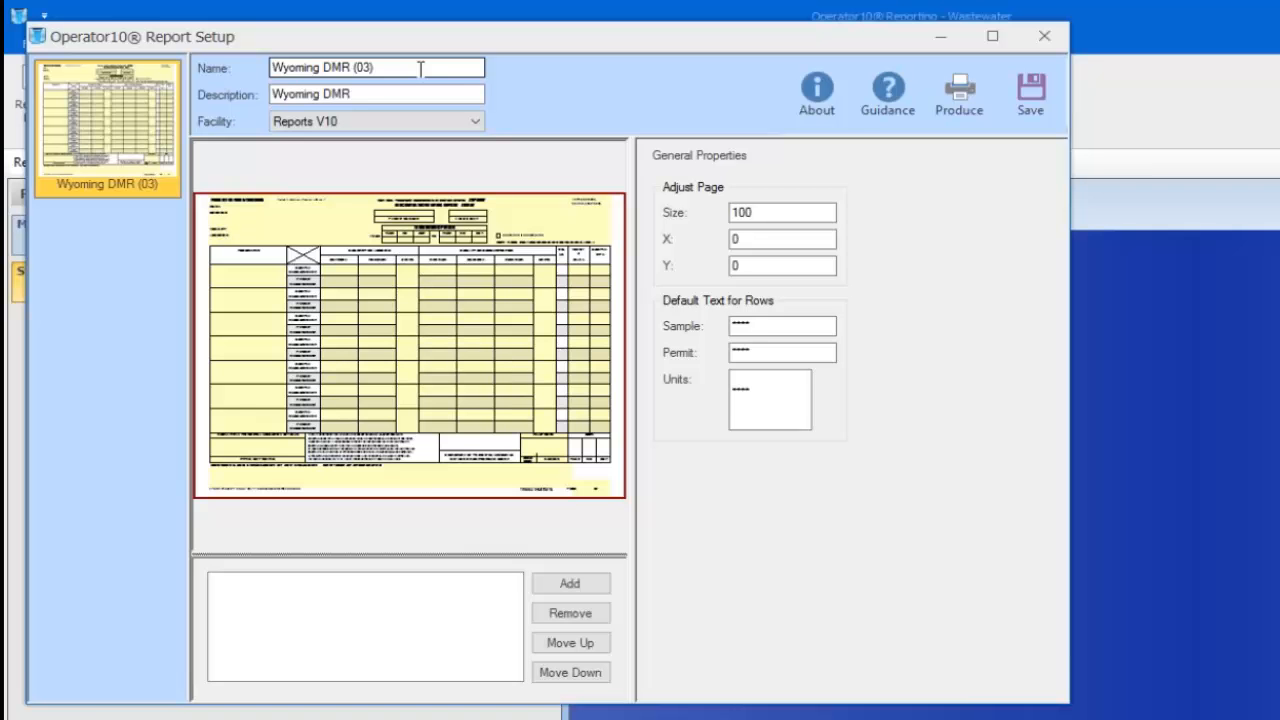
pyautogui.click(386, 70)
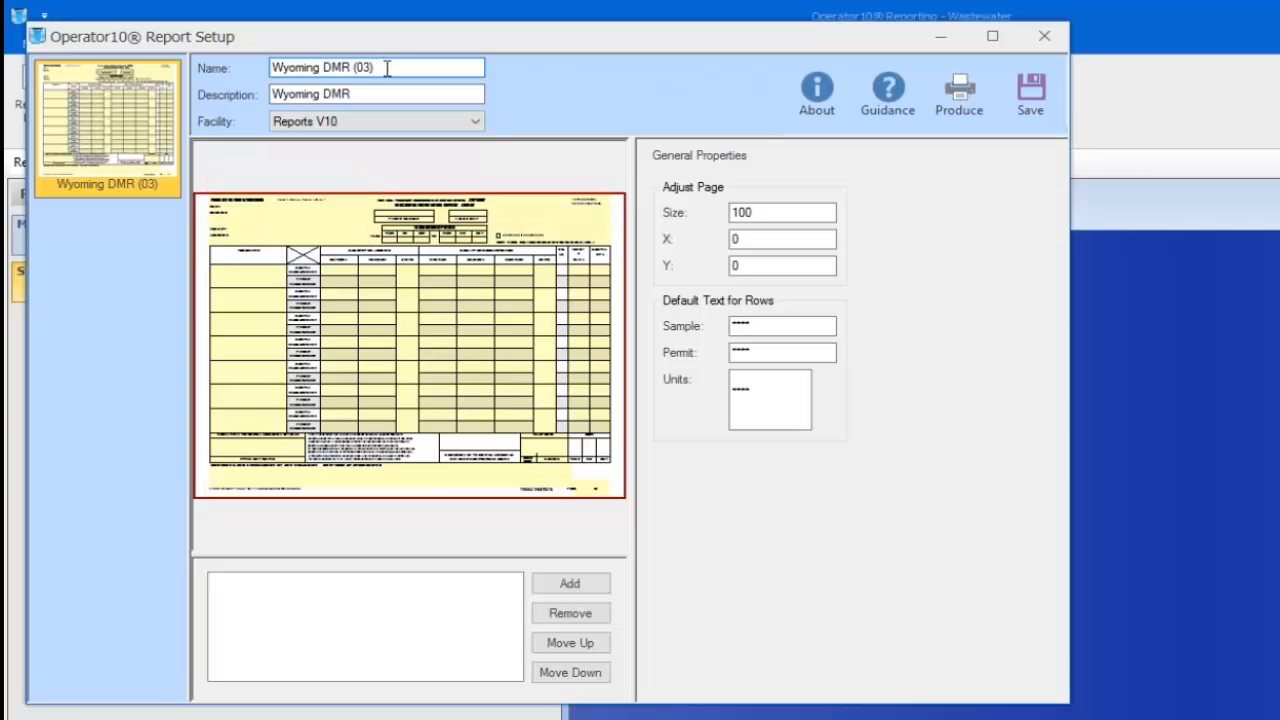
pyautogui.click(317, 227)
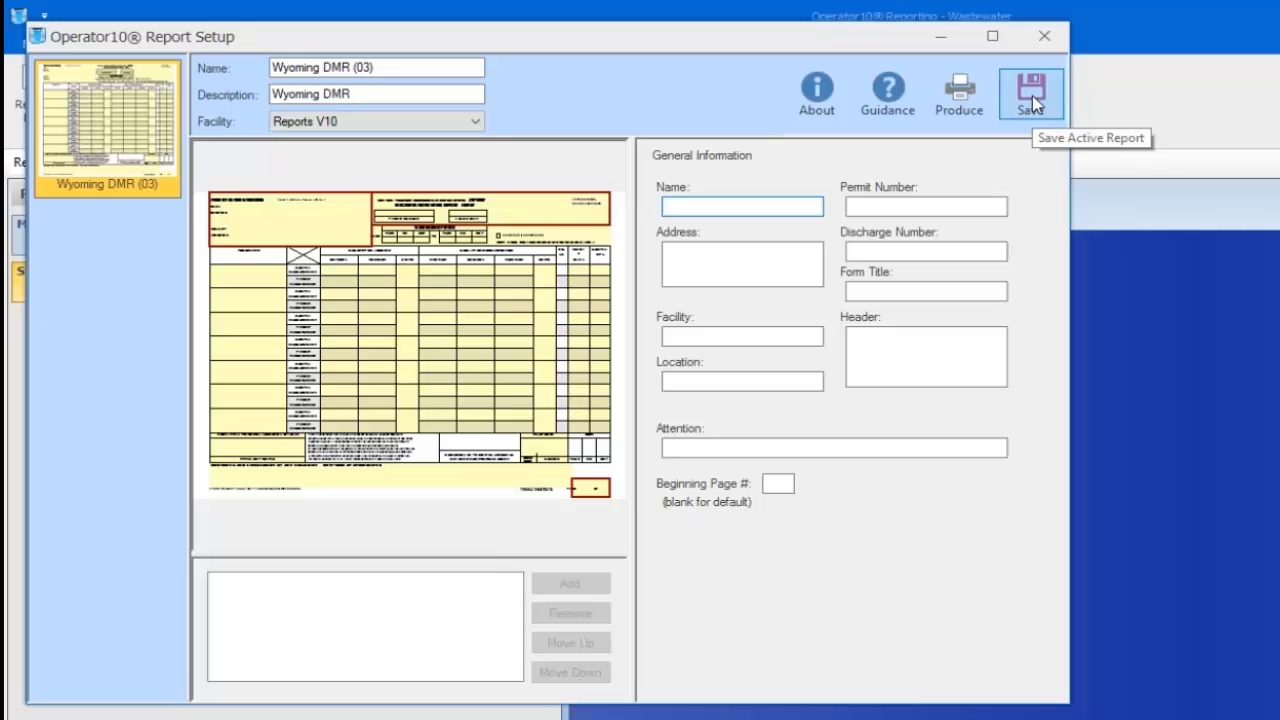
pyautogui.click(1044, 37)
# Filter the Report List by name 'wy' and select the Wyoming DMR (03) row
pyautogui.click(33, 108)
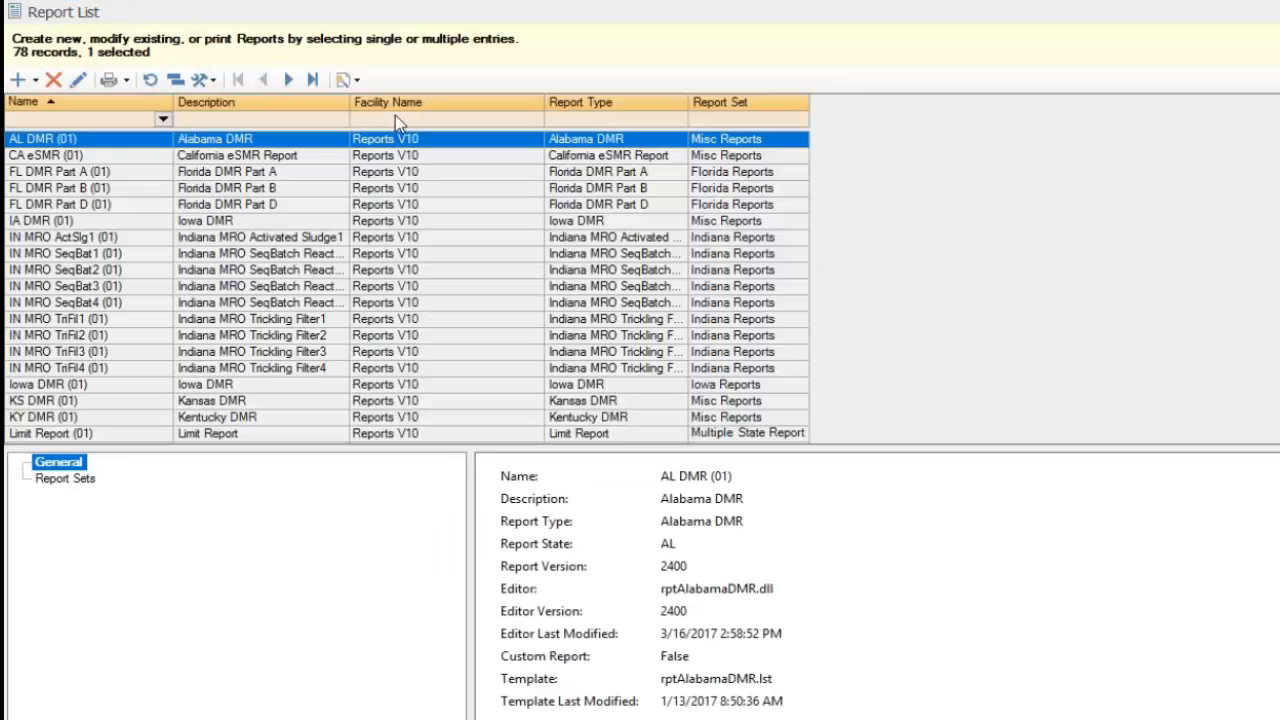
pyautogui.click(36, 119)
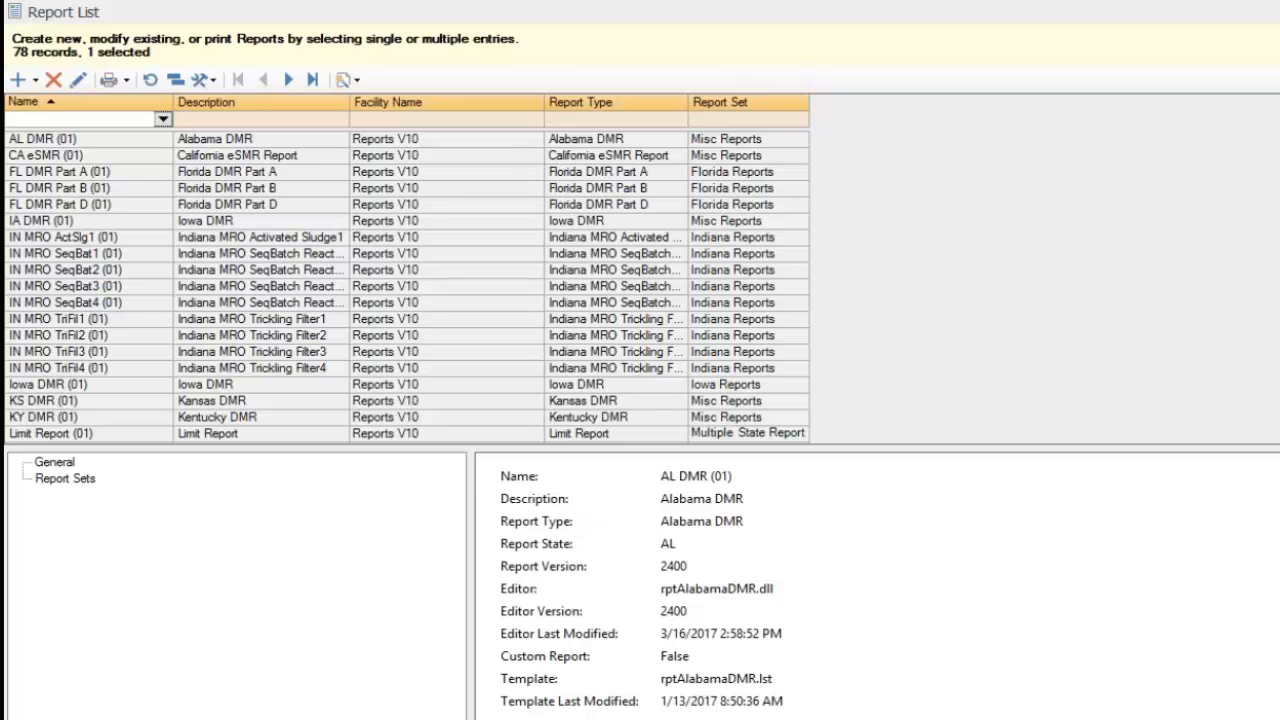
pyautogui.write('wy')
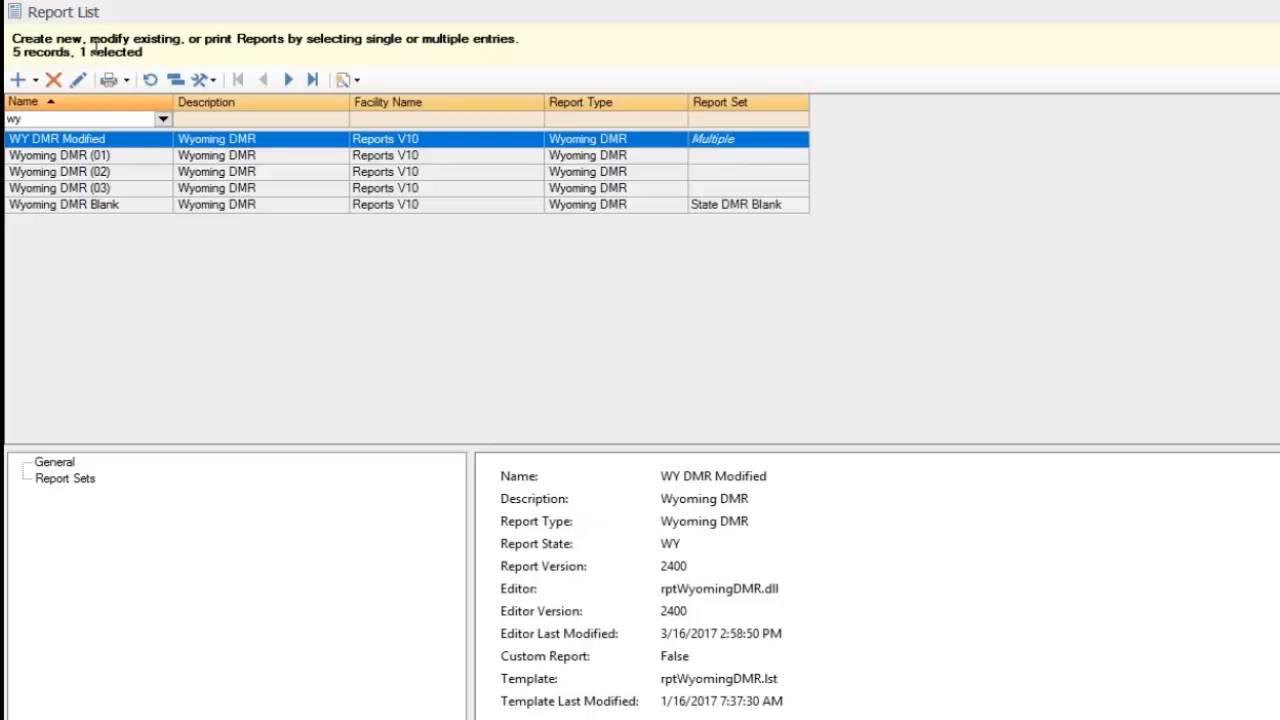
pyautogui.click(141, 206)
pyautogui.click(137, 192)
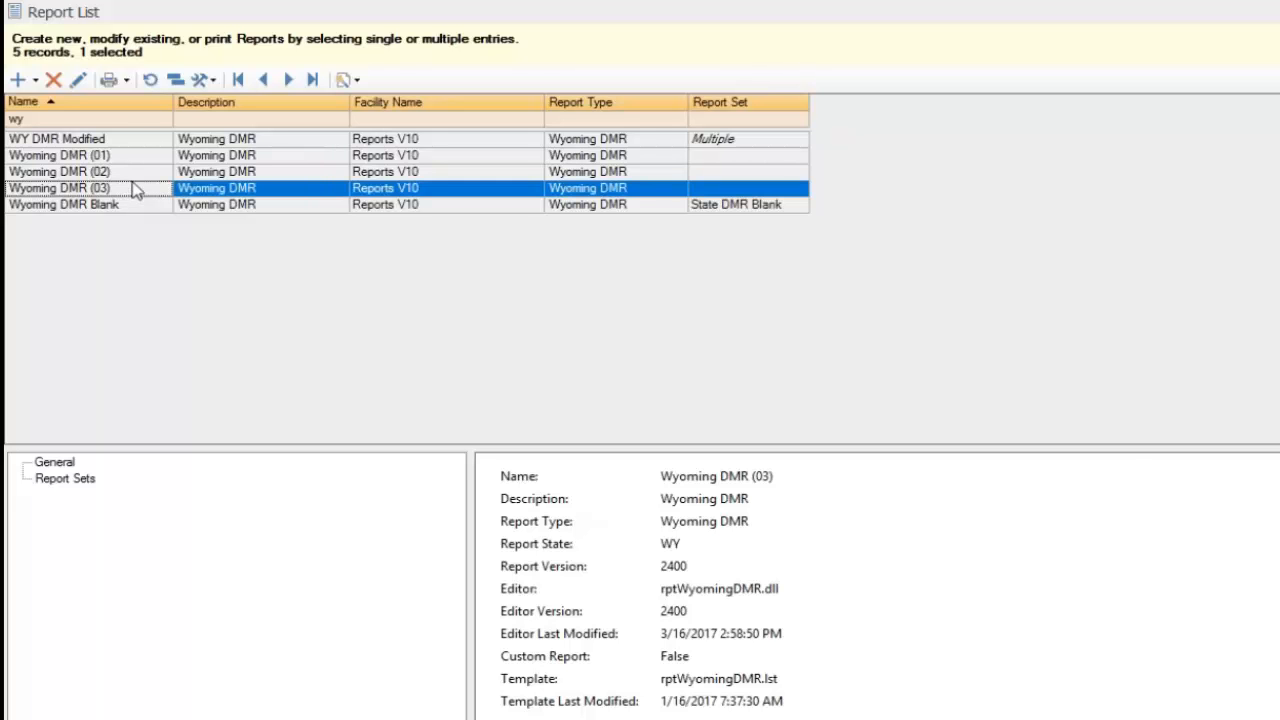
# Edit Wyoming DMR (03) in Report Setup and maximize that window
pyautogui.click(76, 83)
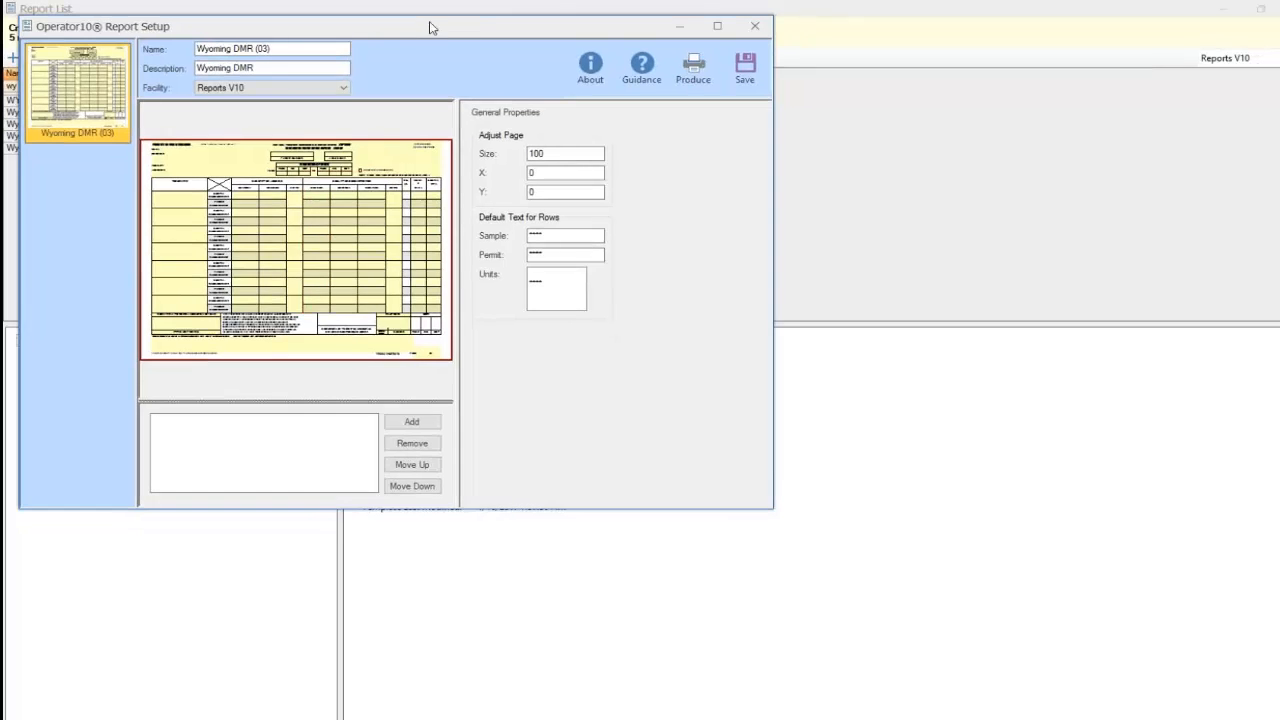
pyautogui.moveTo(428, 35); pyautogui.dragTo(451, 219)
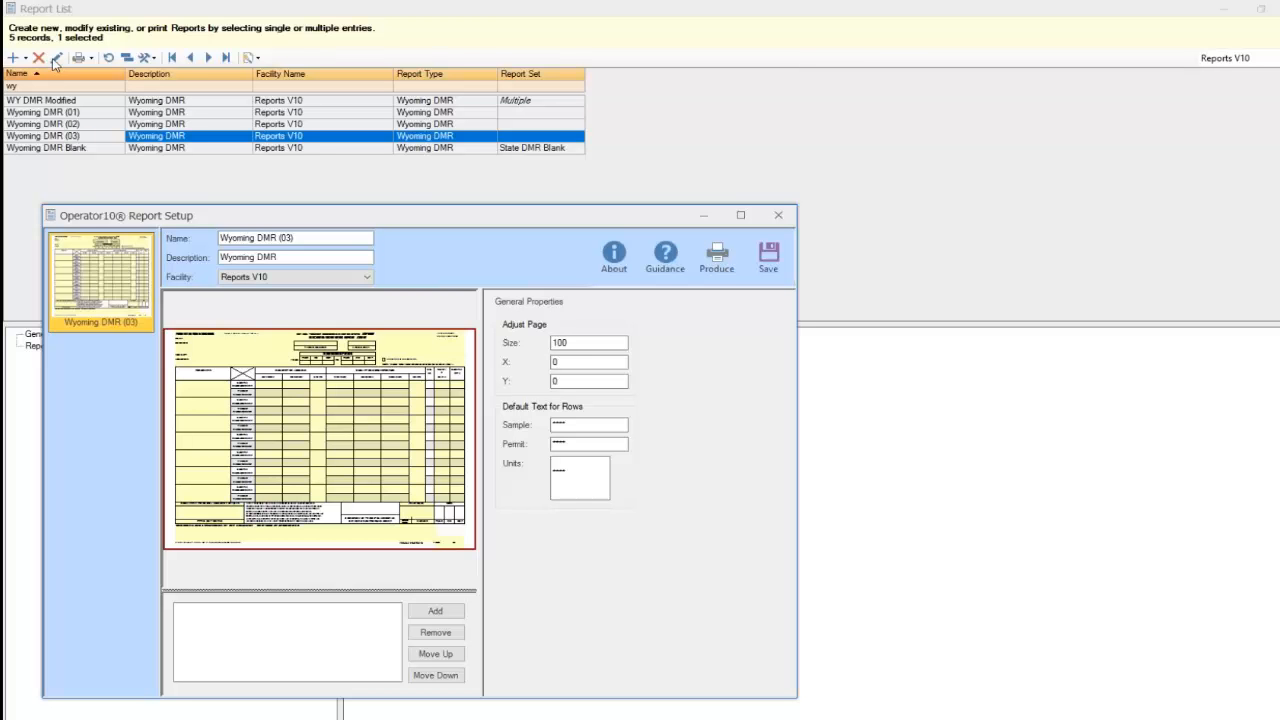
pyautogui.moveTo(400, 216); pyautogui.dragTo(404, 146)
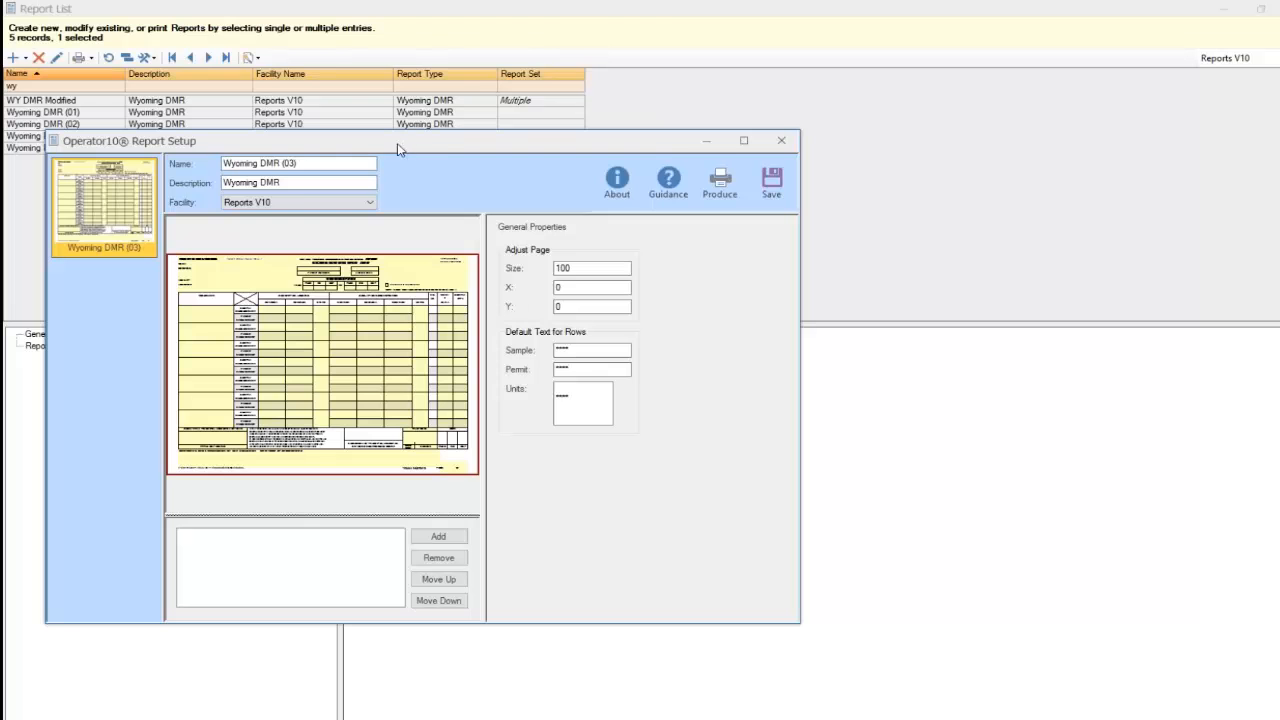
pyautogui.click(745, 141)
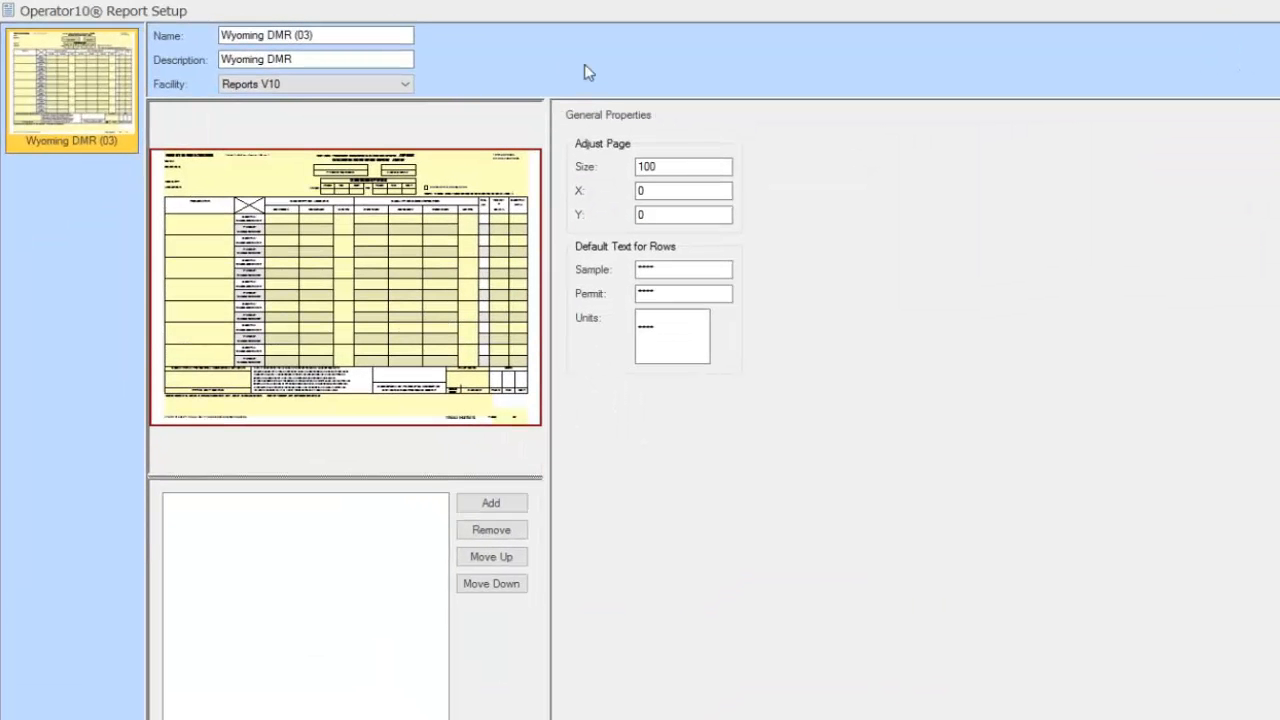
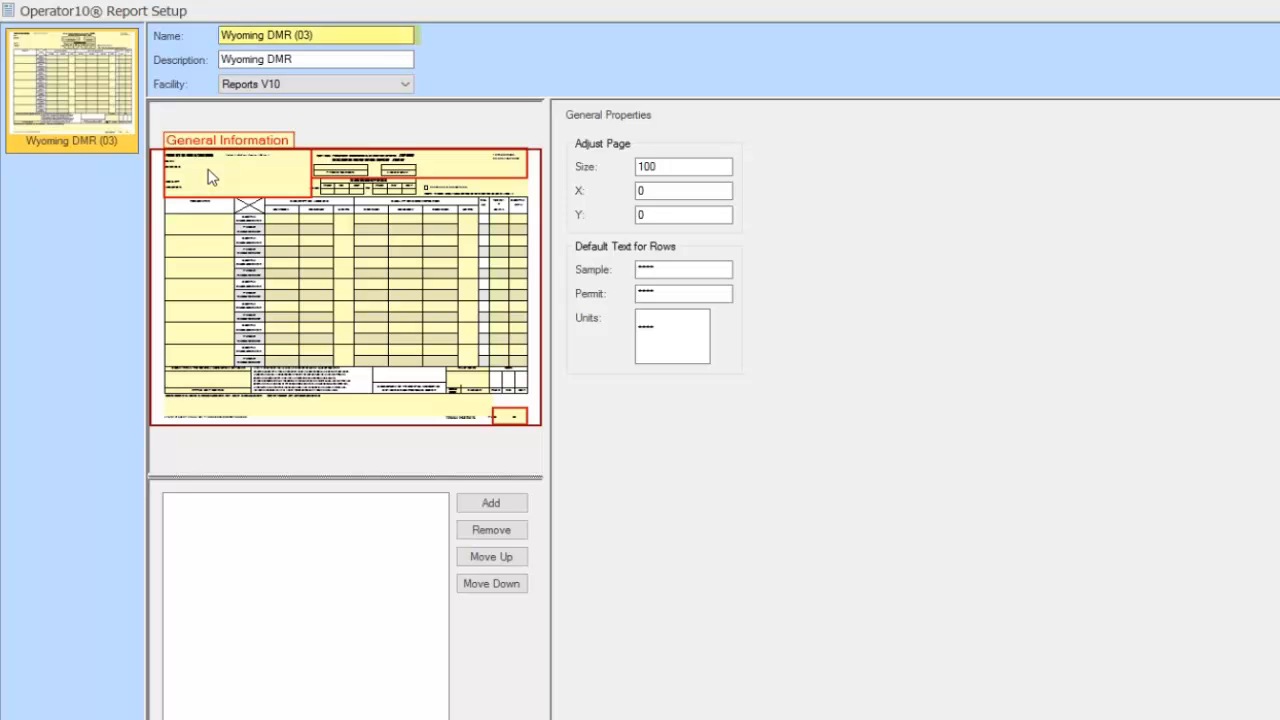
# Rename the report to 'Wyoming DMR Final' by replacing the '(03)' suffix
pyautogui.click(322, 38)
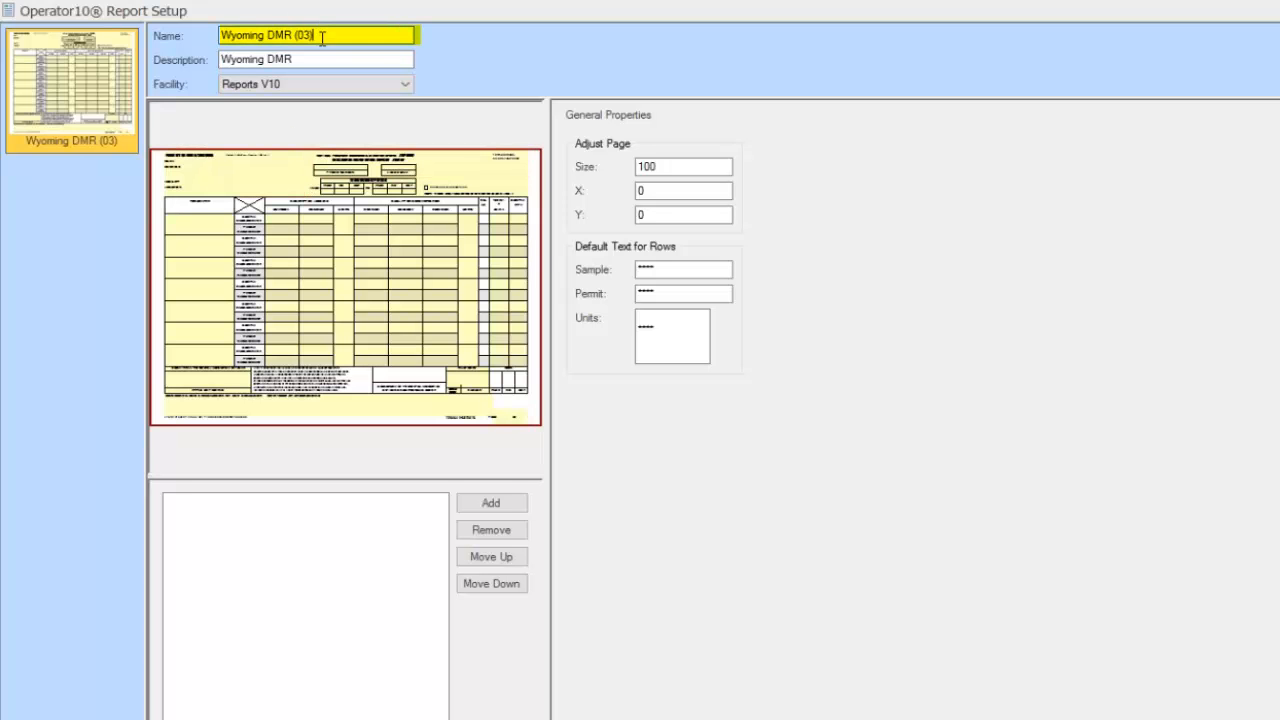
pyautogui.press('BackSpace')
pyautogui.press('BackSpace')
pyautogui.press('BackSpace')
pyautogui.press('BackSpace')
pyautogui.write('Final')
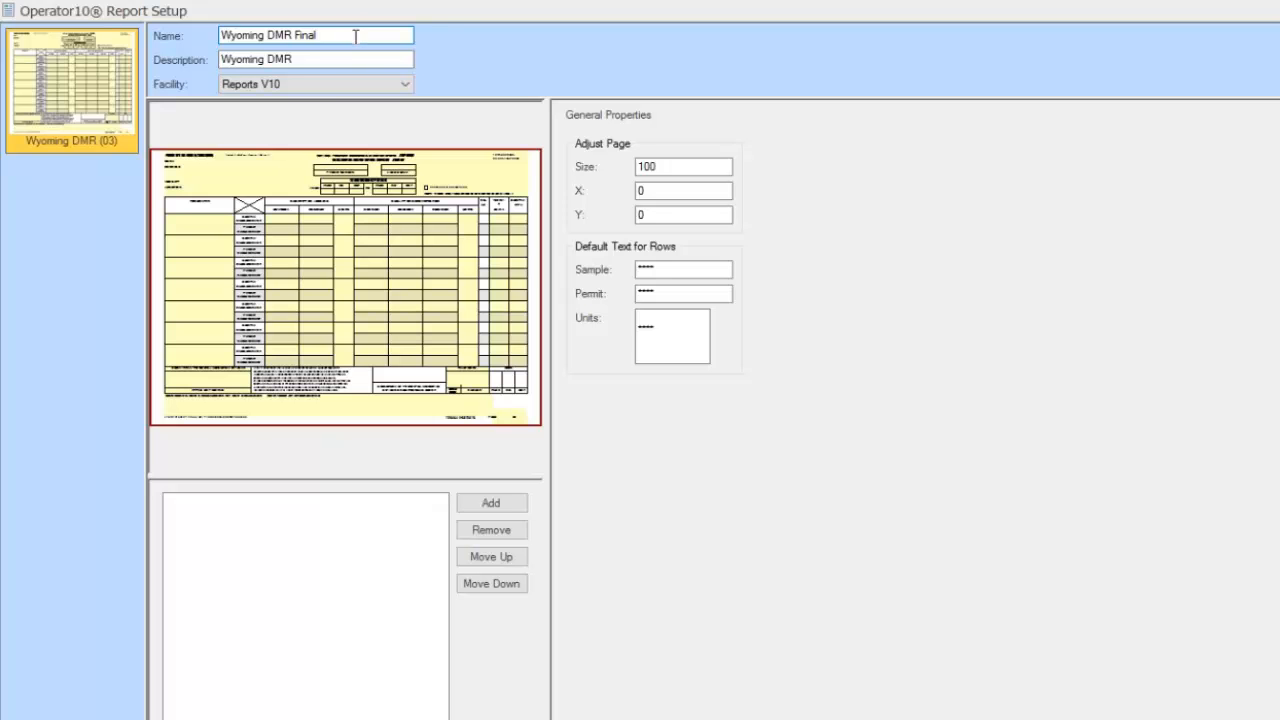
# In General Information, enter plant name 'AllMax WWTP' and permit number 0025458
pyautogui.click(210, 167)
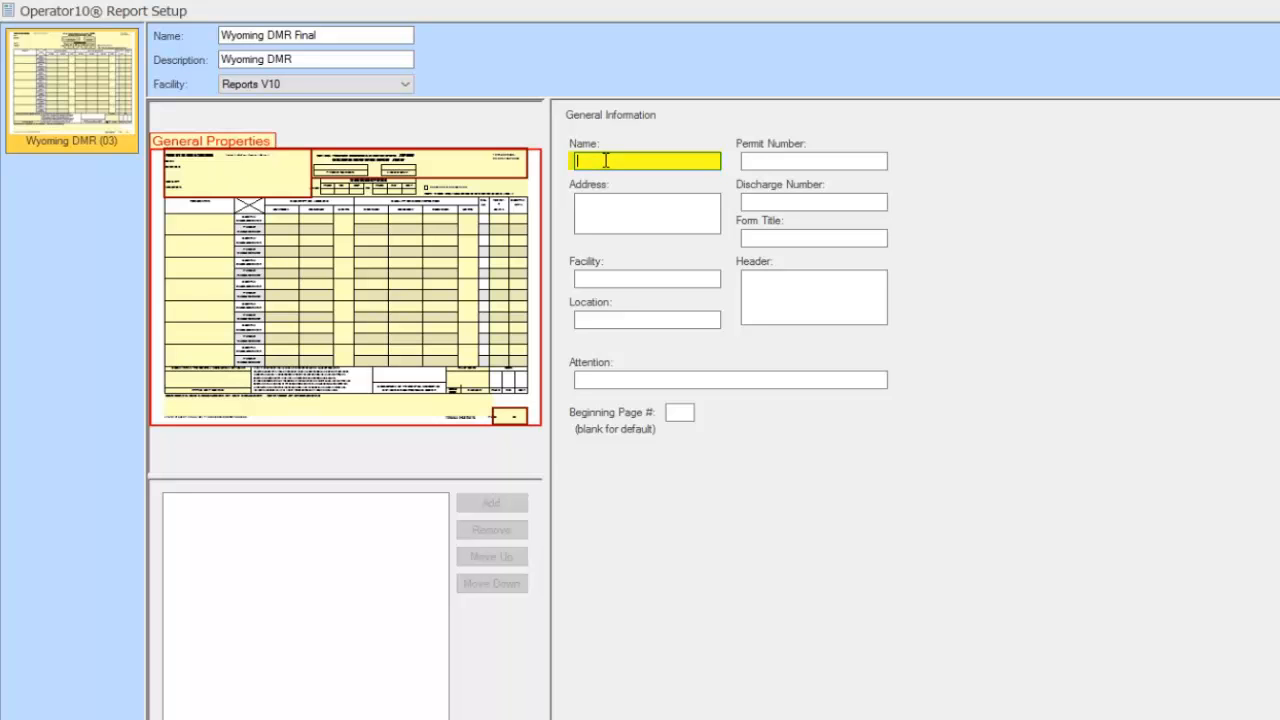
pyautogui.write('AllMax WWTP')
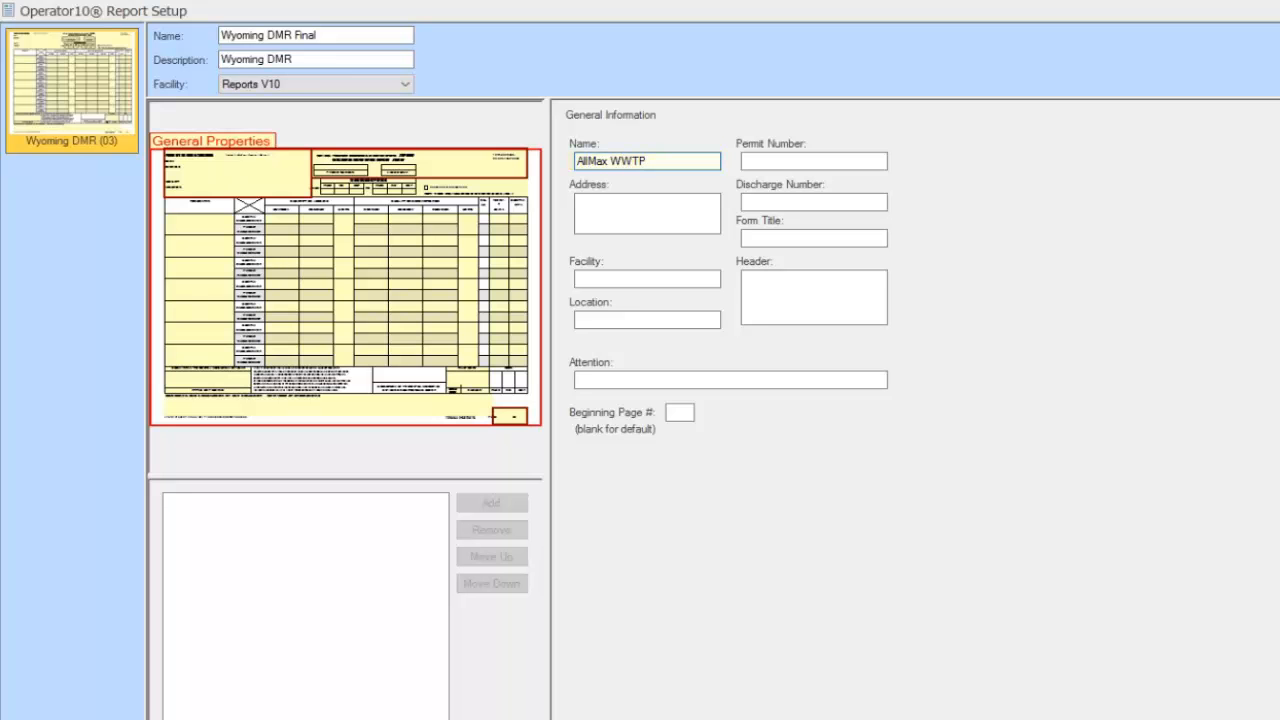
pyautogui.click(778, 161)
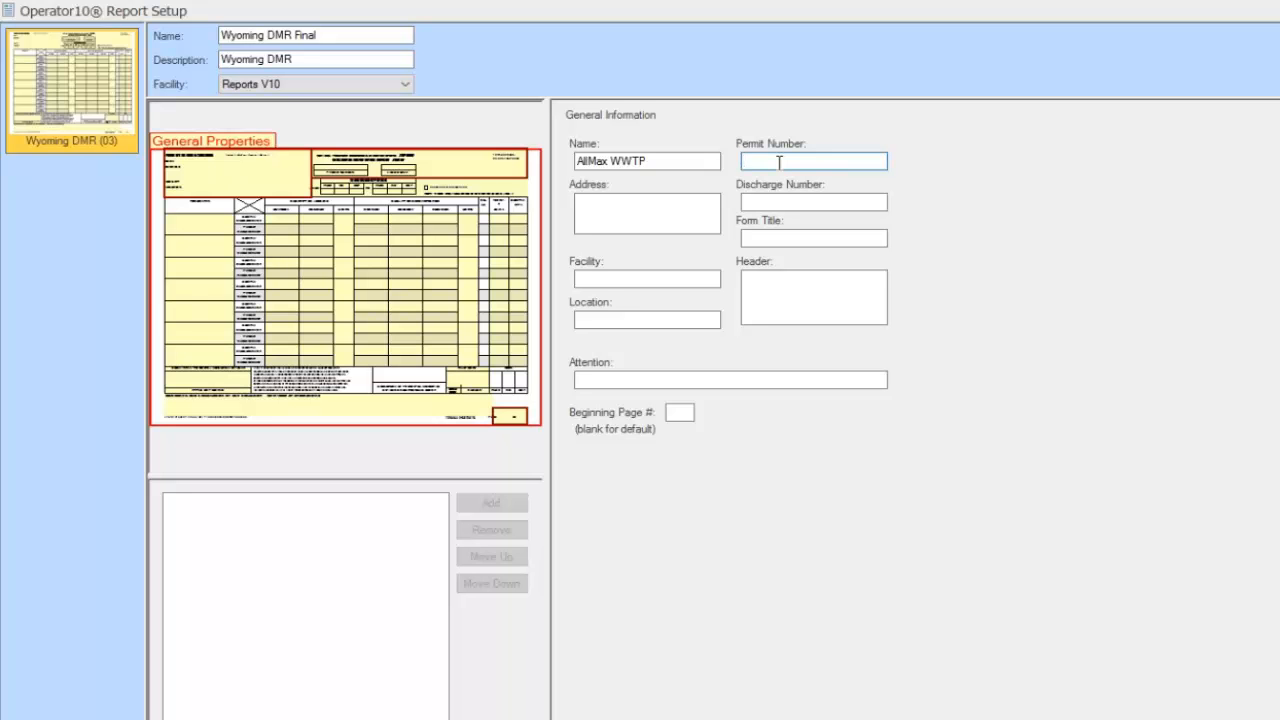
pyautogui.write('0025458')
# Fill in the facility address, discharge number 1225 and form title 'Standard DMR'
pyautogui.click(639, 204)
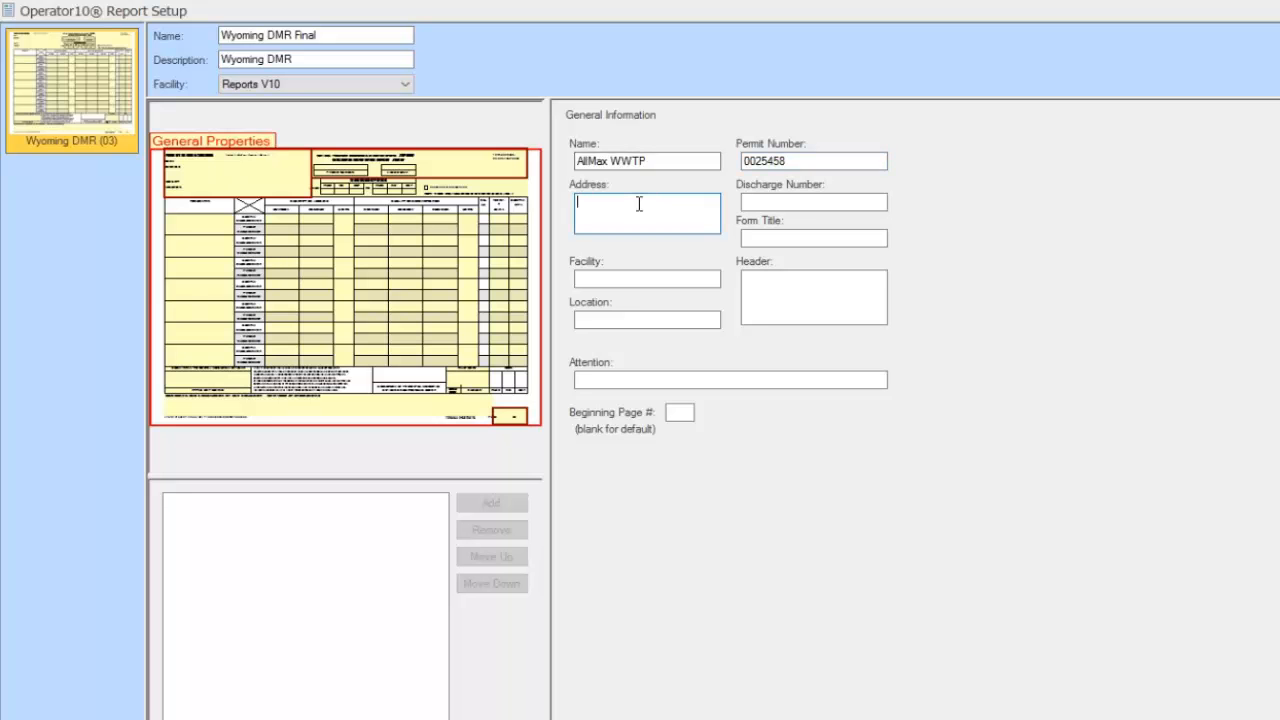
pyautogui.click(762, 203)
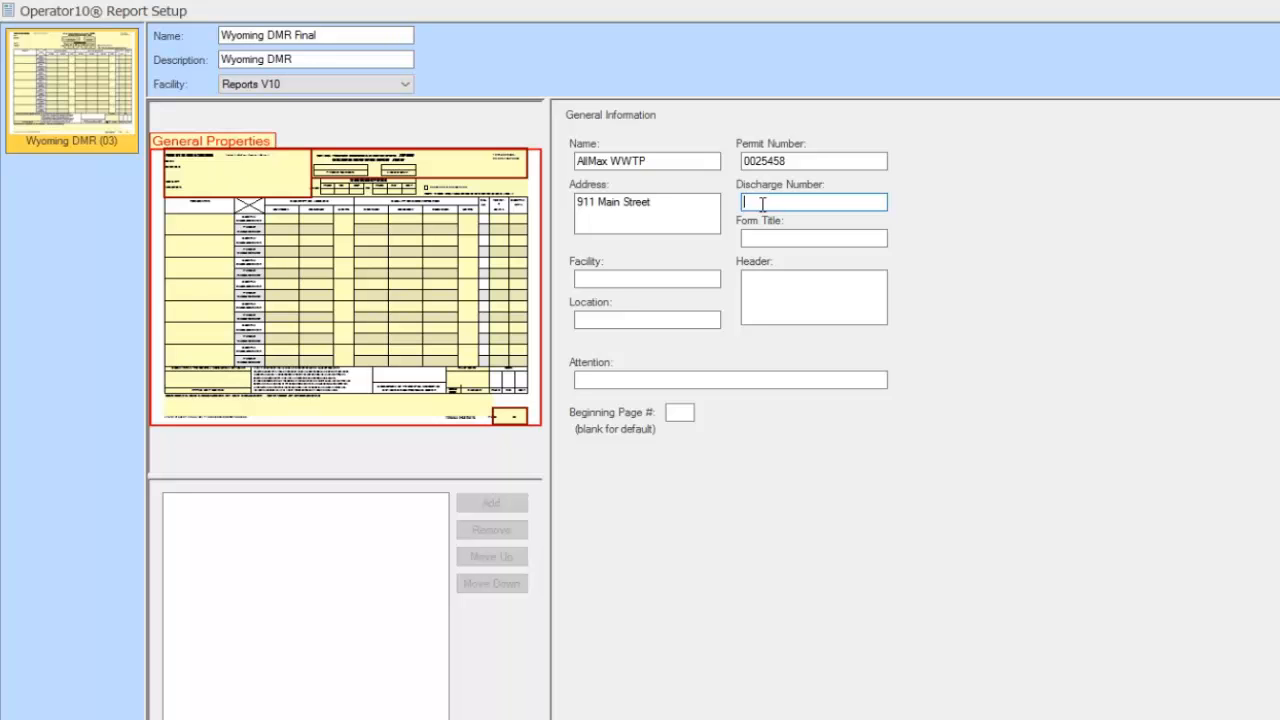
pyautogui.write('1225')
pyautogui.click(761, 239)
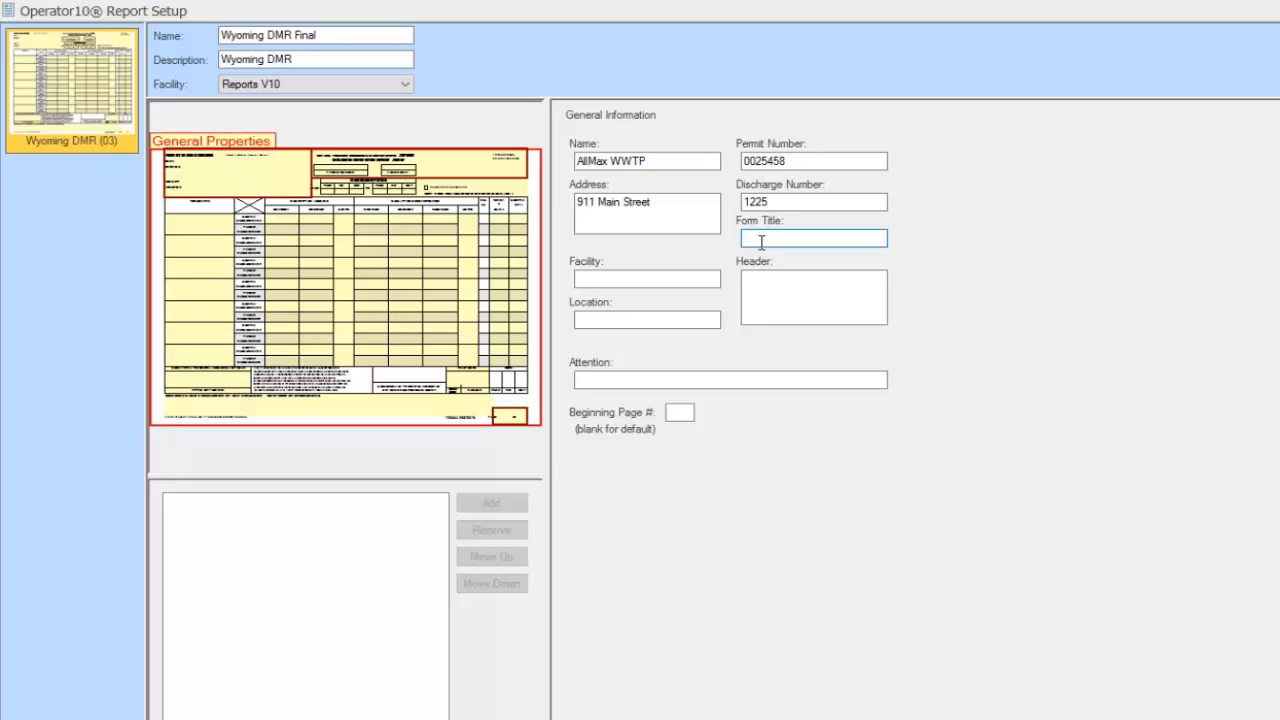
pyautogui.write('Standard DMR')
# Set Facility to 'Reports' and Location to 'Final Outfall', replacing 001
pyautogui.click(617, 280)
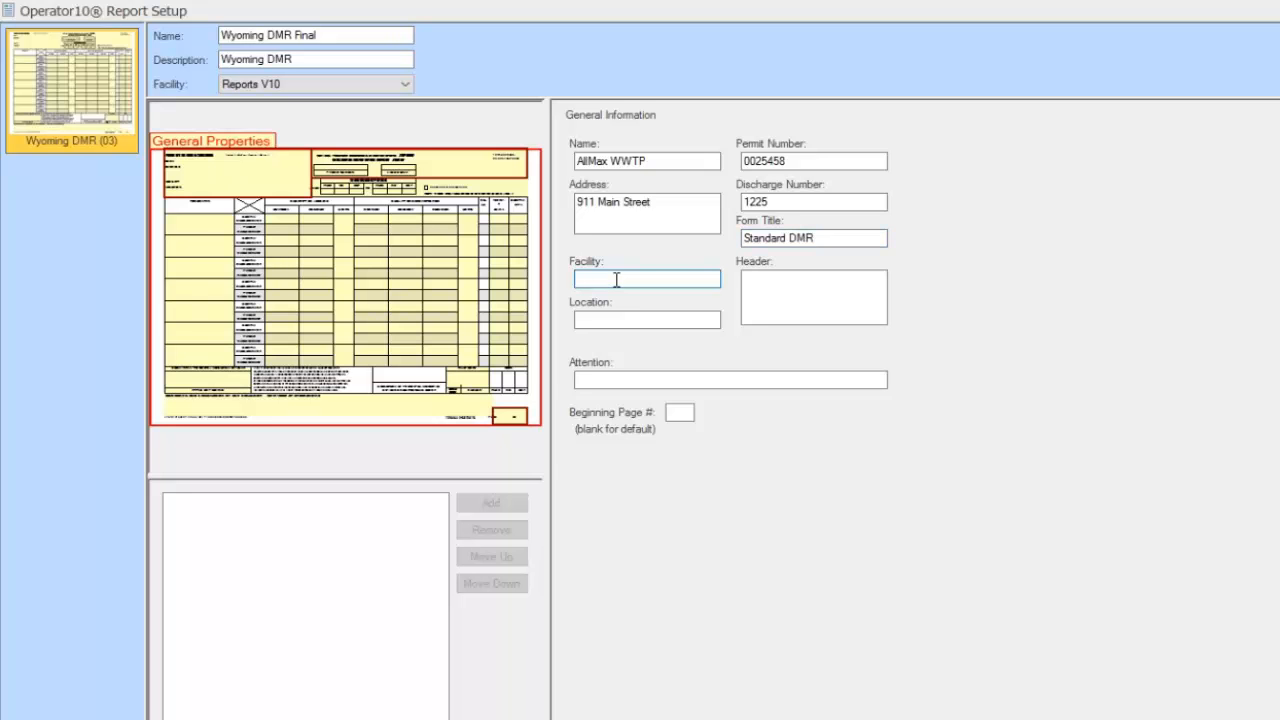
pyautogui.write('Reports')
pyautogui.click(646, 320)
pyautogui.write('001')
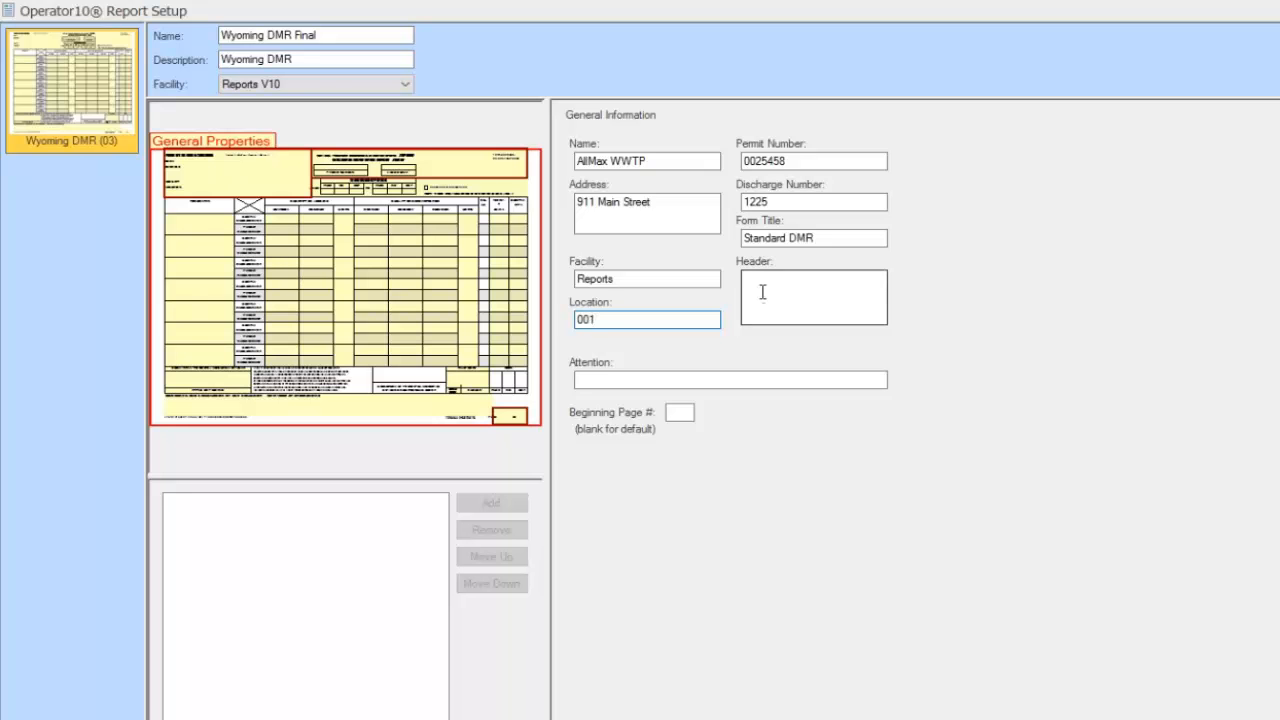
pyautogui.moveTo(606, 320); pyautogui.dragTo(557, 320)
pyautogui.write('Final')
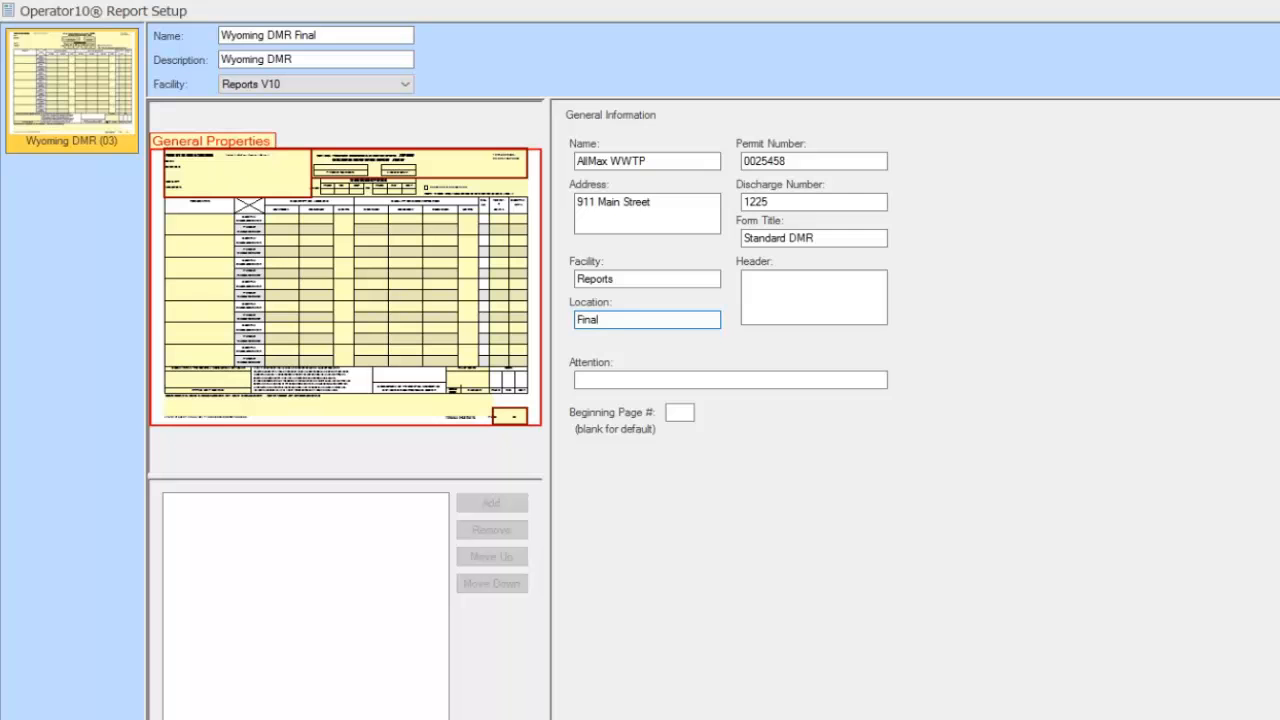
pyautogui.write(' Outfall')
pyautogui.click(775, 288)
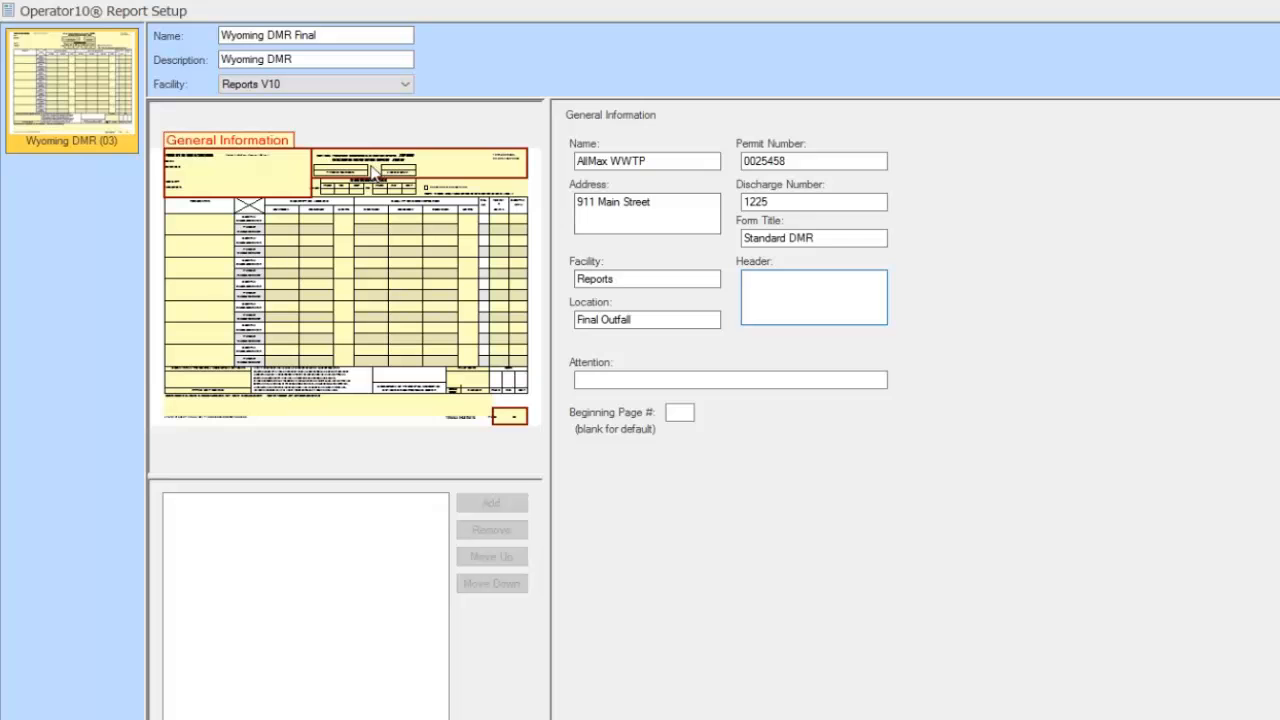
# Enter Attention 'Regional Director' and Beginning Page # 1
pyautogui.click(610, 380)
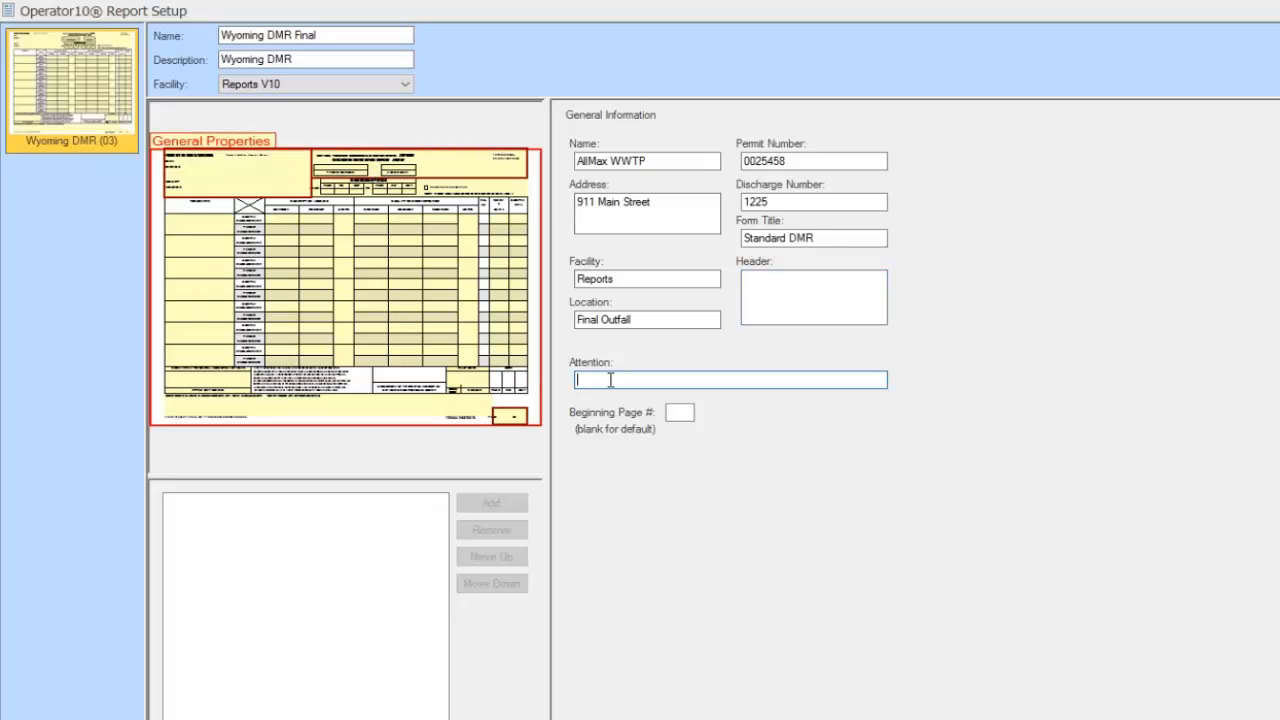
pyautogui.write('Regional Director')
pyautogui.click(680, 412)
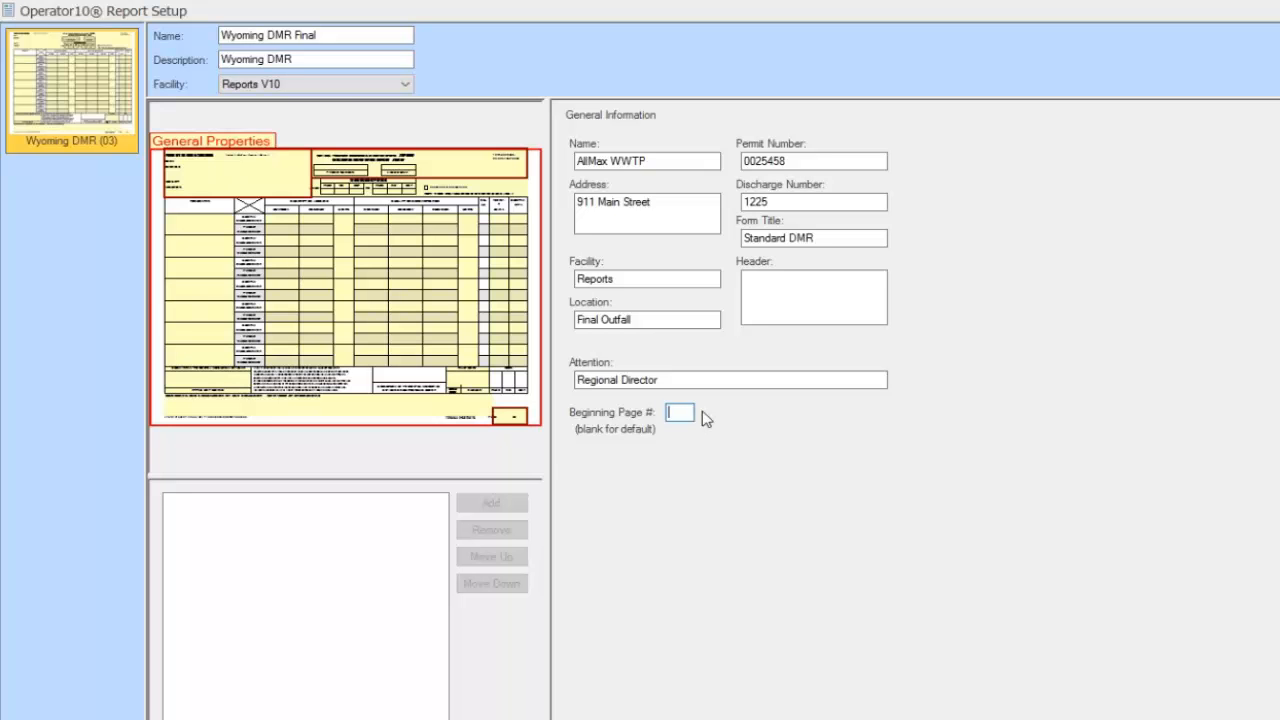
pyautogui.write('1')
pyautogui.click(394, 188)
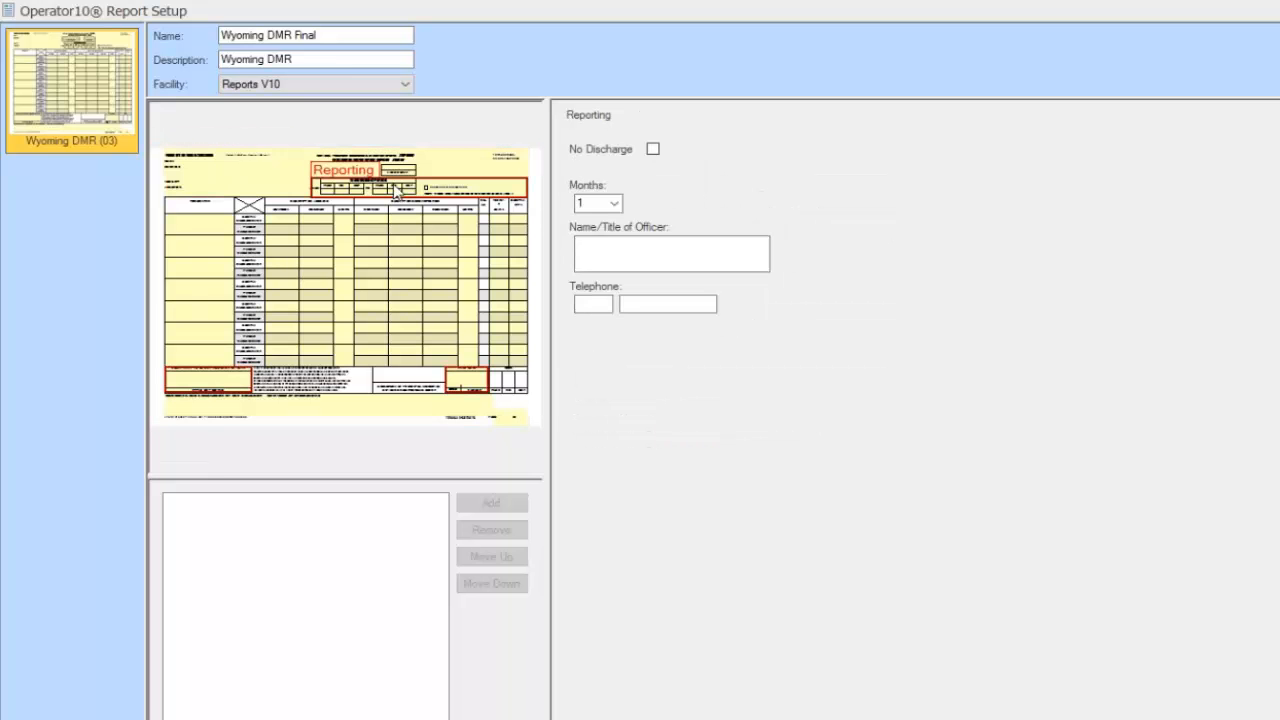
pyautogui.click(273, 165)
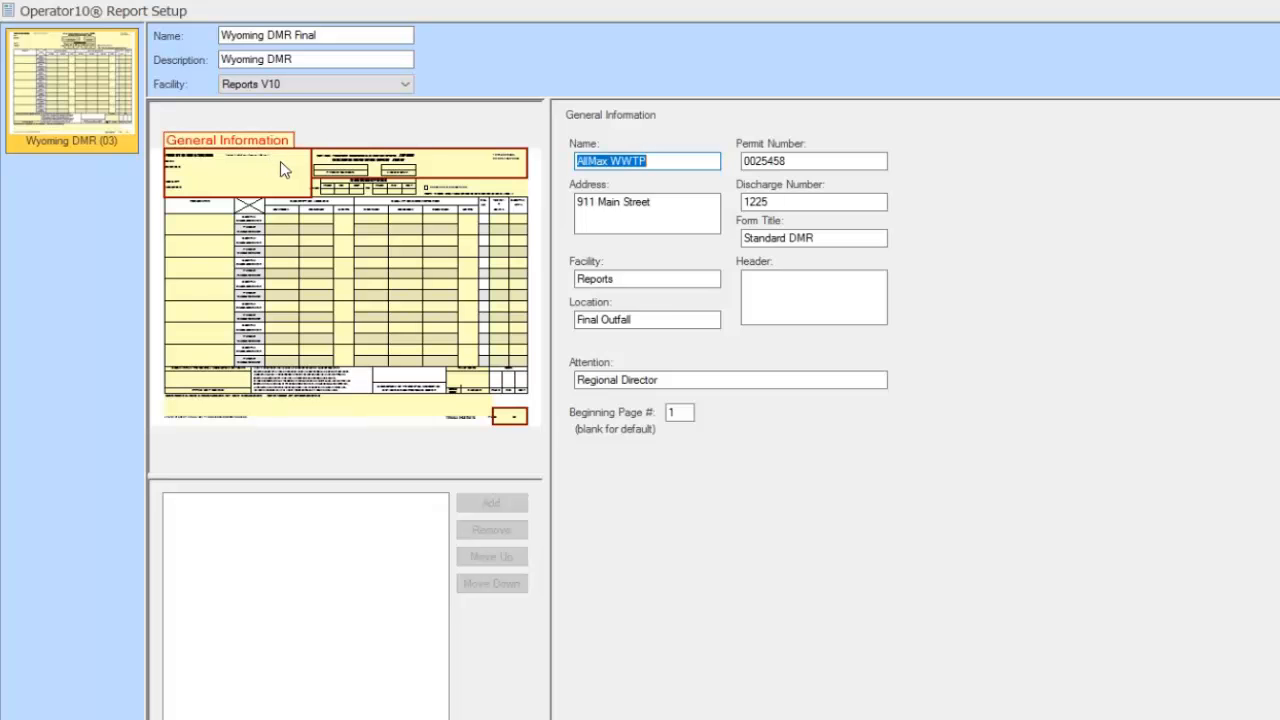
# Keep the period at 1 month, set officer title 'Plant Supervisor' and enter the contact telephone number
pyautogui.click(377, 192)
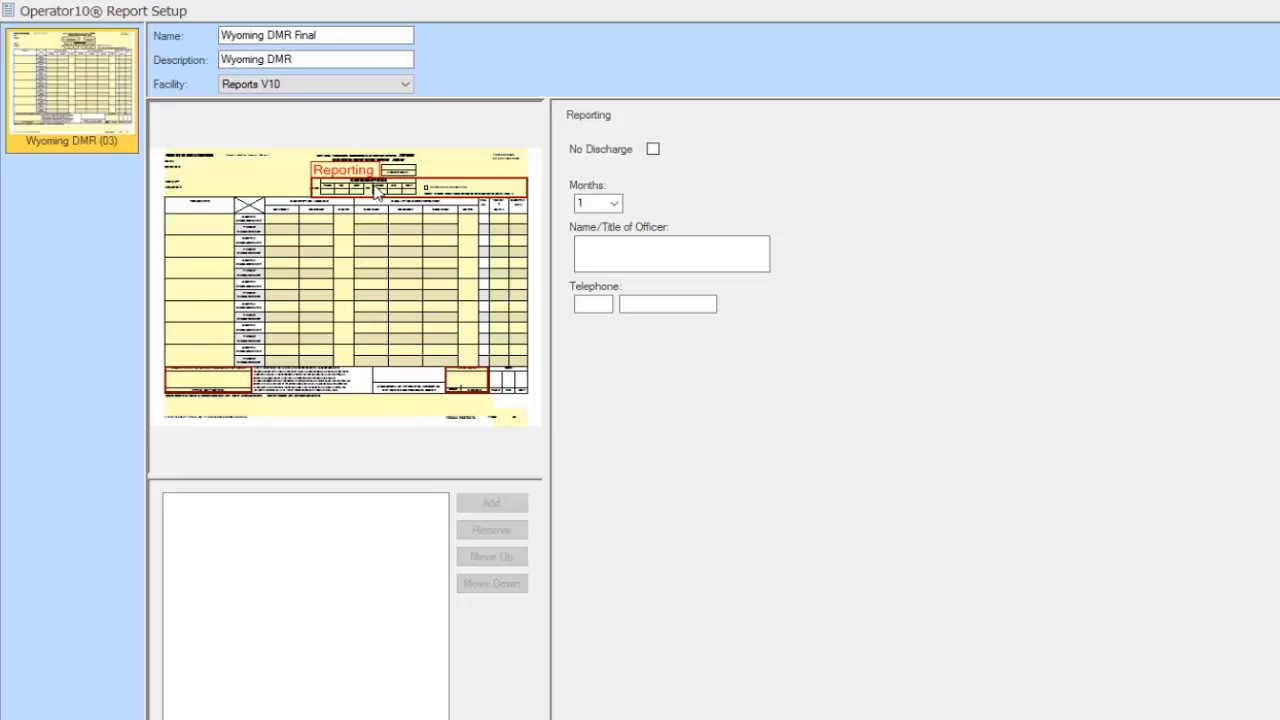
pyautogui.click(614, 205)
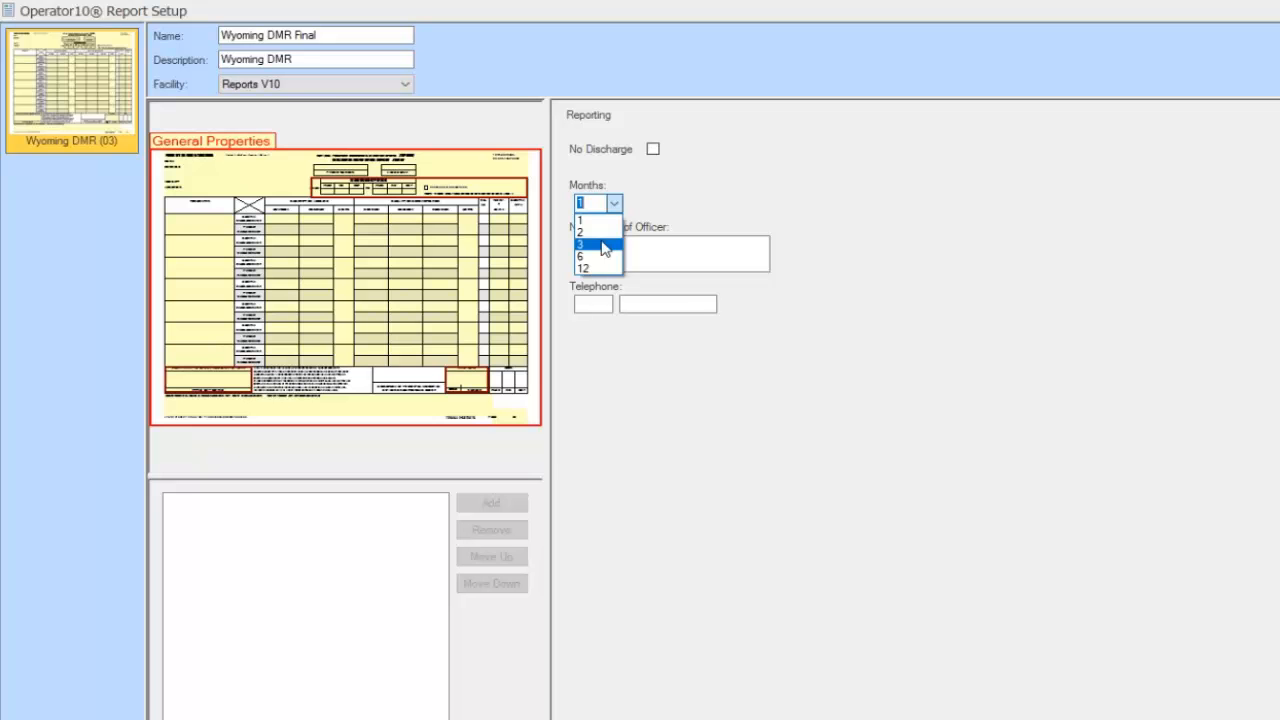
pyautogui.click(678, 208)
pyautogui.click(637, 247)
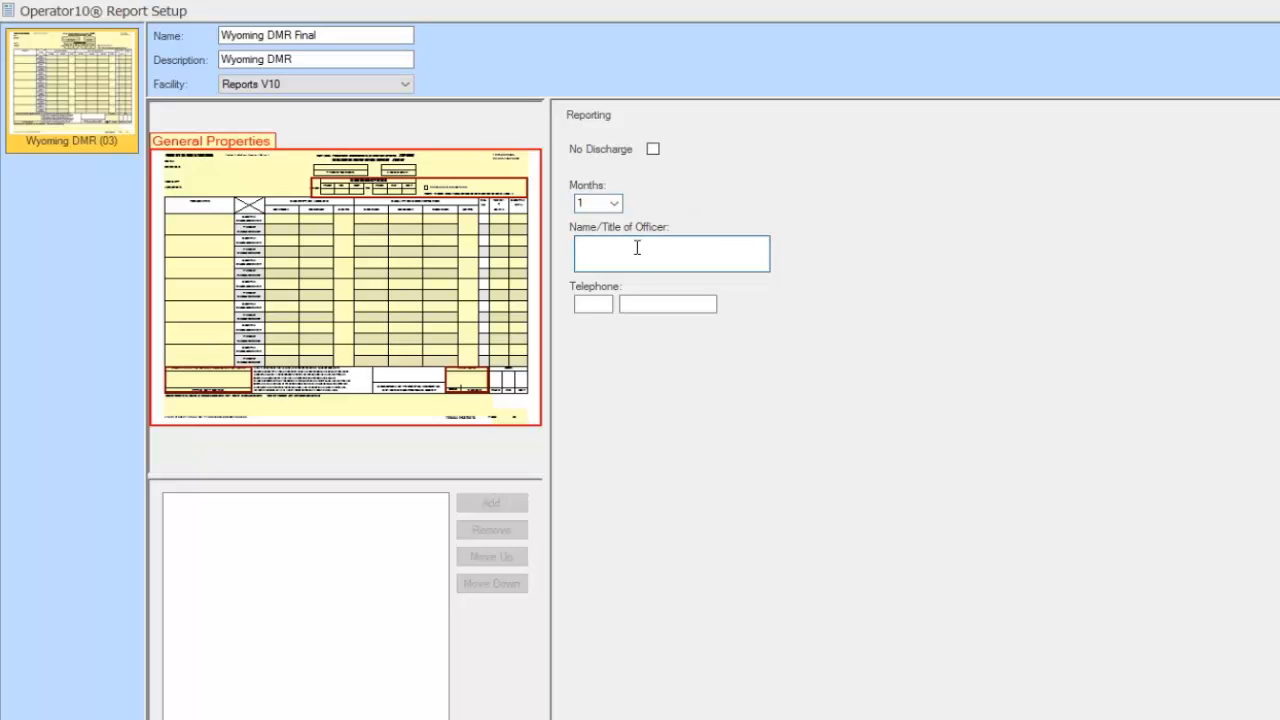
pyautogui.write('Plant Supervisor')
pyautogui.press('Tab')
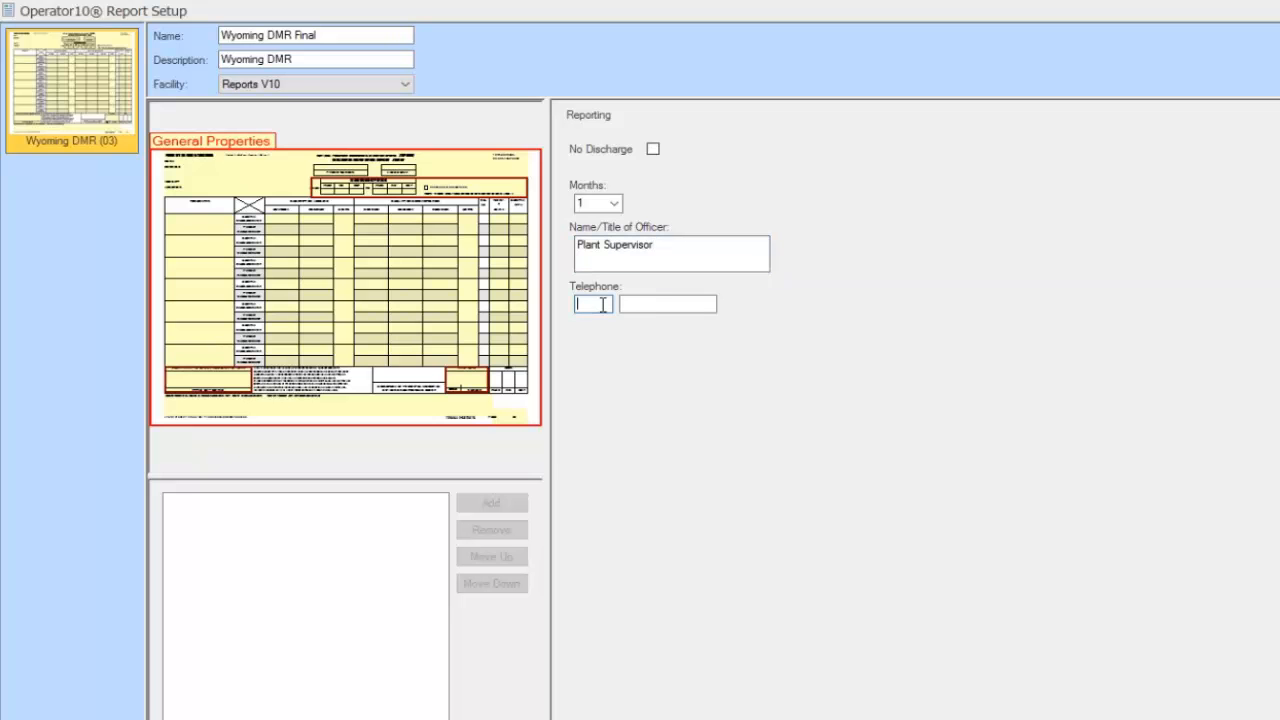
pyautogui.click(663, 307)
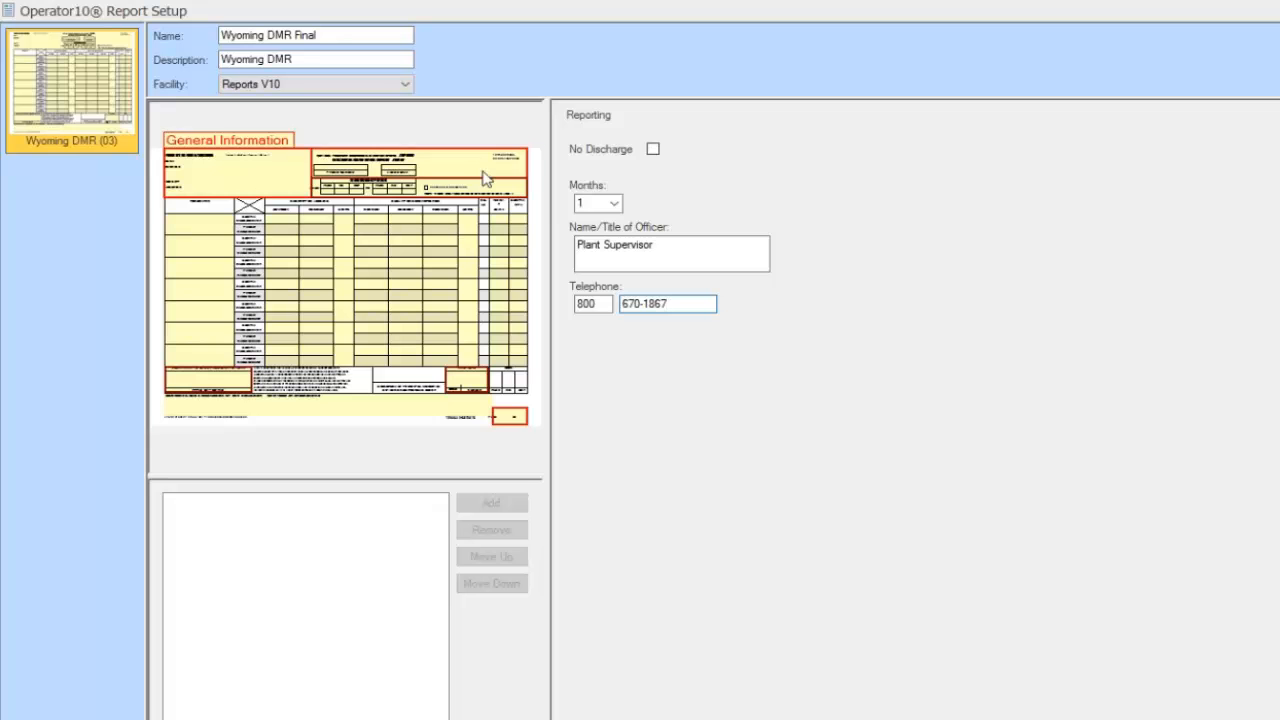
# Select the F.L.P Definition column in the preview to show the Parameter settings
pyautogui.click(200, 234)
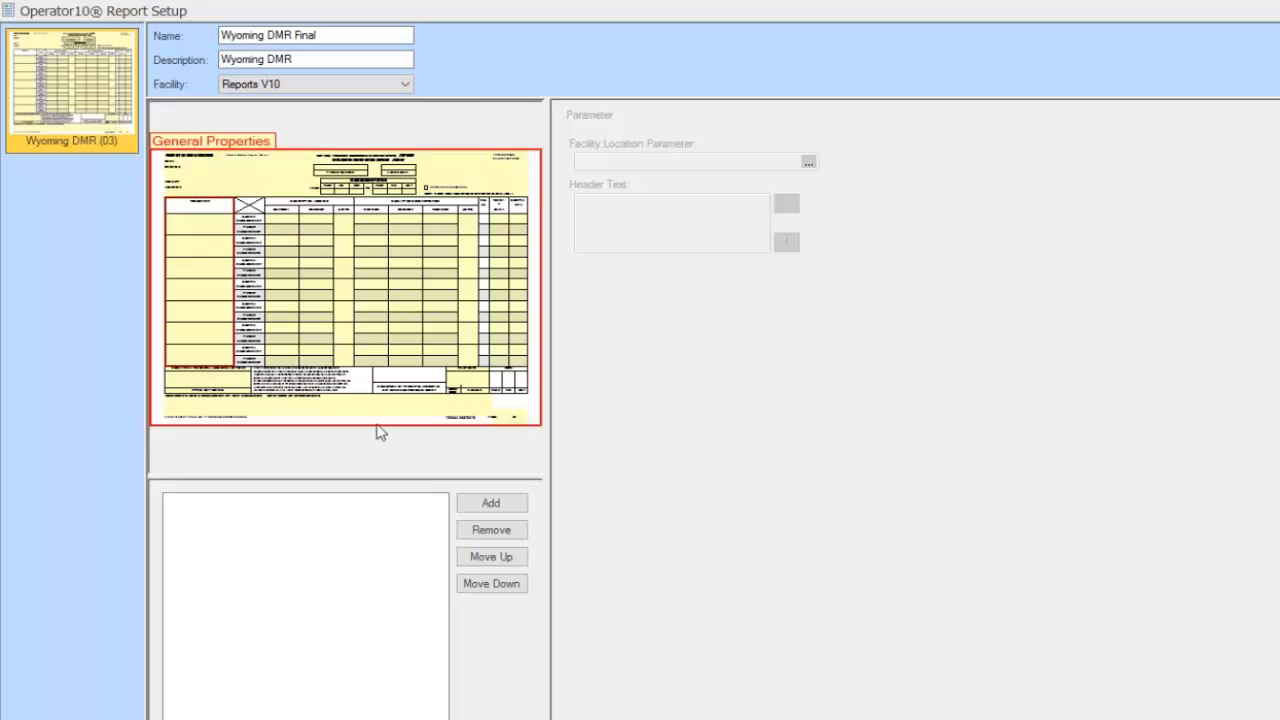
# In the Location:Parameter picker, select the eight Final rows, Bod 5 through Water Temp C
pyautogui.click(494, 503)
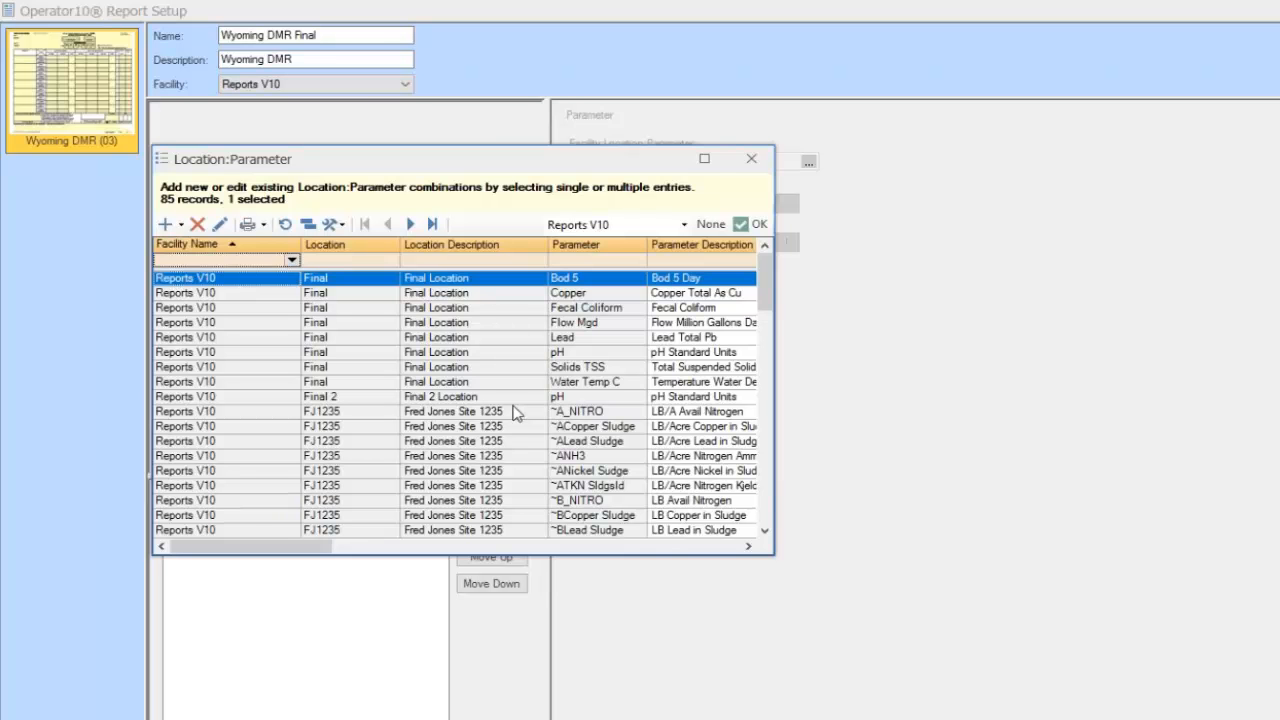
pyautogui.scroll(-5, 470, 356)
pyautogui.scroll(5, 472, 356)
pyautogui.moveTo(352, 288); pyautogui.dragTo(378, 384)
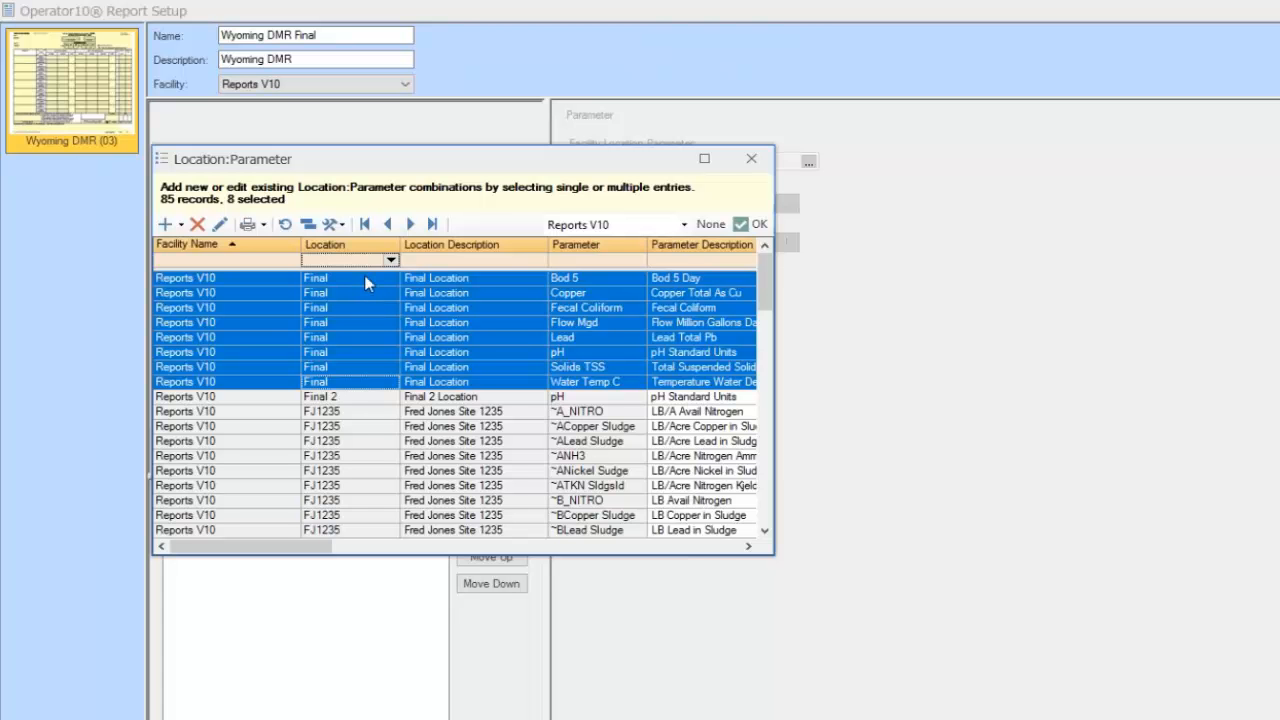
# Add the eight selected Final parameters and check the rows of Water Temp C and Bod 5
pyautogui.click(745, 224)
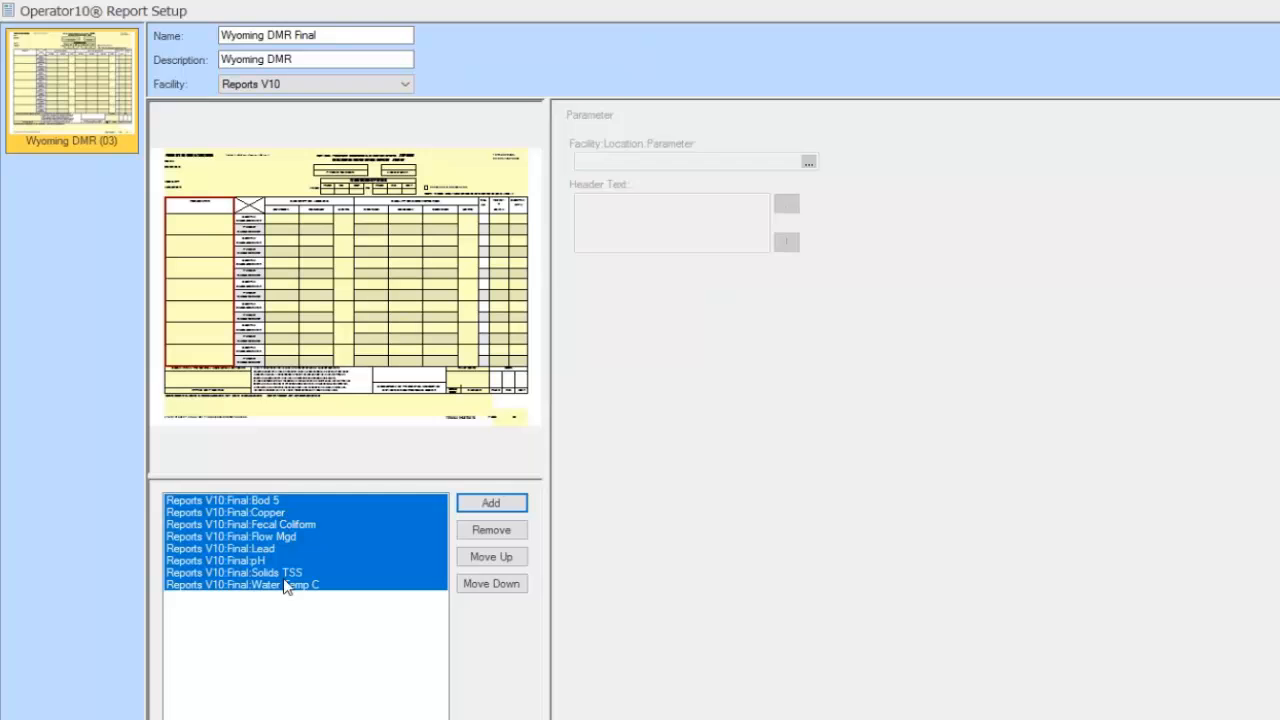
pyautogui.click(320, 610)
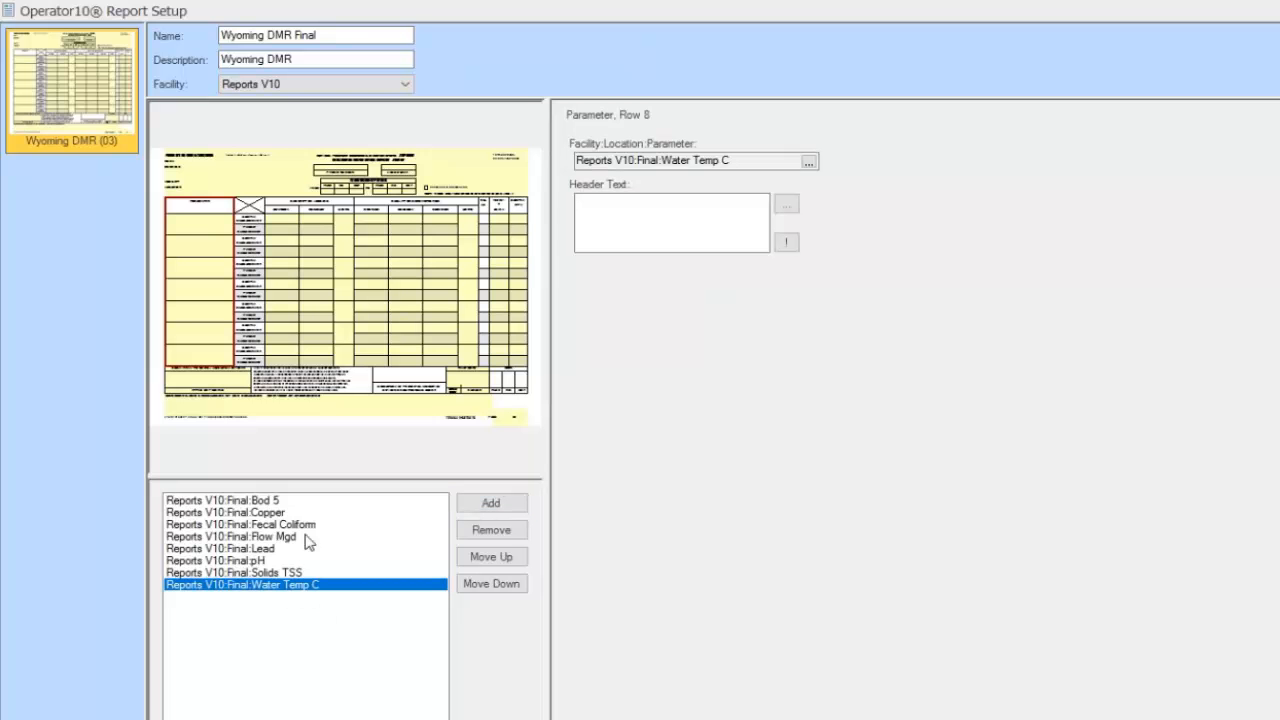
pyautogui.click(272, 503)
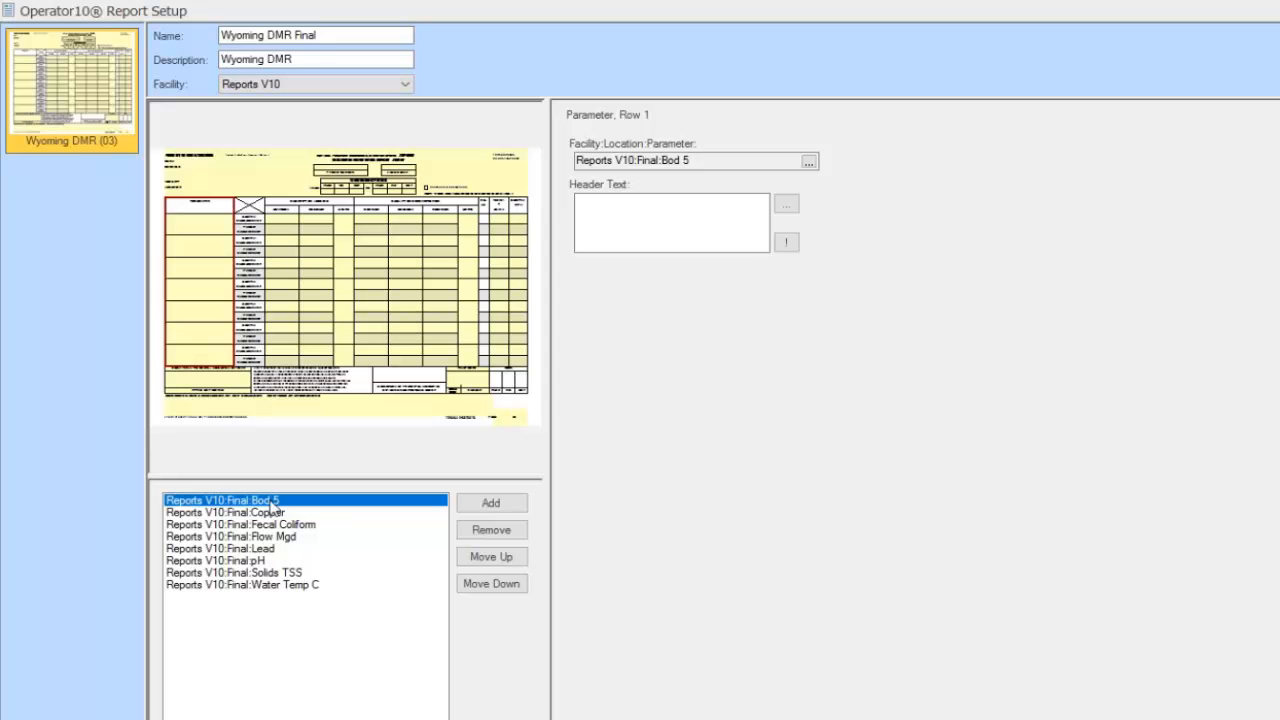
# Shift Bod 5 down and back to the top, then move Copper up to the top
pyautogui.click(497, 582)
pyautogui.click(497, 582)
pyautogui.click(491, 560)
pyautogui.click(491, 560)
pyautogui.click(487, 562)
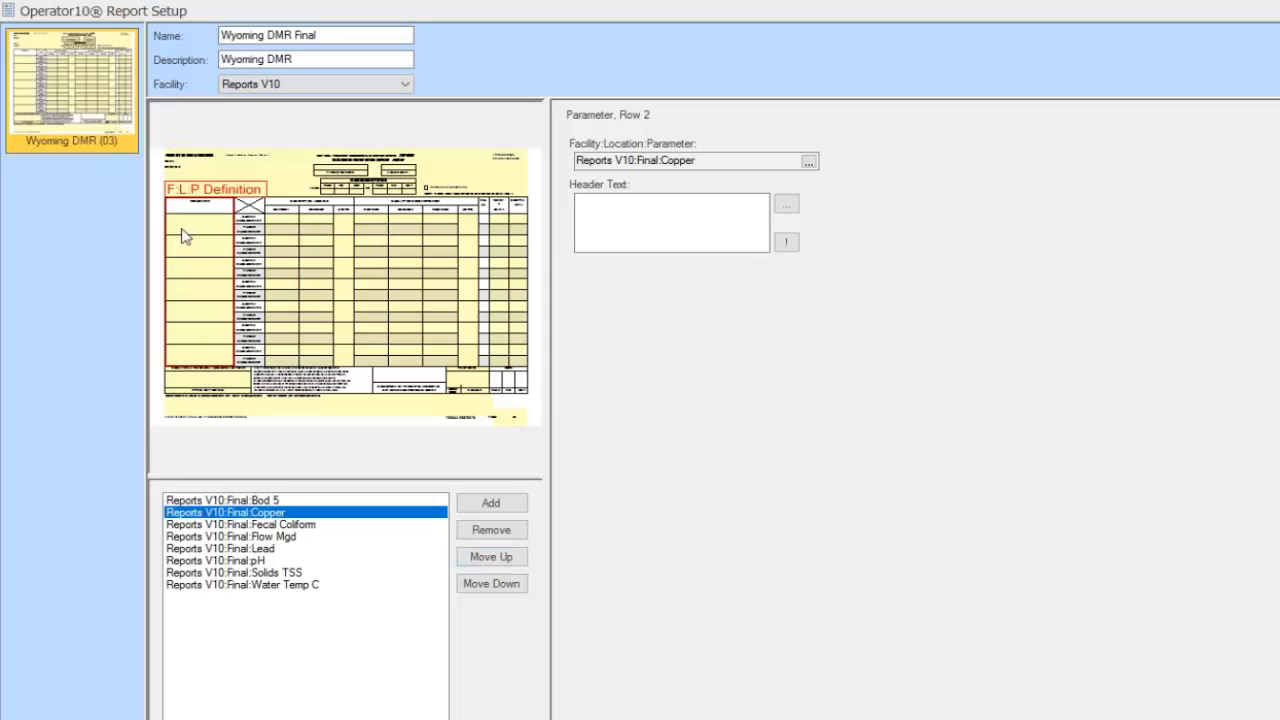
pyautogui.click(494, 557)
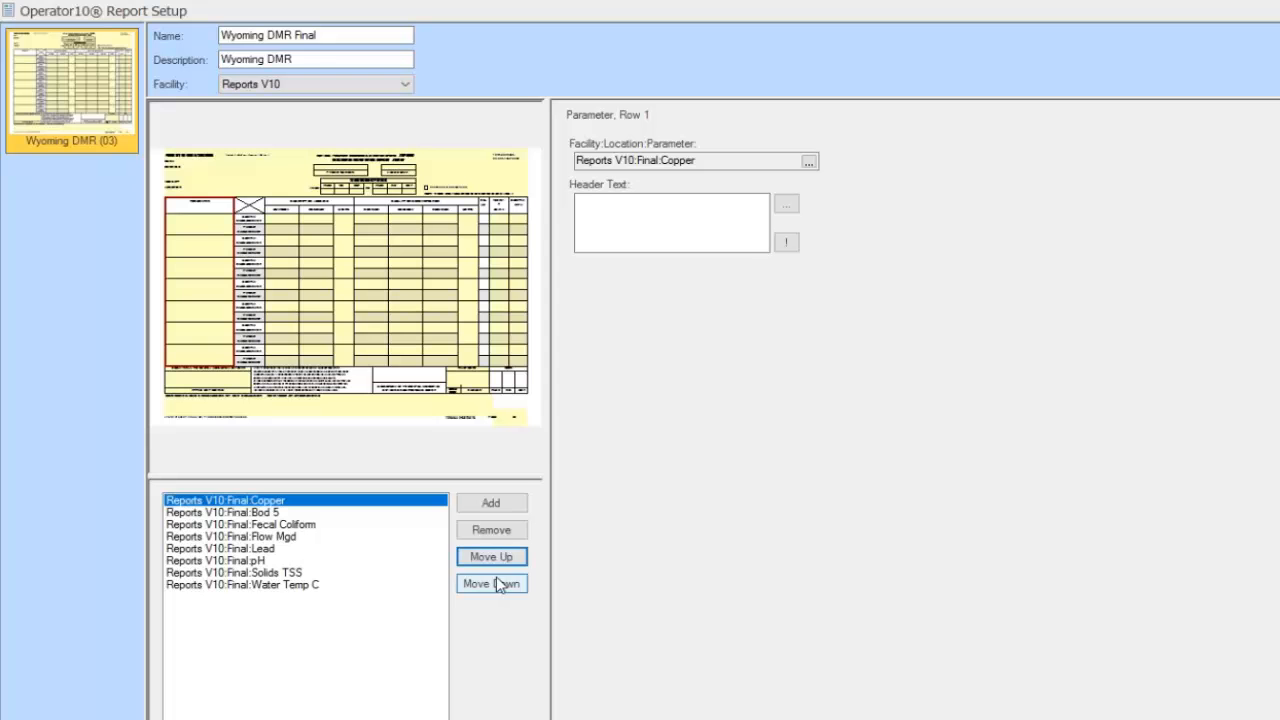
# Move Flow Mgd to Row 1 and place Fecal Coliform in Row 2
pyautogui.click(274, 526)
pyautogui.click(278, 538)
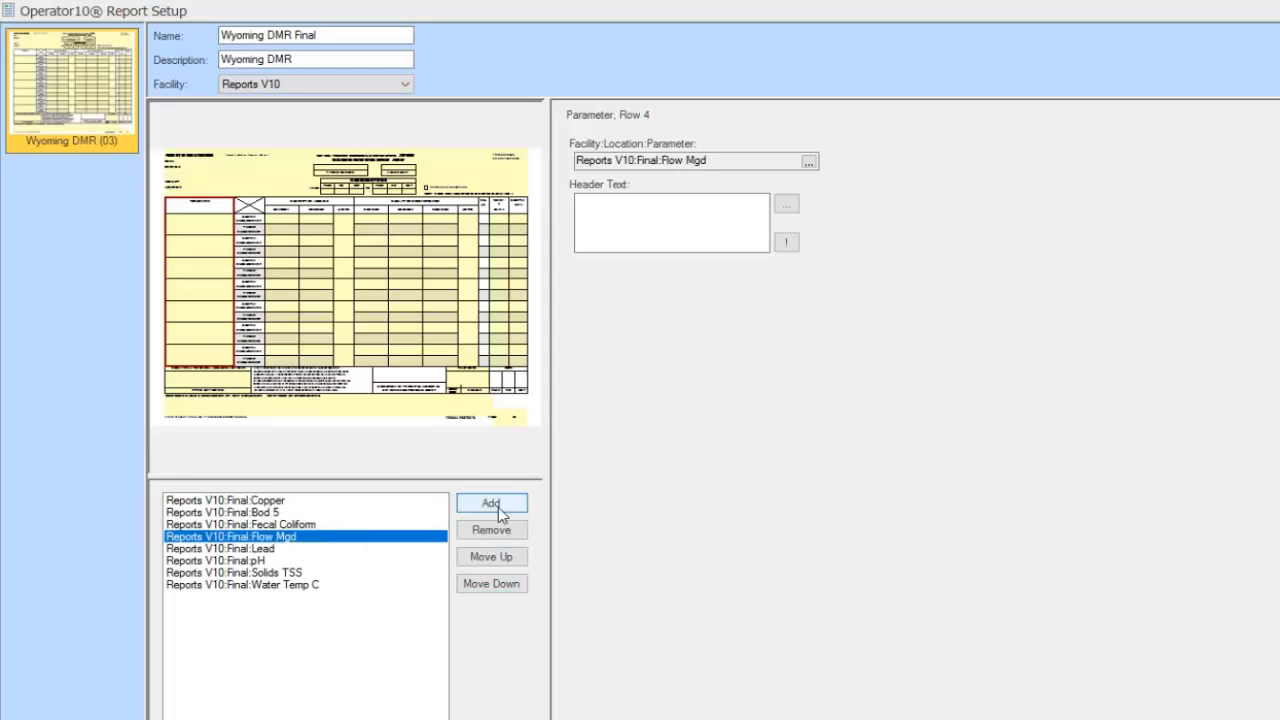
pyautogui.click(503, 557)
pyautogui.click(504, 558)
pyautogui.click(503, 557)
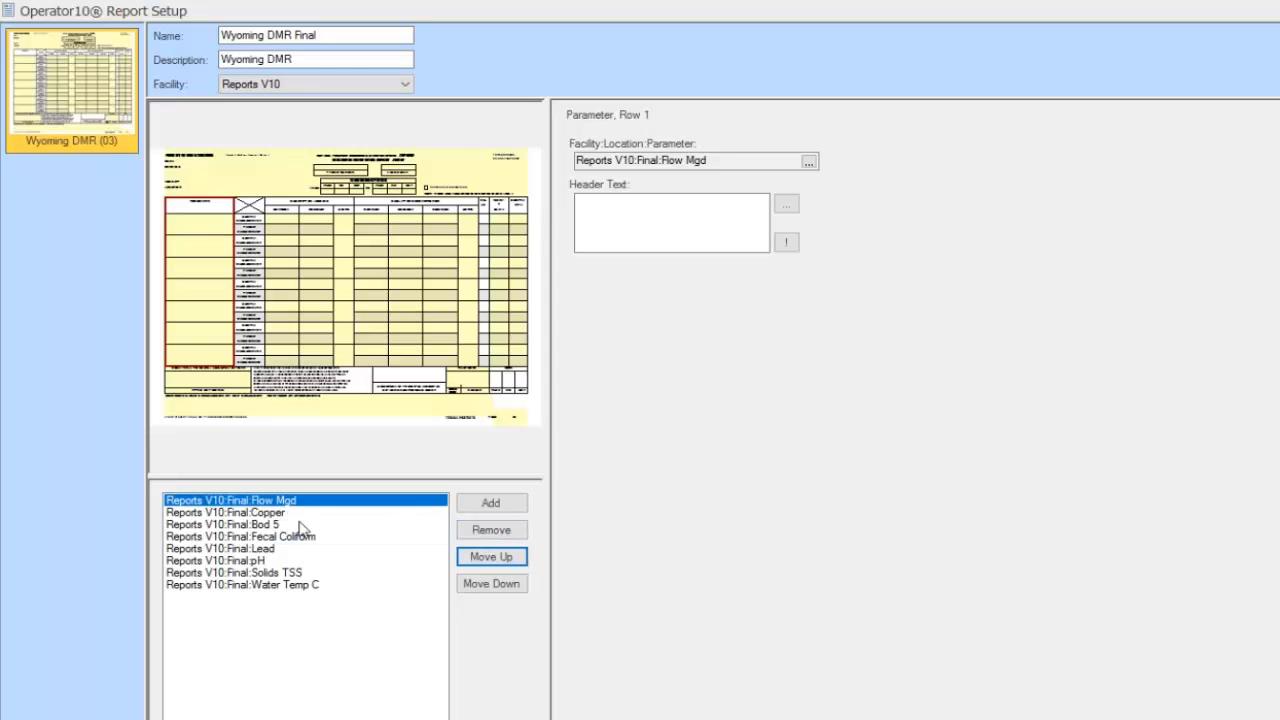
pyautogui.click(283, 537)
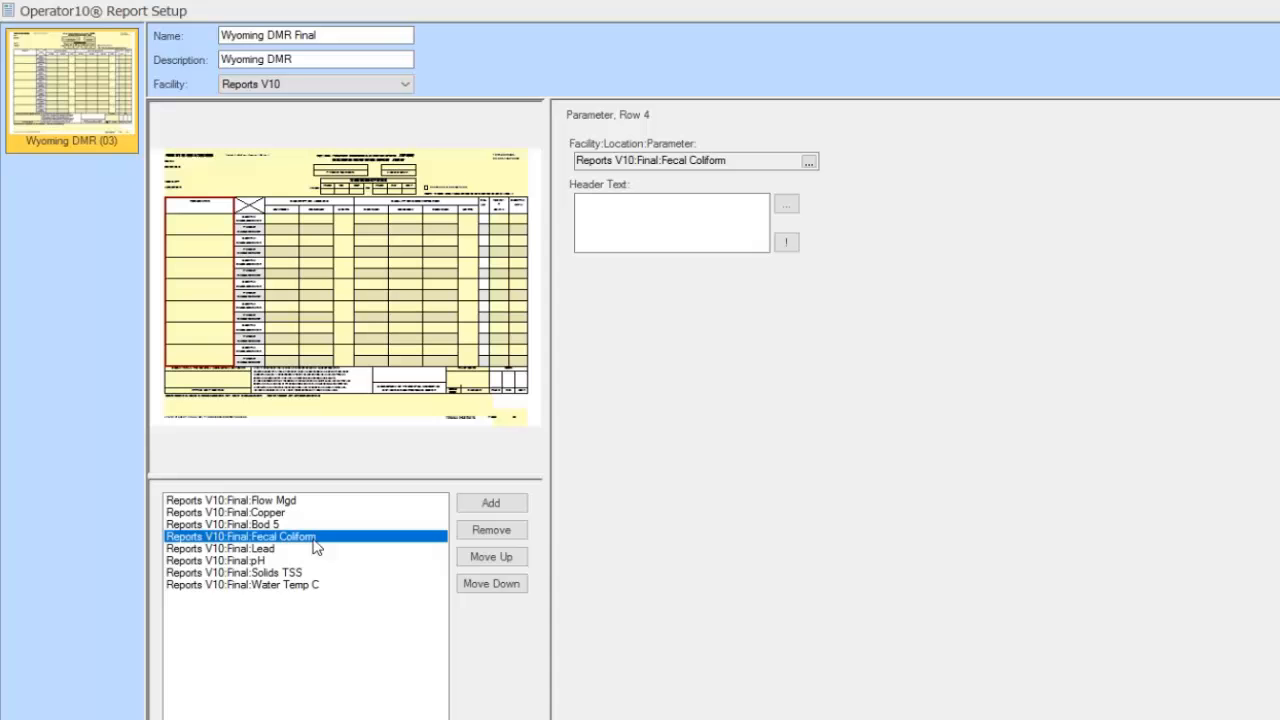
pyautogui.click(503, 559)
pyautogui.click(503, 559)
pyautogui.click(503, 559)
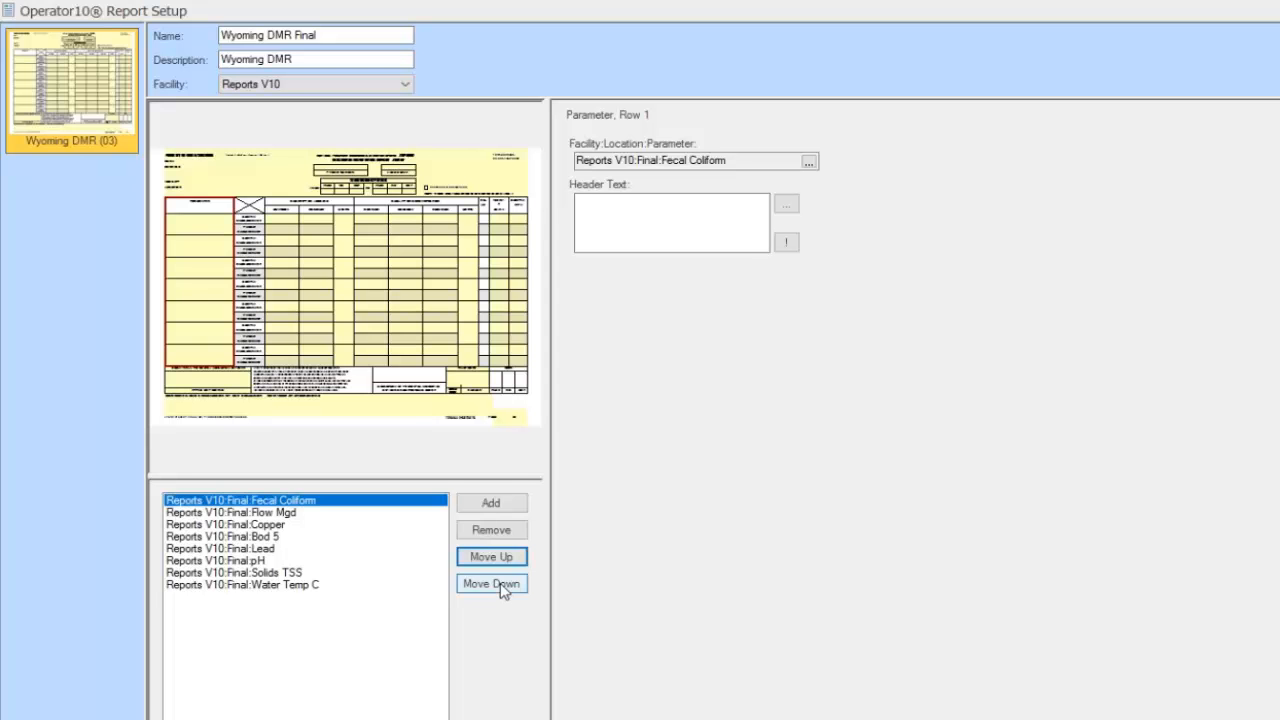
pyautogui.click(502, 588)
pyautogui.click(282, 534)
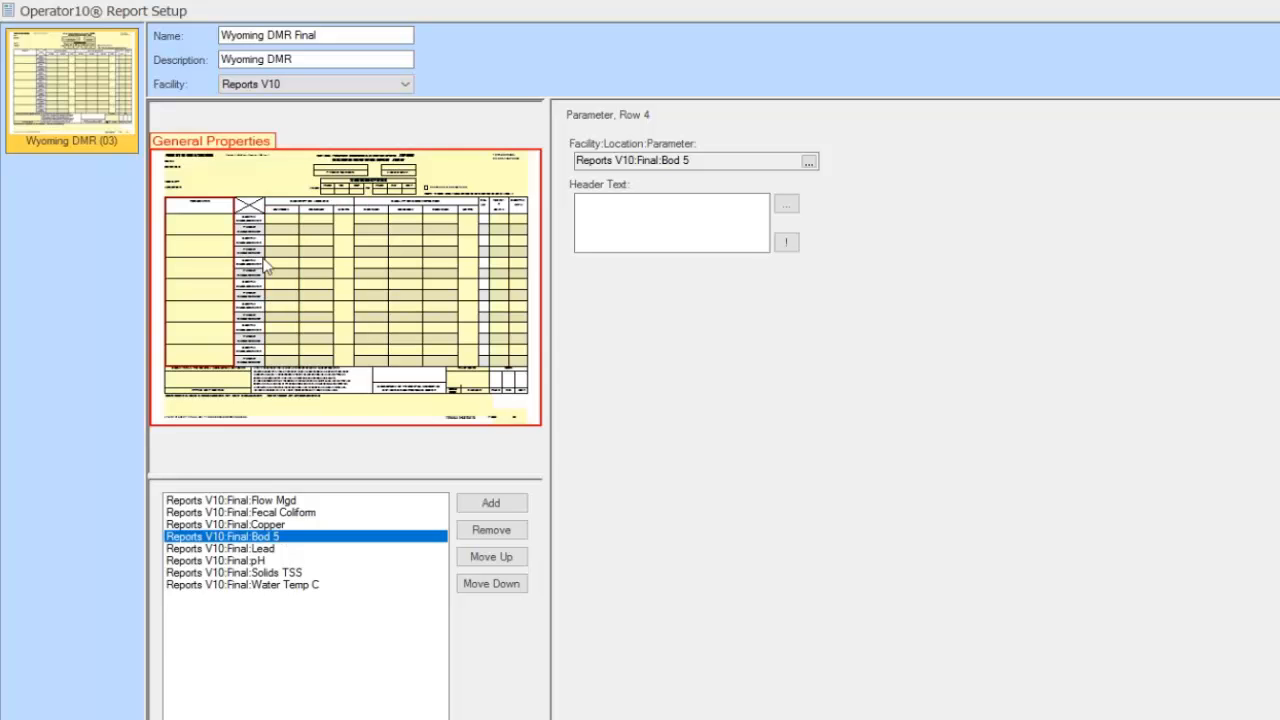
pyautogui.click(283, 500)
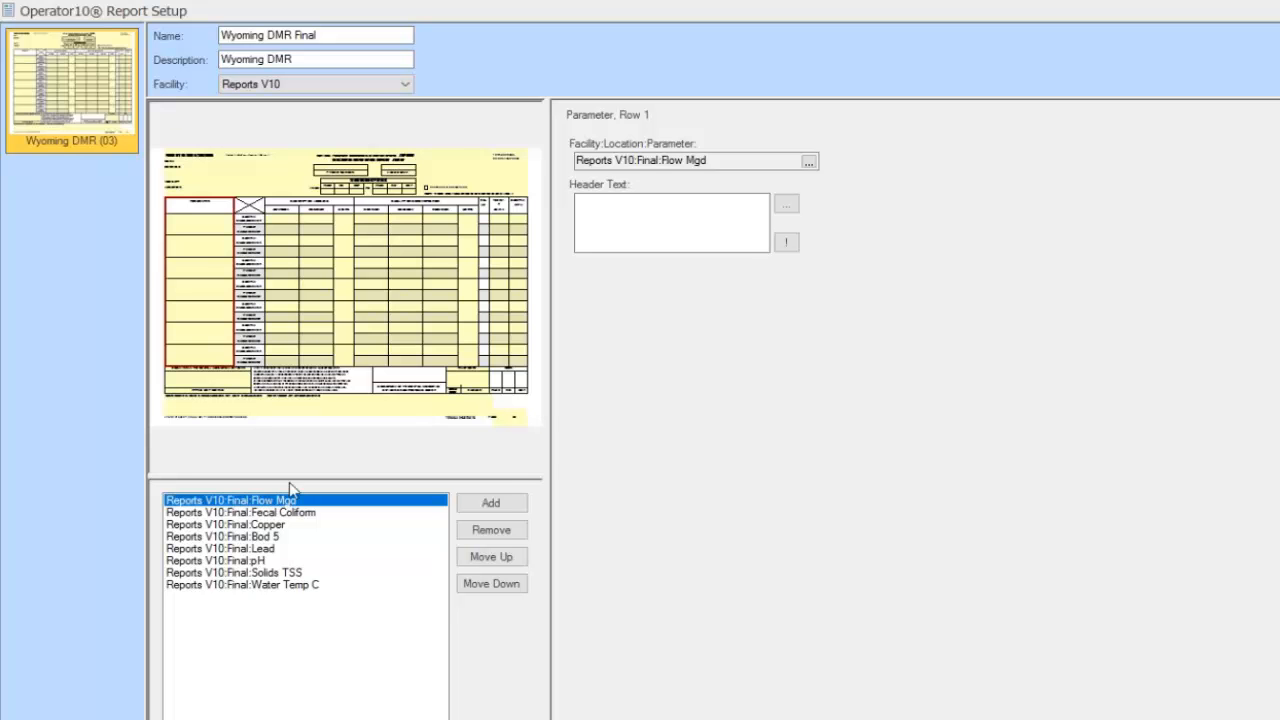
# Open the Parameter Header picker from the Flow Mgd row's Header Text field
pyautogui.click(620, 224)
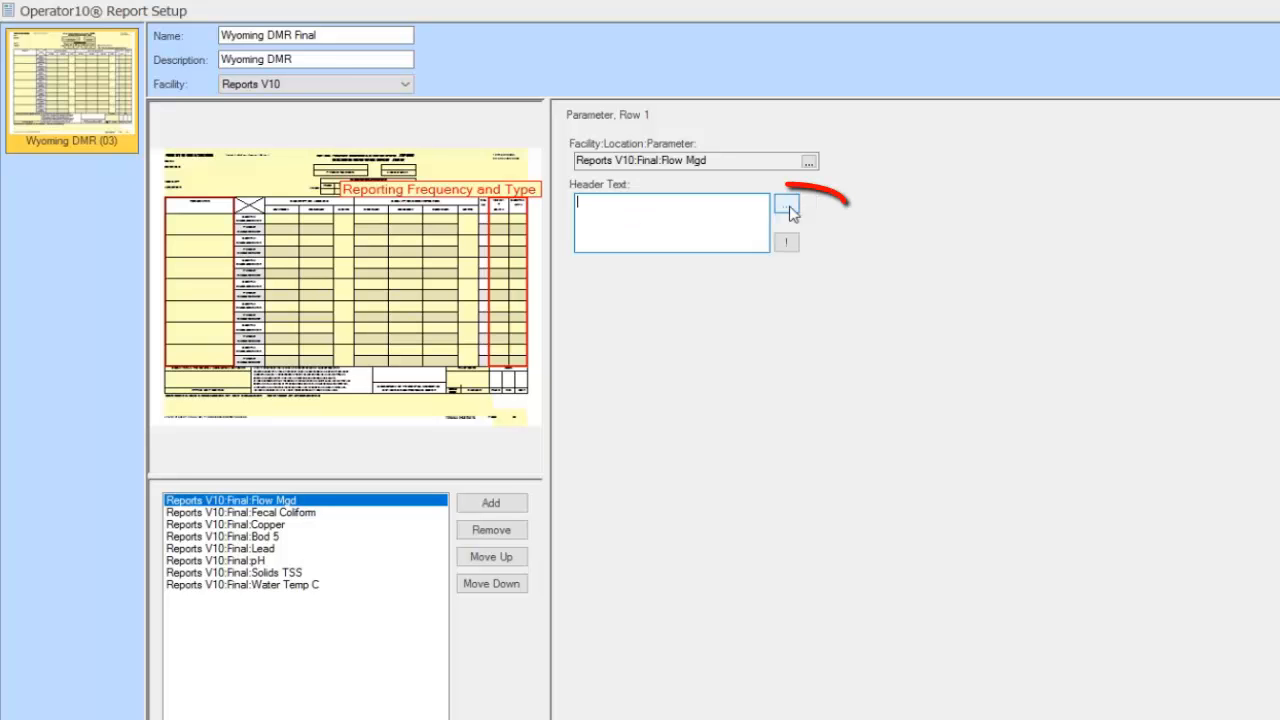
pyautogui.click(787, 206)
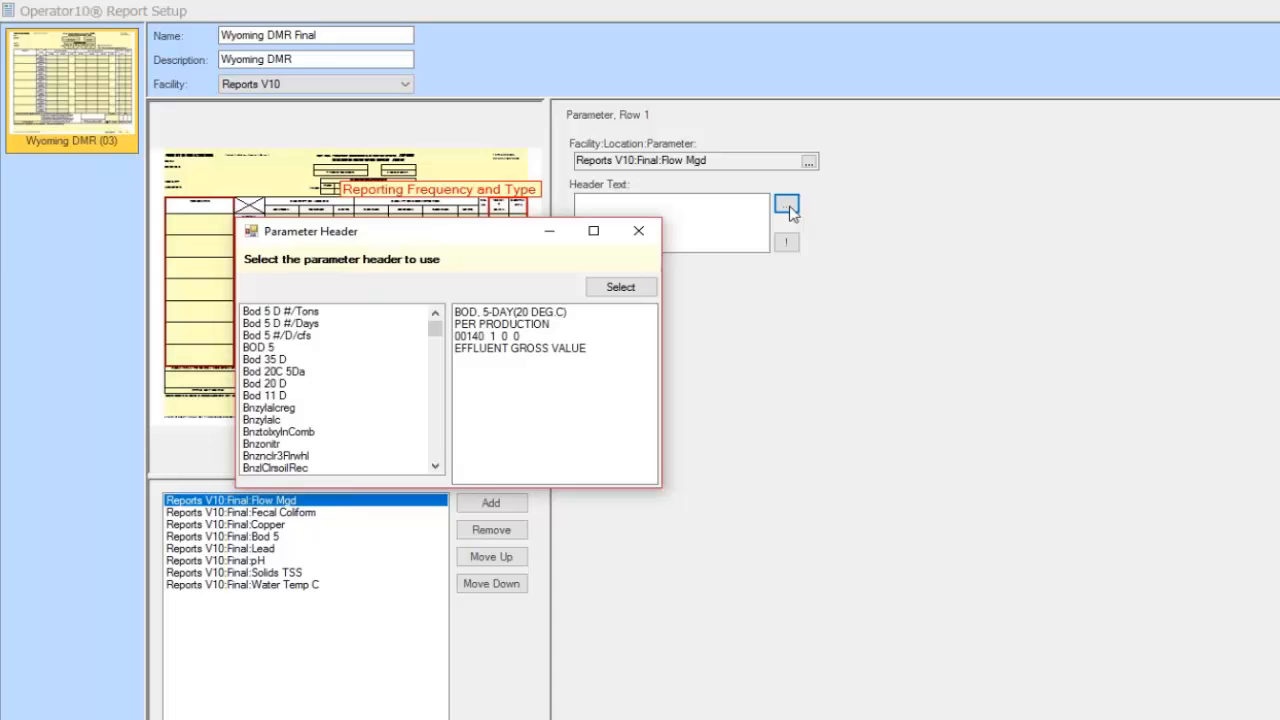
# Browse the Parameter Header list down to the headers starting with F
pyautogui.click(275, 325)
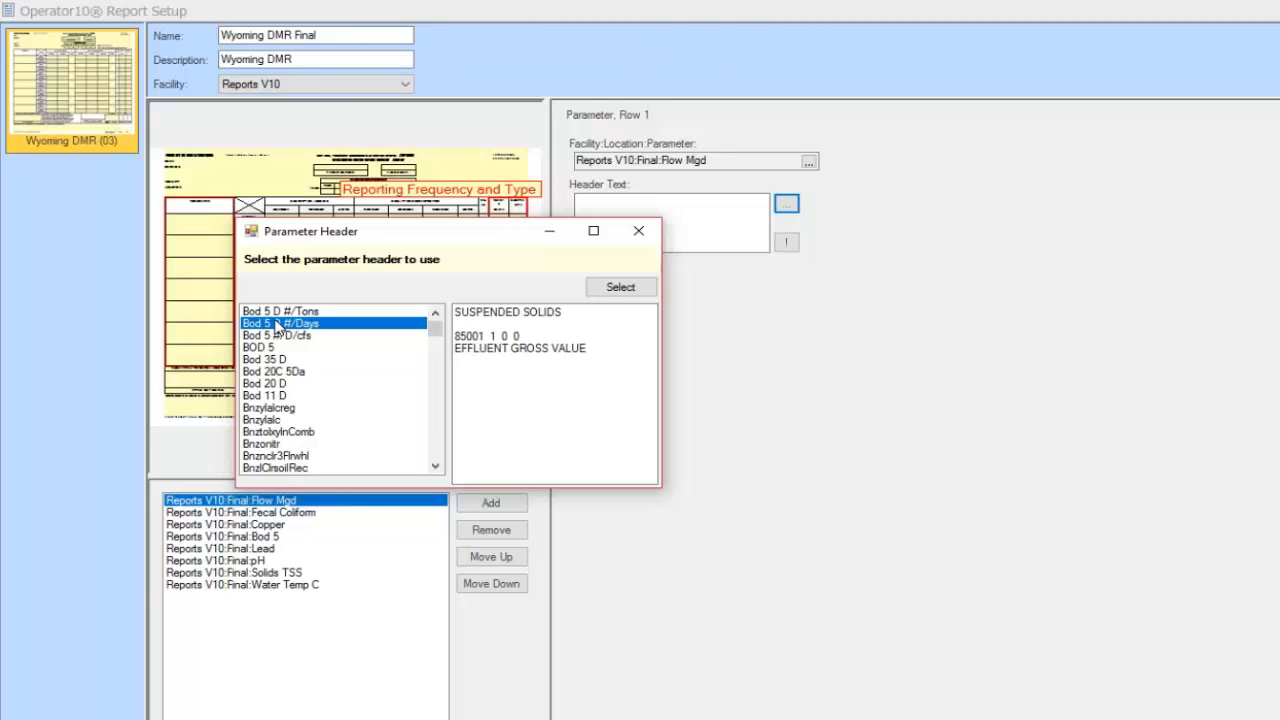
pyautogui.press('f')
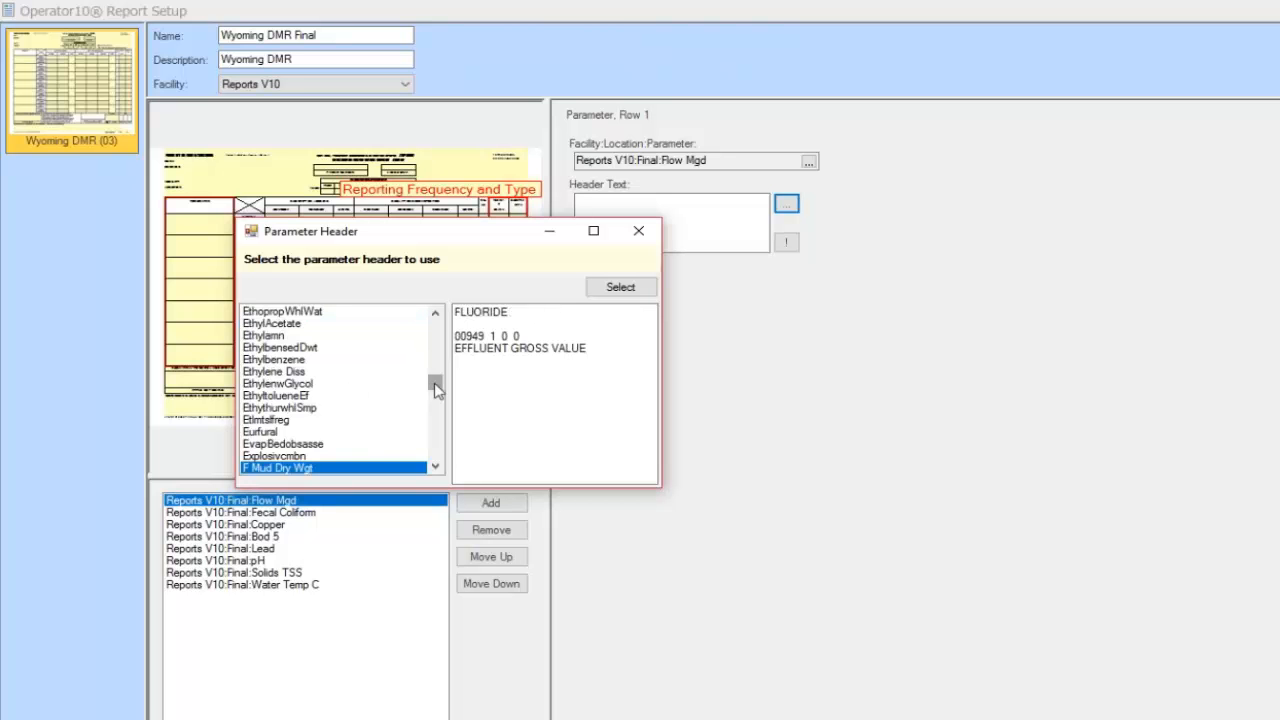
pyautogui.moveTo(436, 390); pyautogui.dragTo(435, 394)
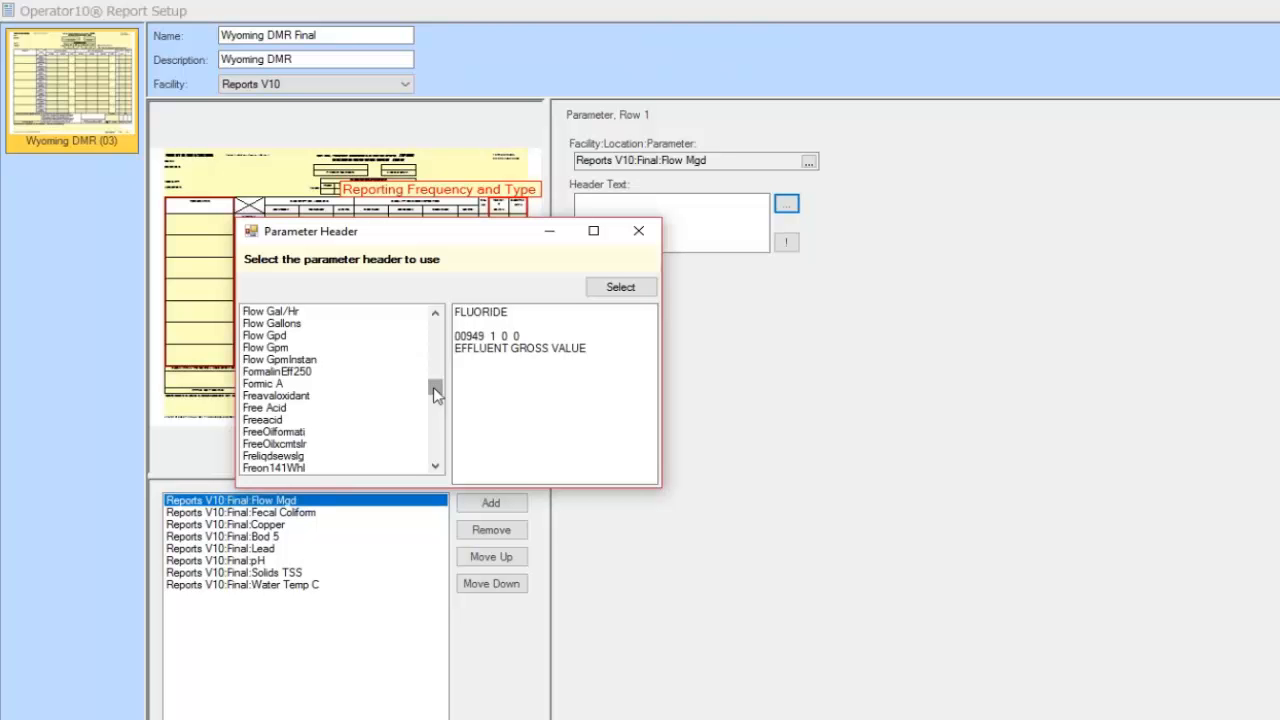
pyautogui.click(436, 314)
pyautogui.click(436, 314)
pyautogui.click(436, 314)
pyautogui.click(436, 314)
pyautogui.click(436, 314)
pyautogui.click(436, 314)
pyautogui.click(436, 314)
pyautogui.click(436, 314)
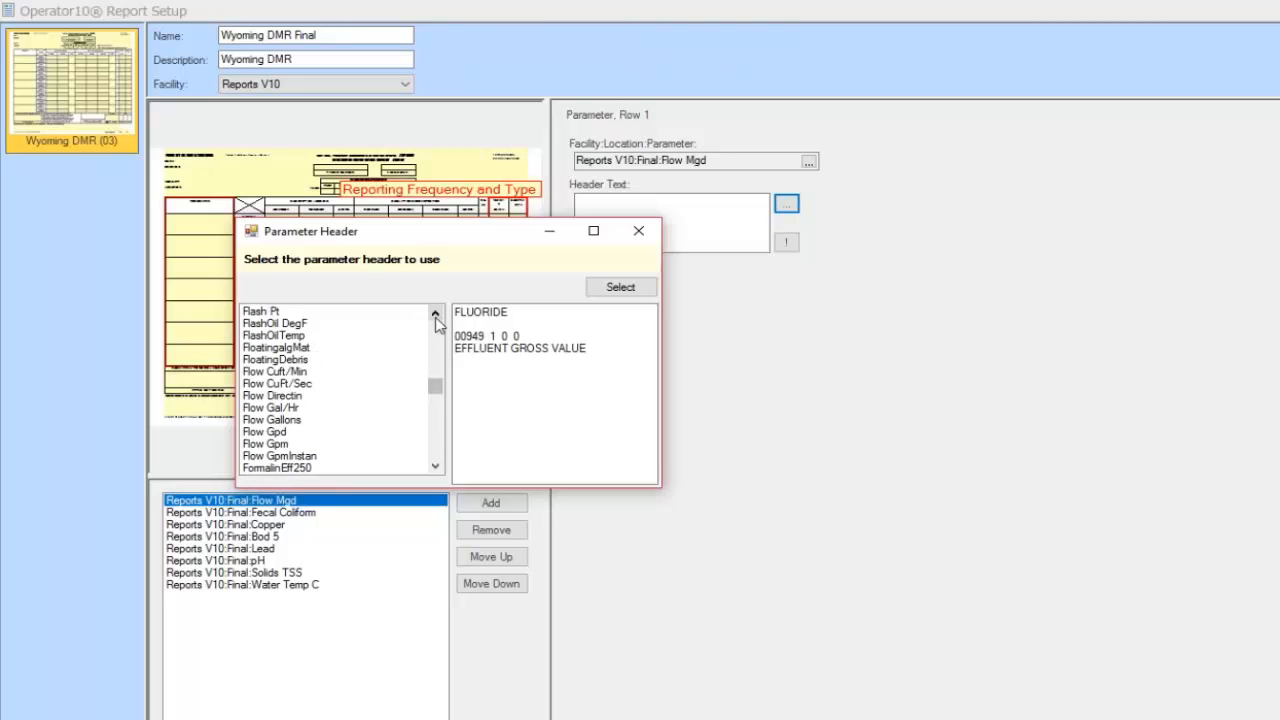
pyautogui.click(437, 467)
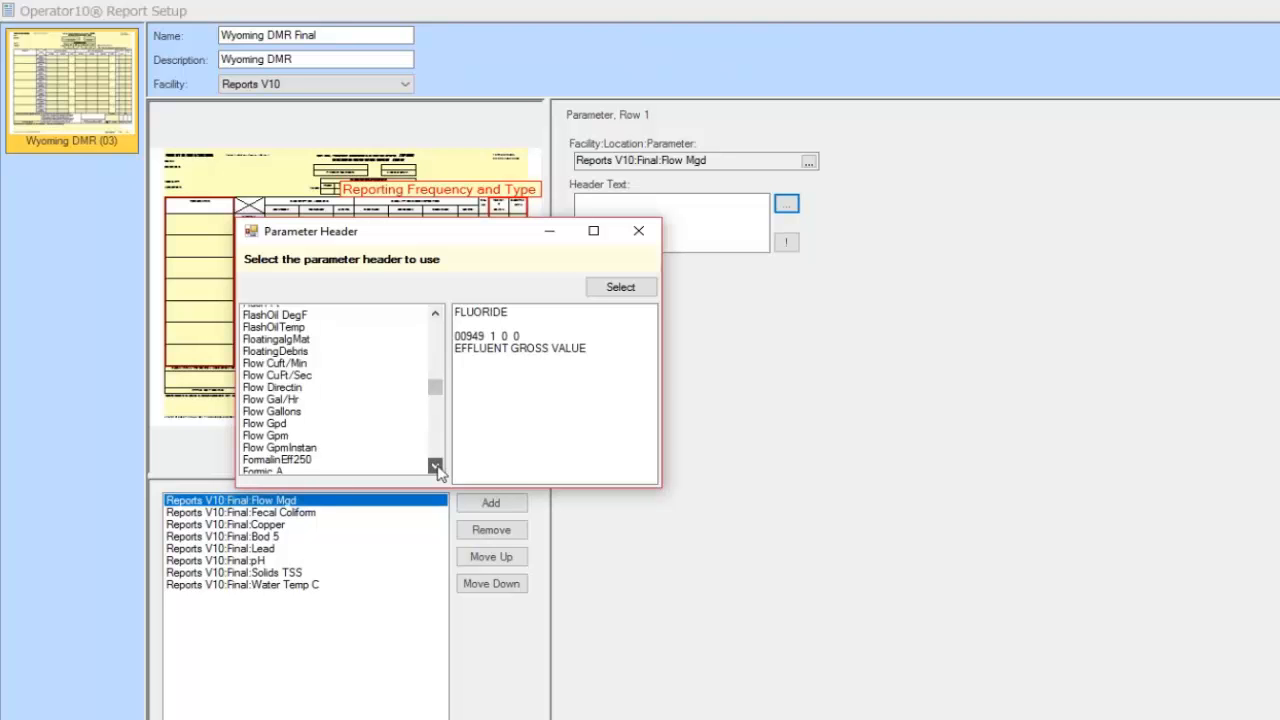
pyautogui.click(437, 467)
pyautogui.click(437, 467)
pyautogui.click(437, 467)
pyautogui.click(437, 467)
pyautogui.click(437, 467)
pyautogui.click(437, 467)
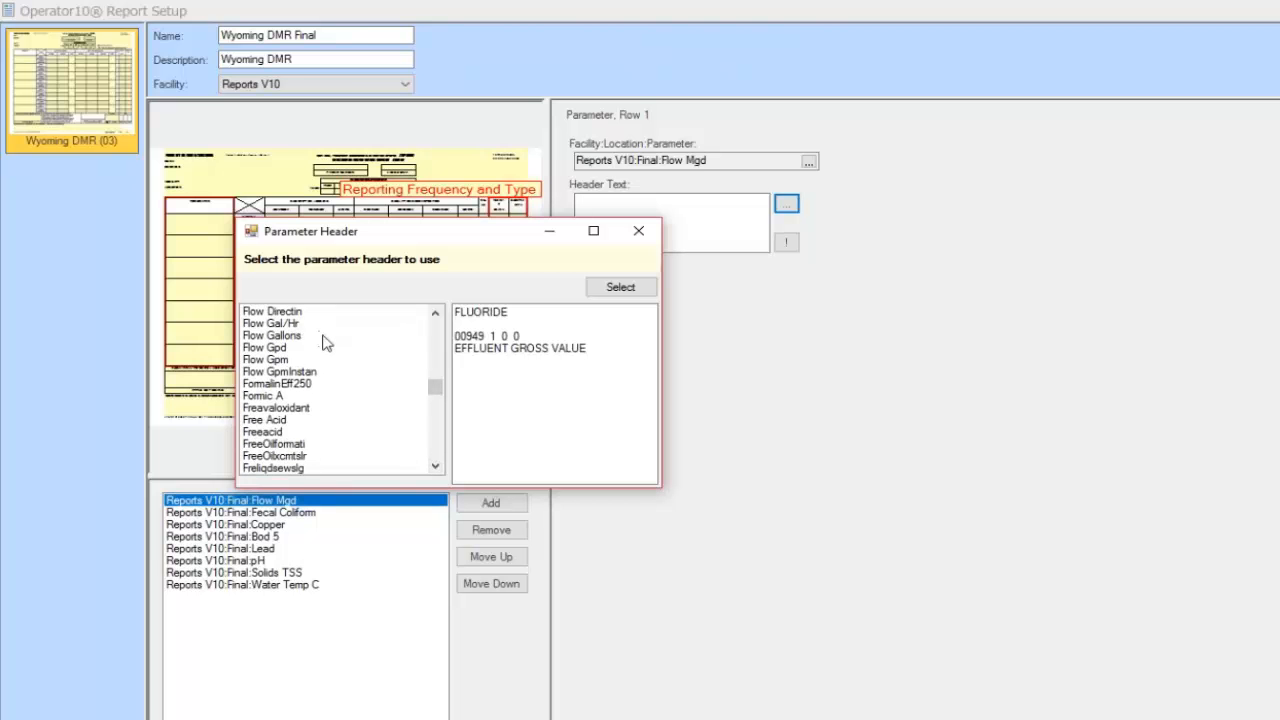
# Apply the Flow Gpd 'FLOW RATE 00056' EFFLUENT GROSS VALUE header to Flow Mgd
pyautogui.click(290, 338)
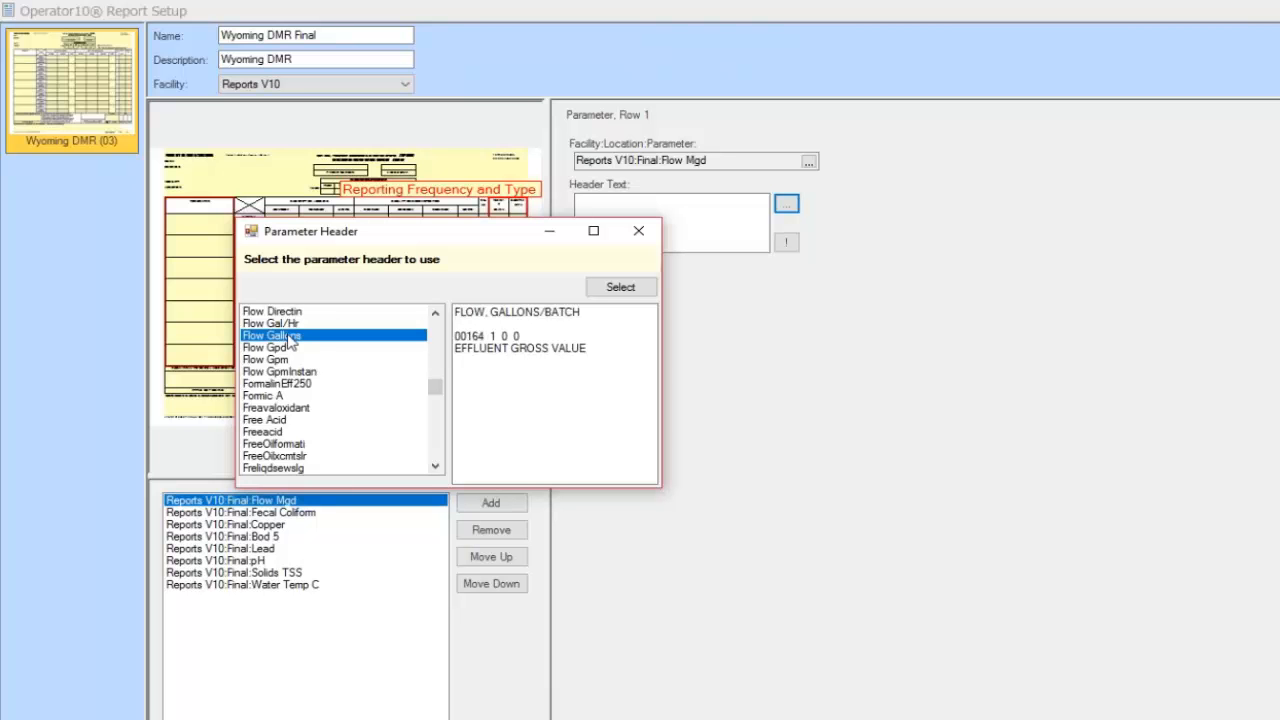
pyautogui.click(286, 348)
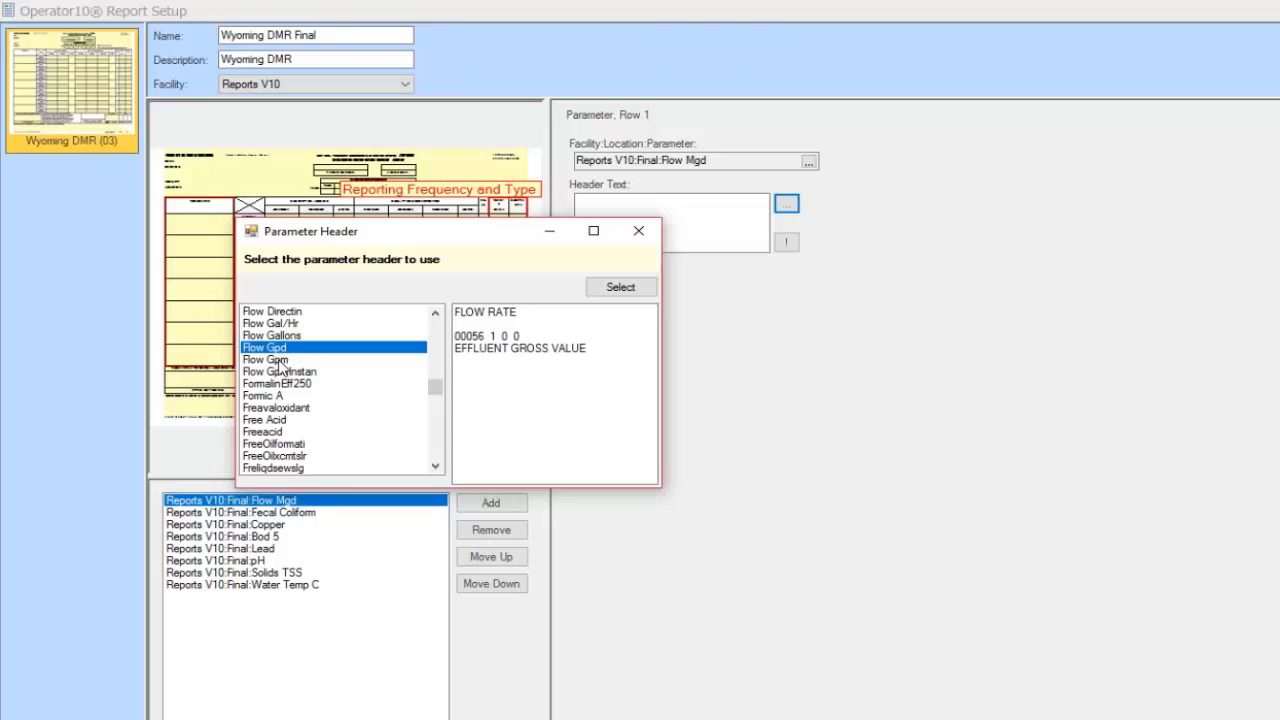
pyautogui.click(604, 290)
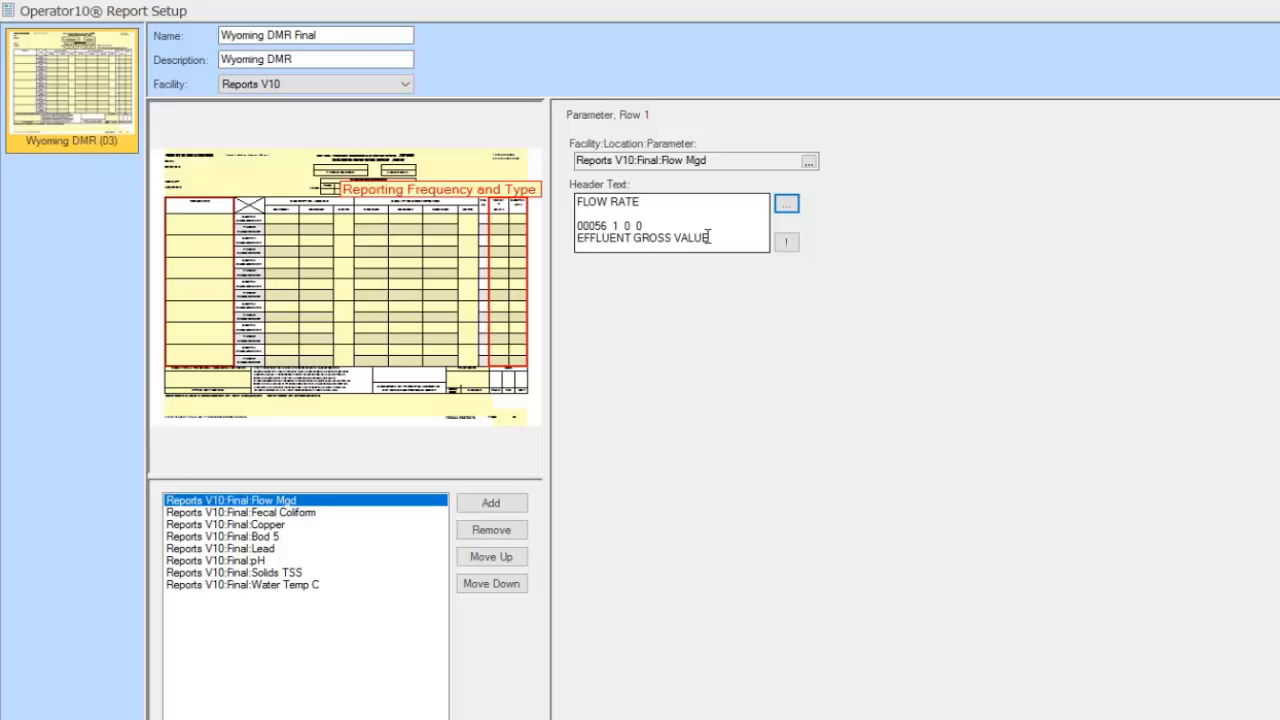
pyautogui.click(789, 246)
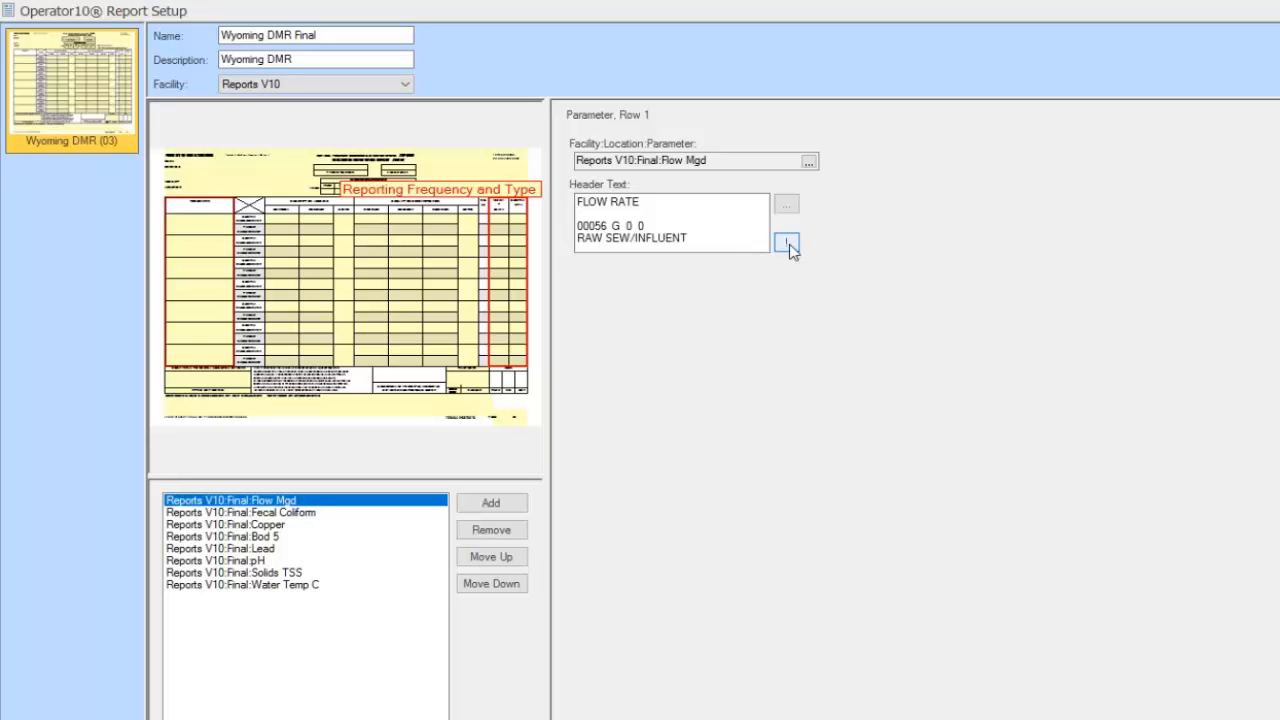
pyautogui.click(789, 246)
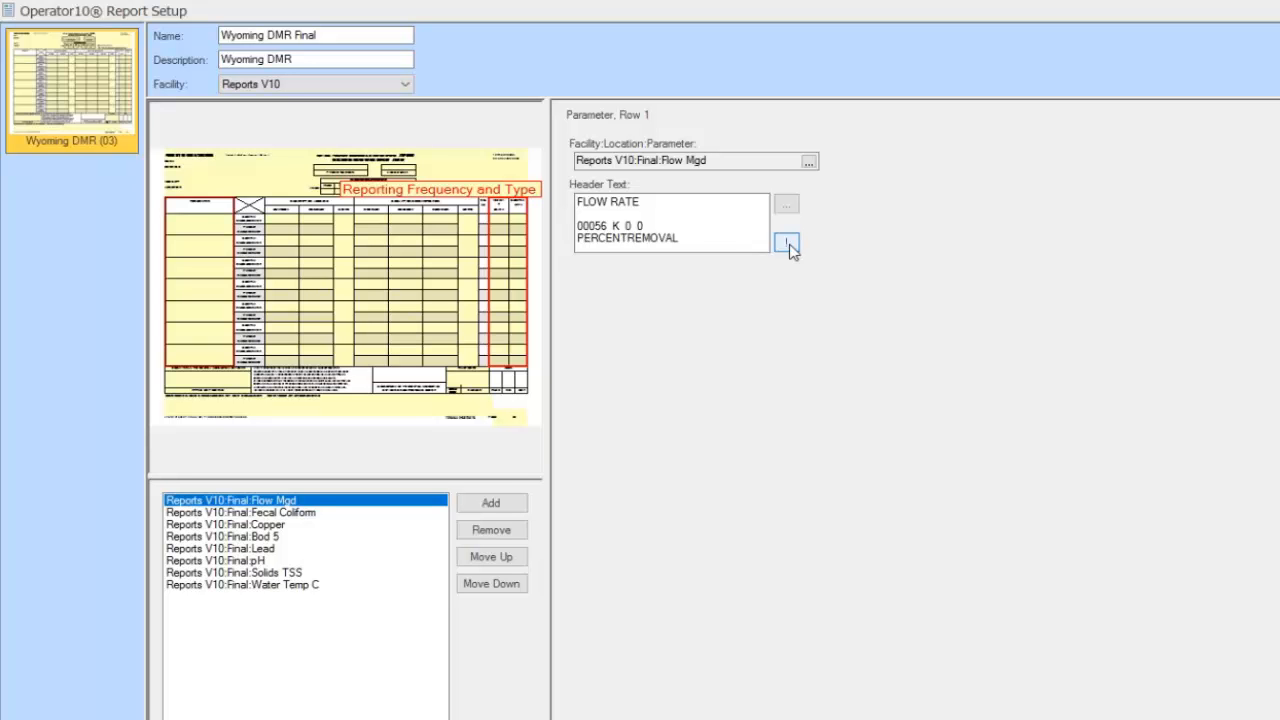
pyautogui.click(787, 245)
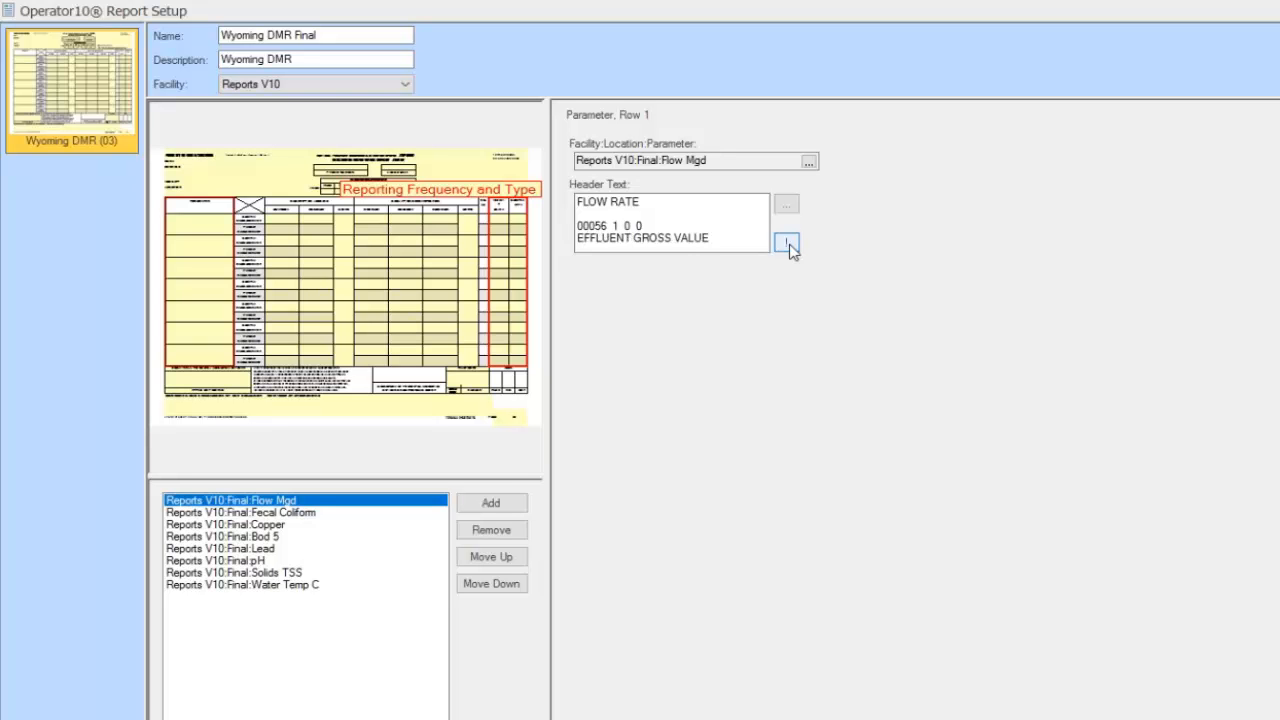
pyautogui.click(789, 246)
pyautogui.click(789, 246)
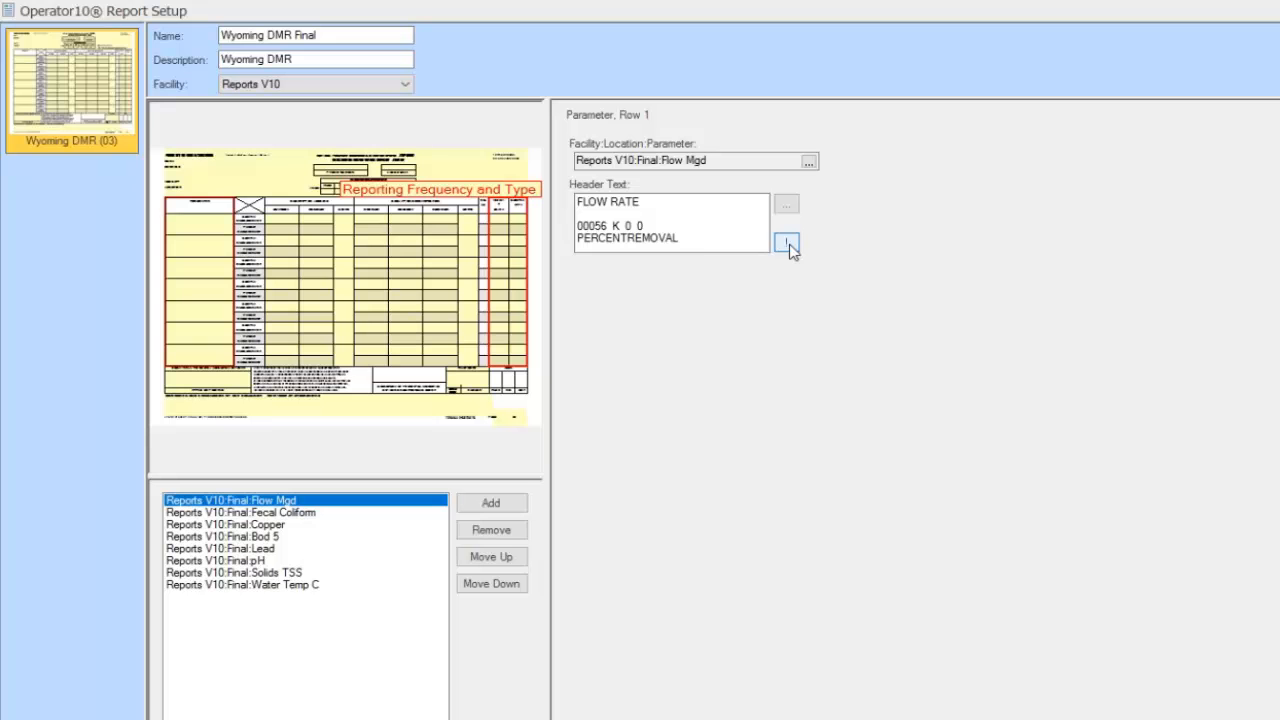
pyautogui.click(788, 245)
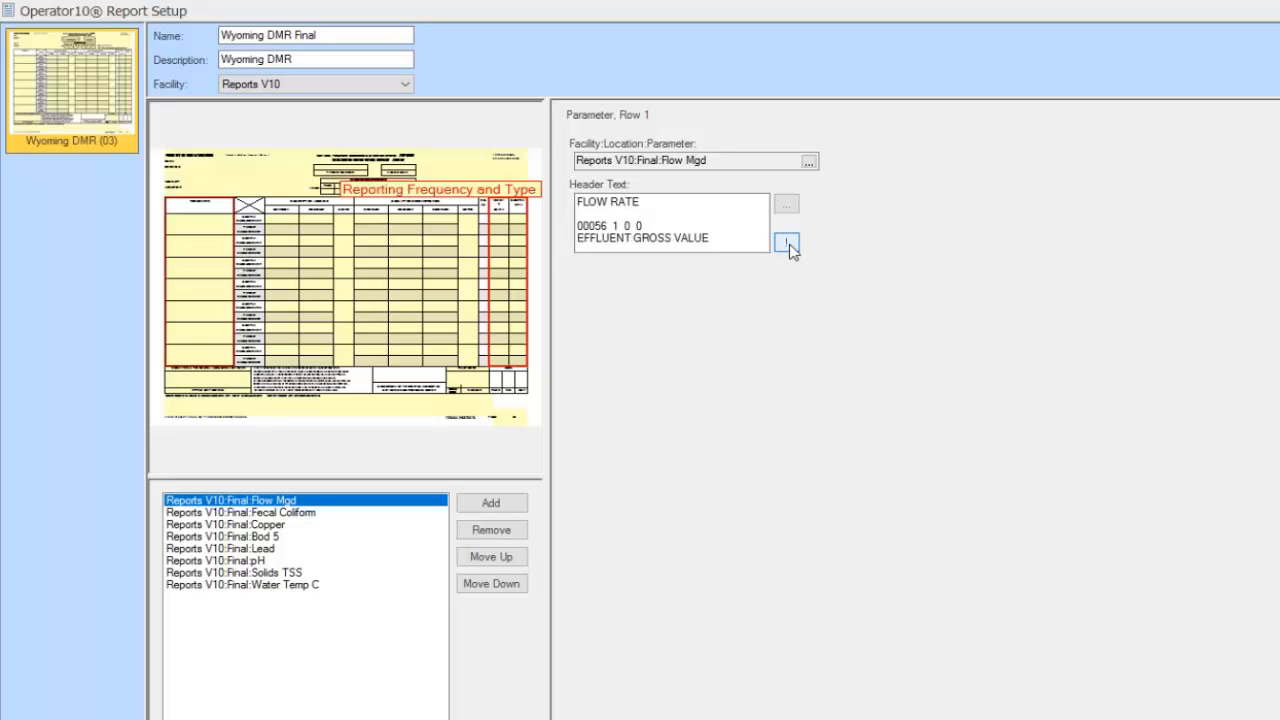
pyautogui.click(788, 245)
pyautogui.click(788, 245)
pyautogui.click(788, 245)
# Clear the blank line so the Flow Mgd header reads just FLOW RATE, then select the Fecal Coliform row
pyautogui.moveTo(662, 161); pyautogui.dragTo(716, 159)
pyautogui.hotkey('ctrl', 'c')
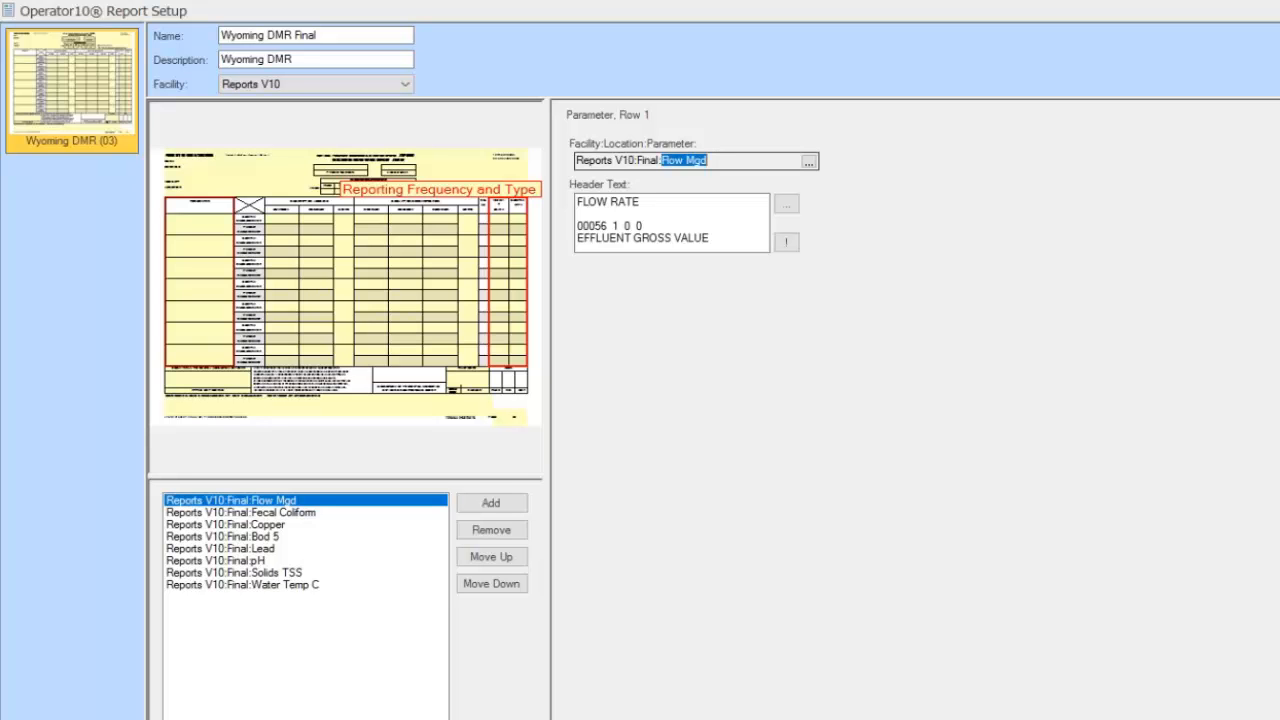
pyautogui.click(594, 214)
pyautogui.hotkey('ctrl', 'v')
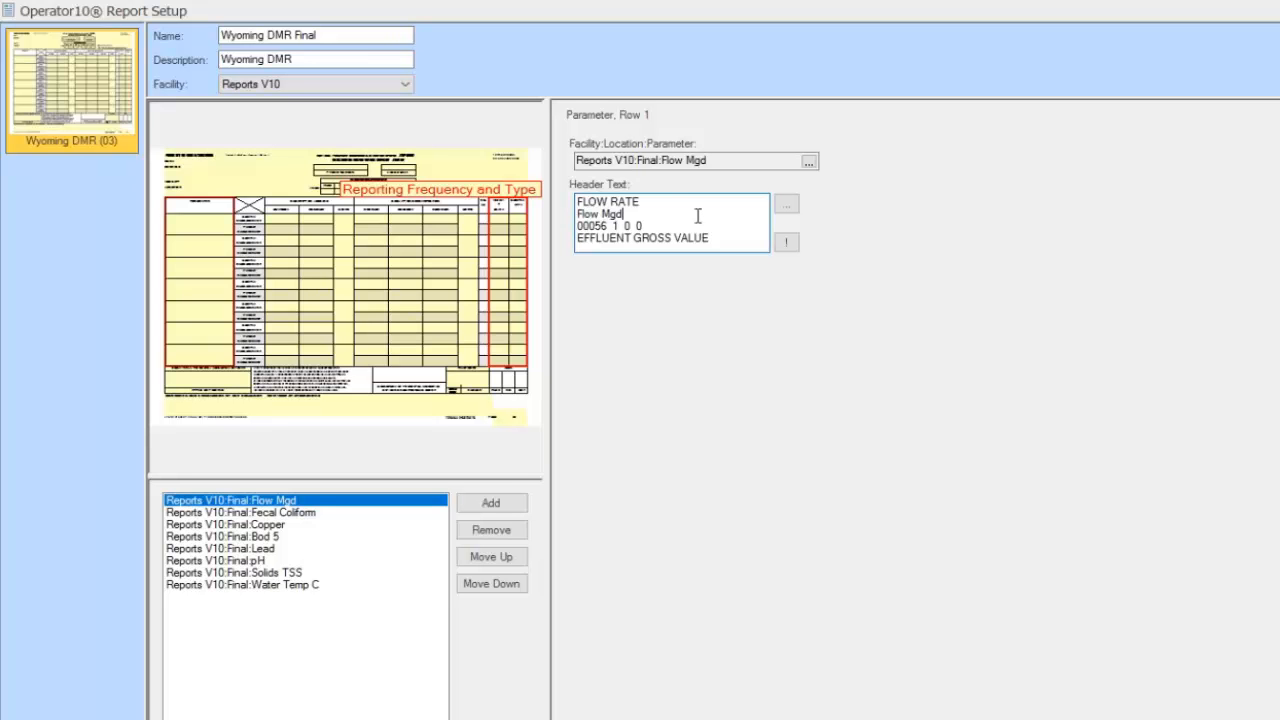
pyautogui.press('BackSpace')
pyautogui.press('BackSpace')
pyautogui.press('BackSpace')
pyautogui.press('BackSpace')
pyautogui.press('BackSpace')
pyautogui.press('BackSpace')
pyautogui.press('BackSpace')
pyautogui.press('BackSpace')
pyautogui.press('BackSpace')
pyautogui.press('BackSpace')
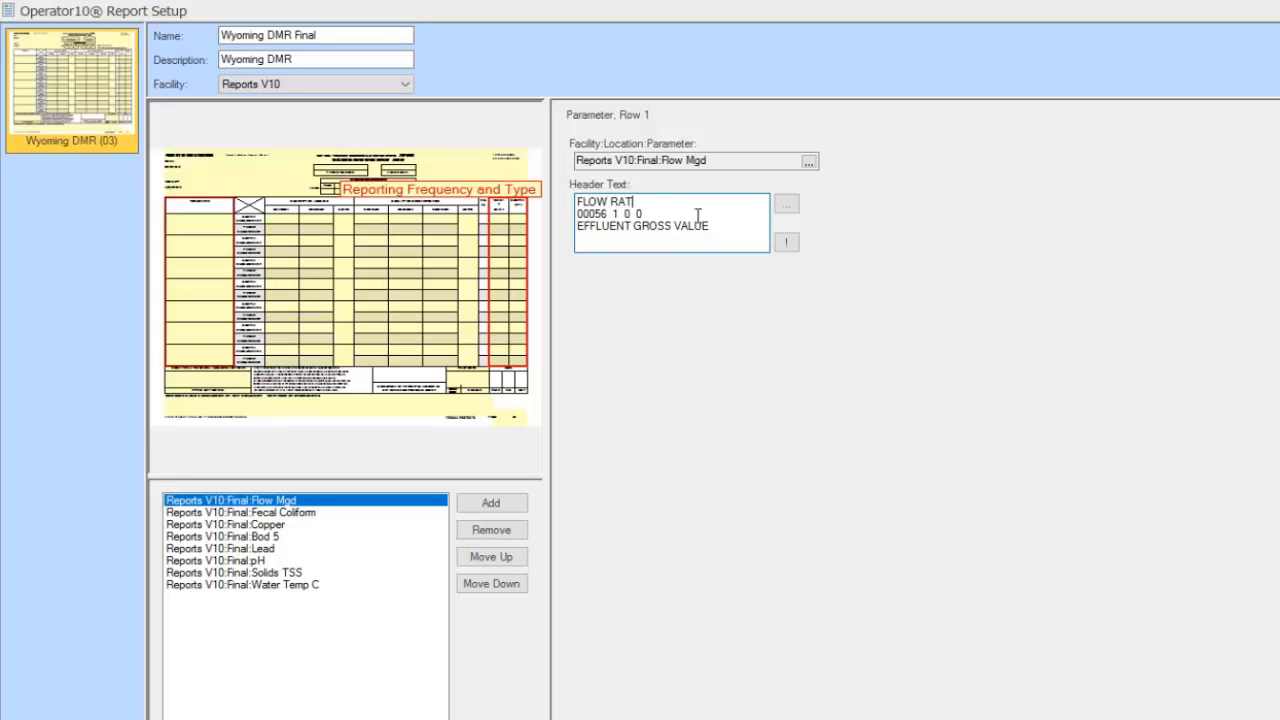
pyautogui.write('e')
pyautogui.press('BackSpace')
pyautogui.write('E')
pyautogui.click(731, 223)
pyautogui.click(291, 517)
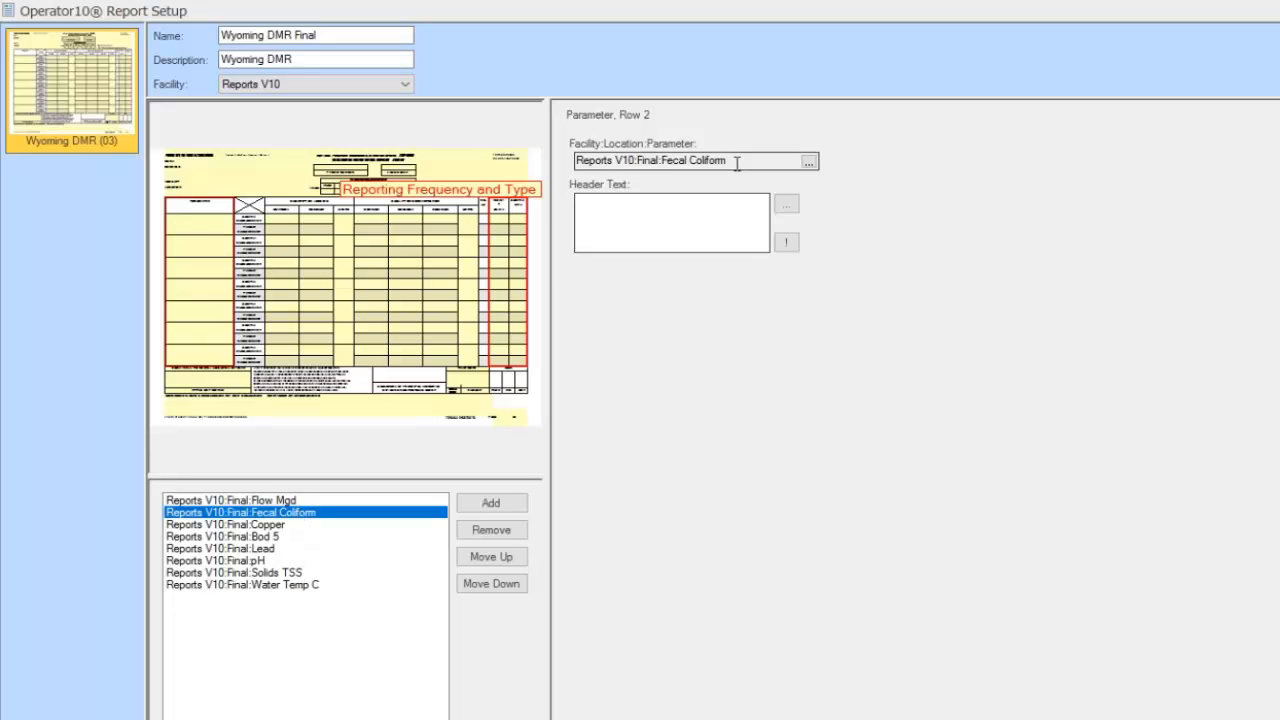
# Head the Fecal Coliform row with its own name and the Copper row with 'Final Copper'
pyautogui.moveTo(730, 160); pyautogui.dragTo(660, 163)
pyautogui.hotkey('ctrl', 'c')
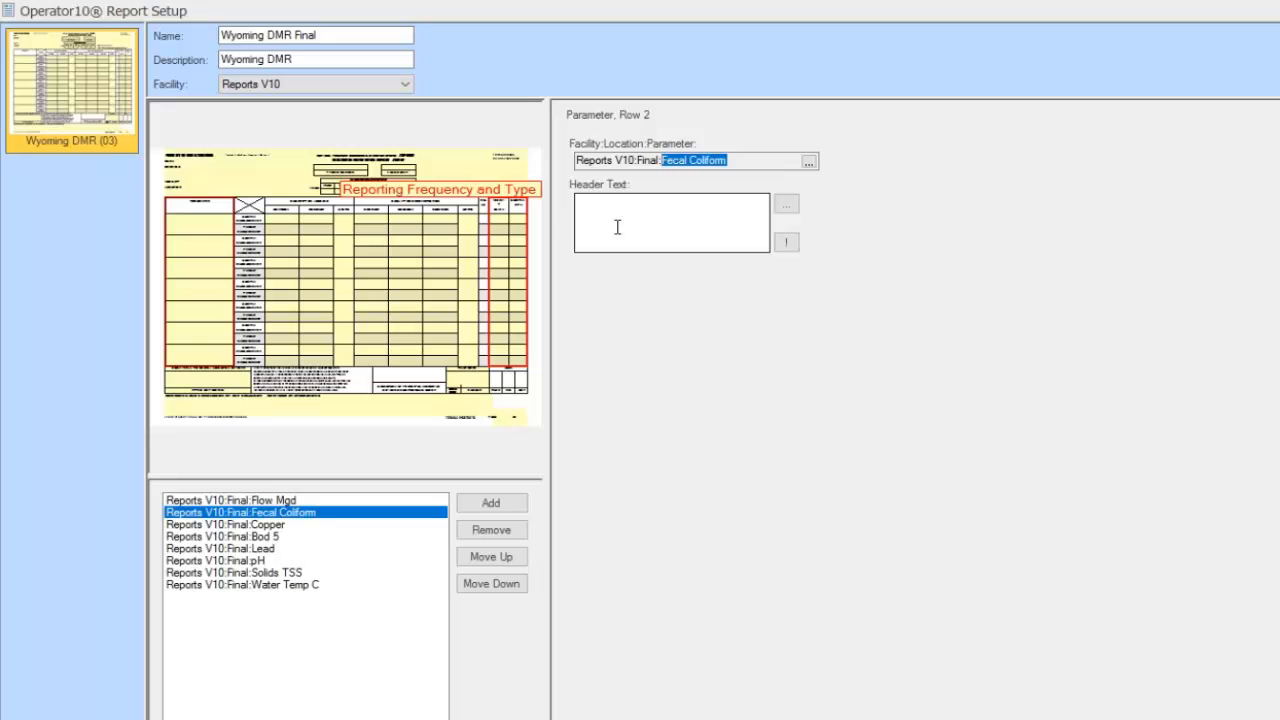
pyautogui.click(646, 204)
pyautogui.hotkey('ctrl', 'v')
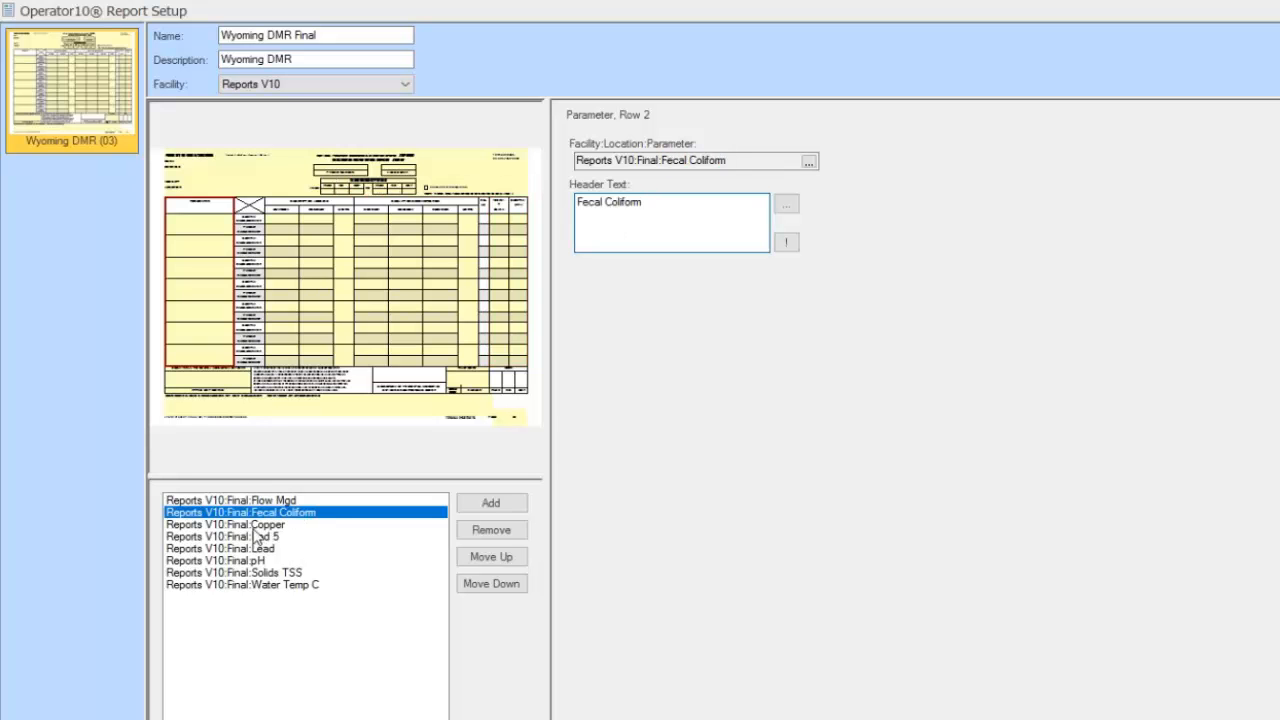
pyautogui.click(254, 527)
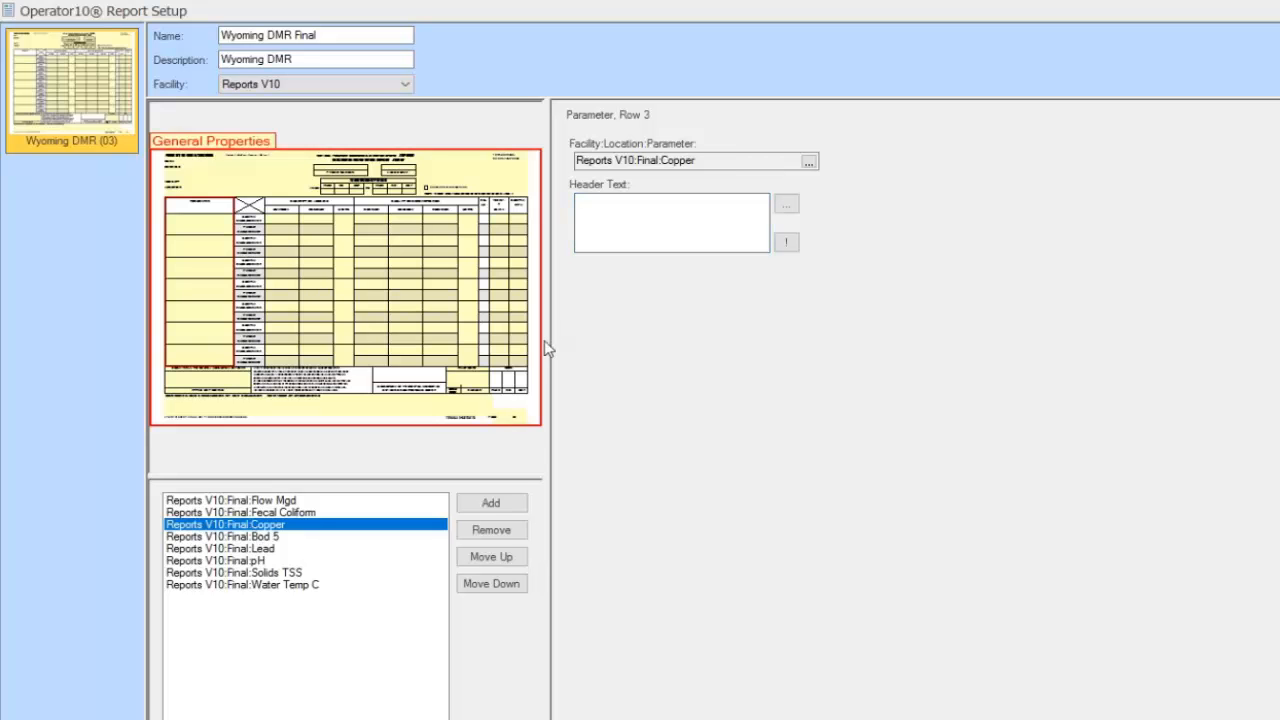
pyautogui.click(634, 210)
pyautogui.write('Final Copper')
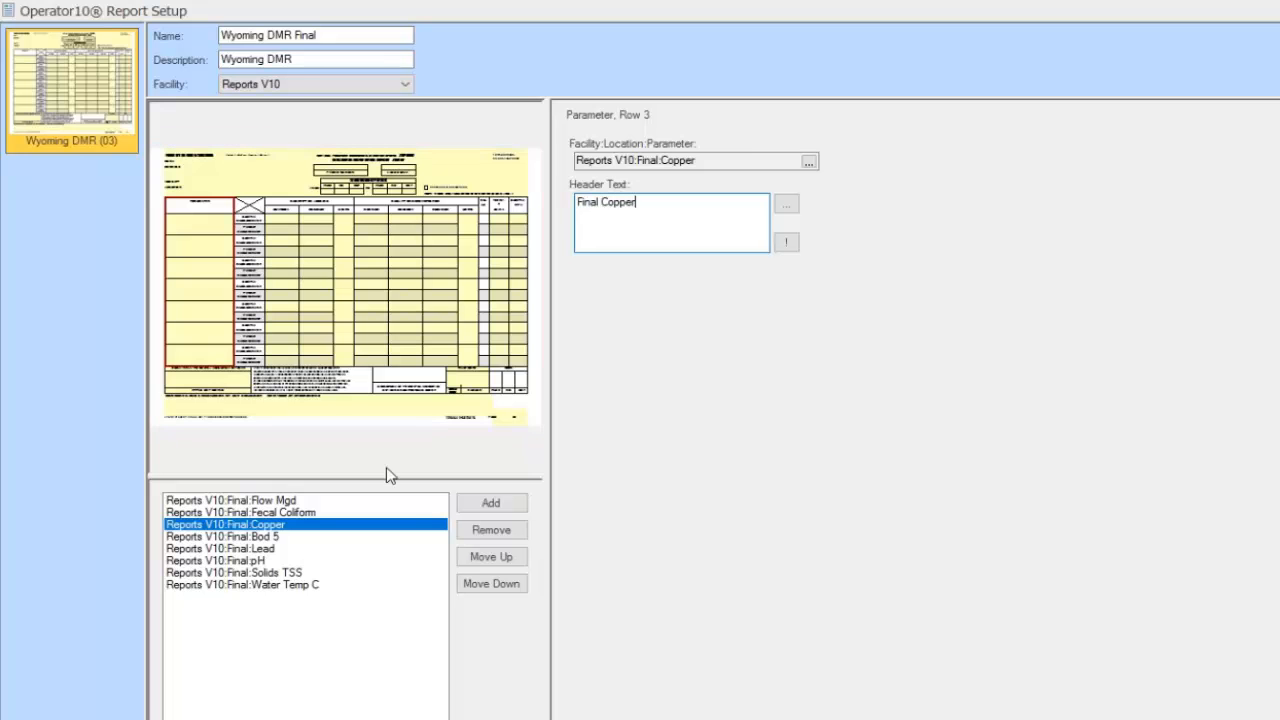
# Head the Bod 5 row 'Final Bod 5' and bring up Flow Mgd's Loading 1 column settings
pyautogui.click(268, 537)
pyautogui.click(625, 220)
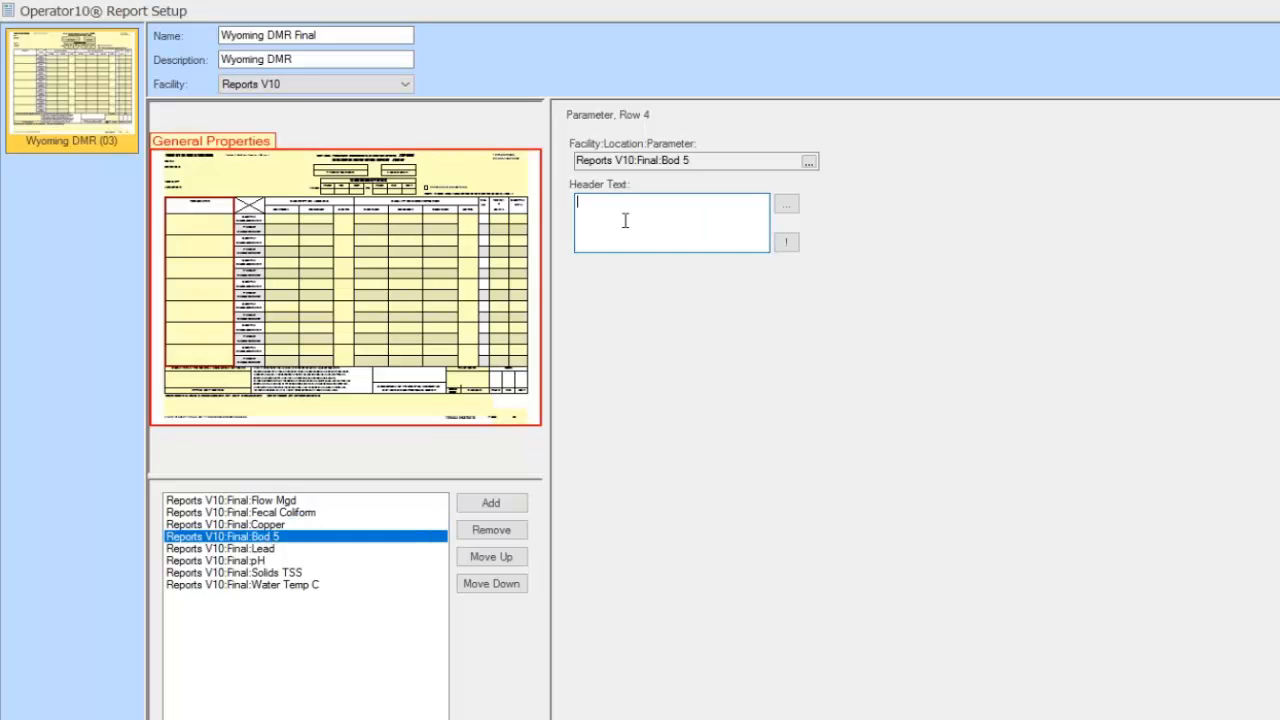
pyautogui.write('Final Bod 5')
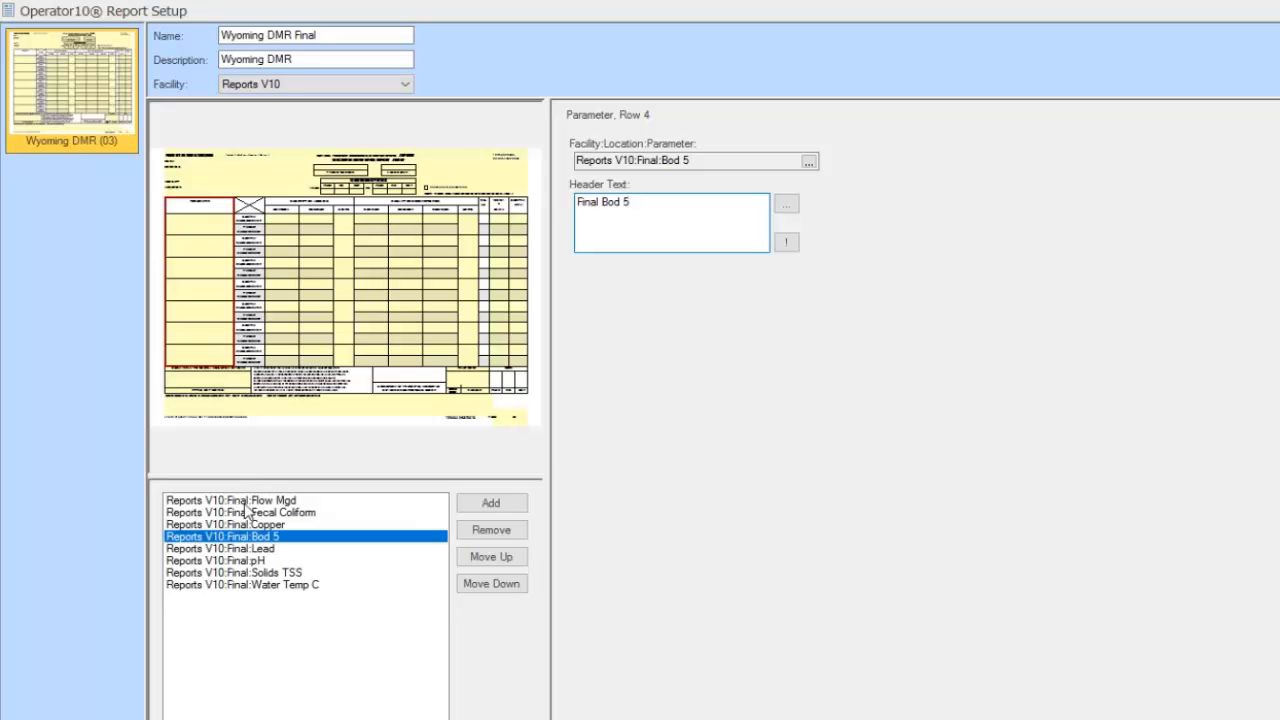
pyautogui.click(246, 502)
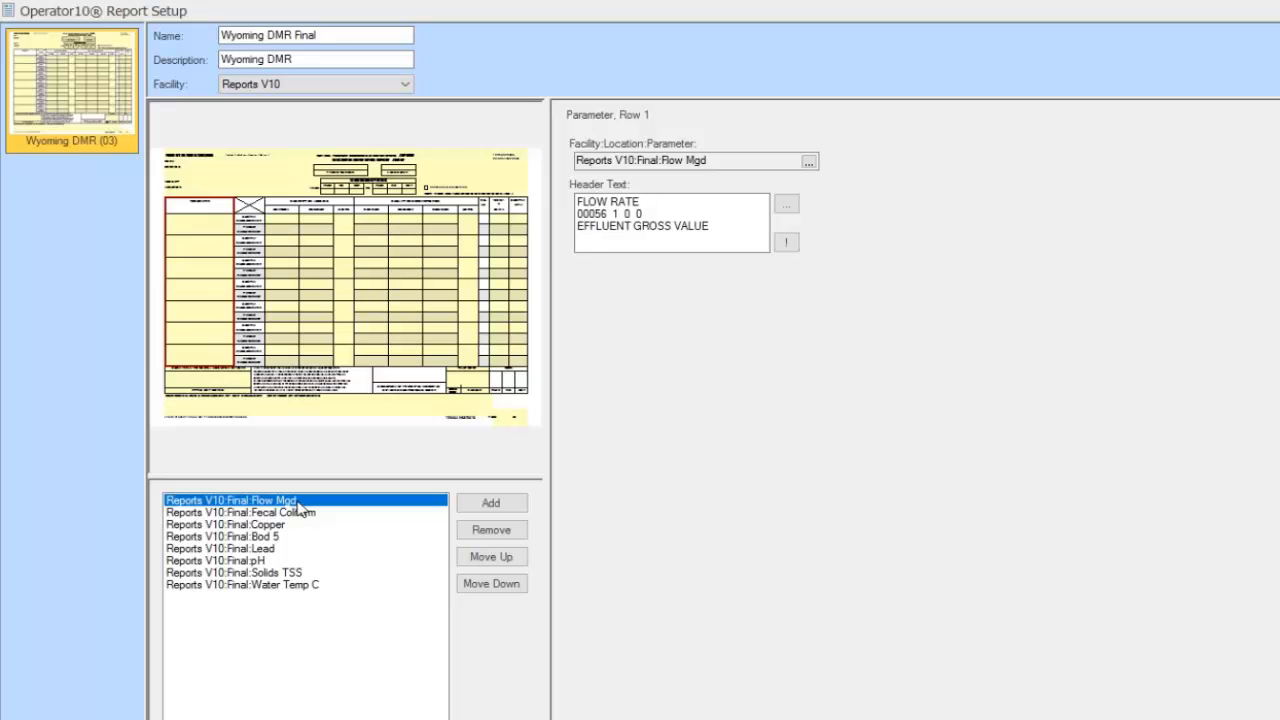
pyautogui.click(288, 231)
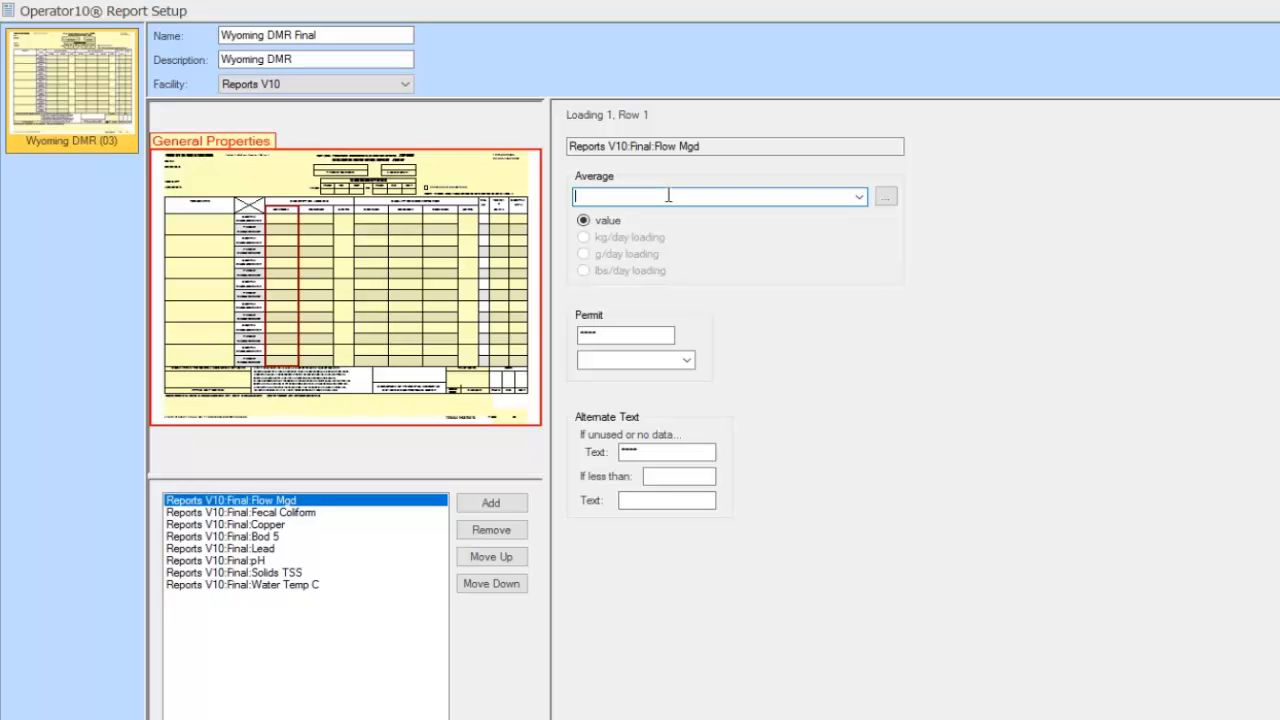
# Review the Loading 1 Average formula choices and dismiss the list without picking one
pyautogui.click(859, 199)
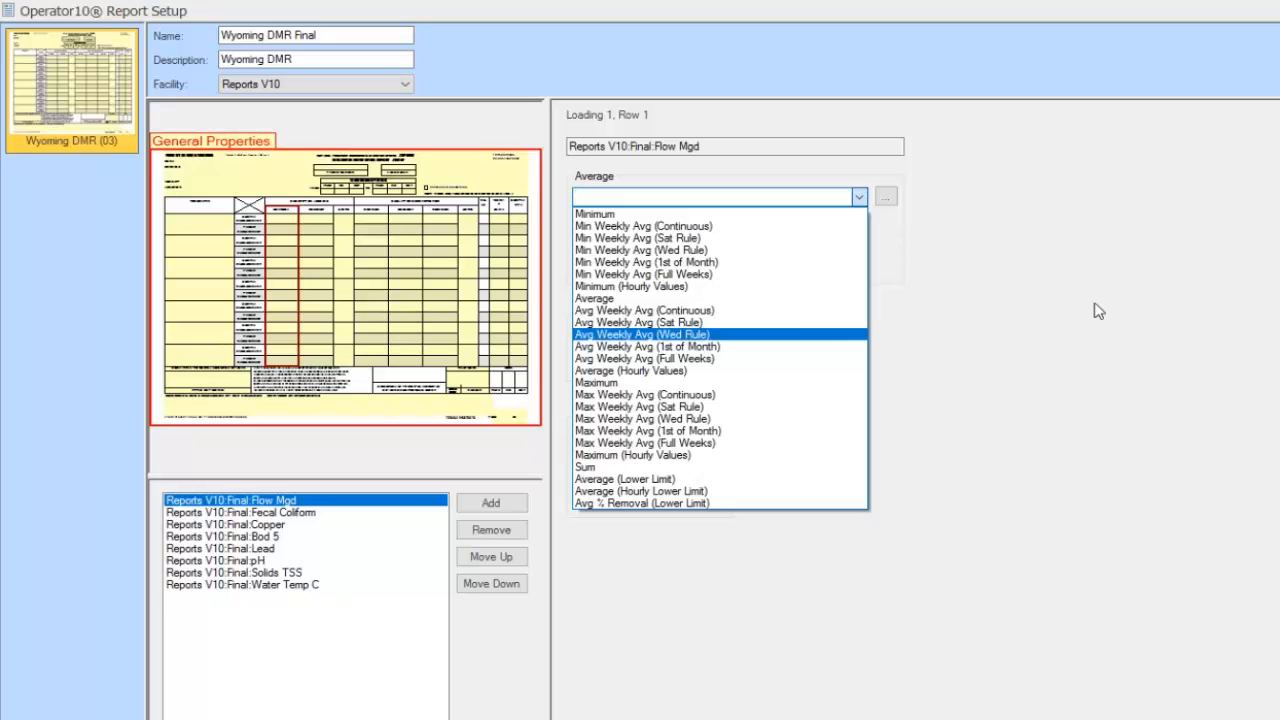
pyautogui.press('Escape')
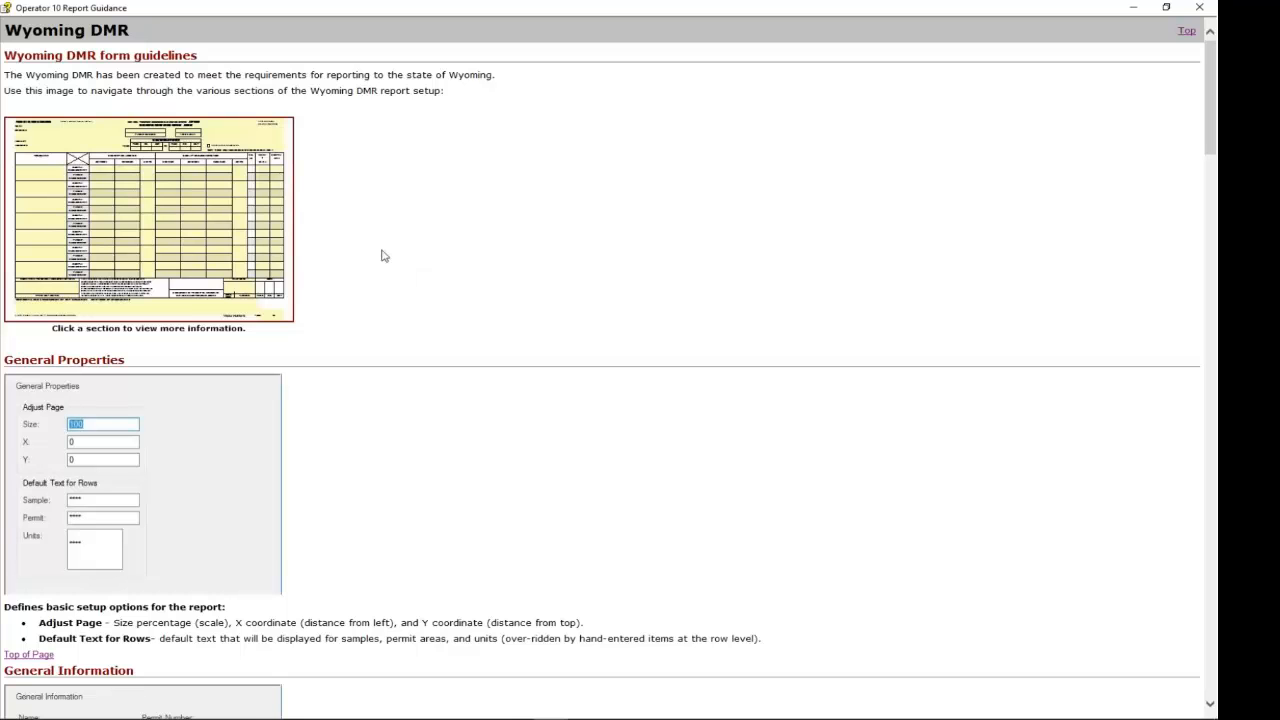
pyautogui.scroll(-3, 382, 253)
pyautogui.scroll(-3, 382, 253)
pyautogui.scroll(-3, 608, 367)
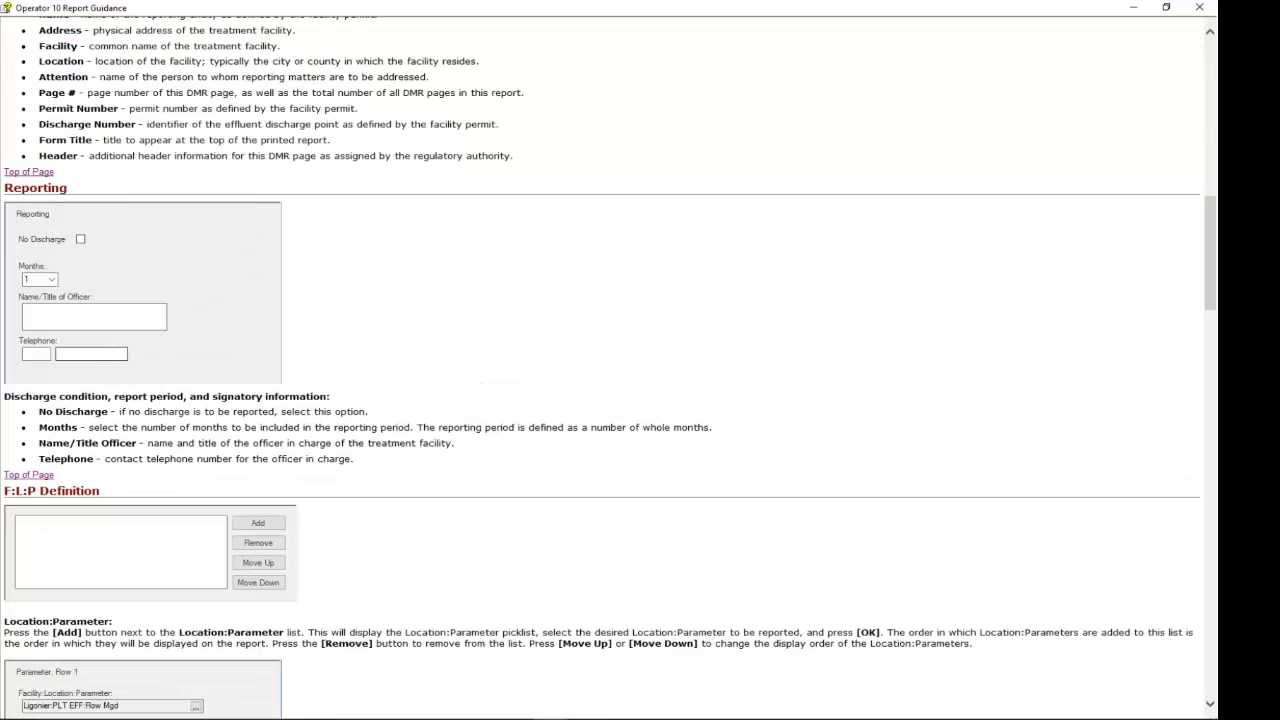
pyautogui.scroll(-3, 608, 367)
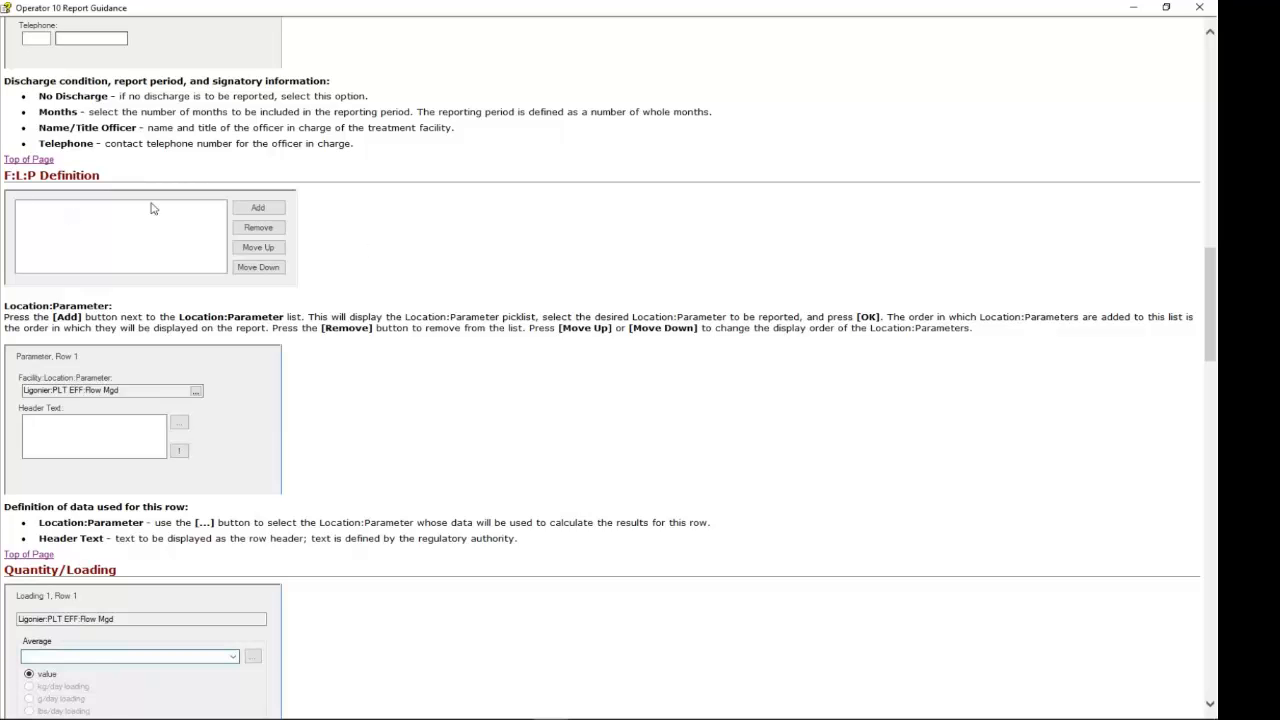
pyautogui.scroll(3, 352, 187)
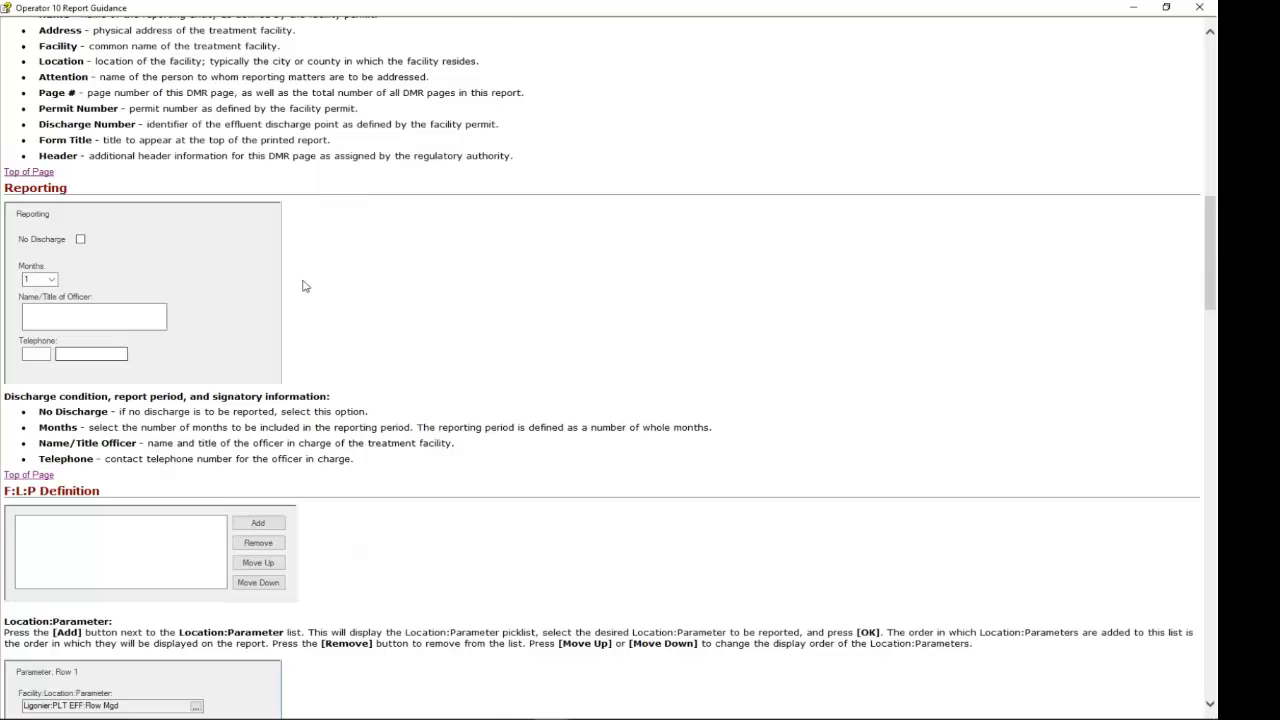
pyautogui.scroll(-1, 330, 289)
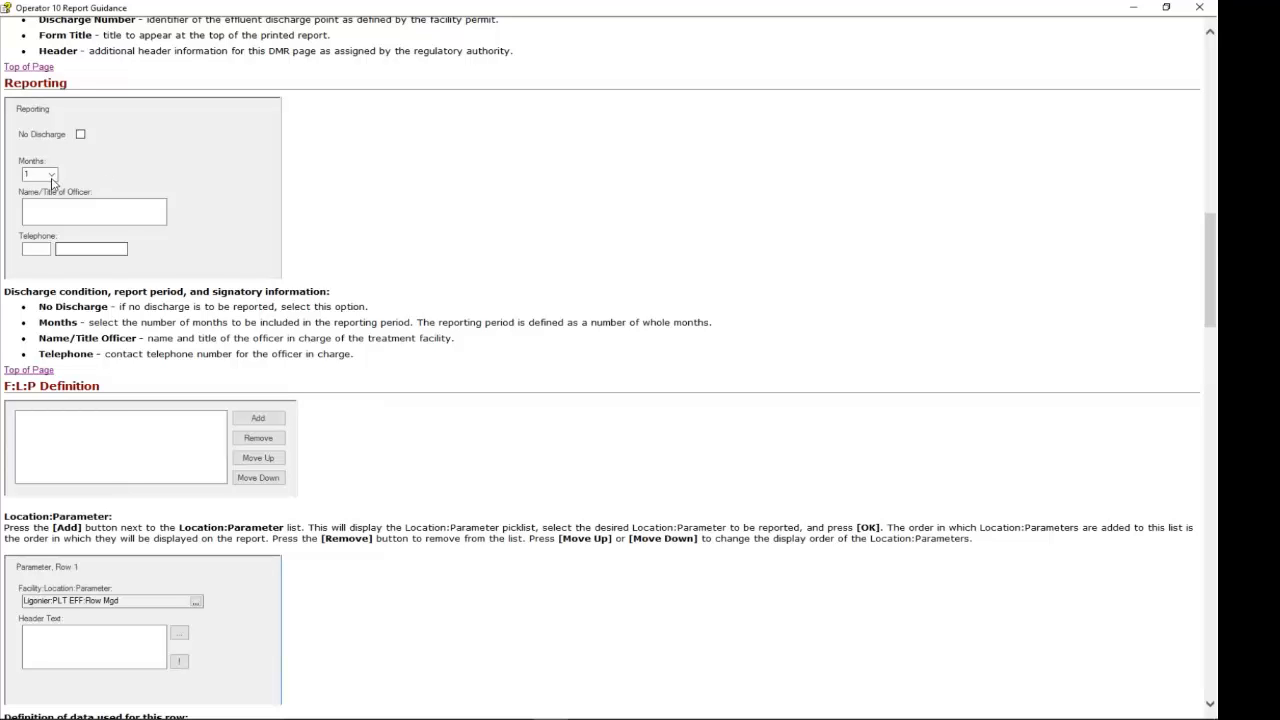
pyautogui.scroll(-3, 313, 215)
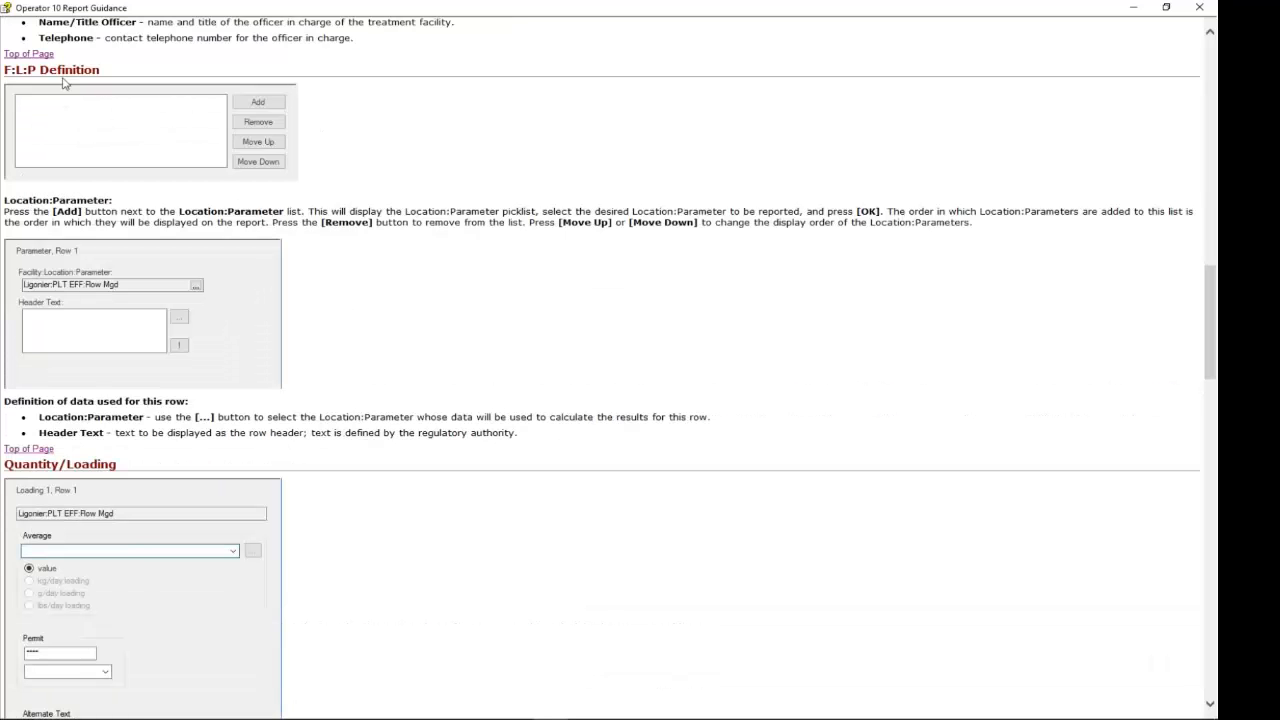
pyautogui.scroll(-3, 150, 208)
pyautogui.scroll(-15, 157, 224)
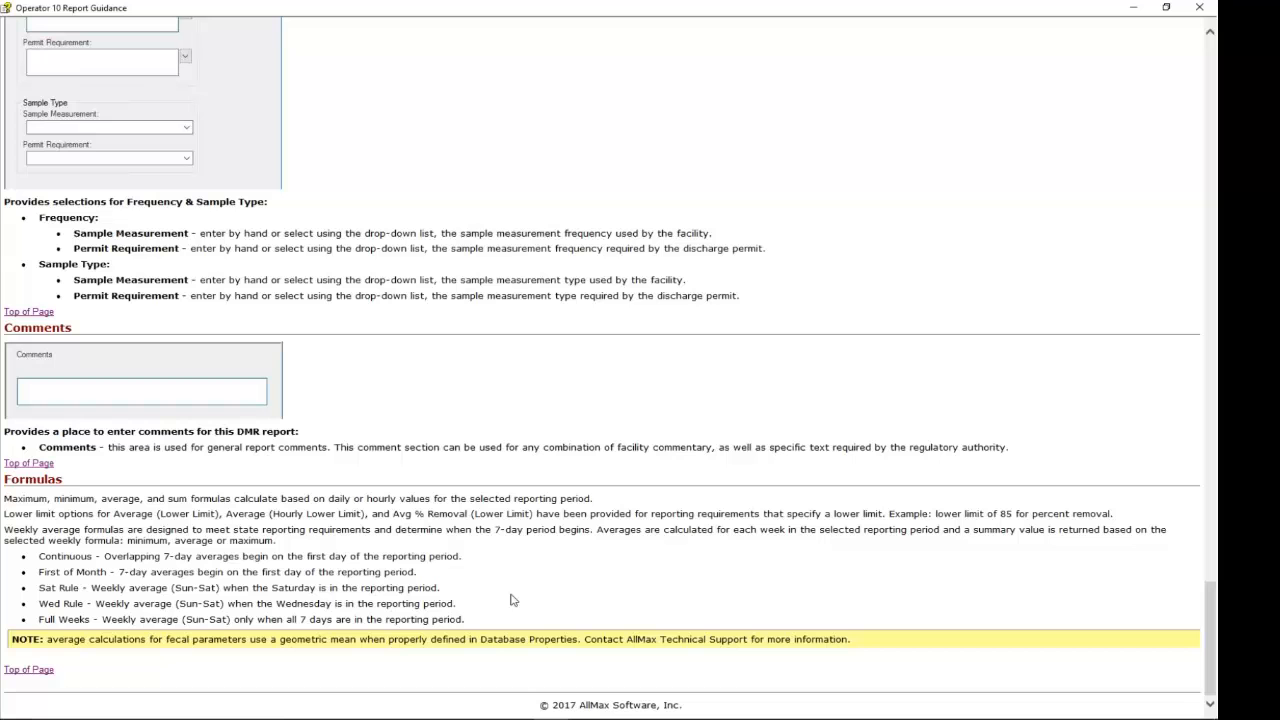
pyautogui.scroll(10, 566, 306)
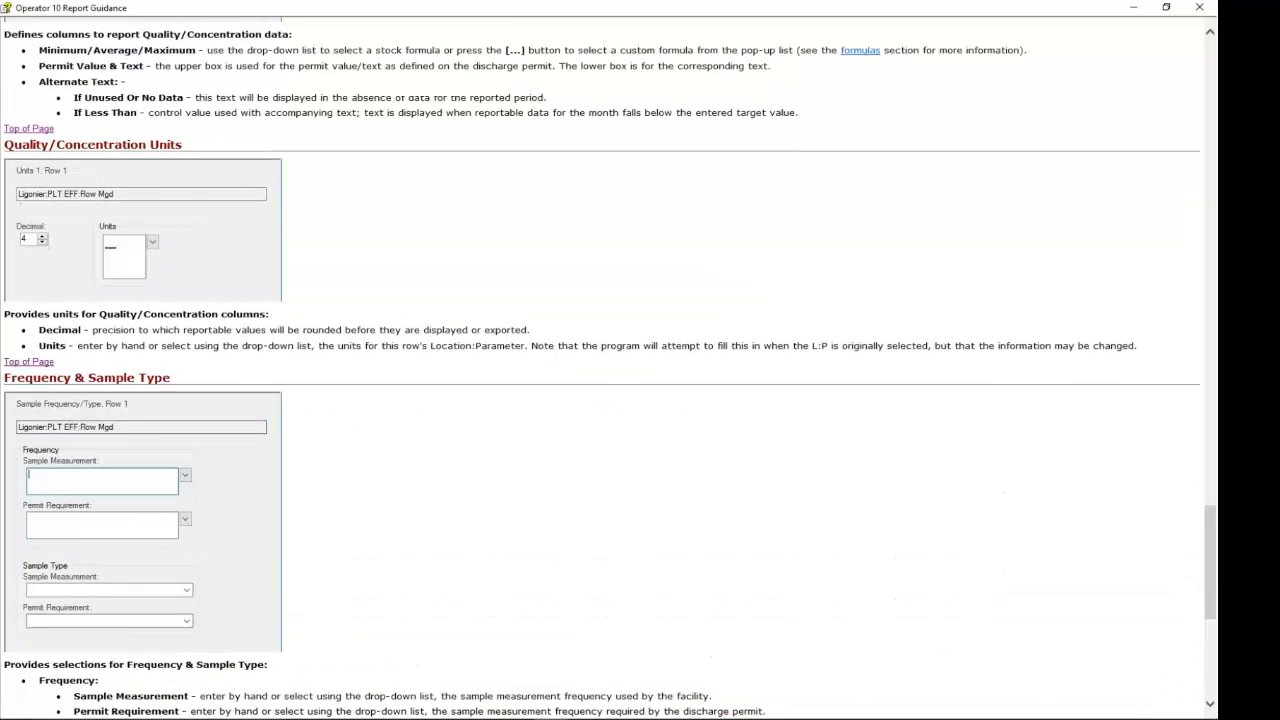
pyautogui.scroll(15, 600, 360)
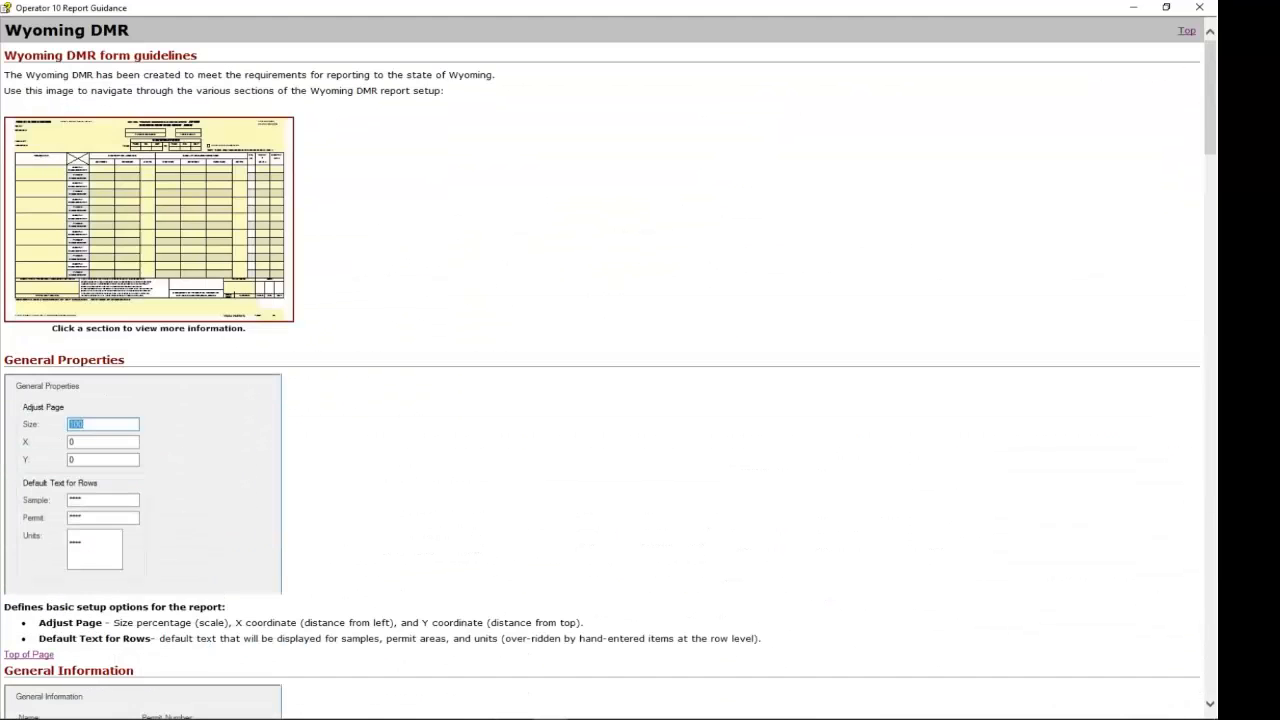
# Close the guidance window and set Loading 1's Average to Avg Weekly Avg (1st of Month)
pyautogui.click(1199, 7)
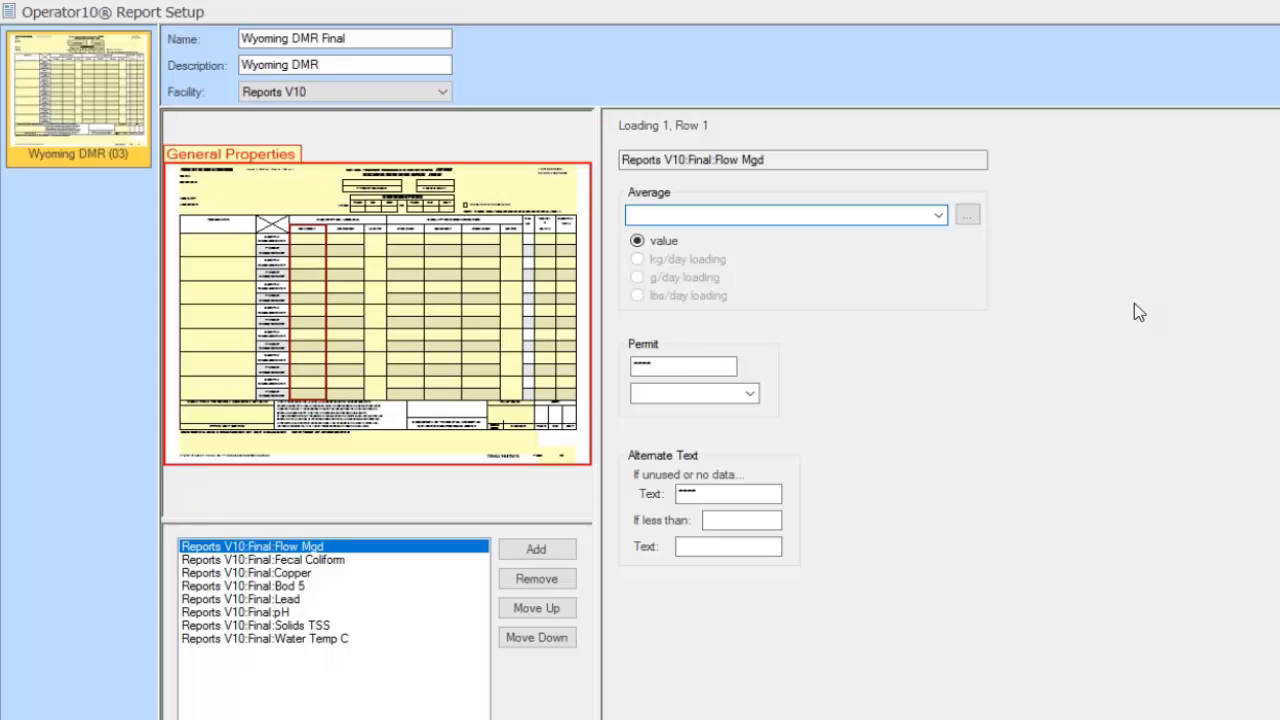
pyautogui.click(938, 216)
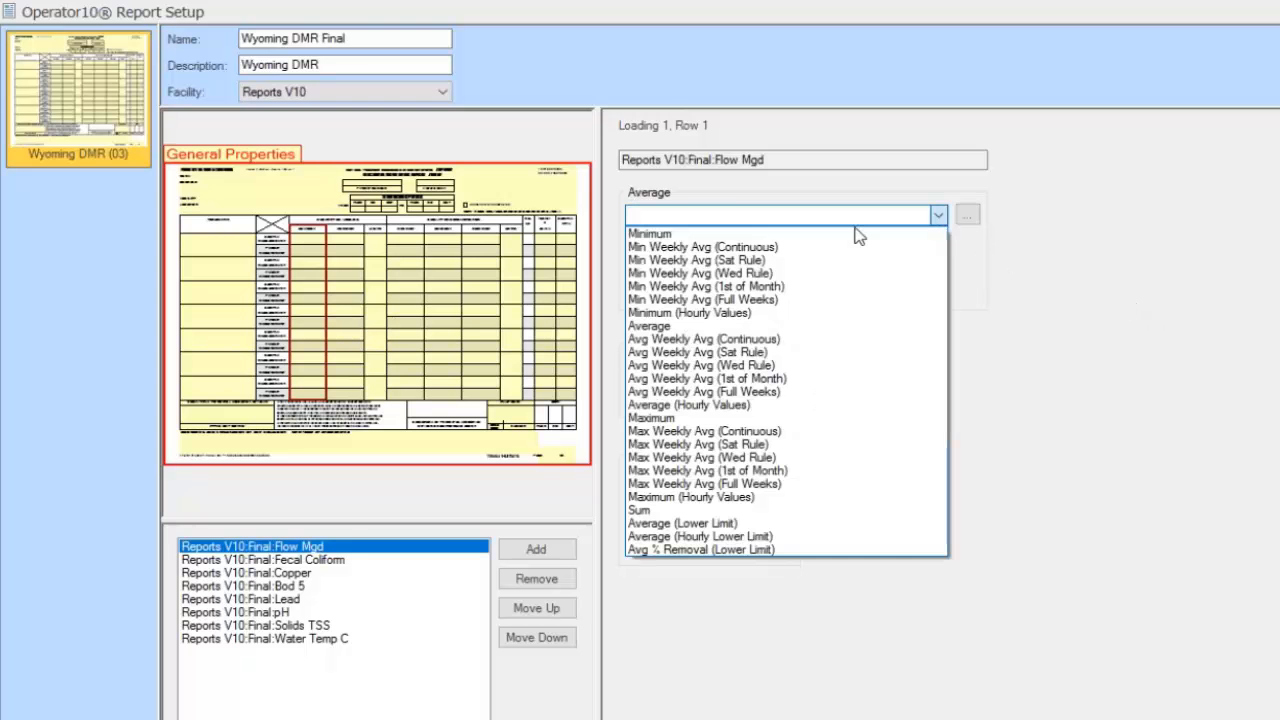
pyautogui.click(832, 328)
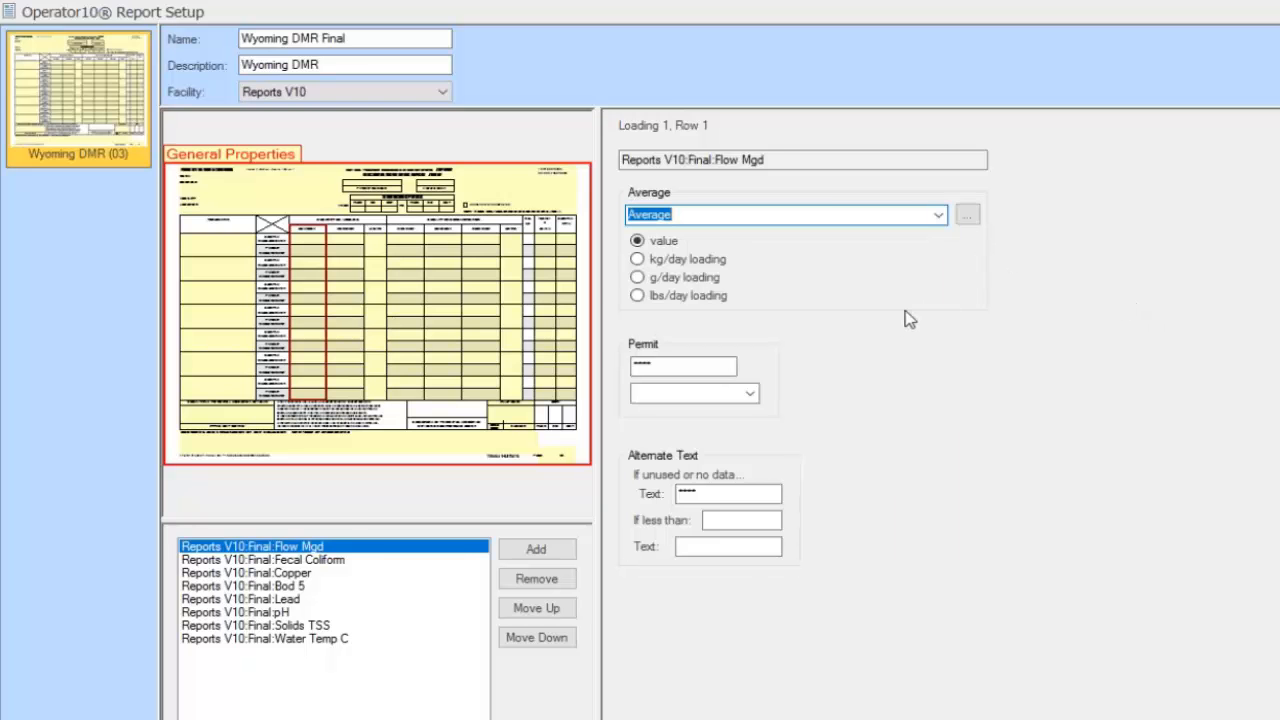
pyautogui.click(937, 217)
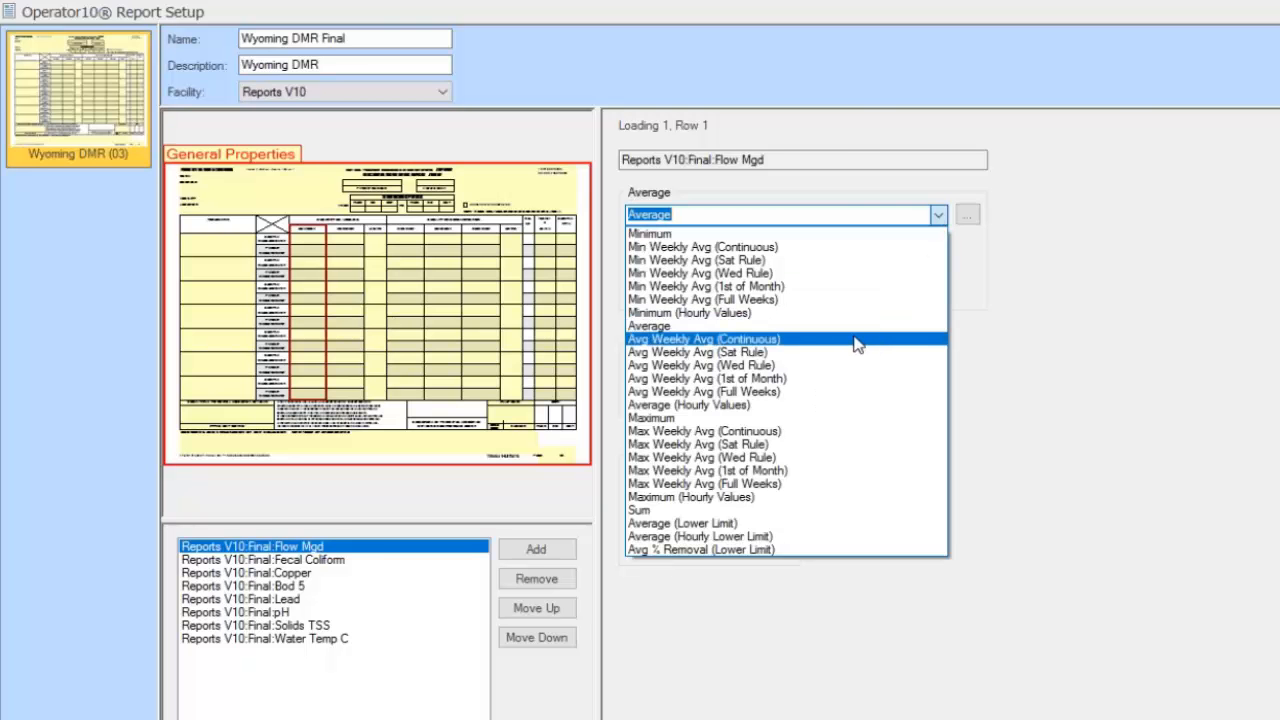
pyautogui.click(825, 380)
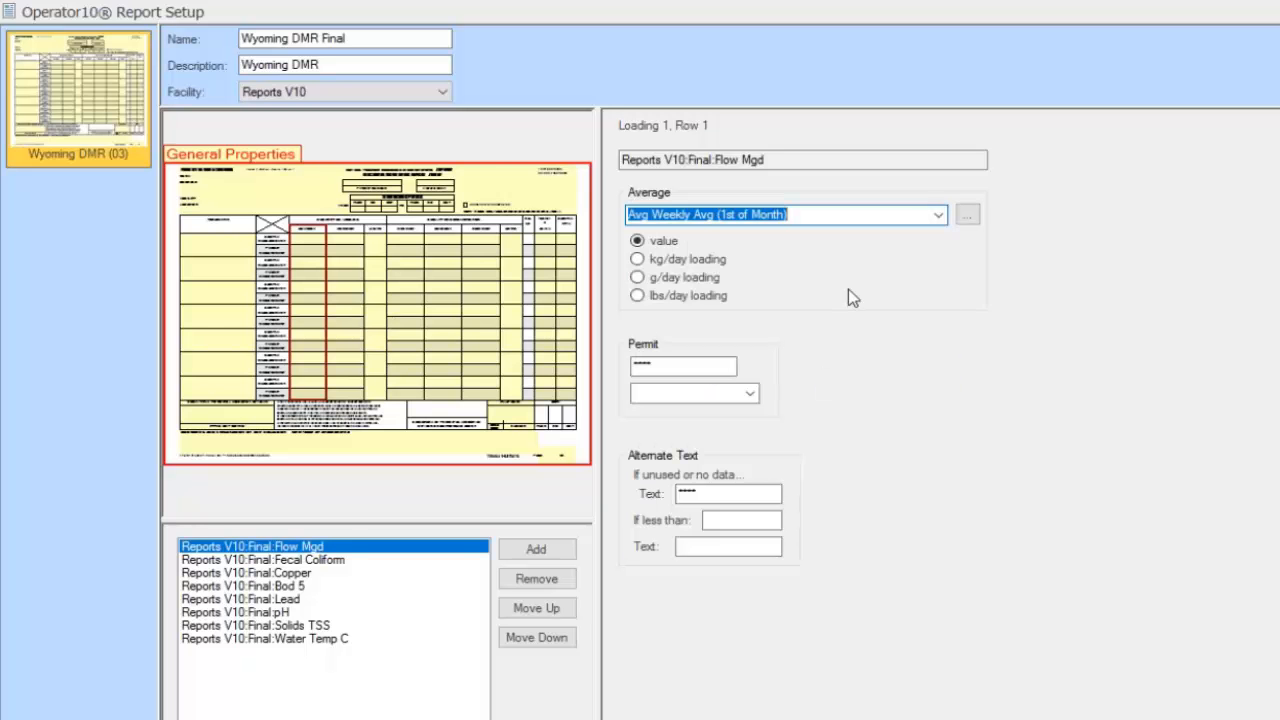
pyautogui.click(680, 364)
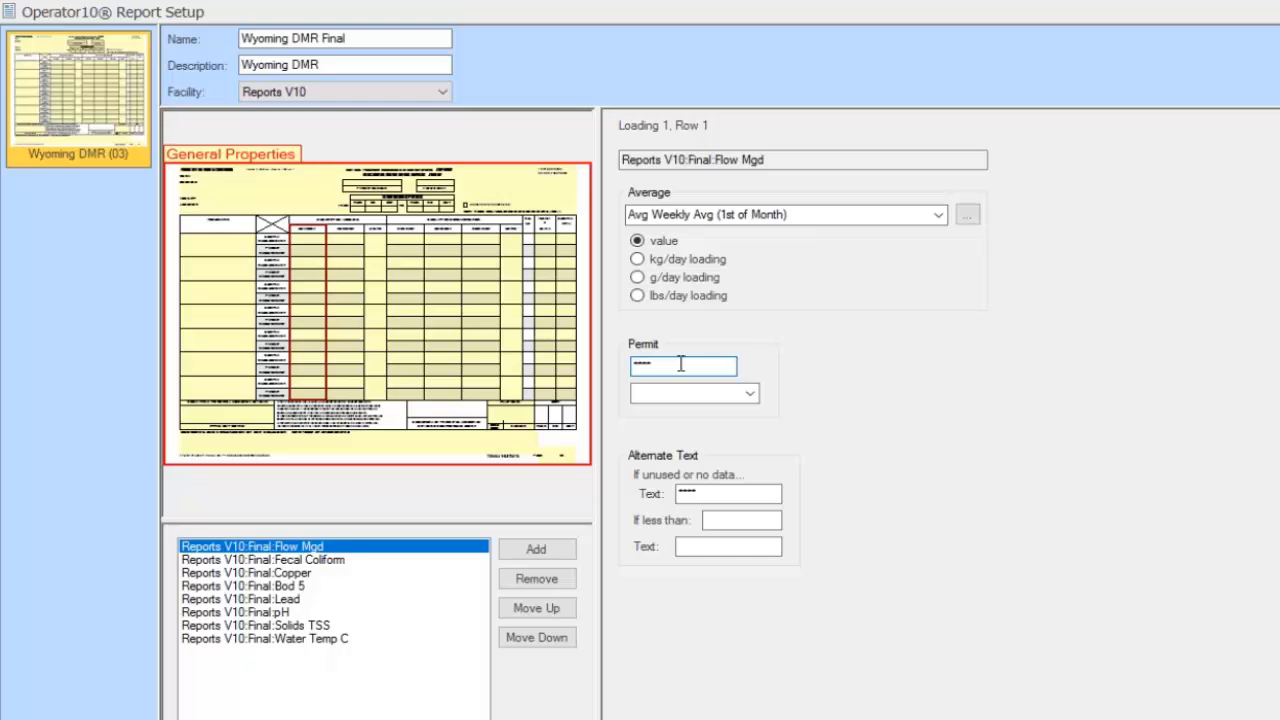
# Set Loading 1's permit label to 30DA AVG and bring up the Loading 2 column settings
pyautogui.click(750, 394)
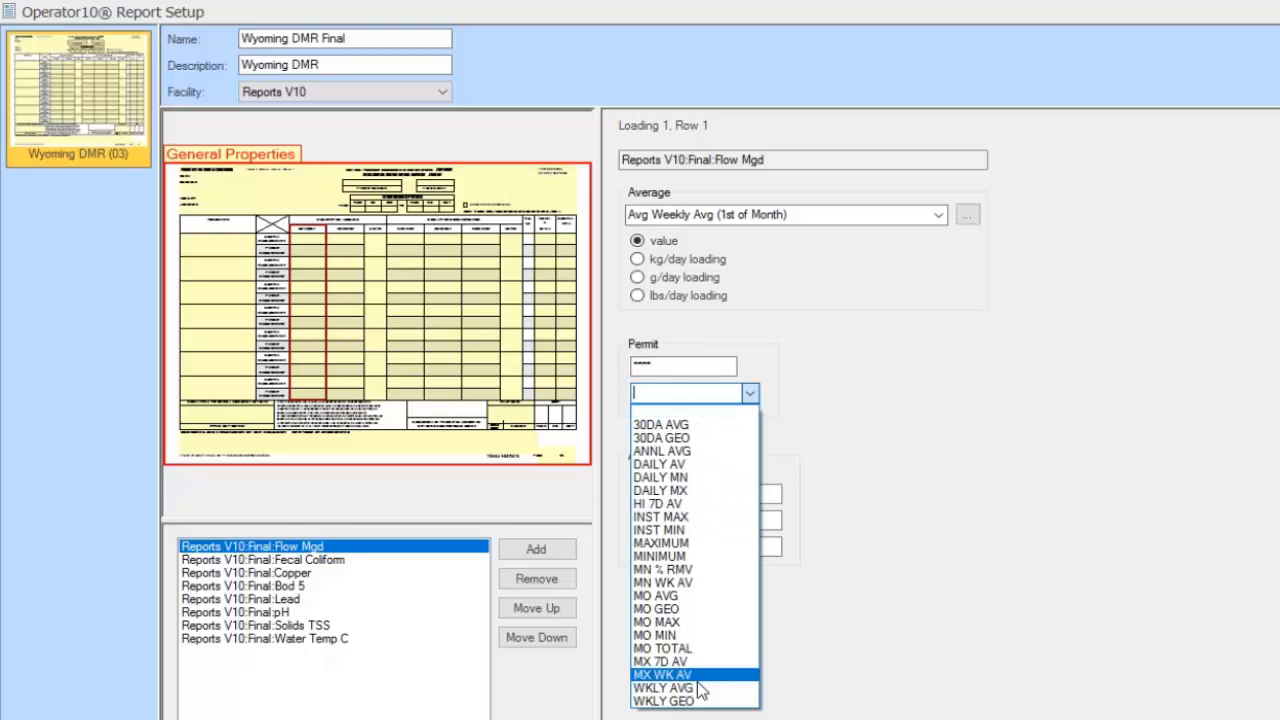
pyautogui.click(712, 424)
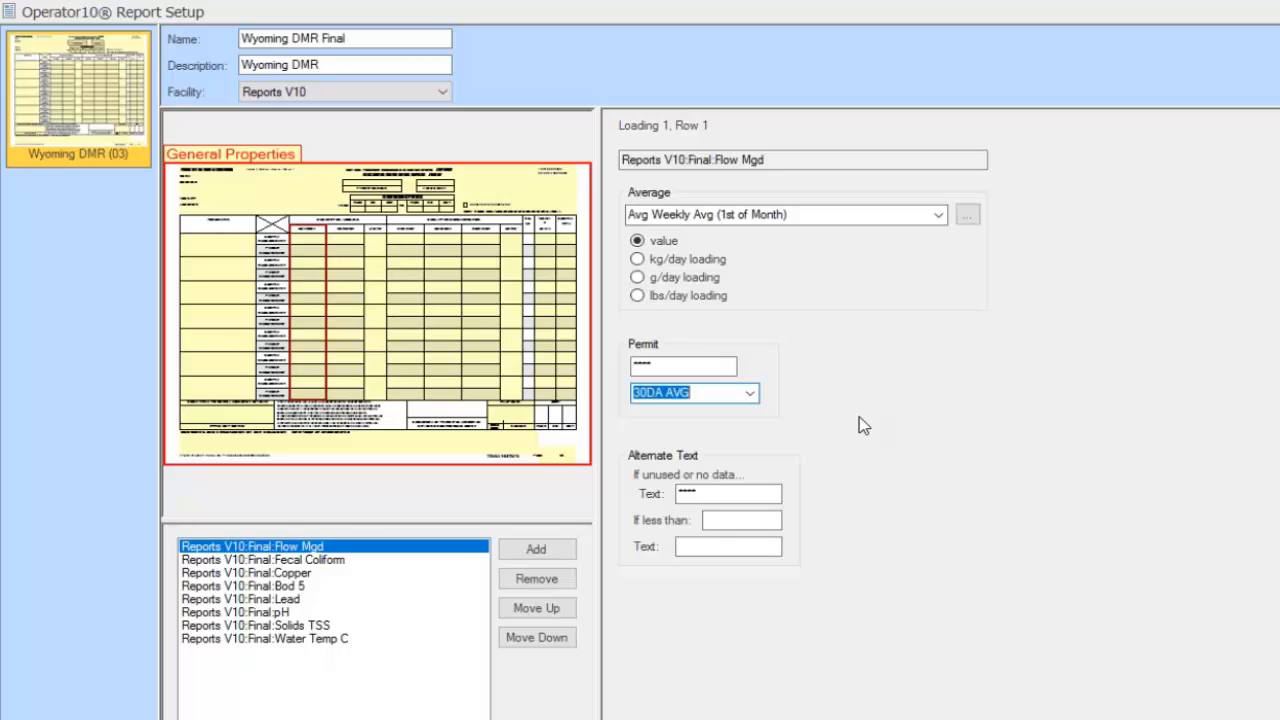
pyautogui.click(729, 493)
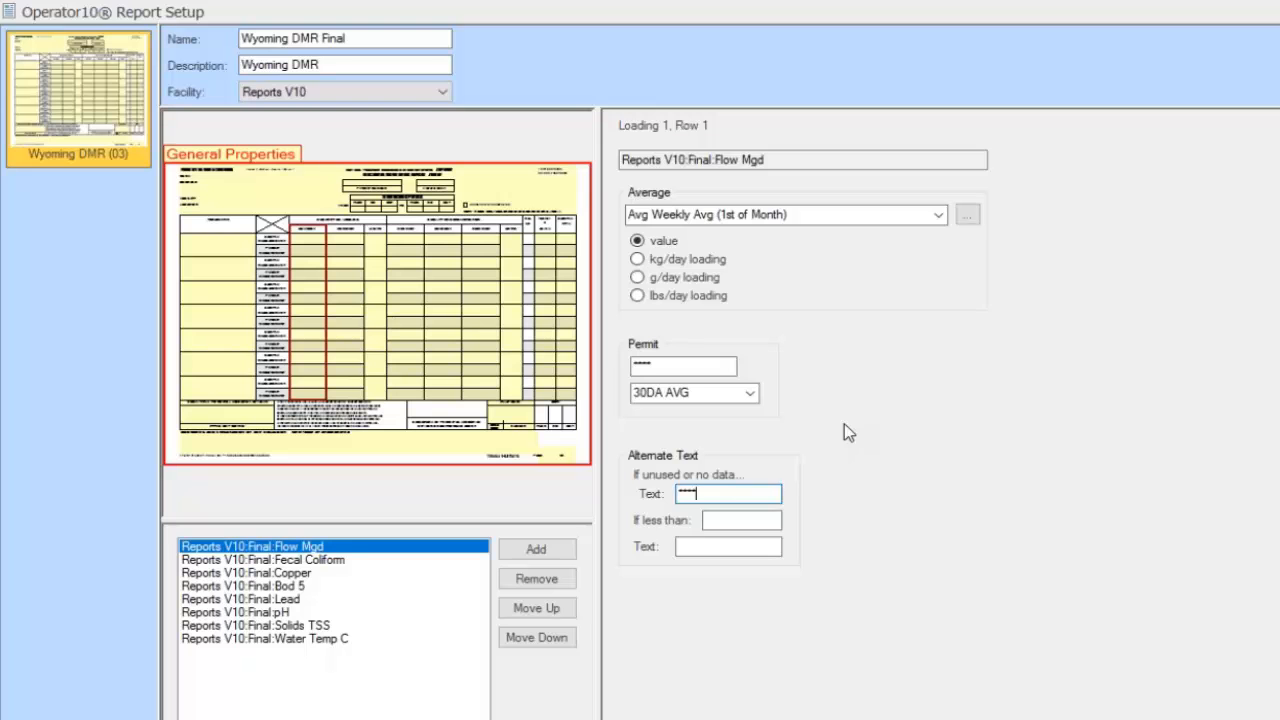
pyautogui.click(360, 284)
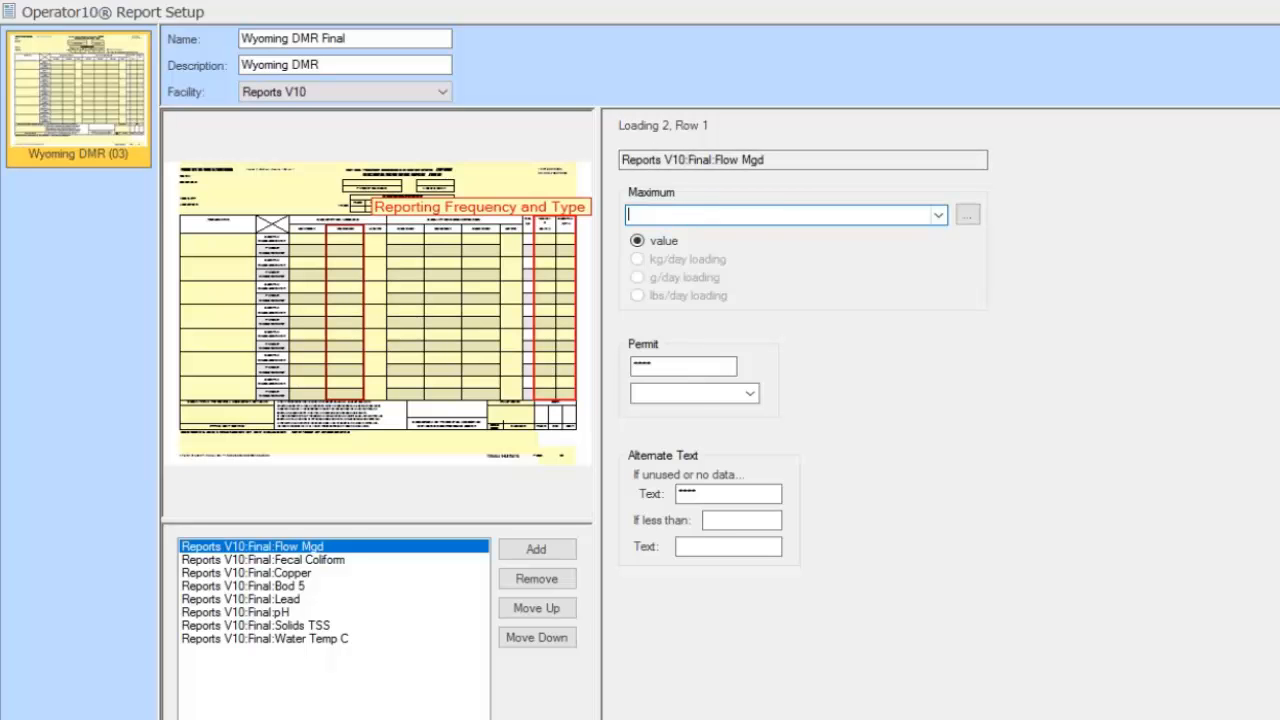
# Set Loading 2's Maximum to Max Weekly Avg (1st of Month) with permit label MAXIMUM
pyautogui.click(940, 216)
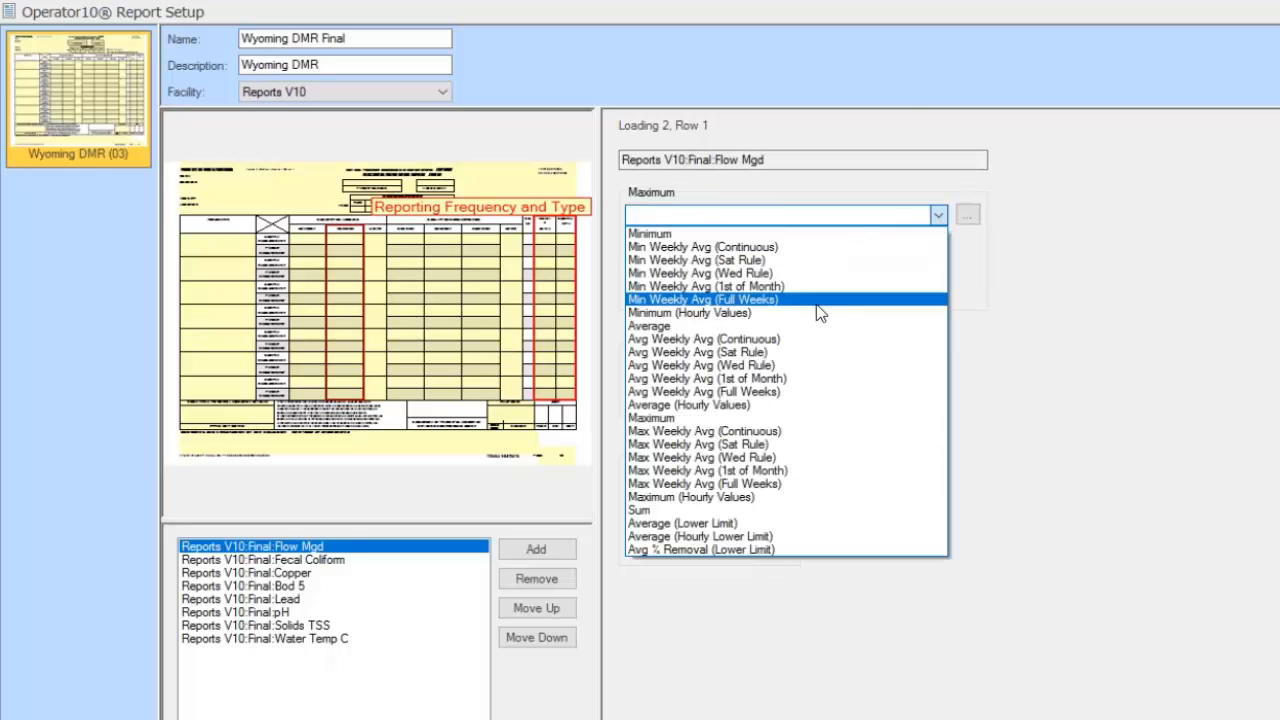
pyautogui.click(821, 474)
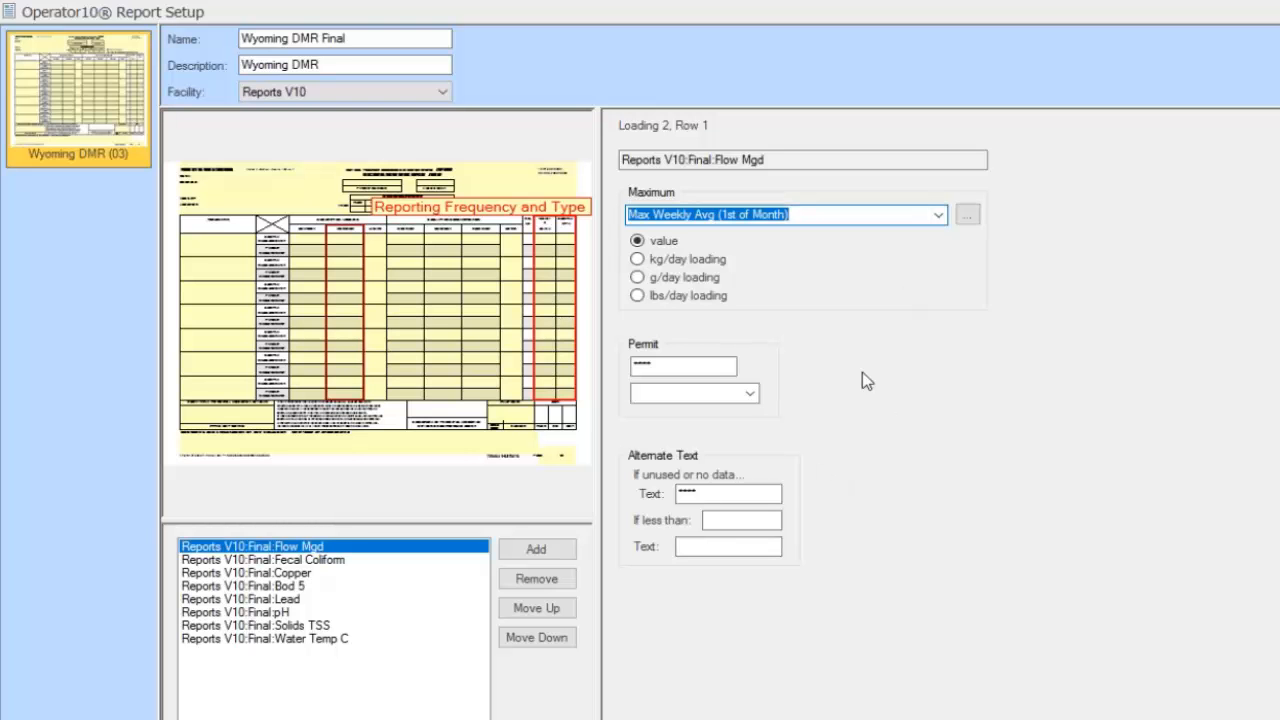
pyautogui.click(750, 393)
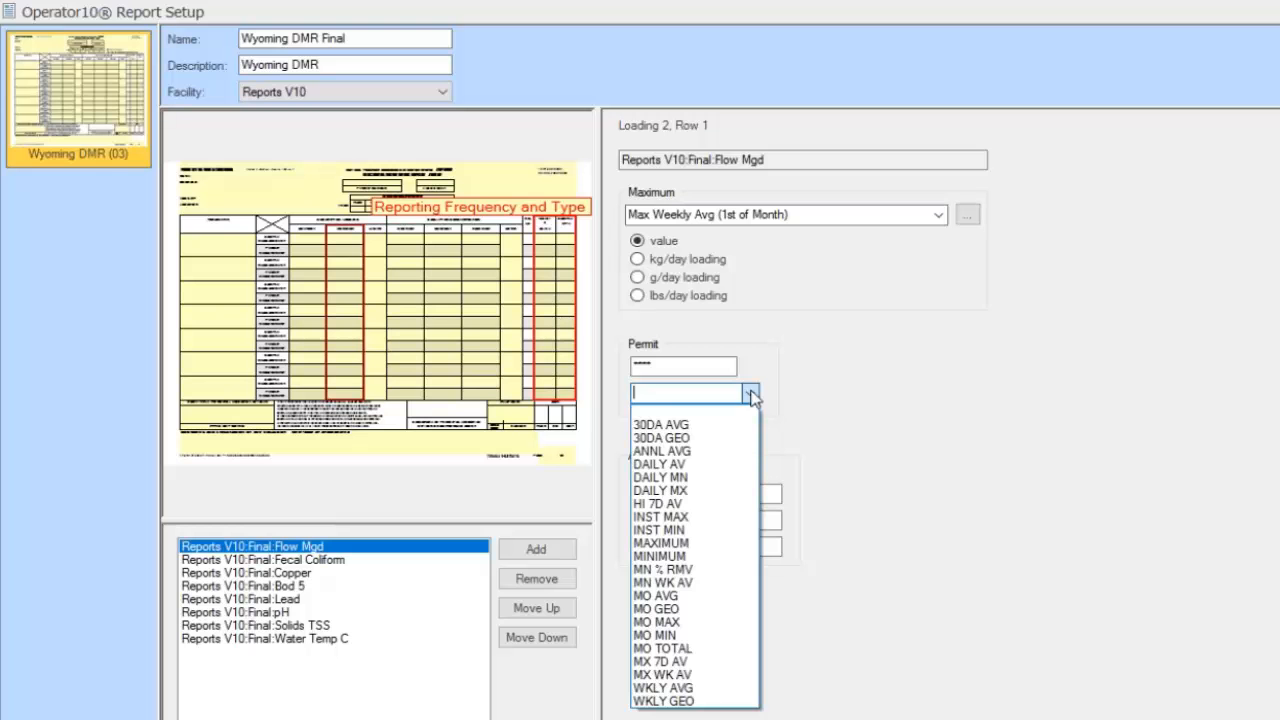
pyautogui.click(704, 545)
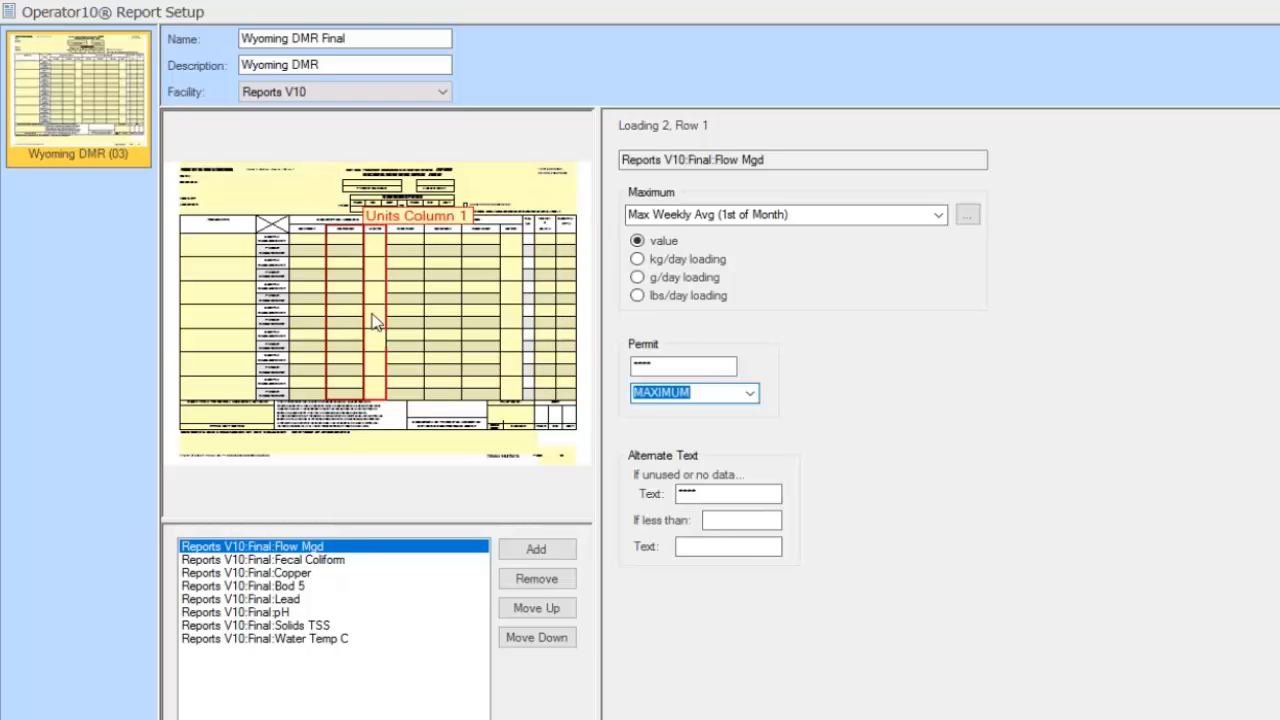
# Set Concentration 1's Minimum to Min Weekly Avg (Continuous)
pyautogui.click(398, 267)
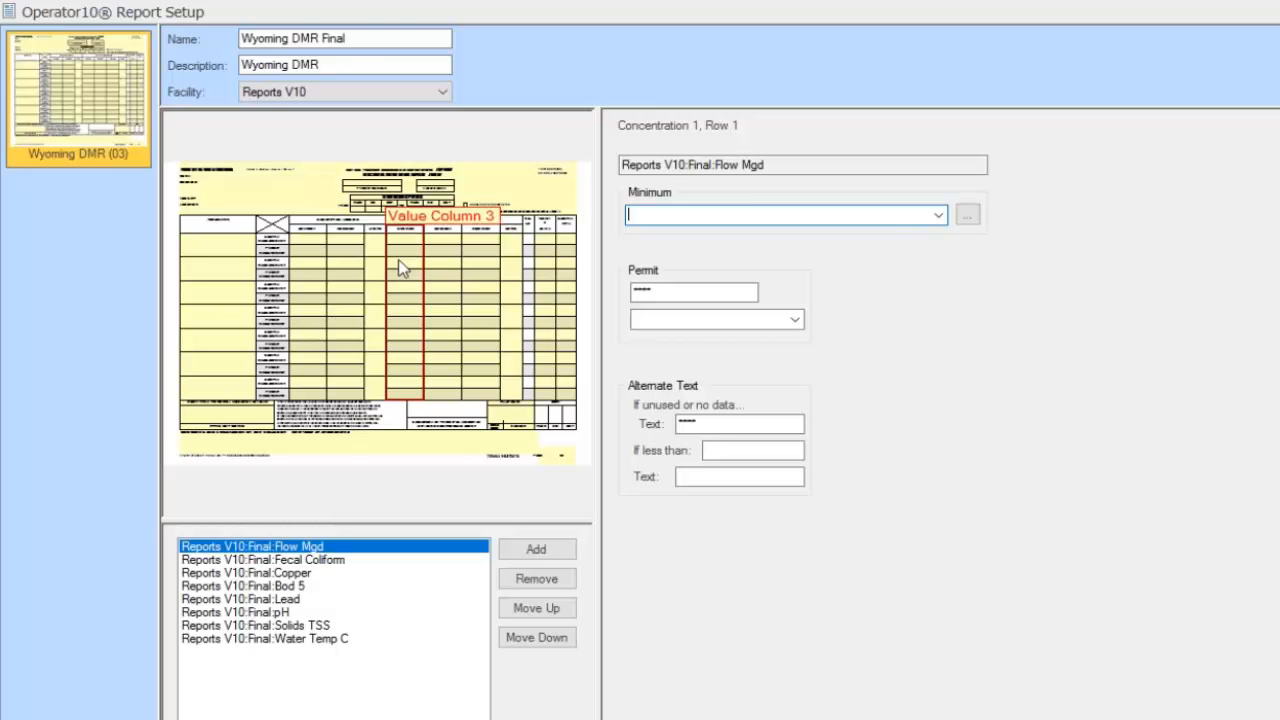
pyautogui.click(937, 216)
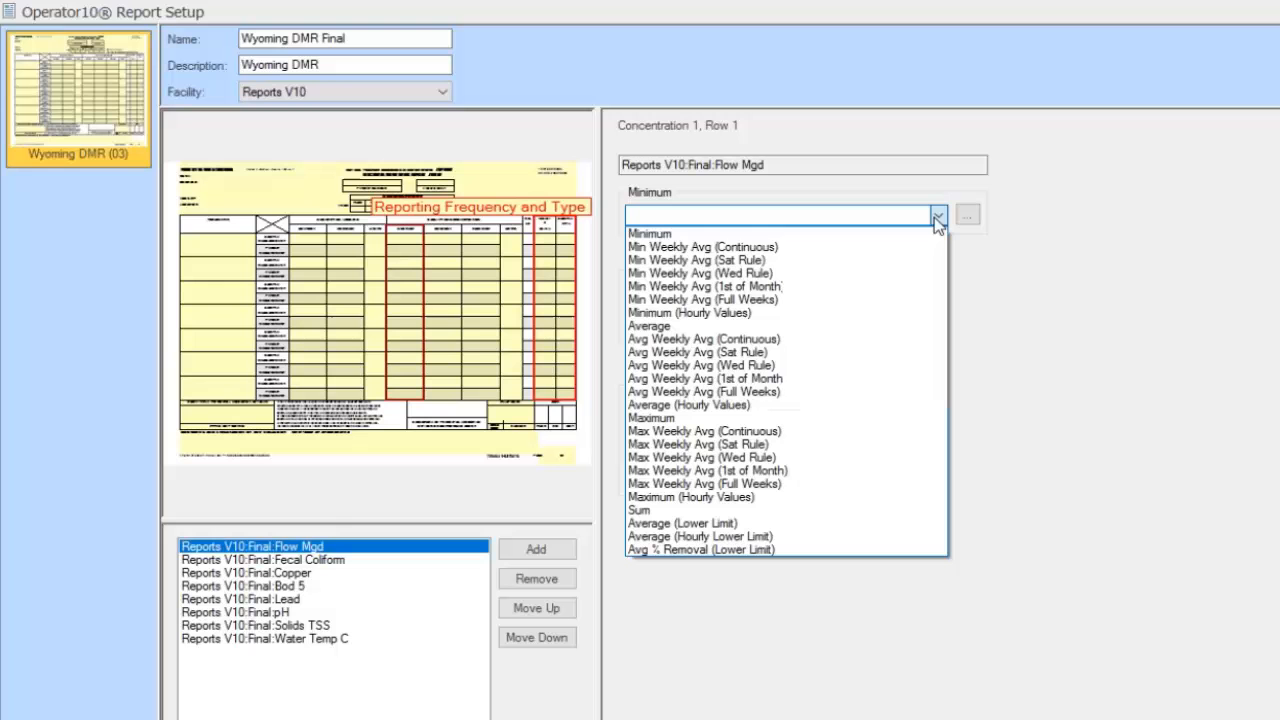
pyautogui.click(849, 244)
pyautogui.click(447, 280)
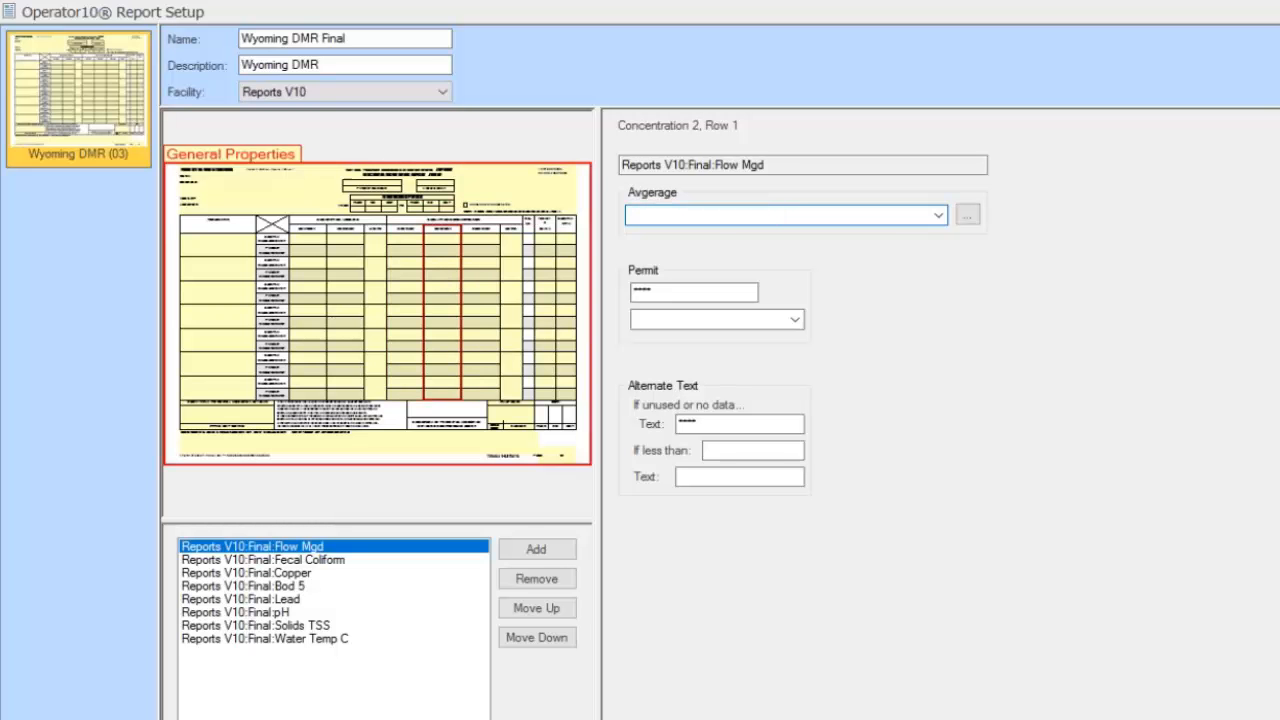
pyautogui.click(936, 218)
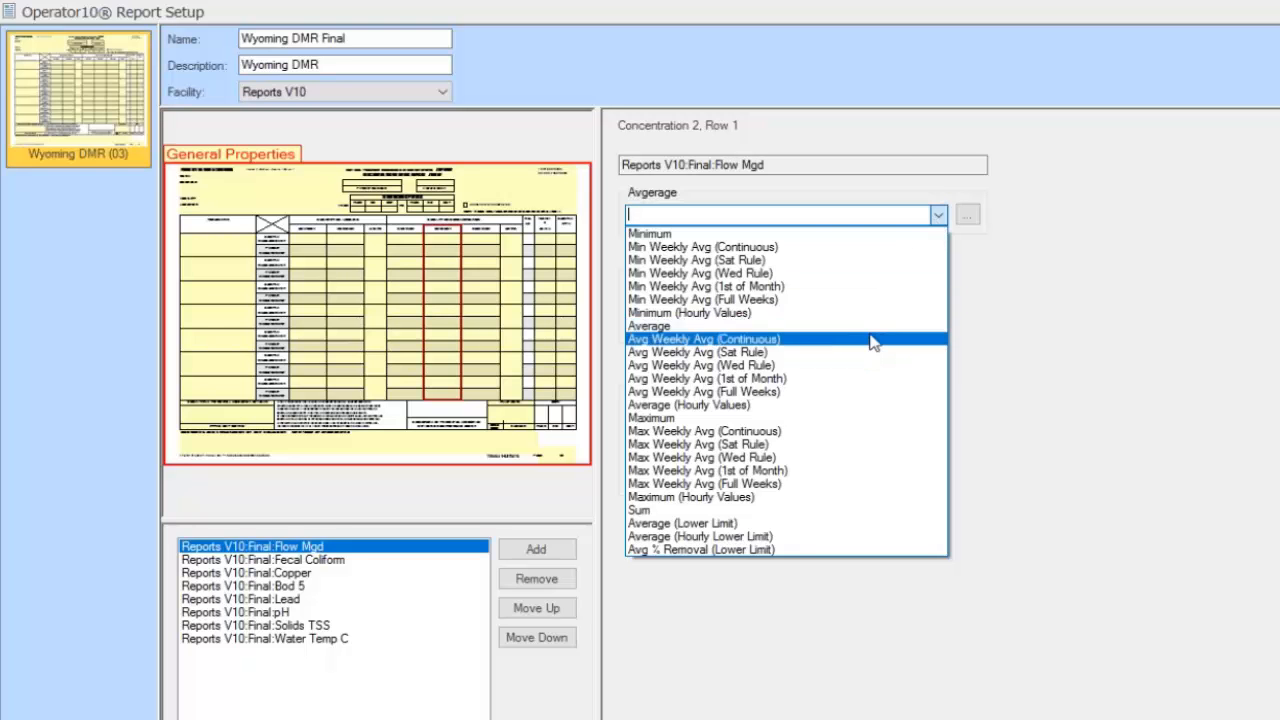
pyautogui.click(1056, 267)
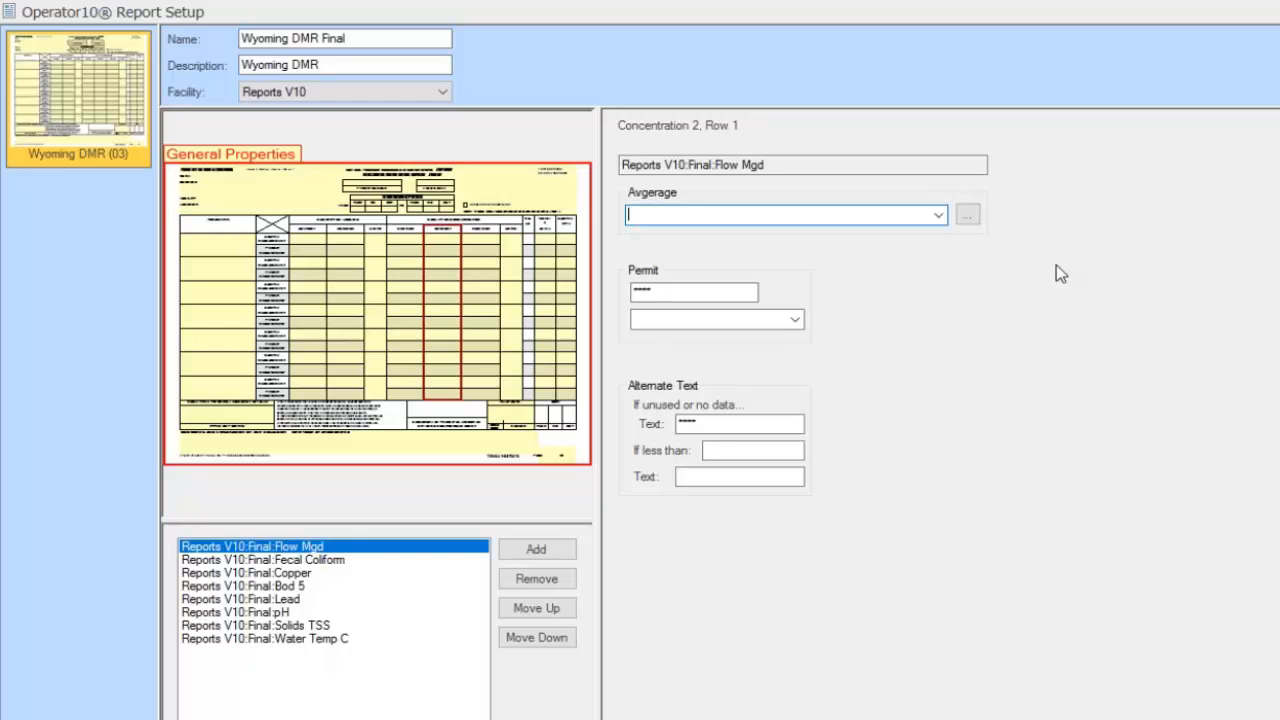
# Assign the Daily Loading Average formula to Concentration 2's Average through the Formula dialog
pyautogui.click(968, 216)
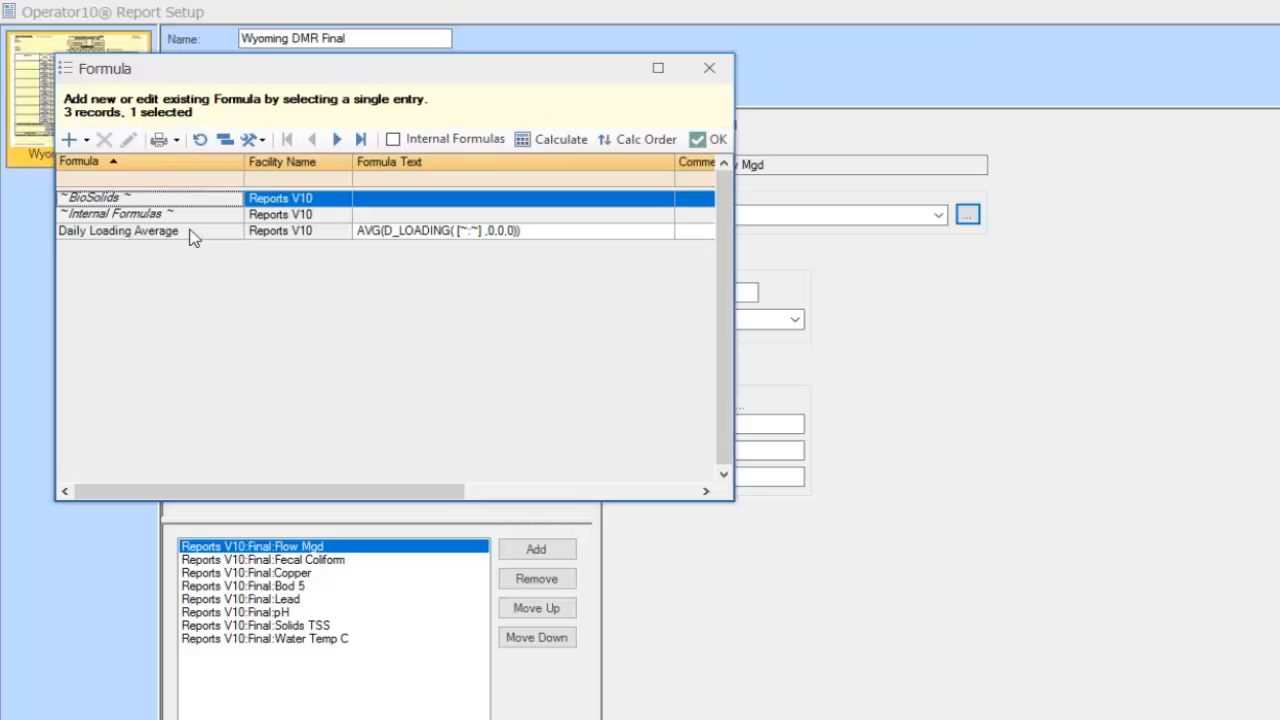
pyautogui.click(193, 234)
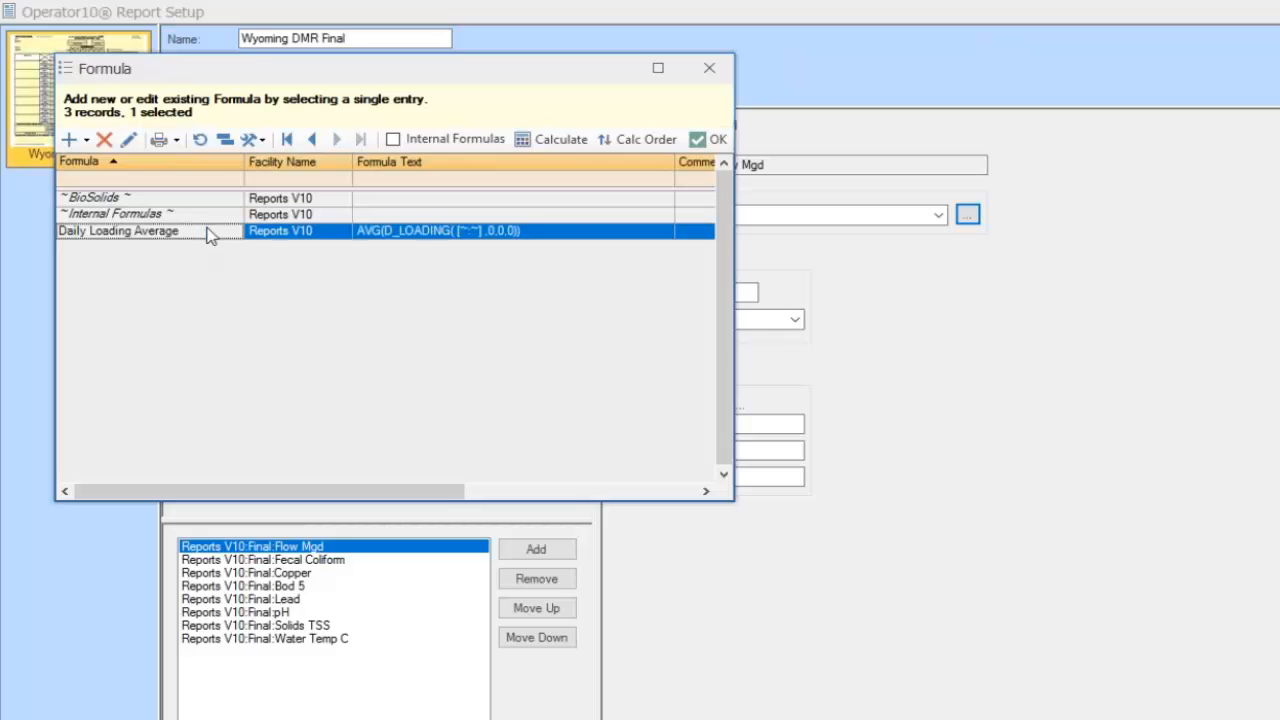
pyautogui.click(700, 142)
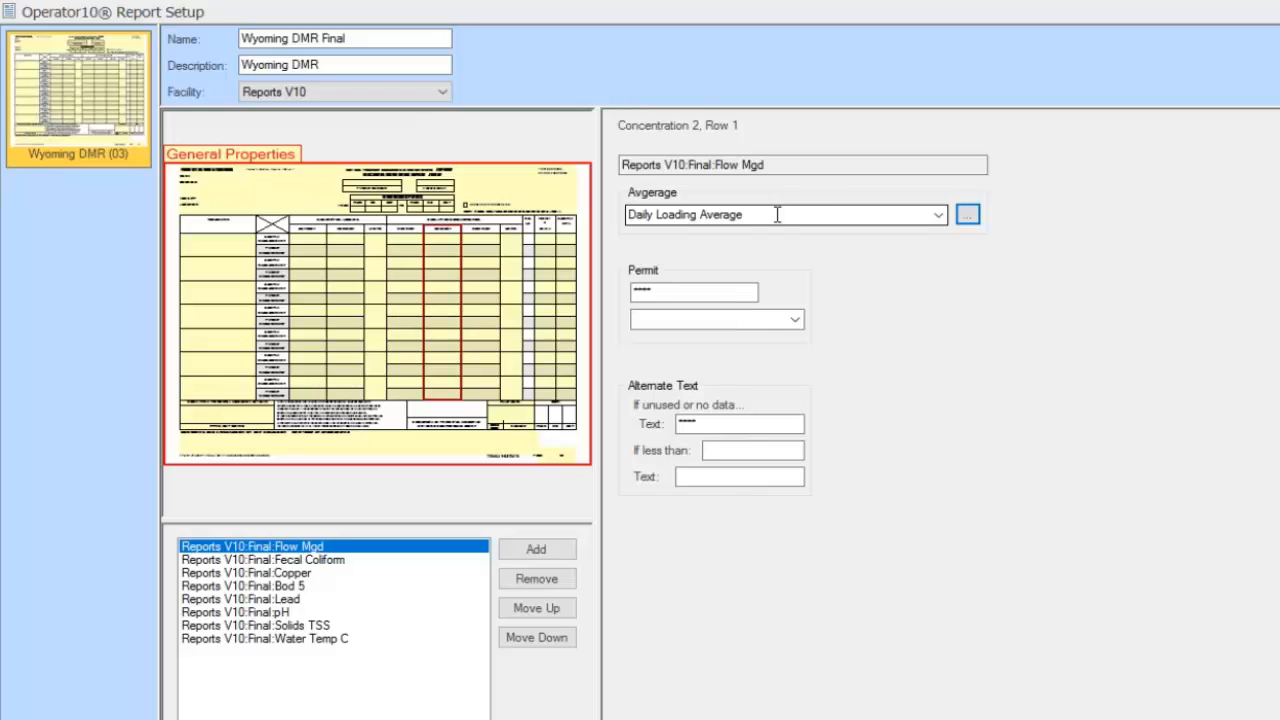
pyautogui.click(937, 216)
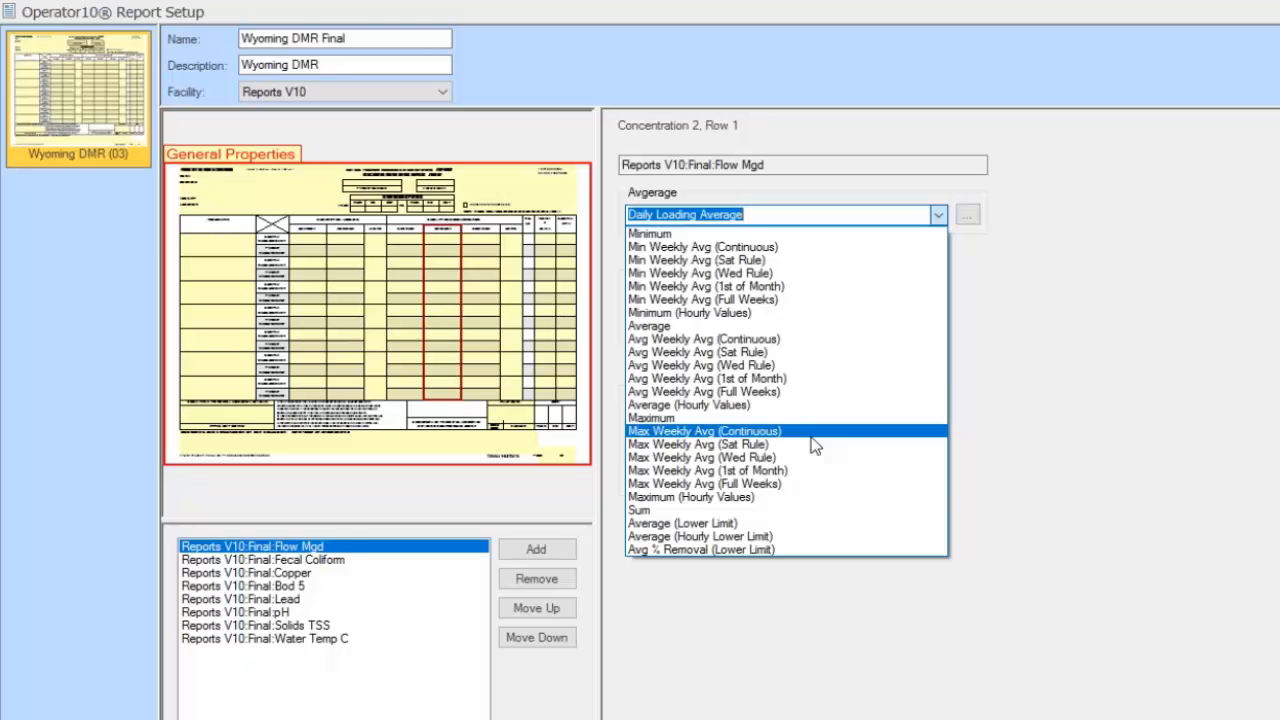
pyautogui.click(1056, 288)
pyautogui.click(822, 214)
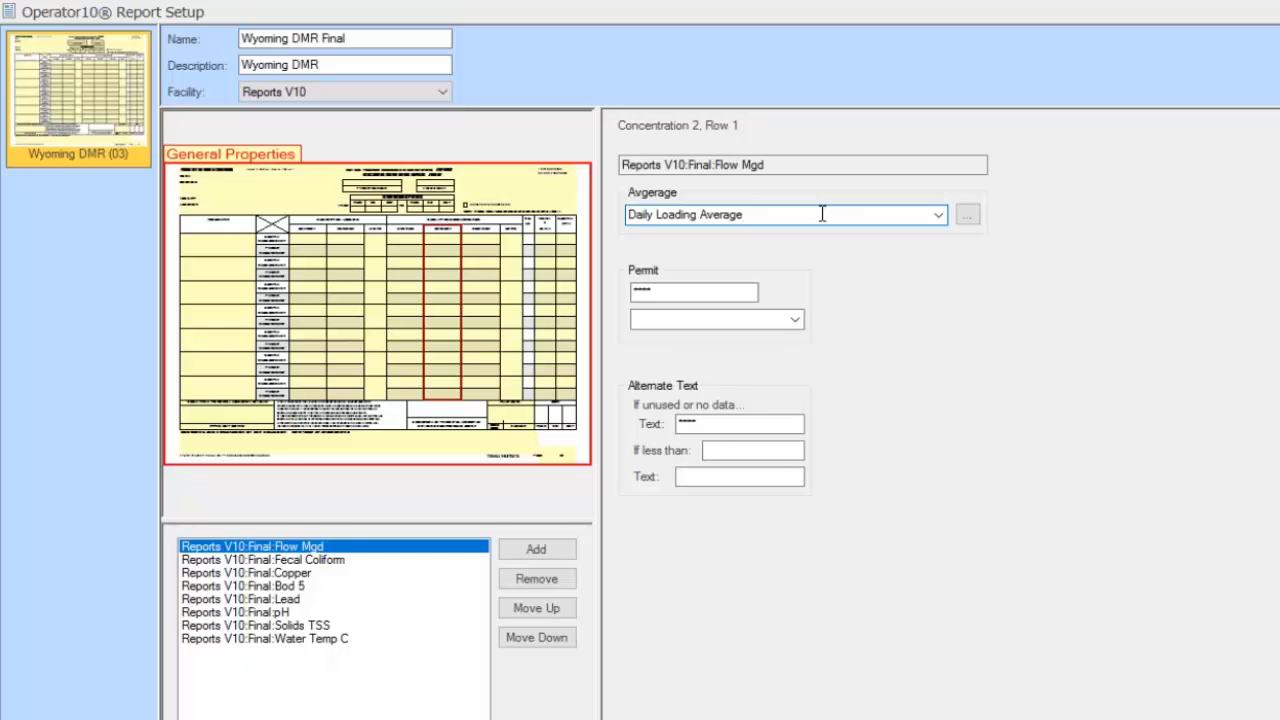
# Set Value Column 5 to Max Weekly Avg (Continuous) with permit label MAXIMUM
pyautogui.click(487, 278)
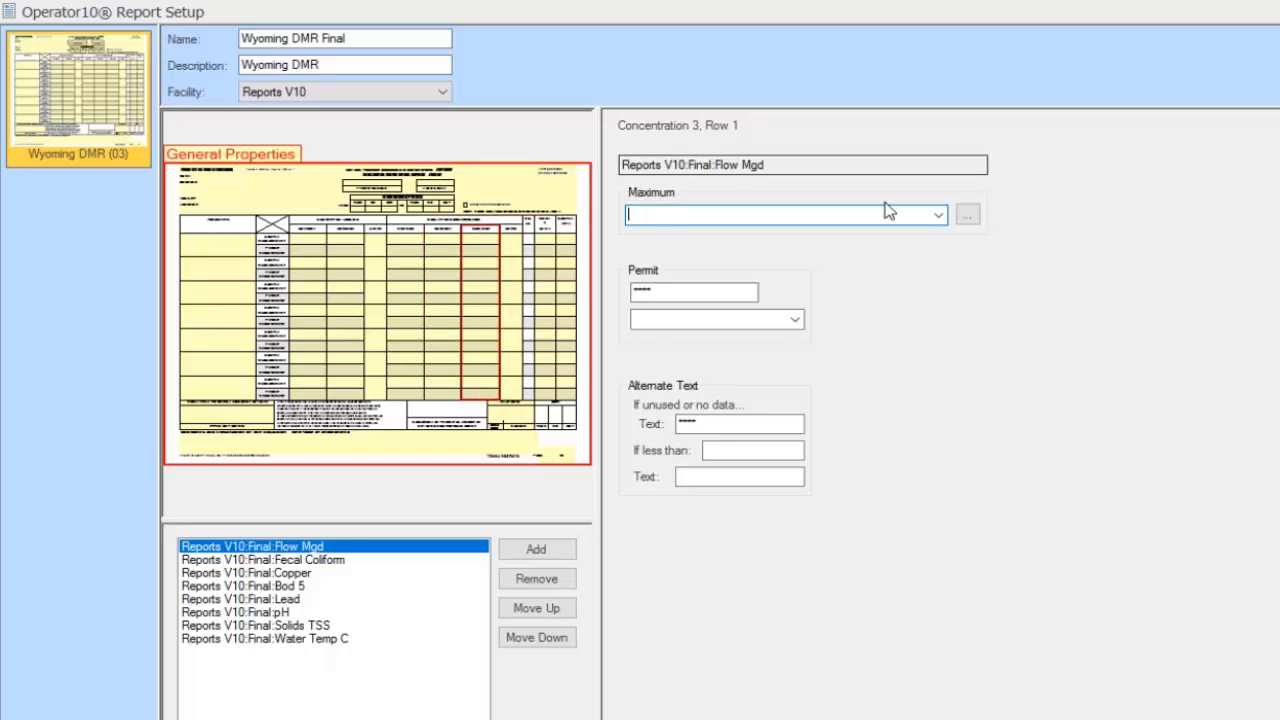
pyautogui.click(938, 217)
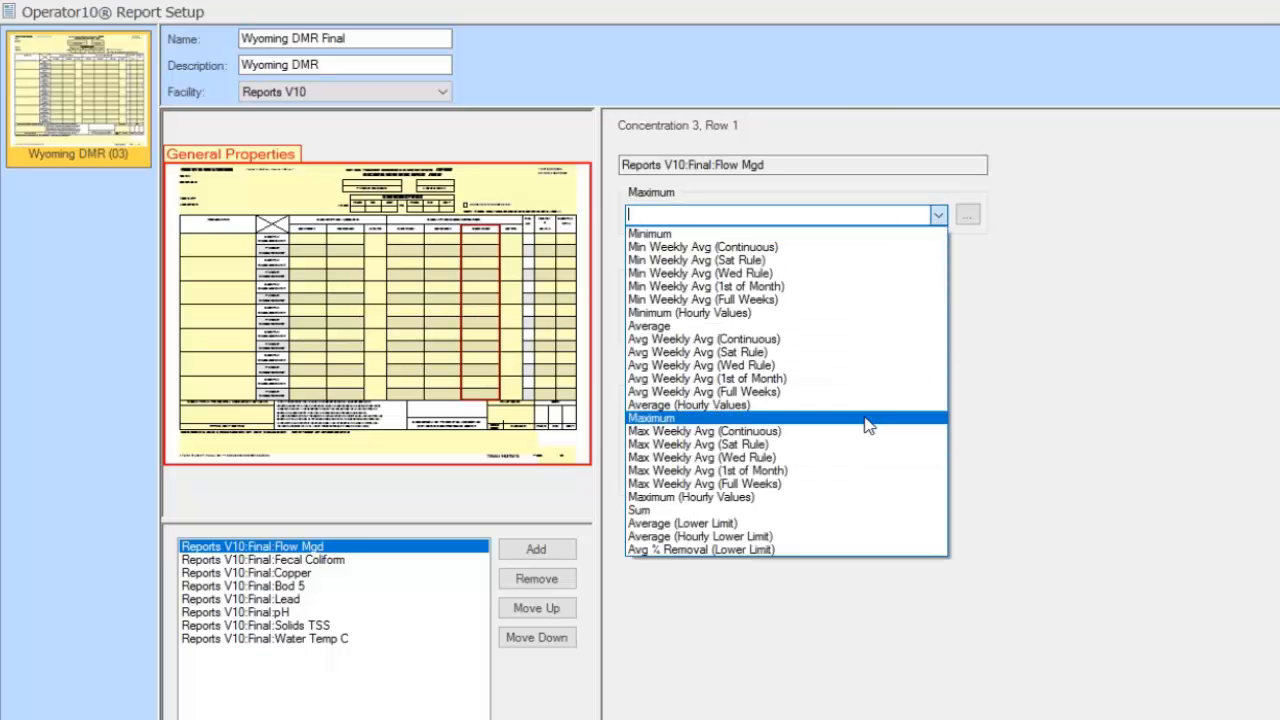
pyautogui.click(860, 436)
pyautogui.click(792, 321)
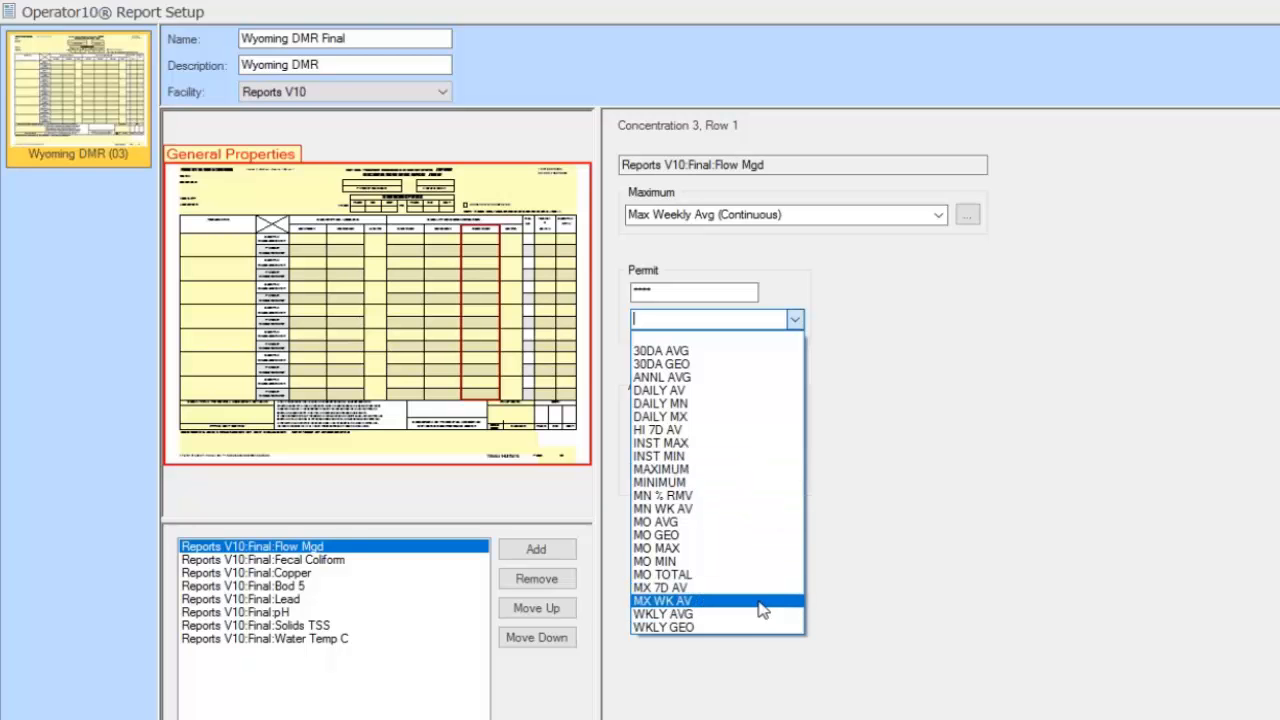
pyautogui.click(751, 476)
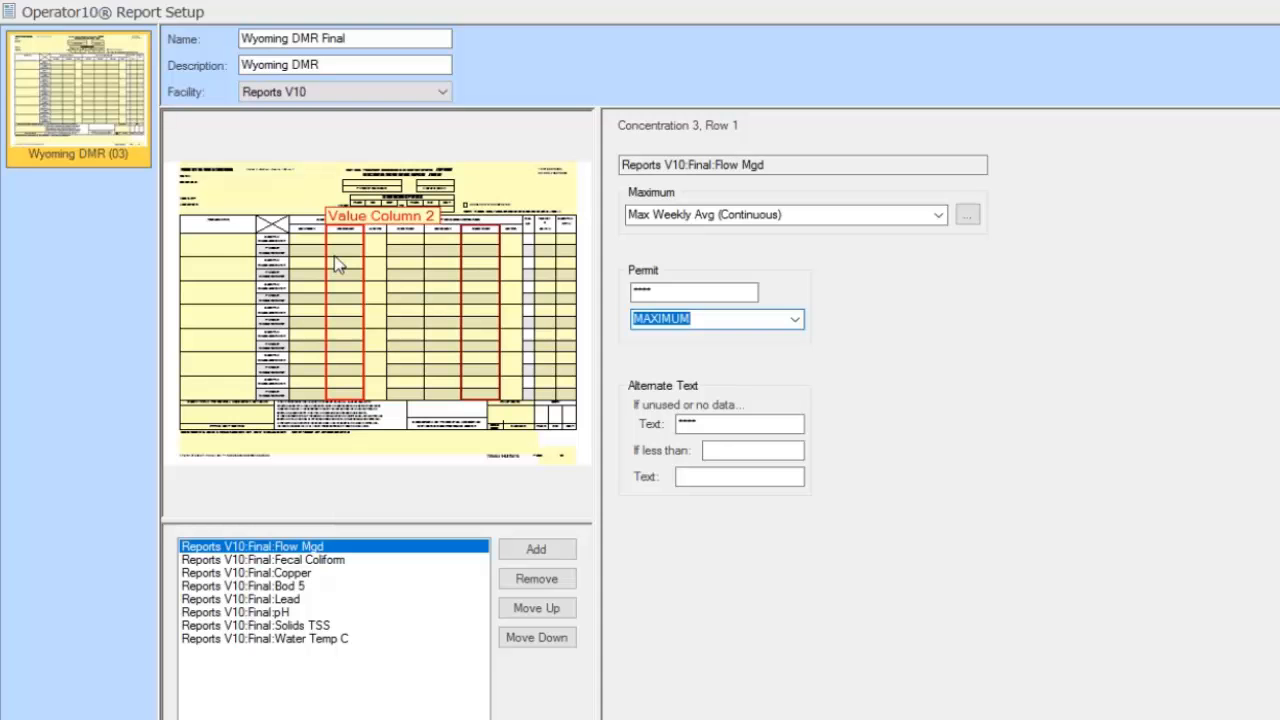
# Give Units Column 1 two decimals and (03) MGD units
pyautogui.click(378, 260)
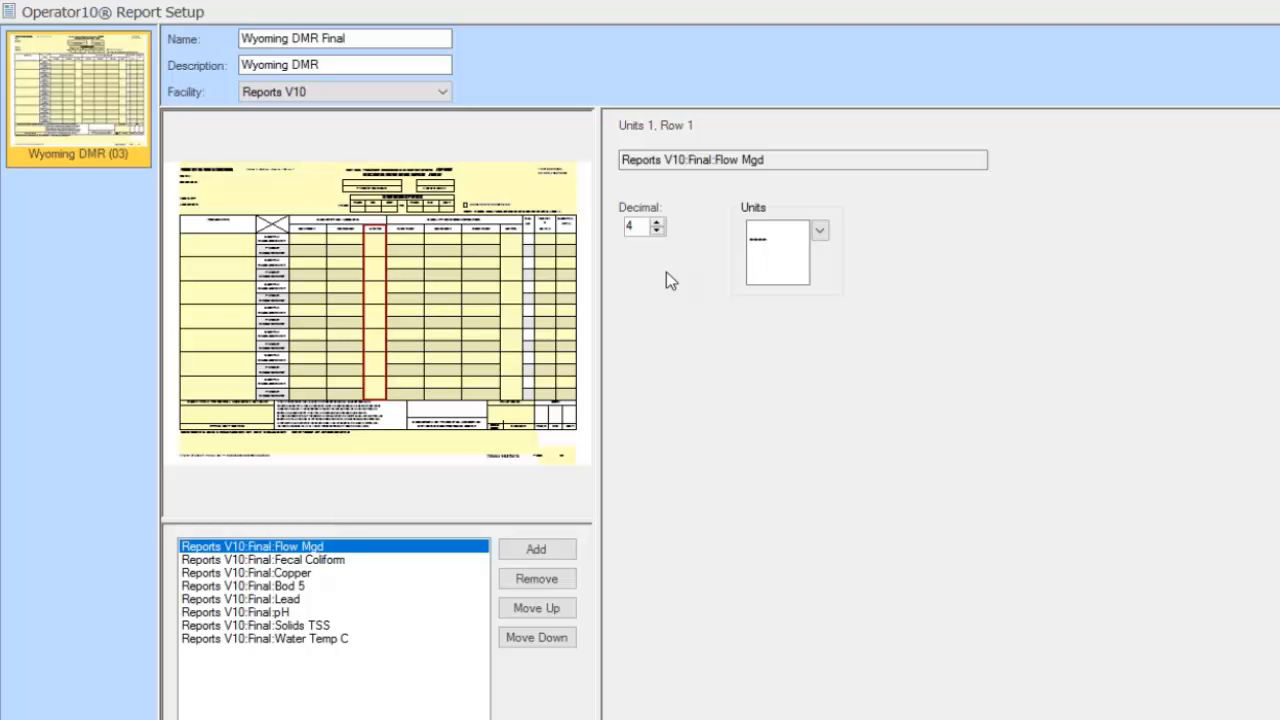
pyautogui.click(657, 231)
pyautogui.click(819, 232)
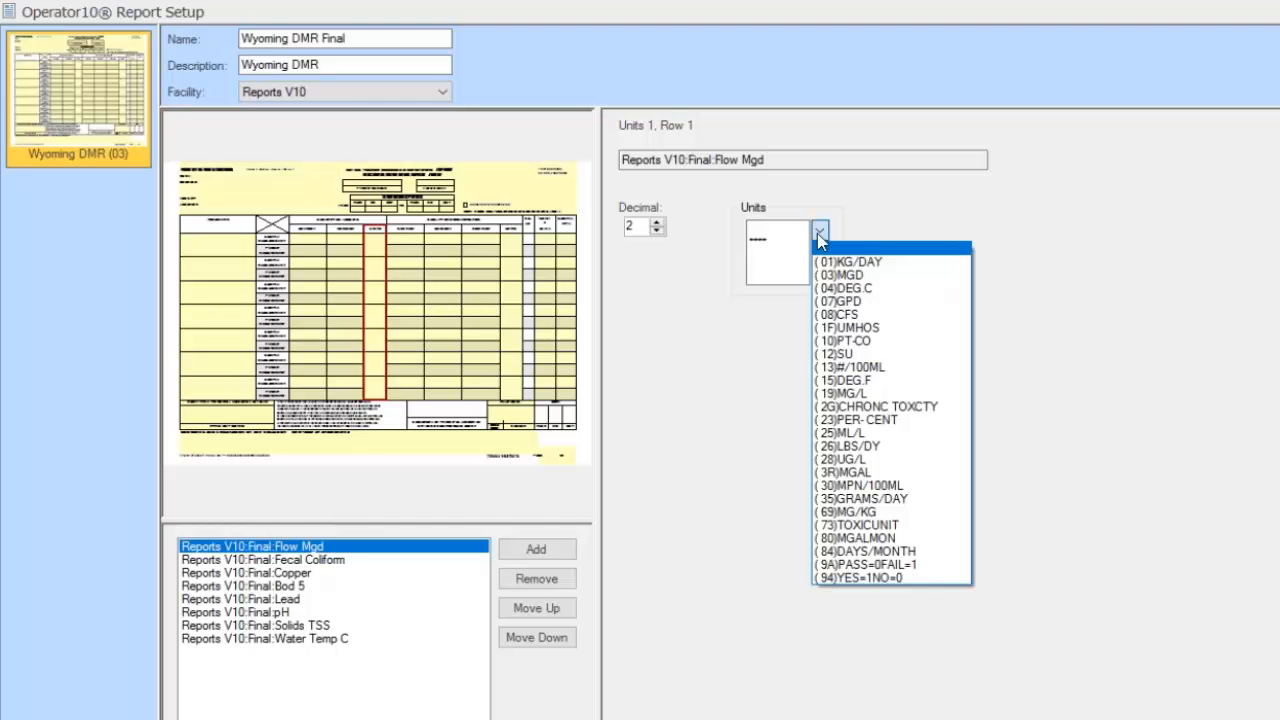
pyautogui.click(884, 275)
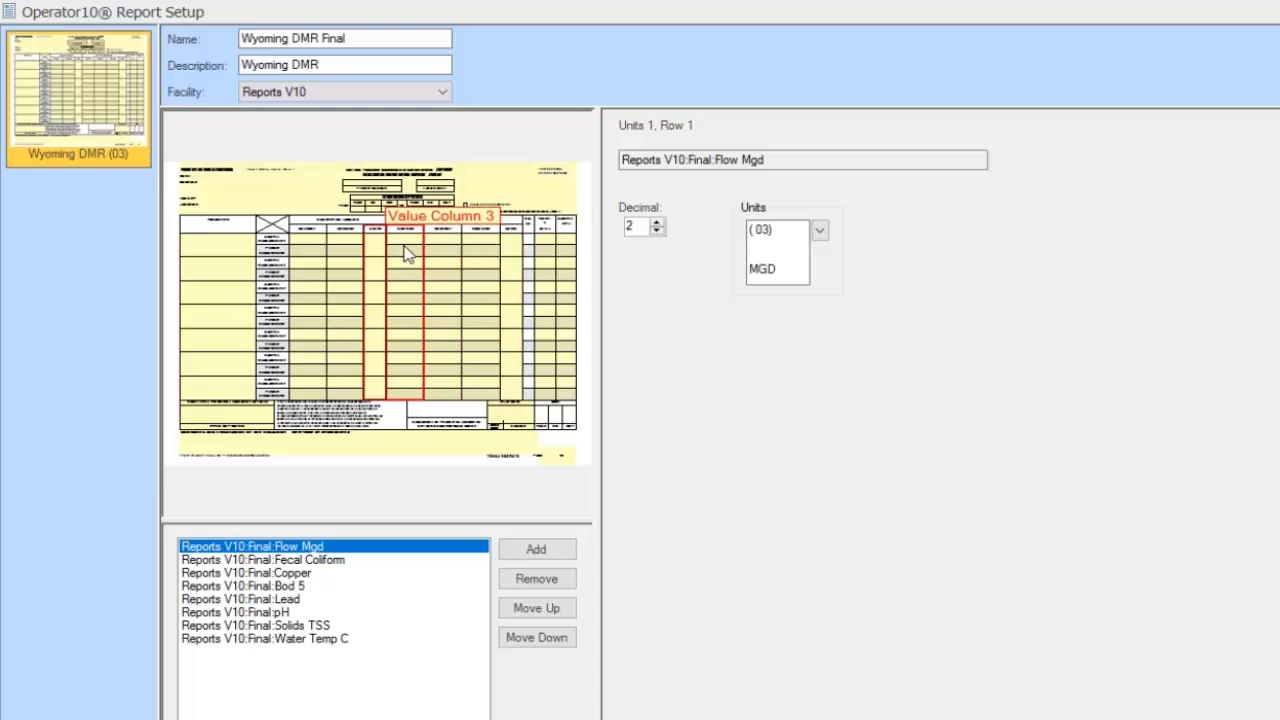
# Give Units Column 2 two decimals and (03) MGD units, then select the frequency/type column
pyautogui.click(511, 256)
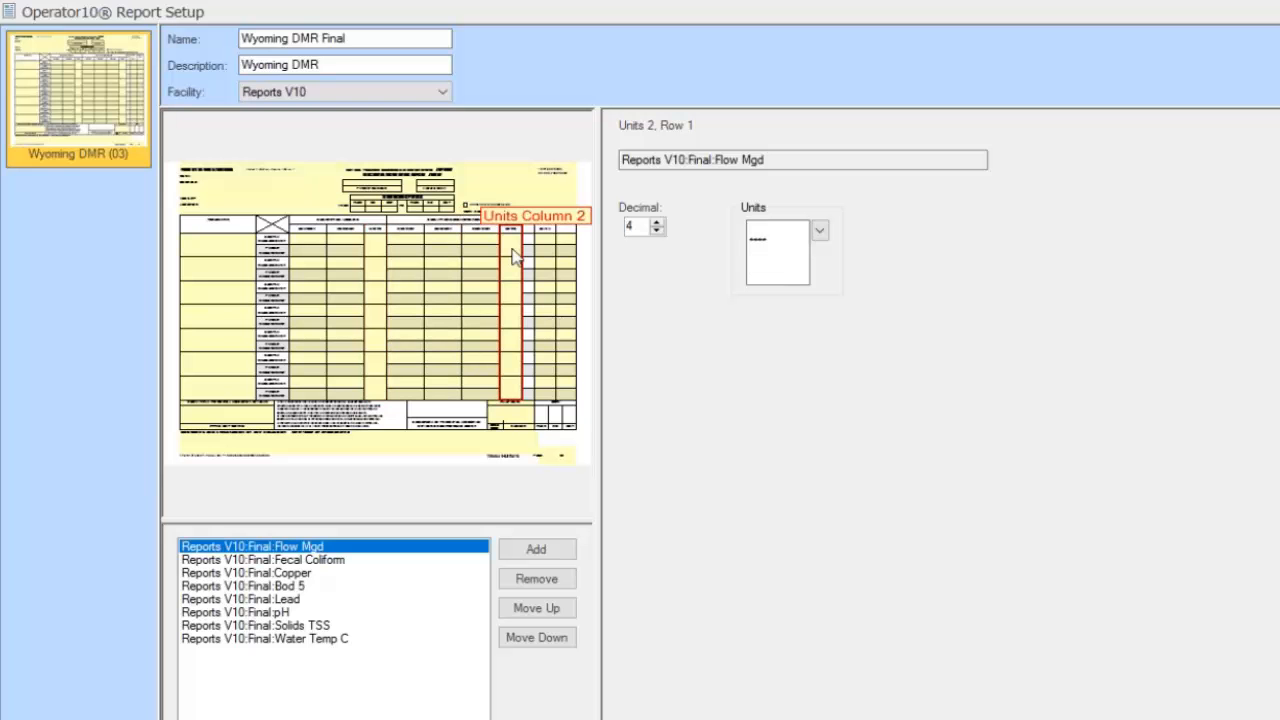
pyautogui.click(659, 231)
pyautogui.click(659, 231)
pyautogui.click(820, 231)
pyautogui.click(849, 275)
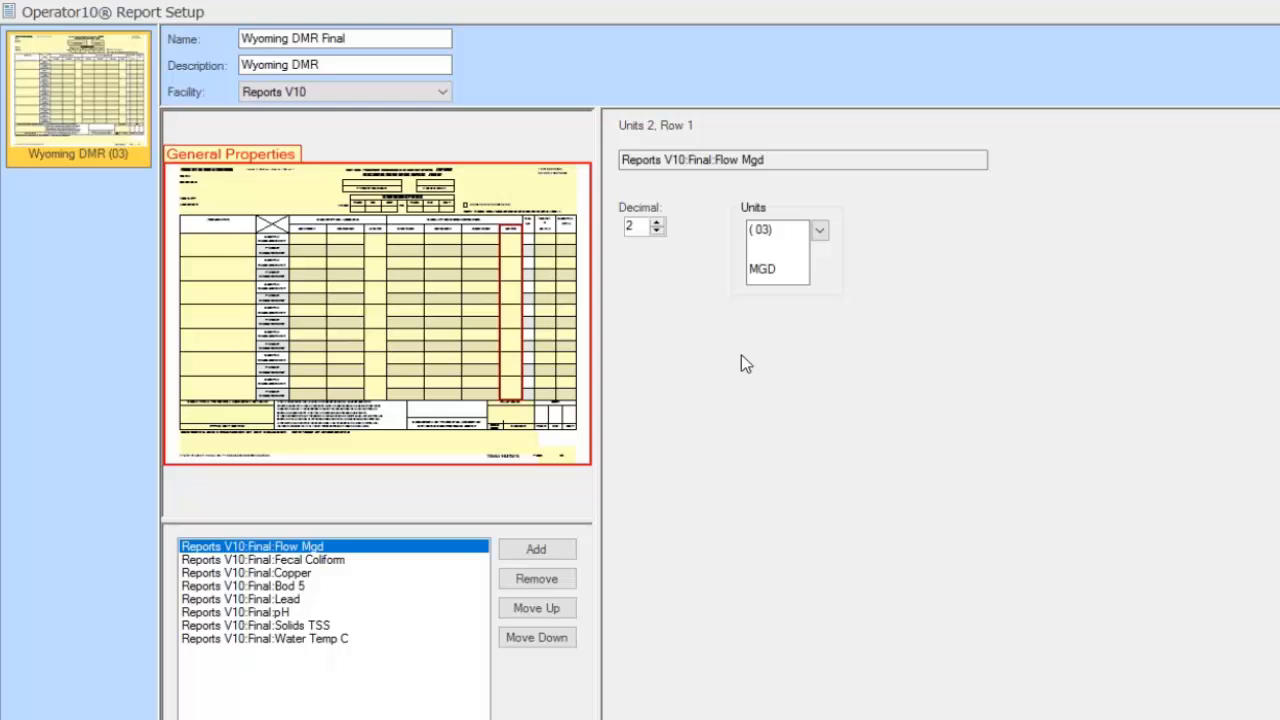
pyautogui.click(555, 258)
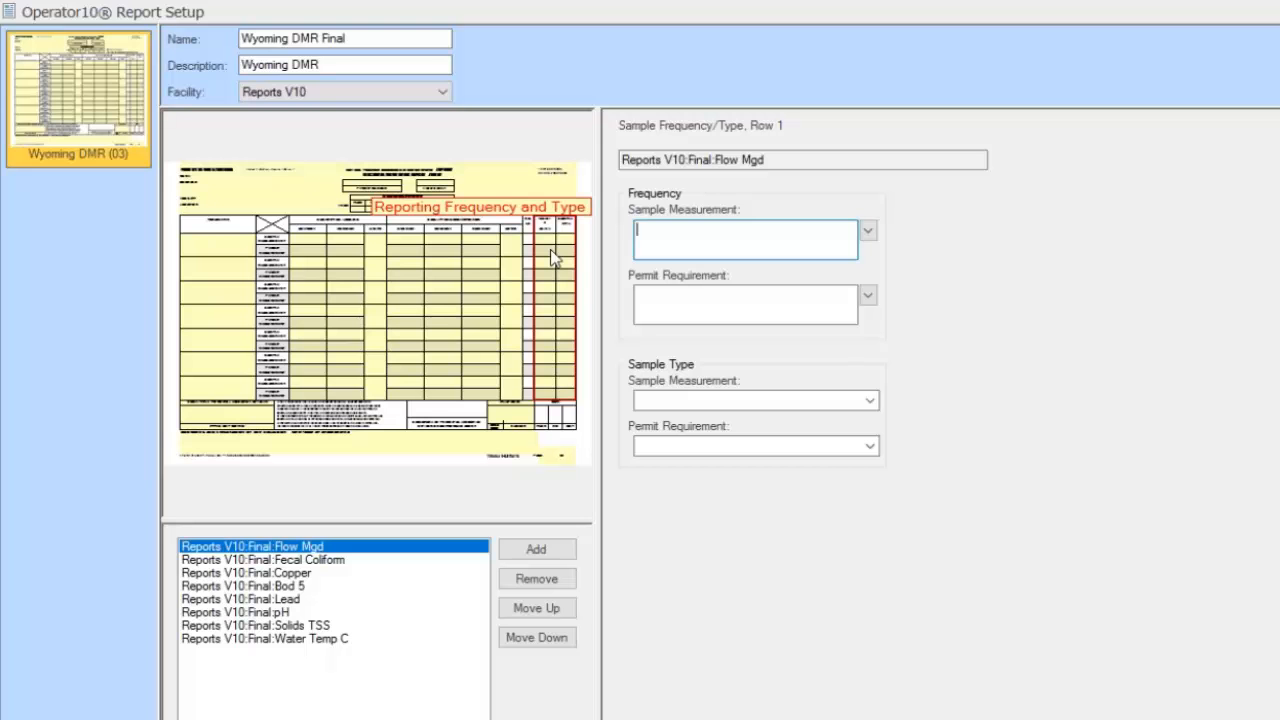
# Set the measured sample frequency to 2/7 and the permit requirement to TWICE/ WEEK
pyautogui.click(868, 231)
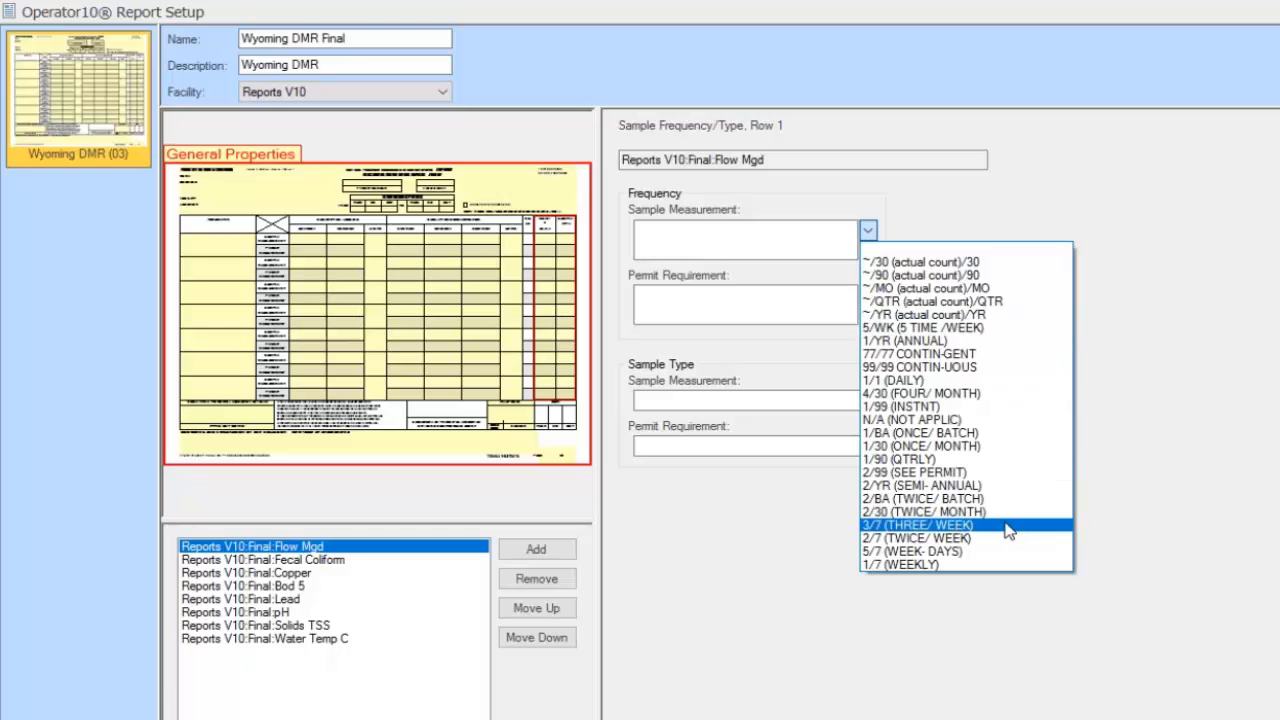
pyautogui.click(950, 541)
pyautogui.click(800, 292)
pyautogui.click(868, 296)
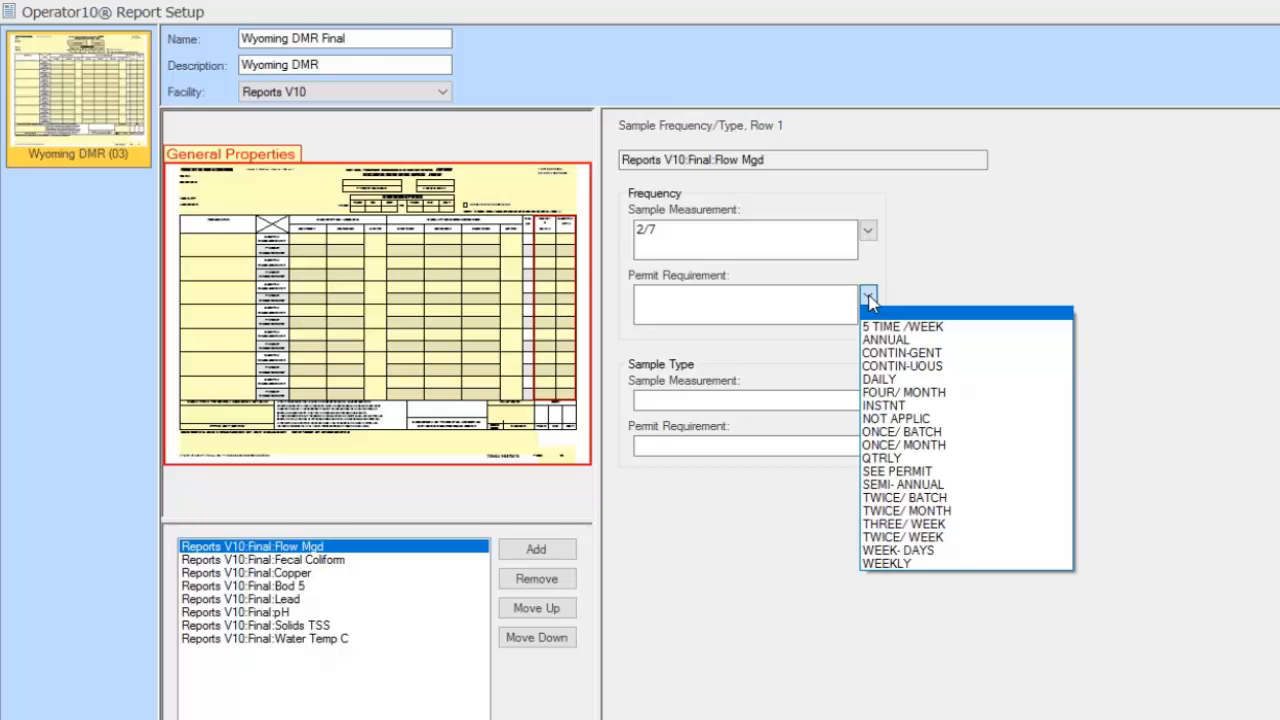
pyautogui.click(949, 546)
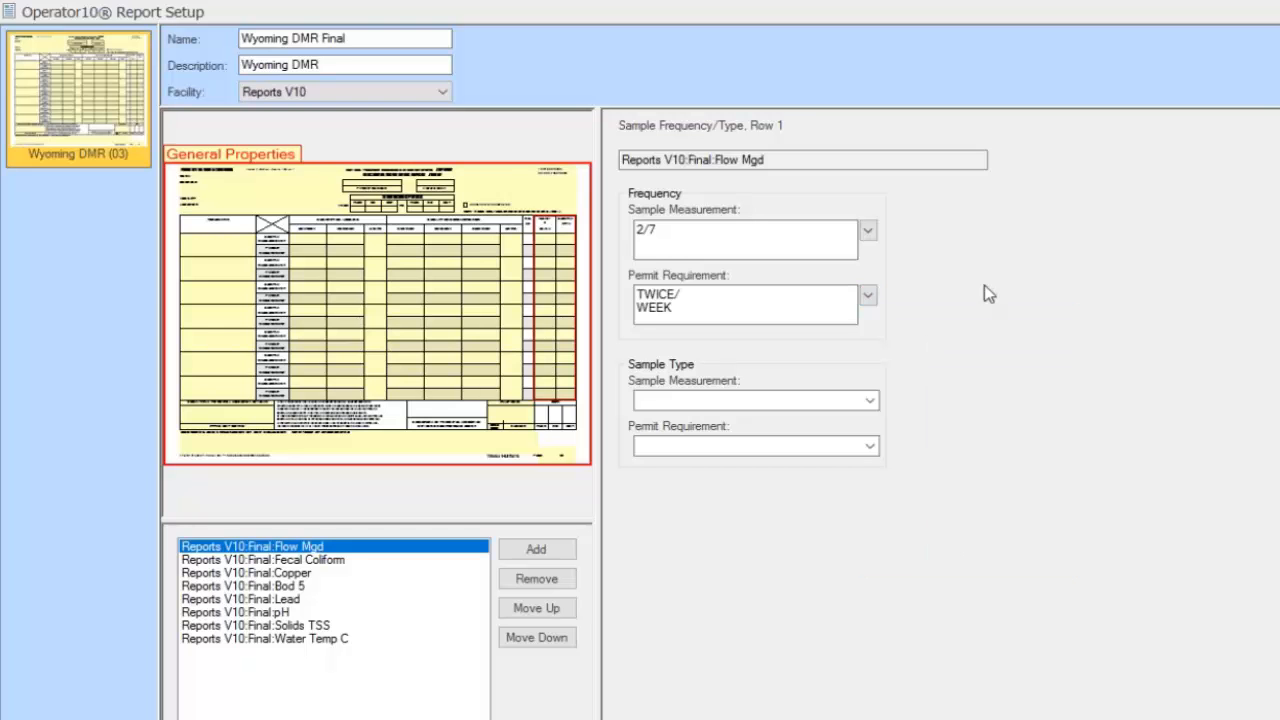
# Set both the measured and permit sample types to GRAB
pyautogui.click(870, 403)
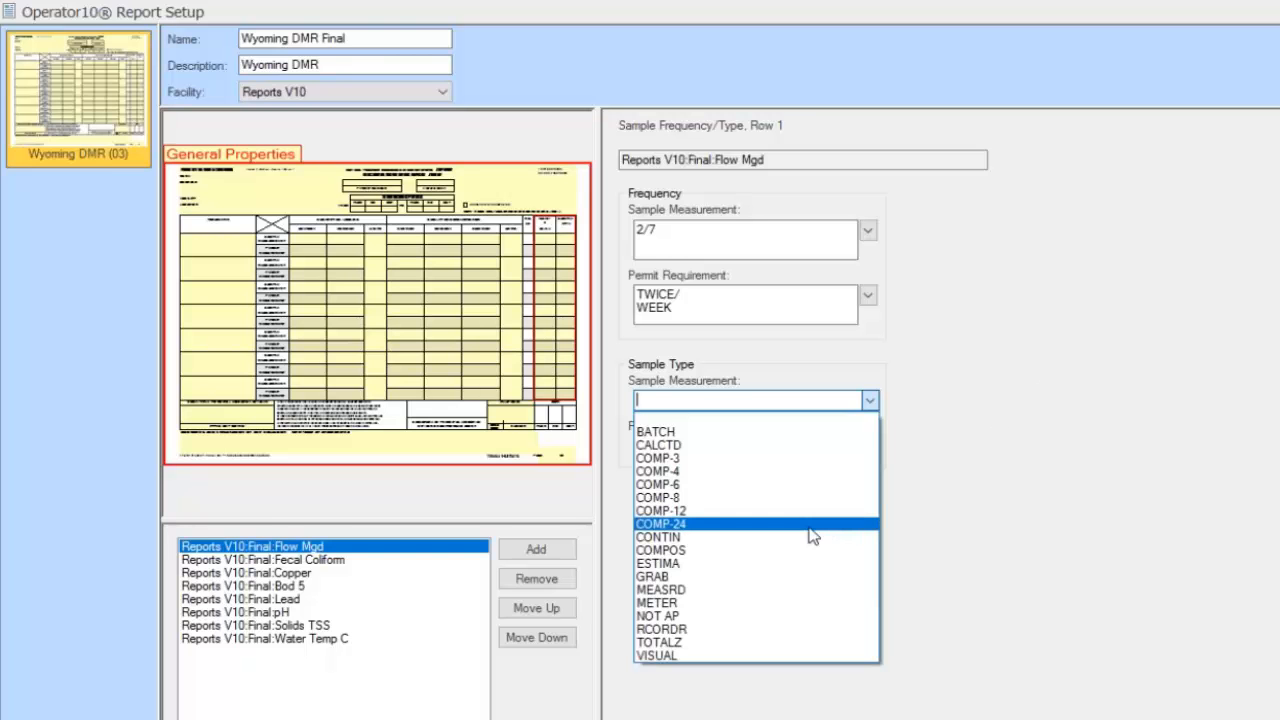
pyautogui.click(785, 578)
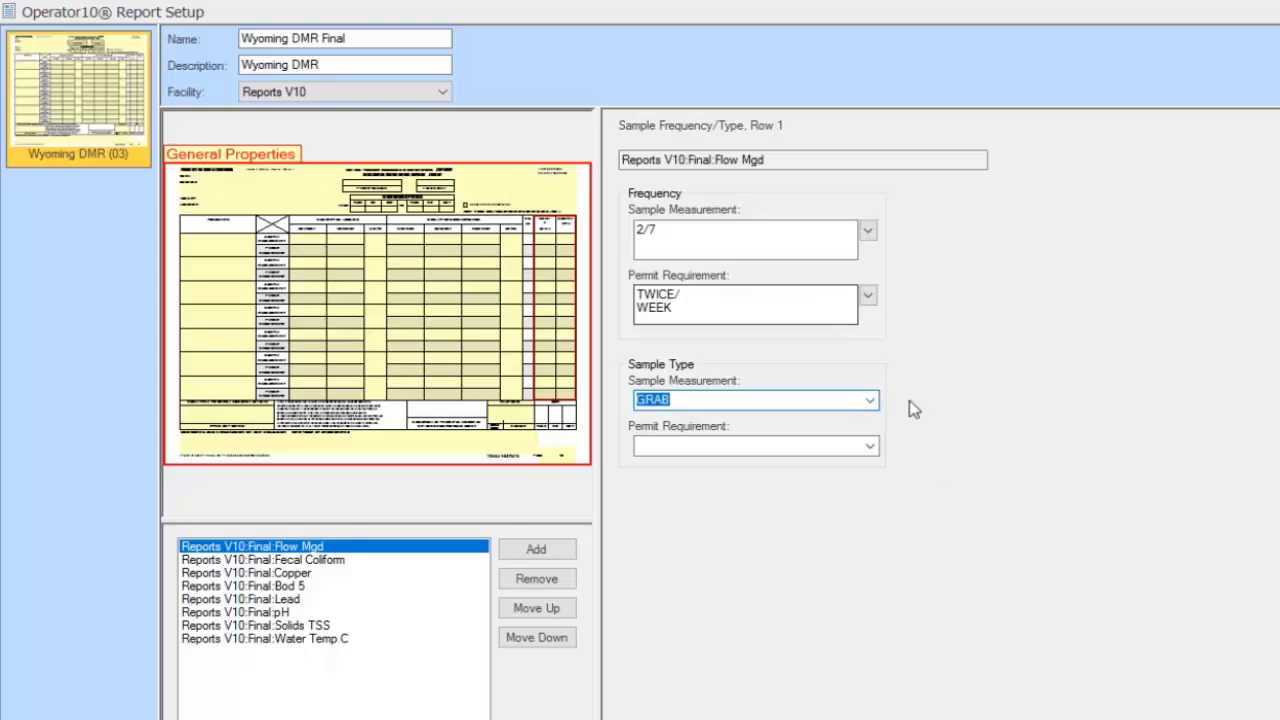
pyautogui.click(869, 449)
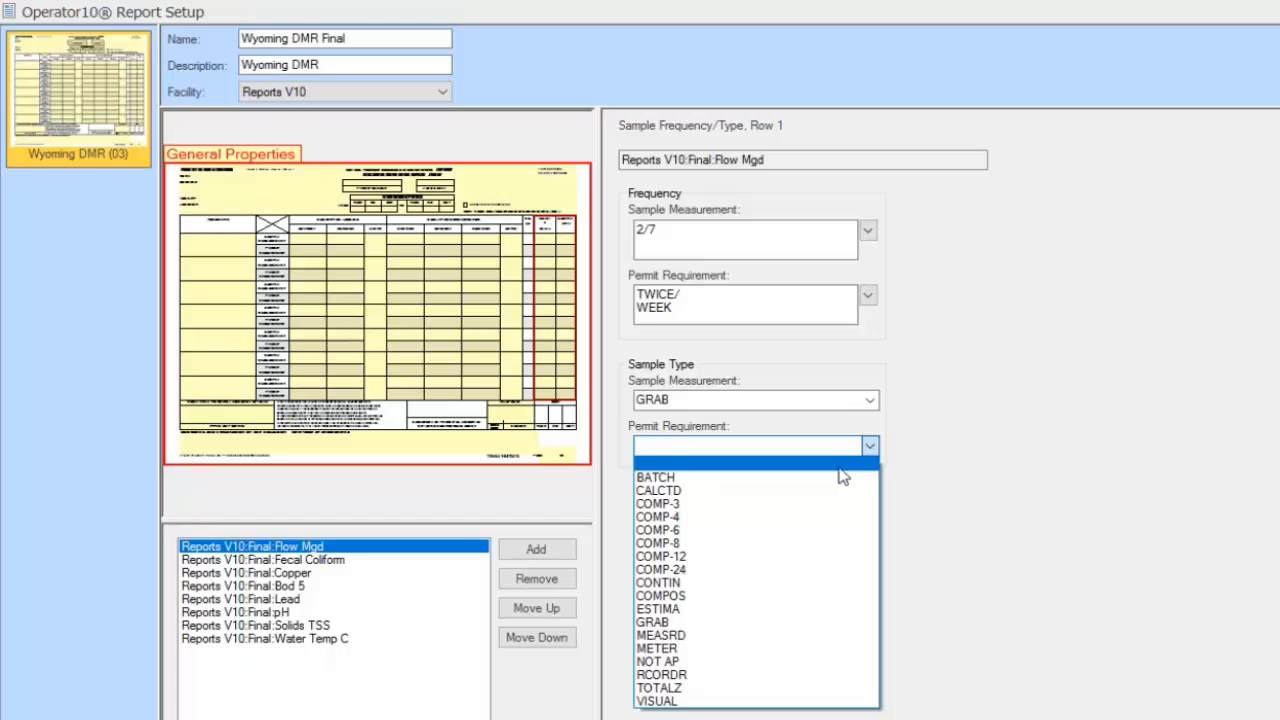
pyautogui.click(766, 622)
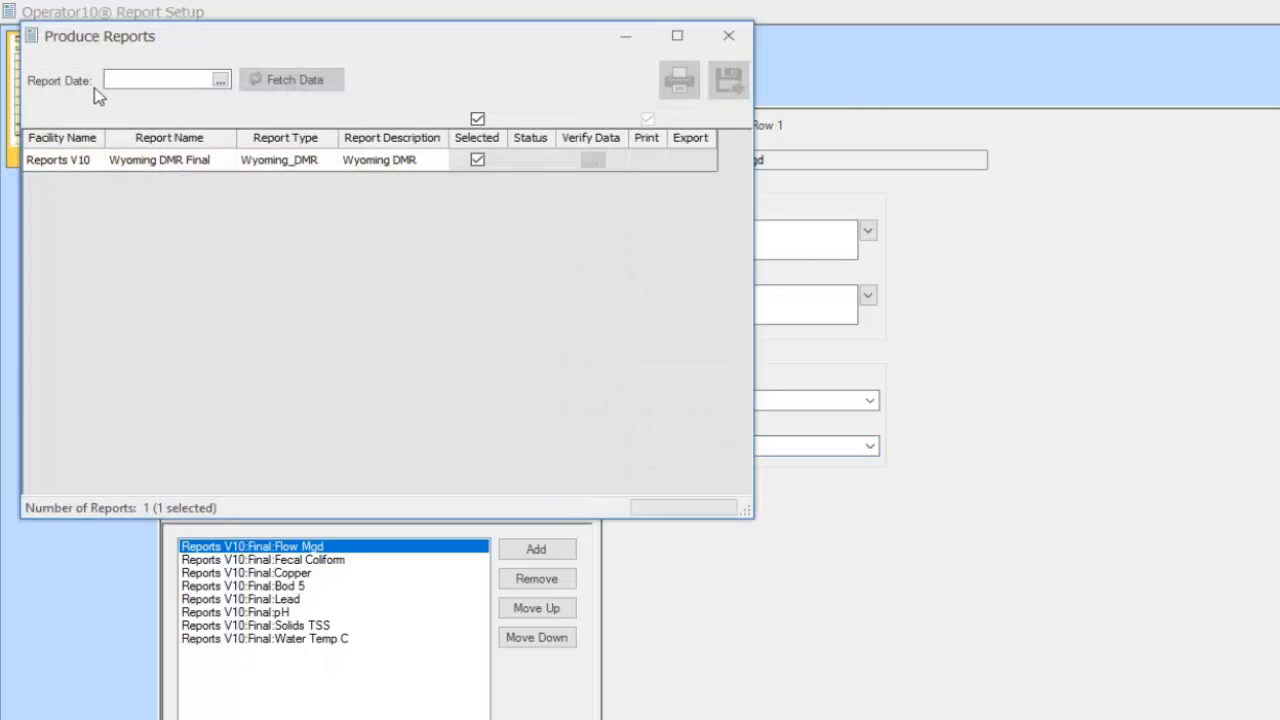
# Enter the report date 11/16 and fetch the Wyoming DMR Final data for 11/1/2016
pyautogui.write('11/16')
pyautogui.press('Tab')
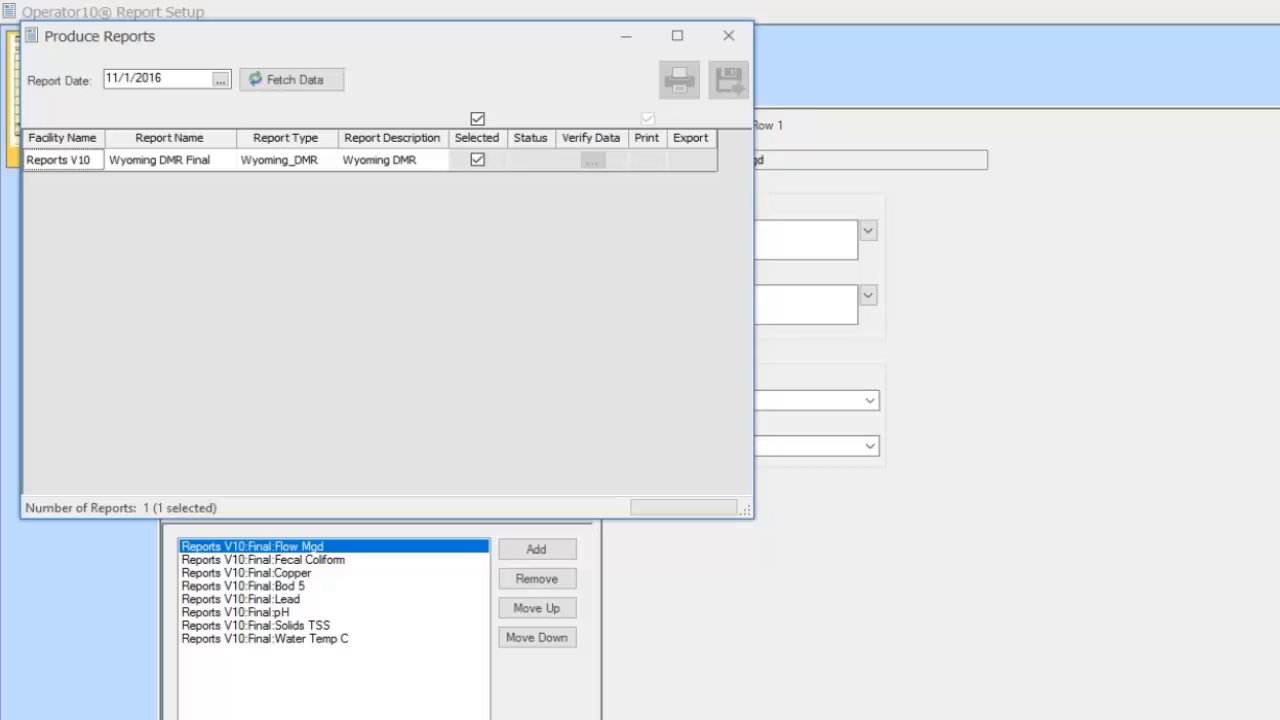
pyautogui.click(290, 82)
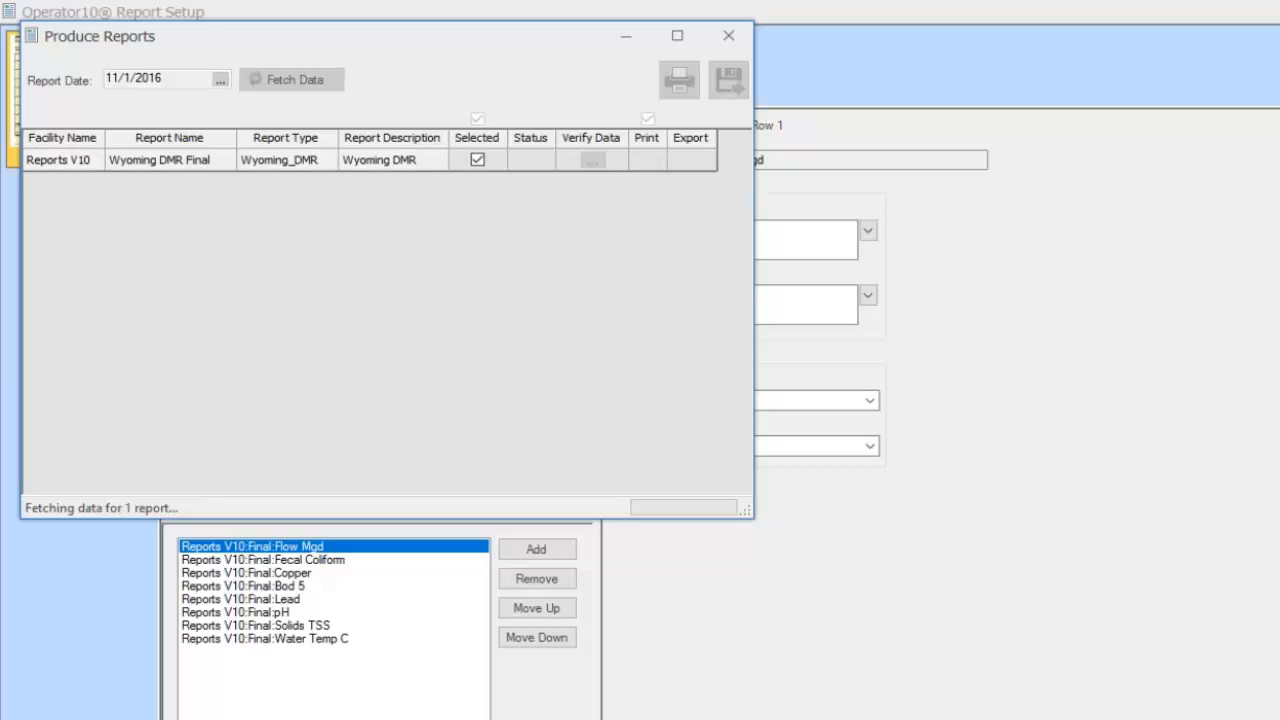
# Print the report to an on-screen preview showing Flow Rate average 3.56 and maximum 4.58
pyautogui.click(679, 84)
pyautogui.click(500, 160)
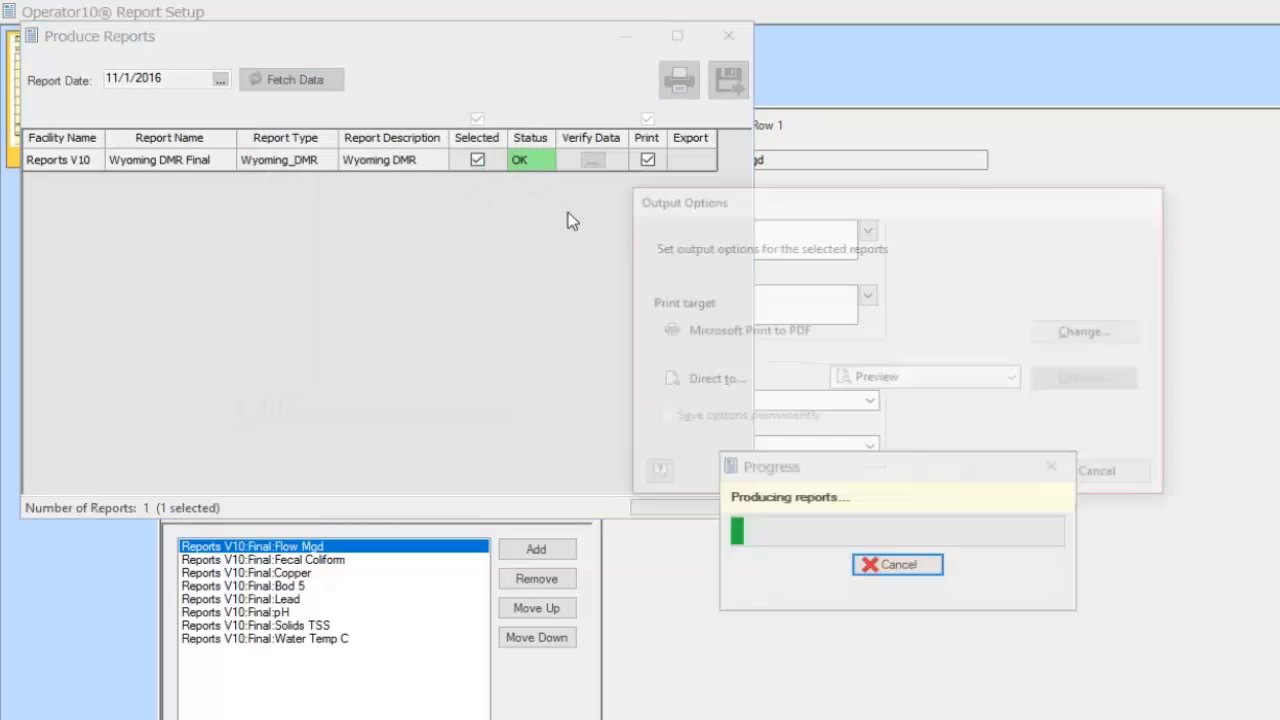
pyautogui.click(968, 470)
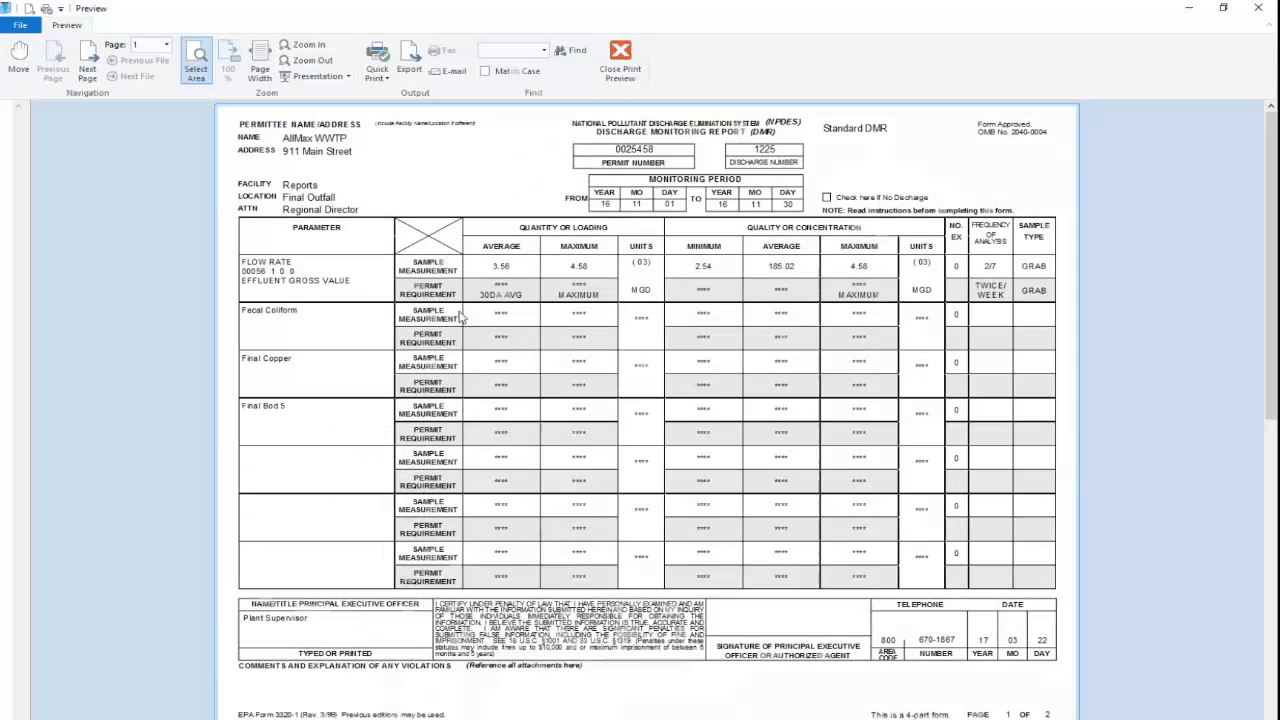
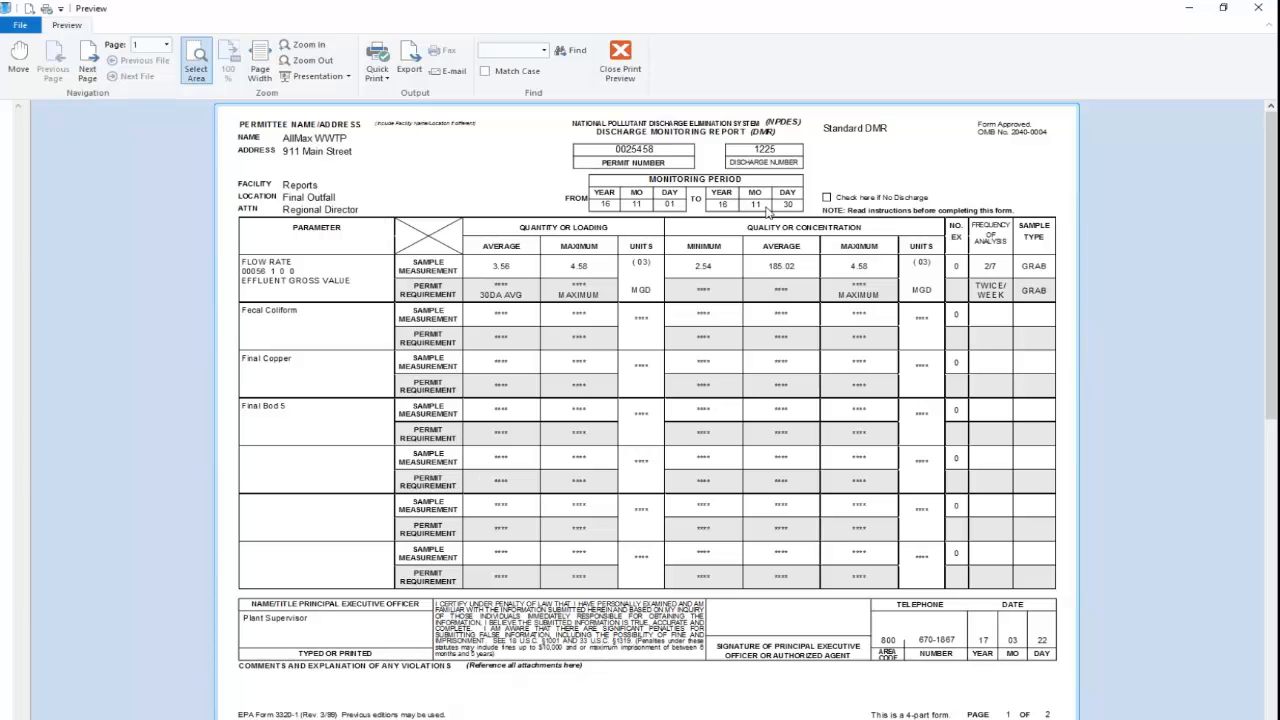
# Close the DMR preview and finish the Wyoming DMR Final report without logging it complete
pyautogui.click(621, 58)
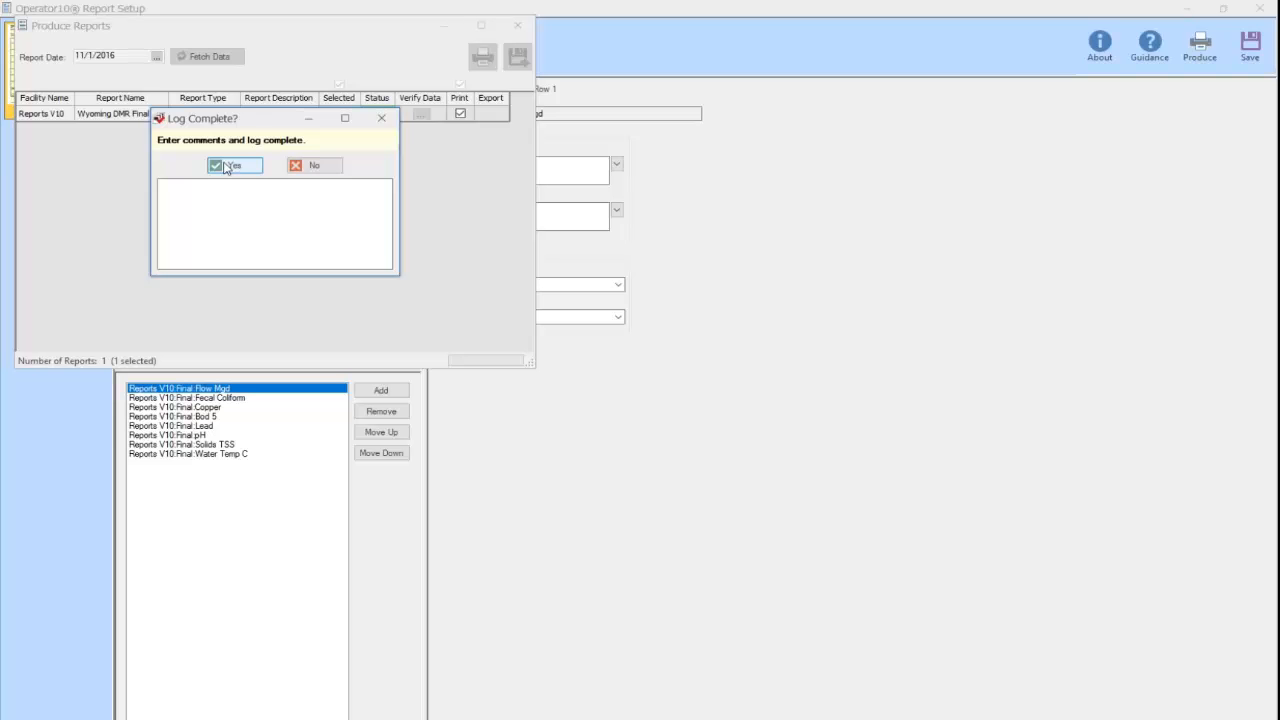
pyautogui.click(310, 168)
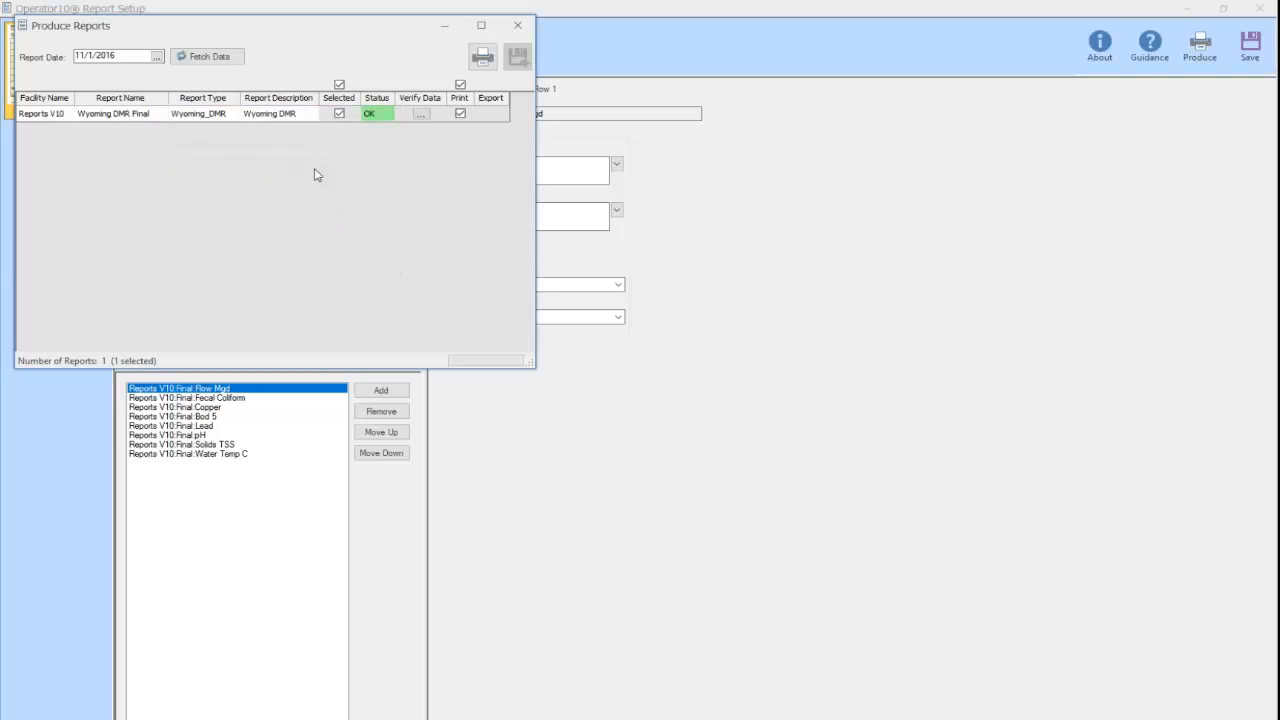
# Check the Fecal Coliform and Copper rows in the Wyoming DMR Final setup, then close it
pyautogui.click(517, 25)
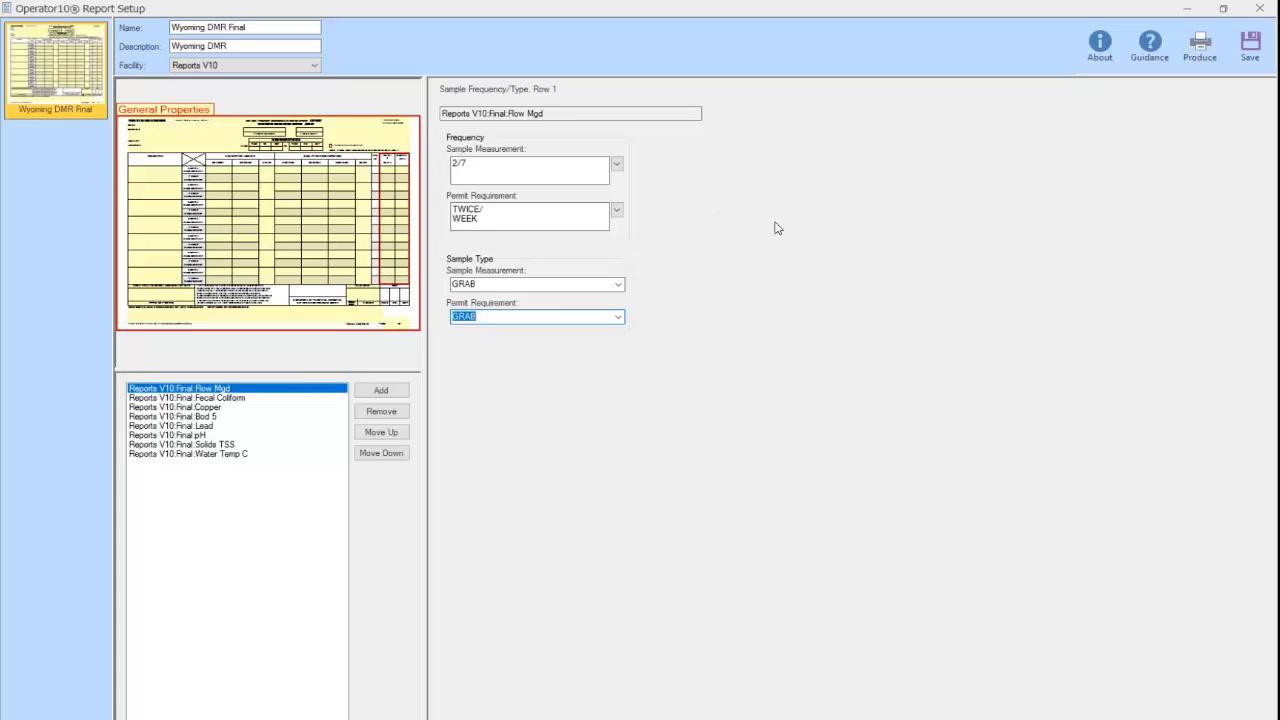
pyautogui.click(220, 399)
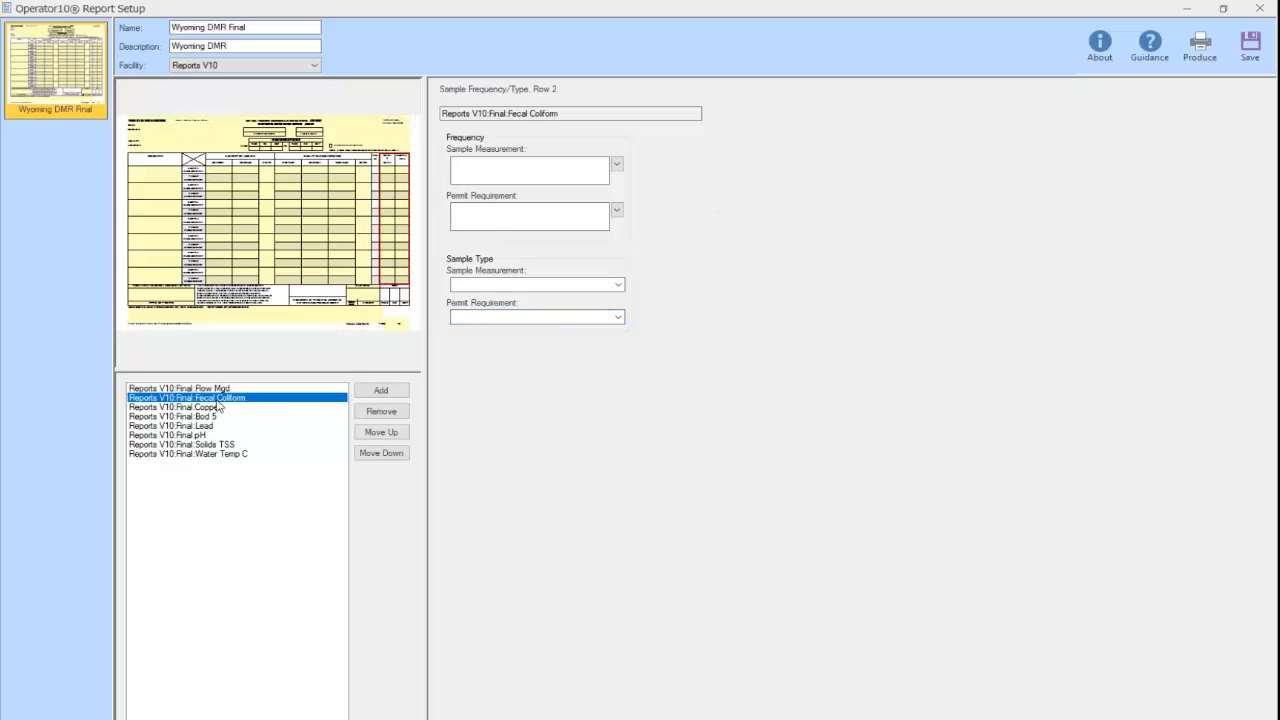
pyautogui.click(199, 410)
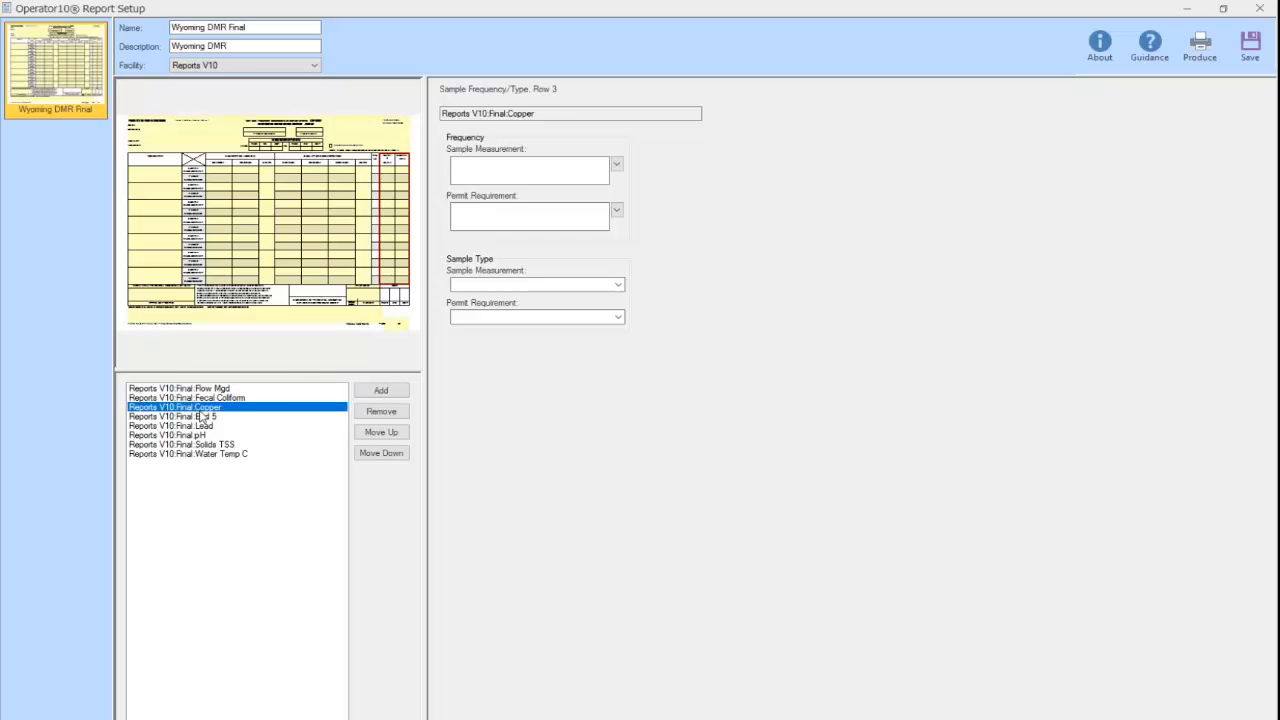
pyautogui.click(1259, 8)
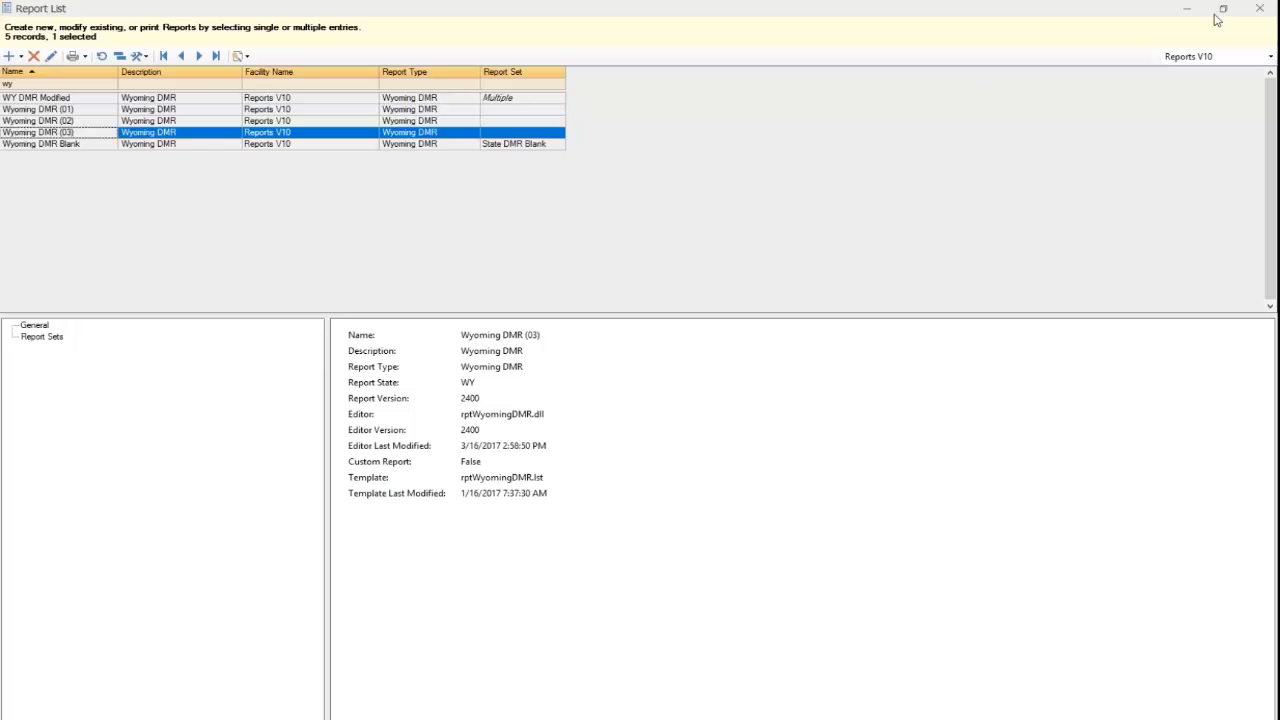
# Close the Report List to return to the State DMR Reports folder
pyautogui.click(1253, 11)
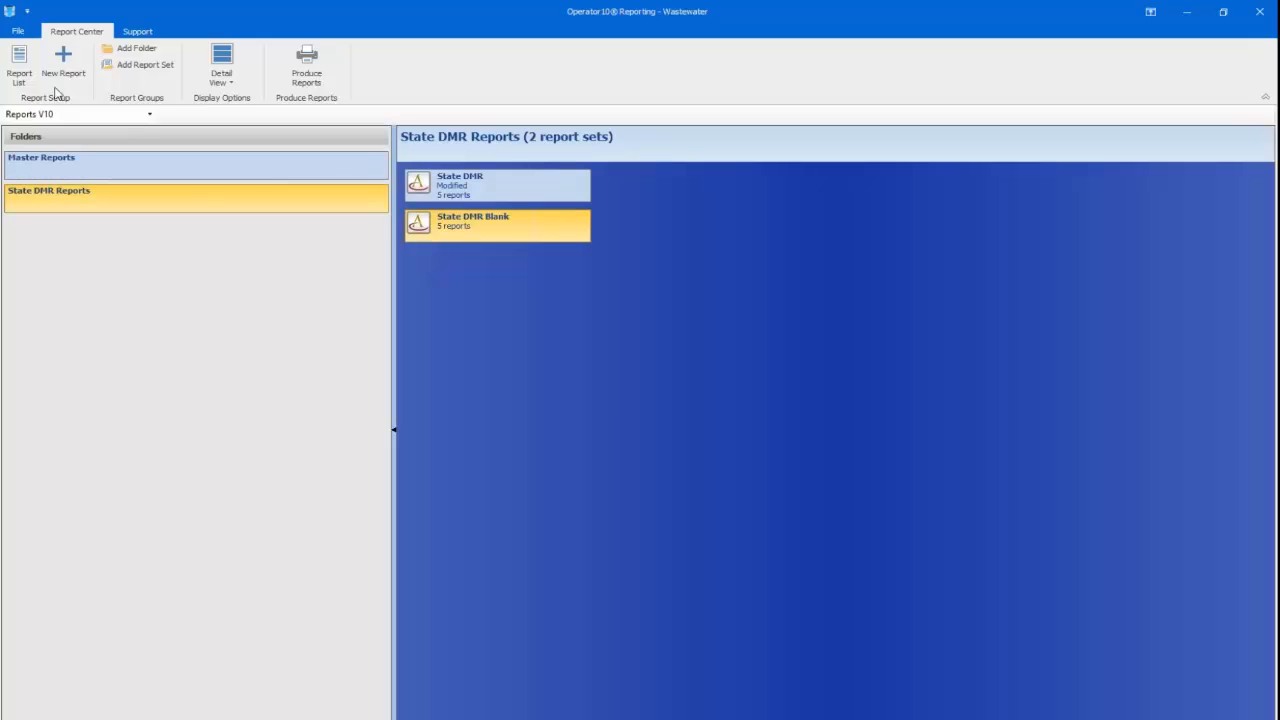
# Create a new Ohio 4500 report from the State Reports list
pyautogui.click(63, 62)
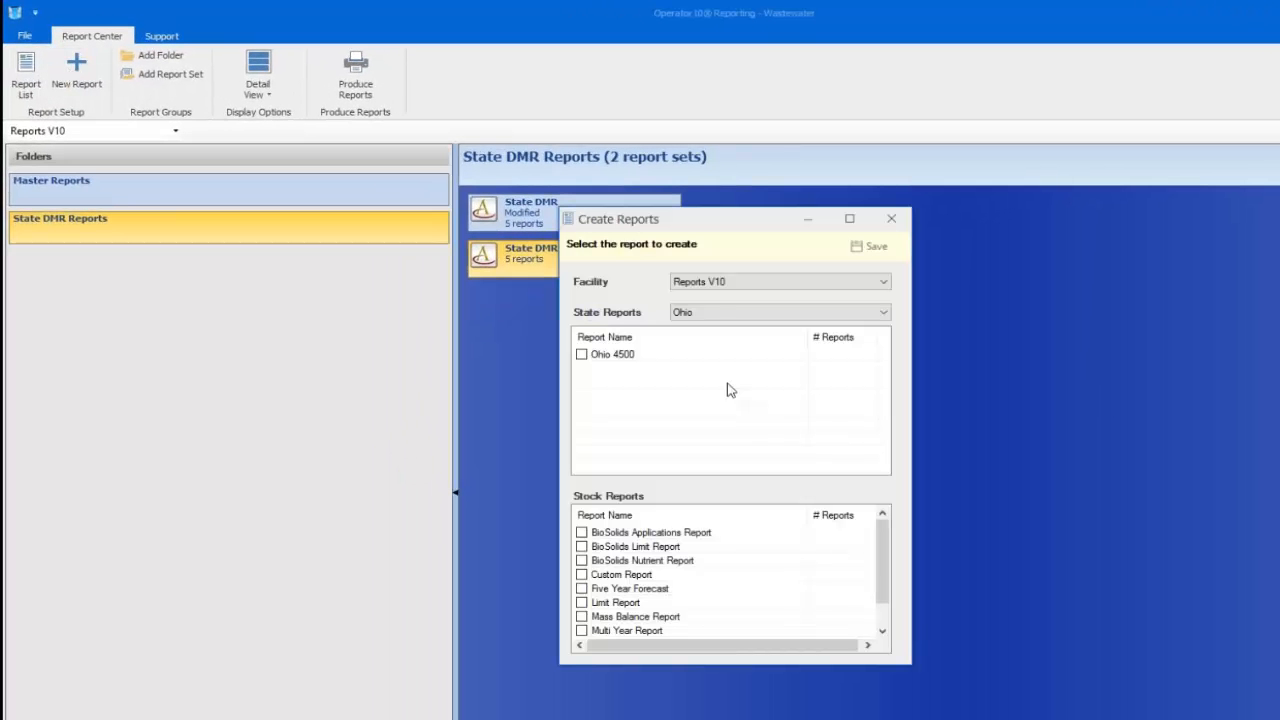
pyautogui.click(582, 354)
pyautogui.click(868, 248)
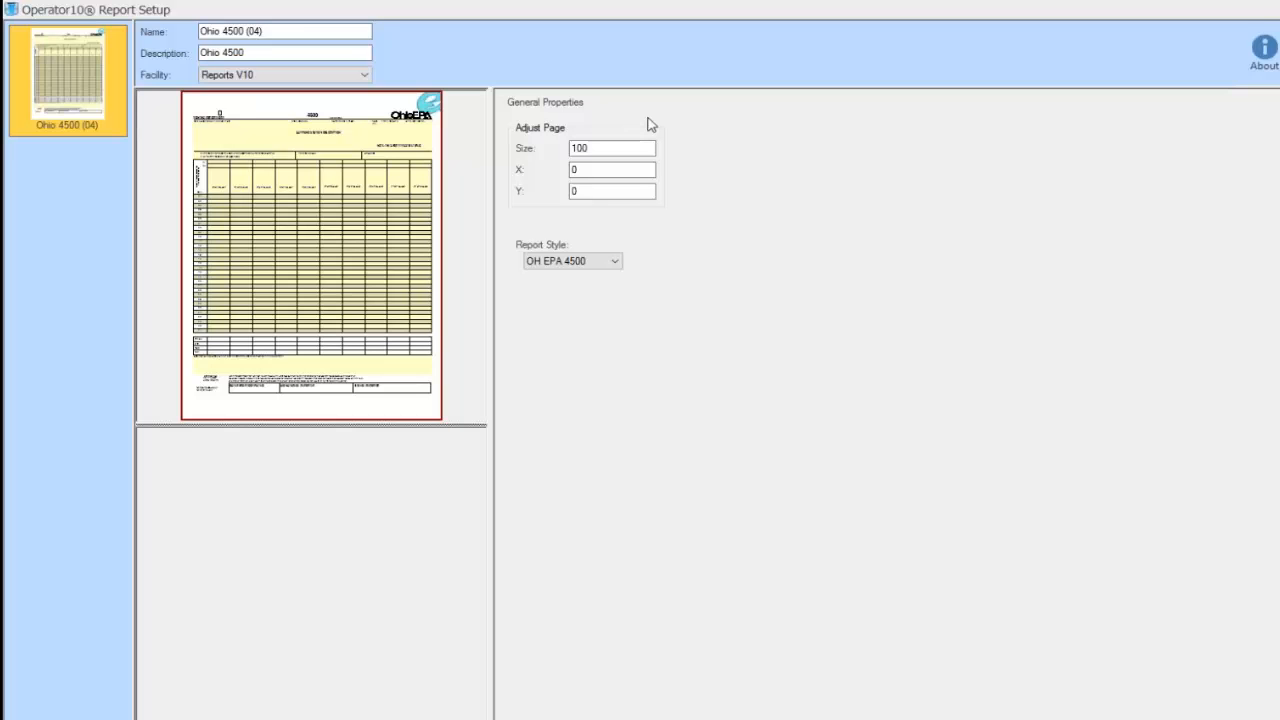
# Switch the Ohio 4500 (04) report style to eDMR and bring up the header's General Information settings
pyautogui.click(617, 265)
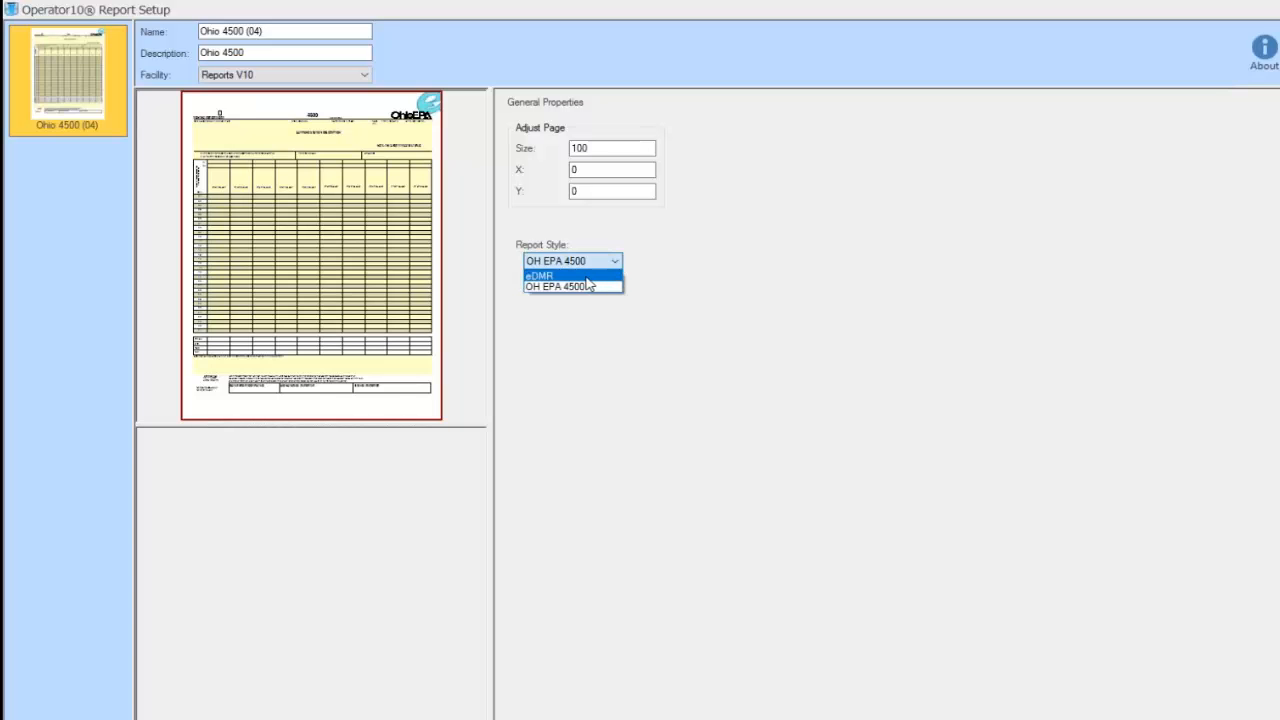
pyautogui.click(587, 276)
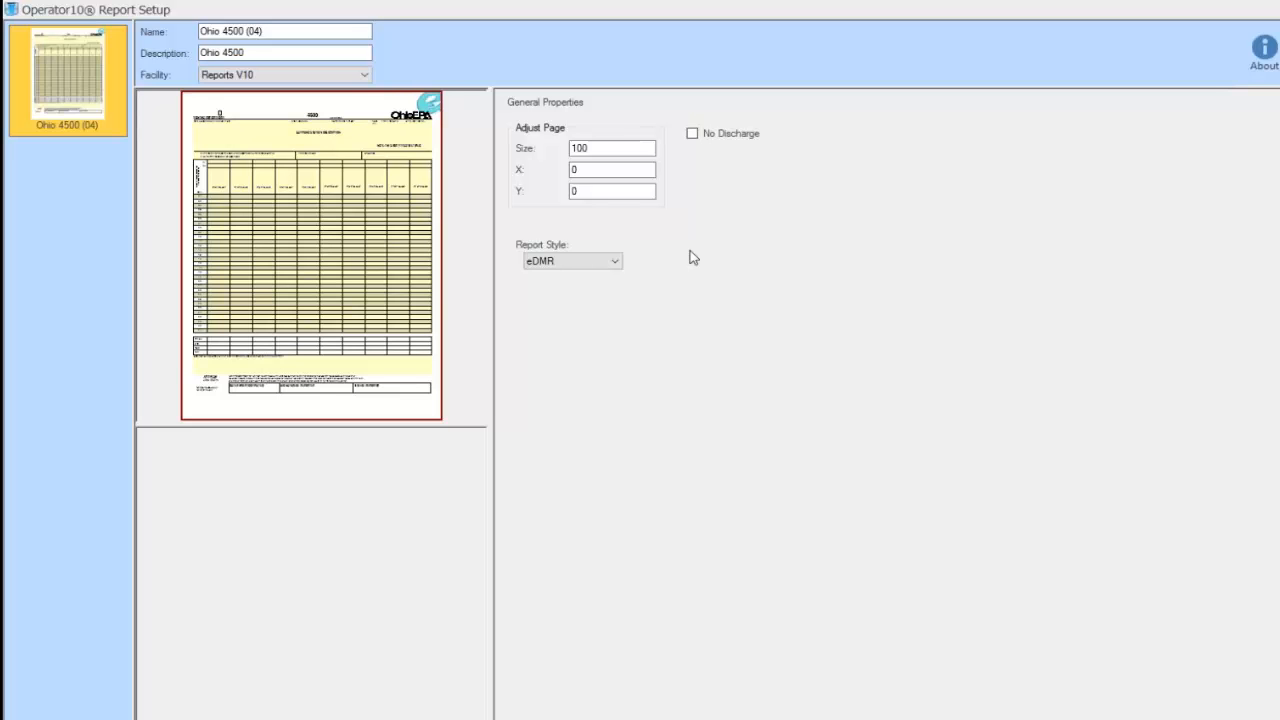
pyautogui.click(257, 147)
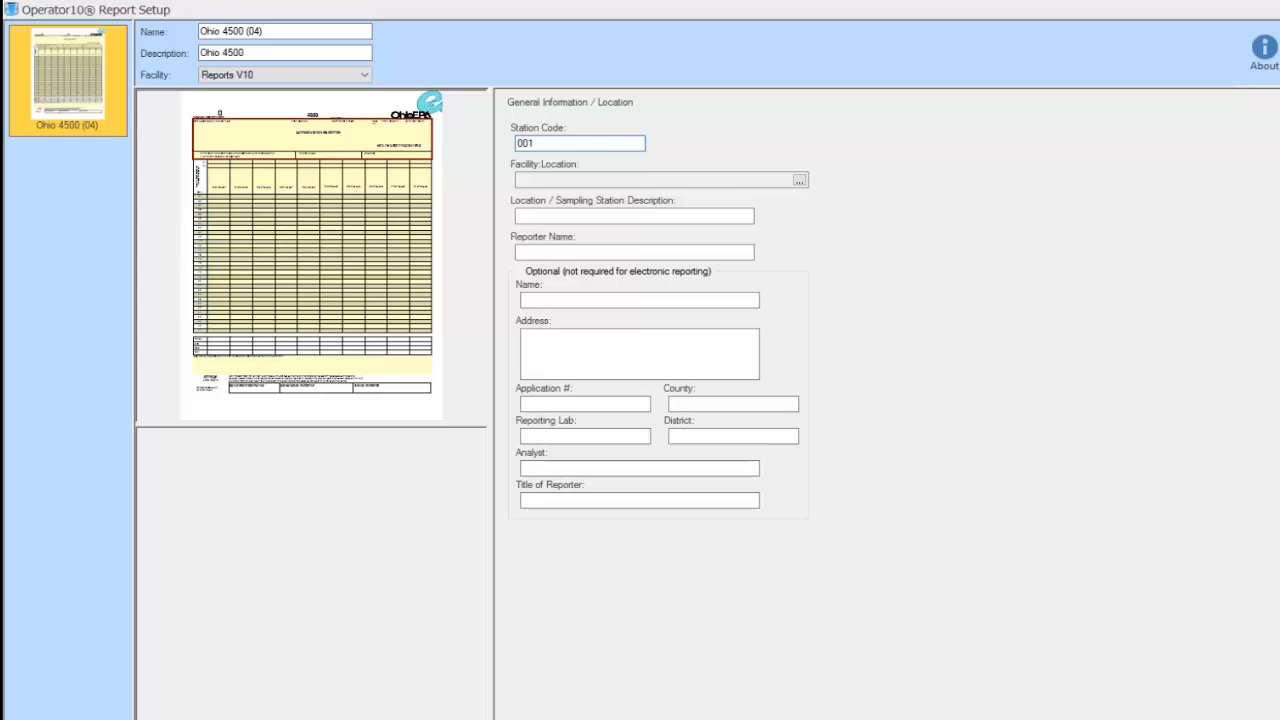
# Set the facility location to Reports V10:Final, described as Final Location
pyautogui.click(800, 181)
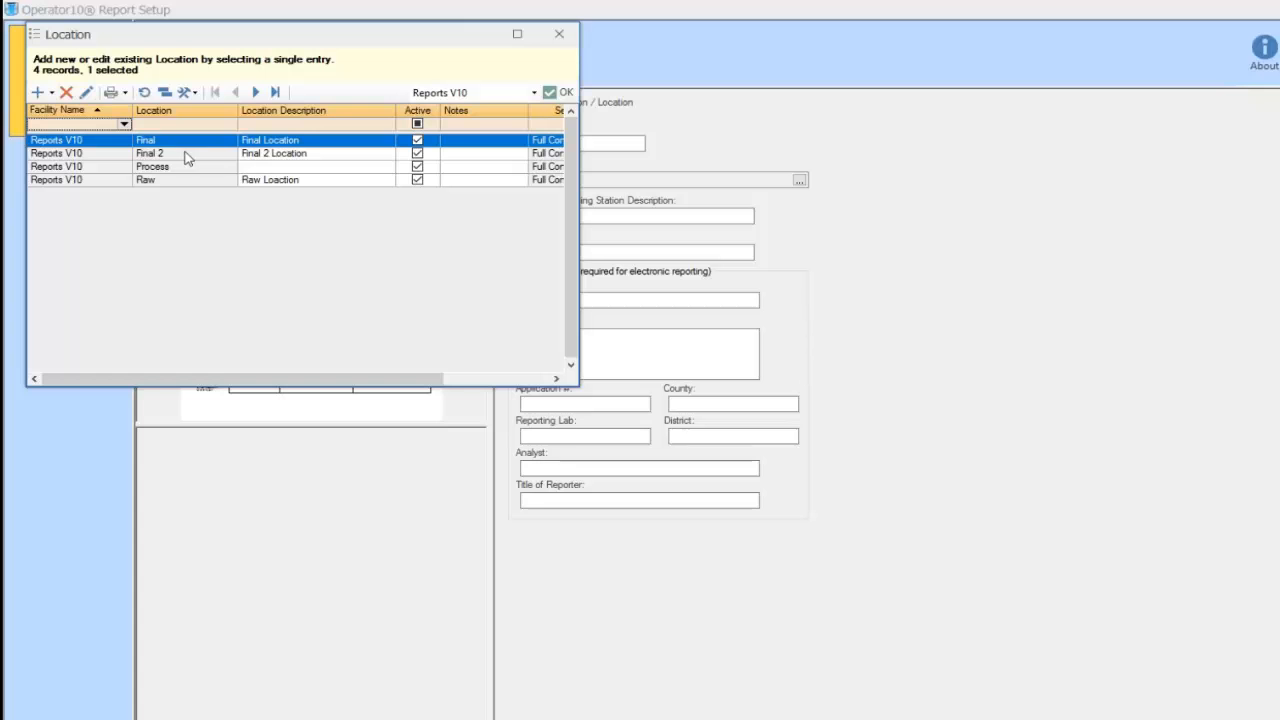
pyautogui.click(551, 93)
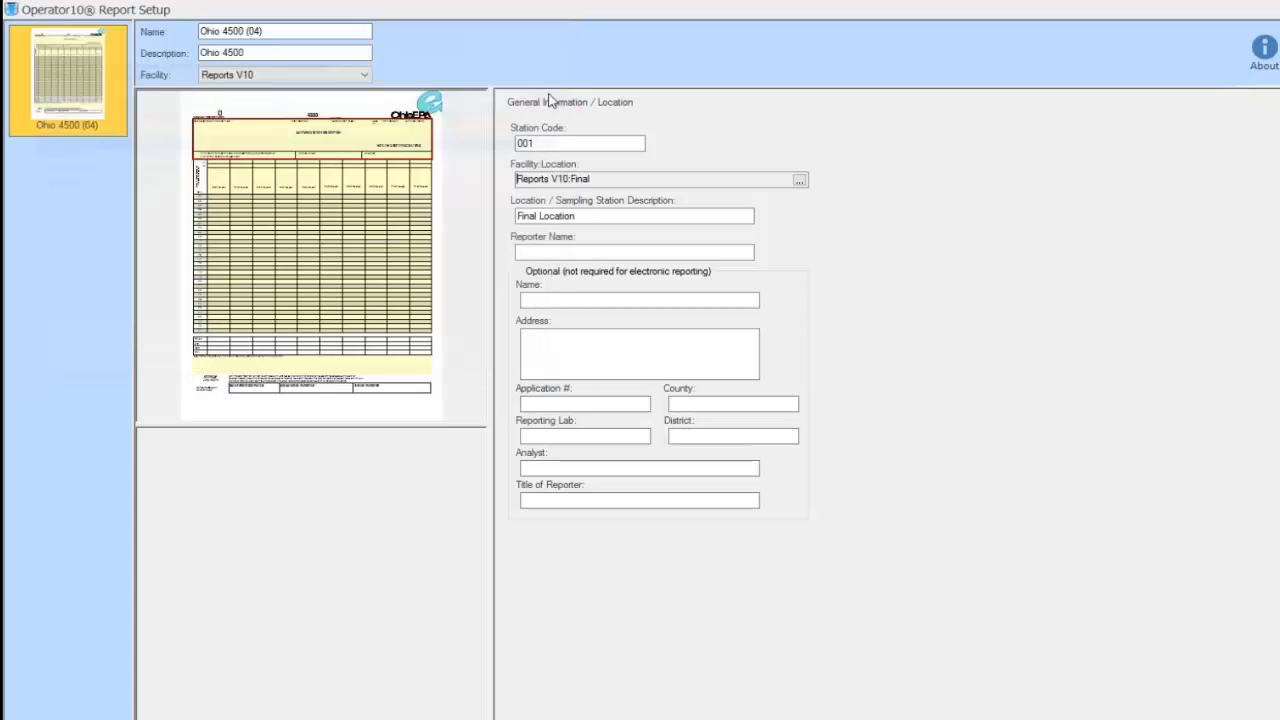
pyautogui.click(626, 217)
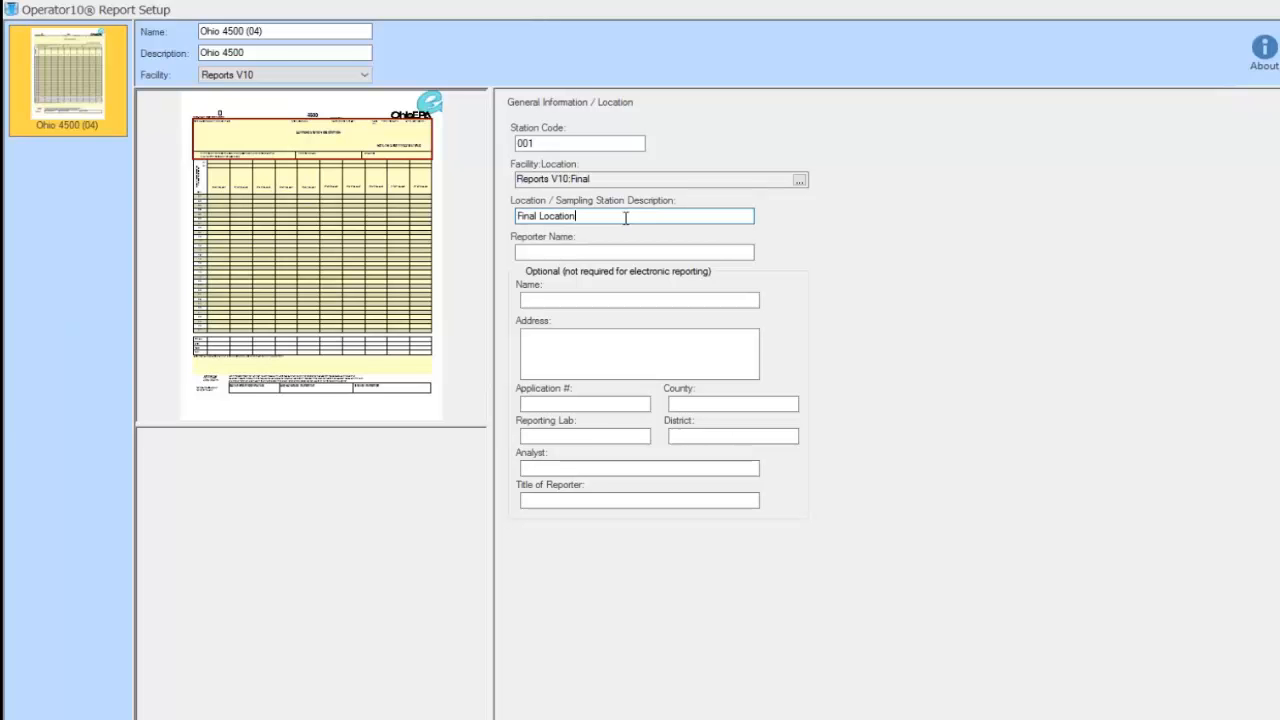
# Enter the reporter name, facility name Allmax WWTP and the facility's street address
pyautogui.click(569, 254)
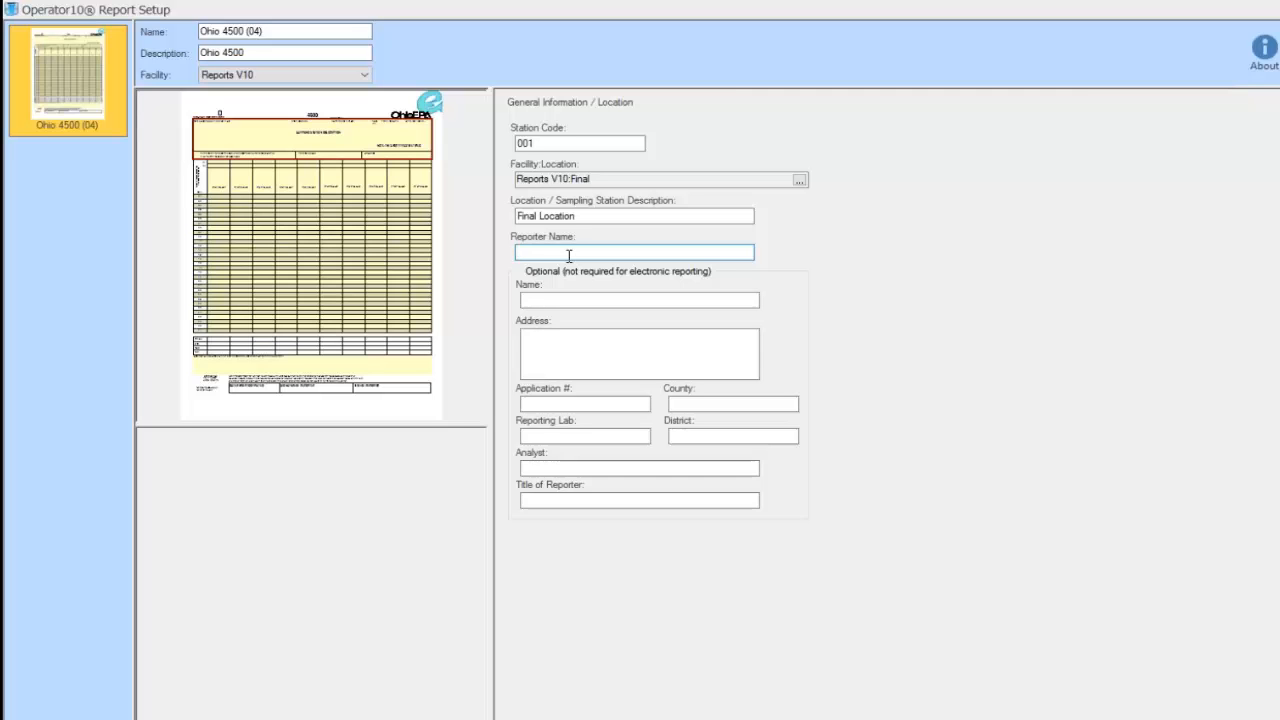
pyautogui.write('Name')
pyautogui.click(553, 300)
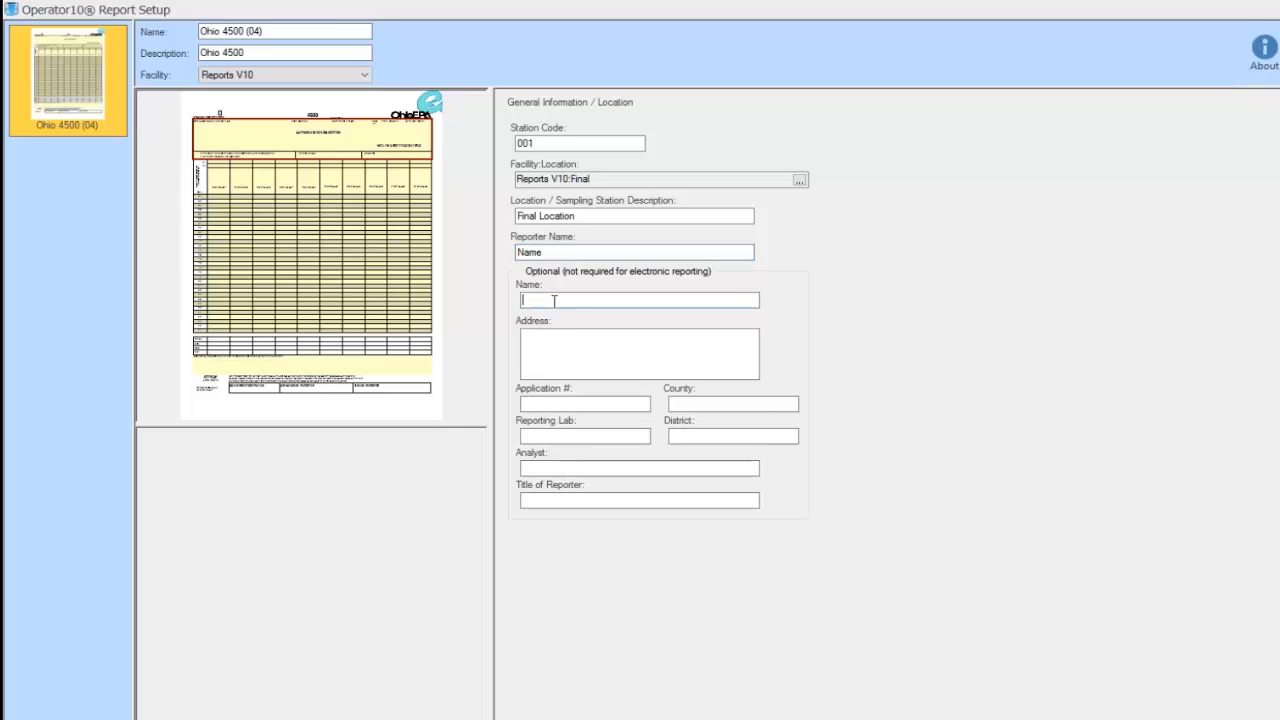
pyautogui.write('Allmax WWTP')
pyautogui.click(554, 350)
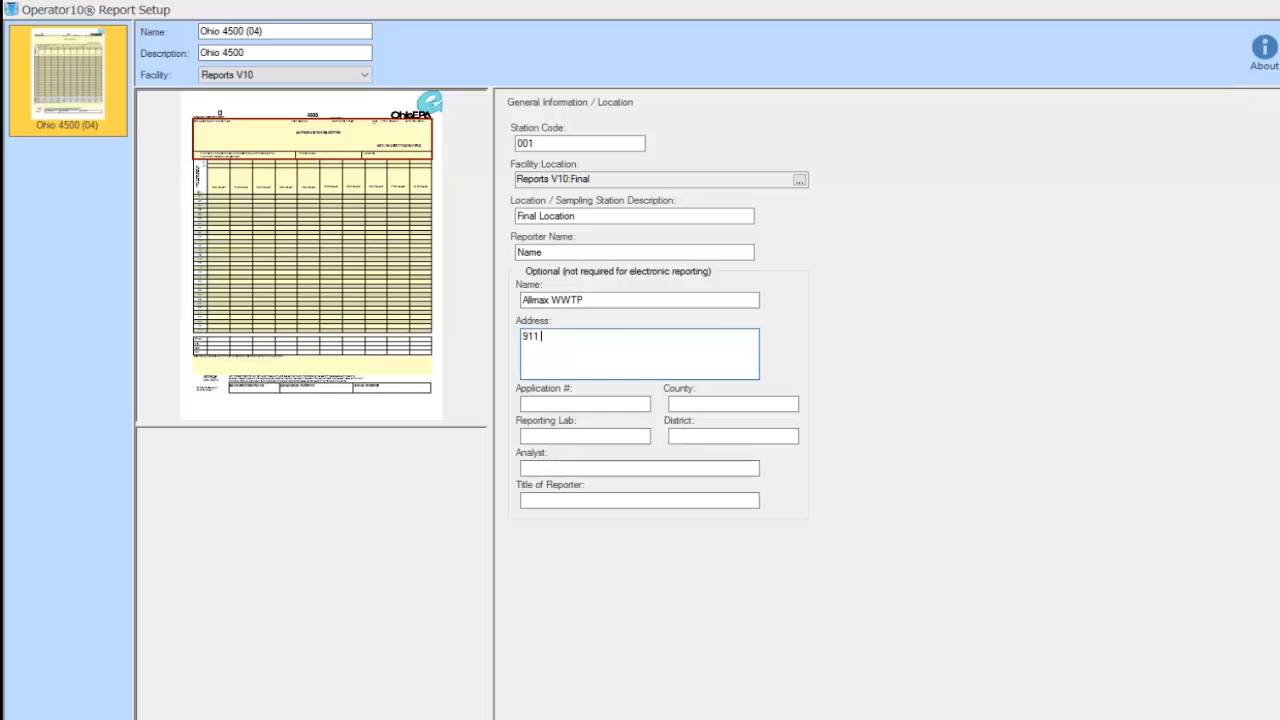
pyautogui.click(563, 401)
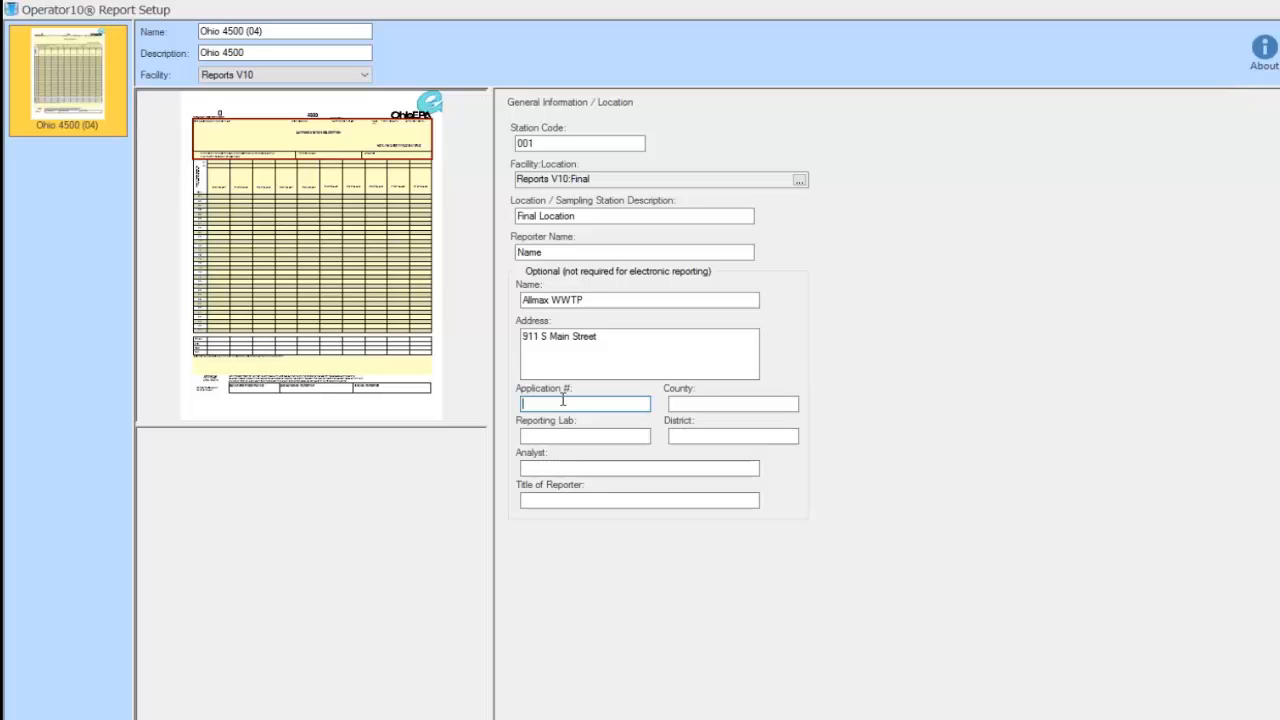
# Enter the application number, county Hardin, reporting lab Lab Tech and district 9
pyautogui.write('0052698')
pyautogui.click(680, 403)
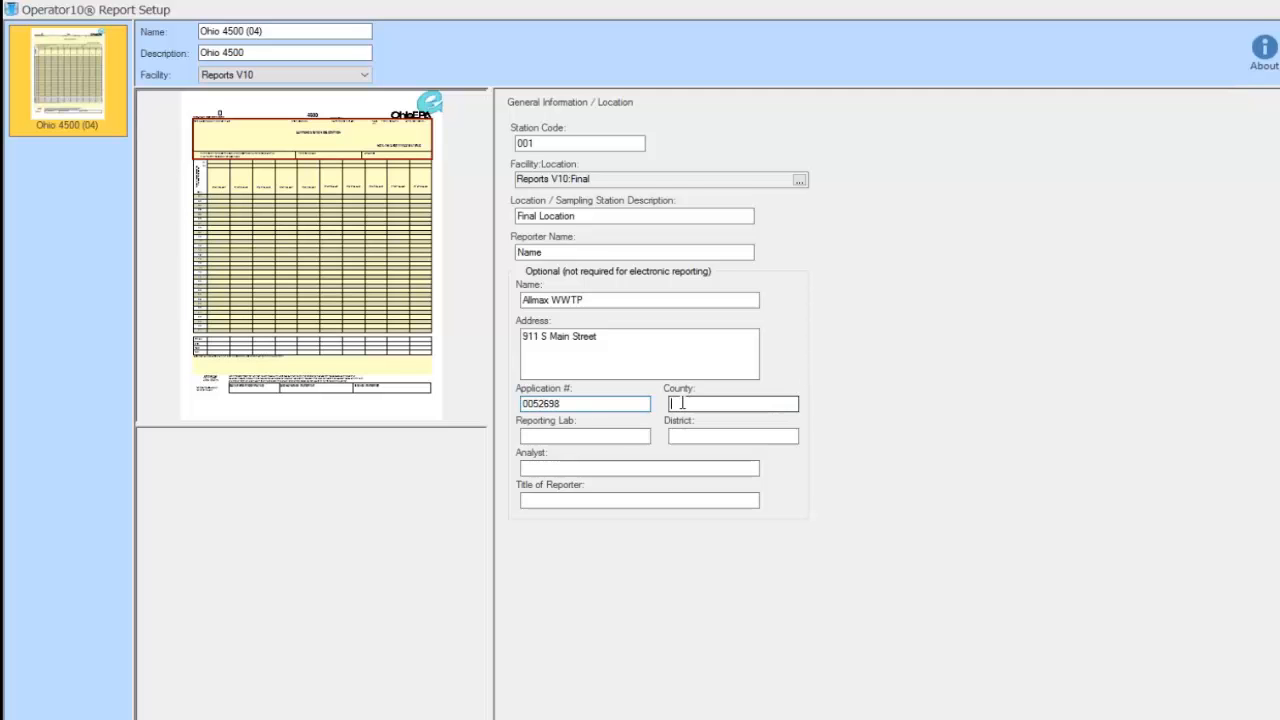
pyautogui.write('Hardin')
pyautogui.click(576, 438)
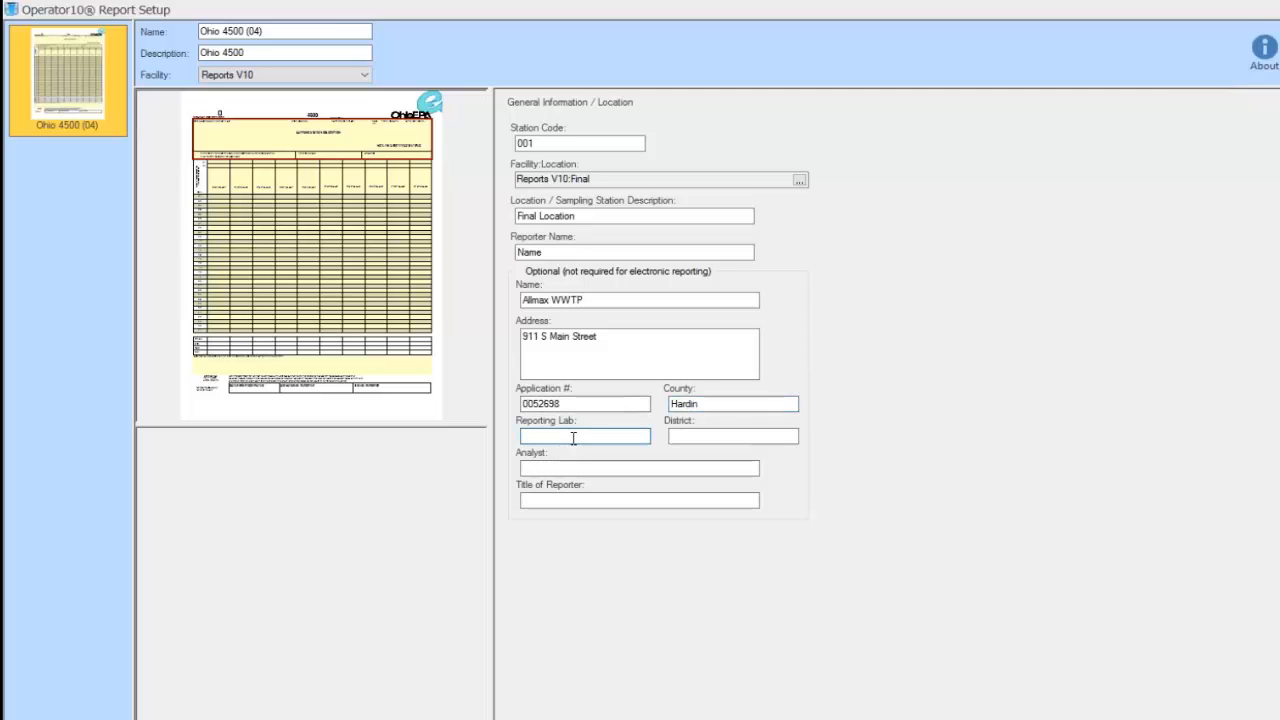
pyautogui.write('Lab Tech')
pyautogui.click(684, 434)
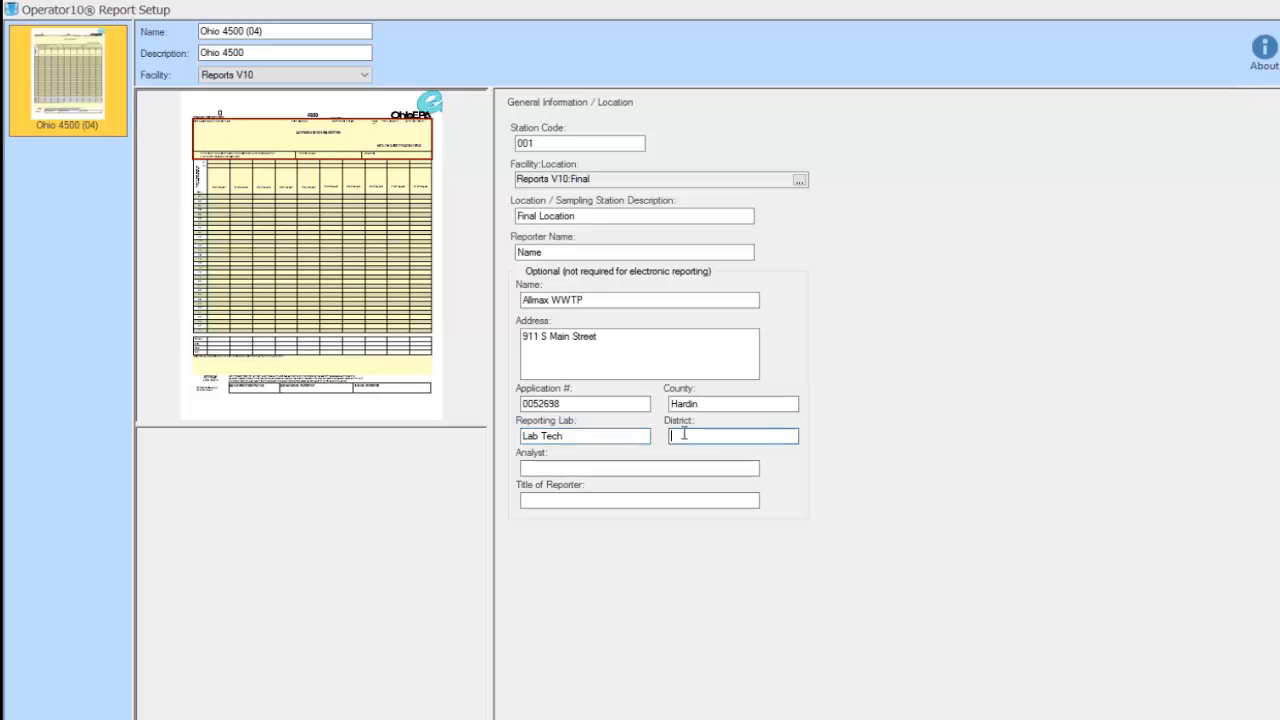
pyautogui.write('9')
# Enter the analyst name and reporter title Plant Supervisor, then bring up Column 1's settings
pyautogui.click(640, 468)
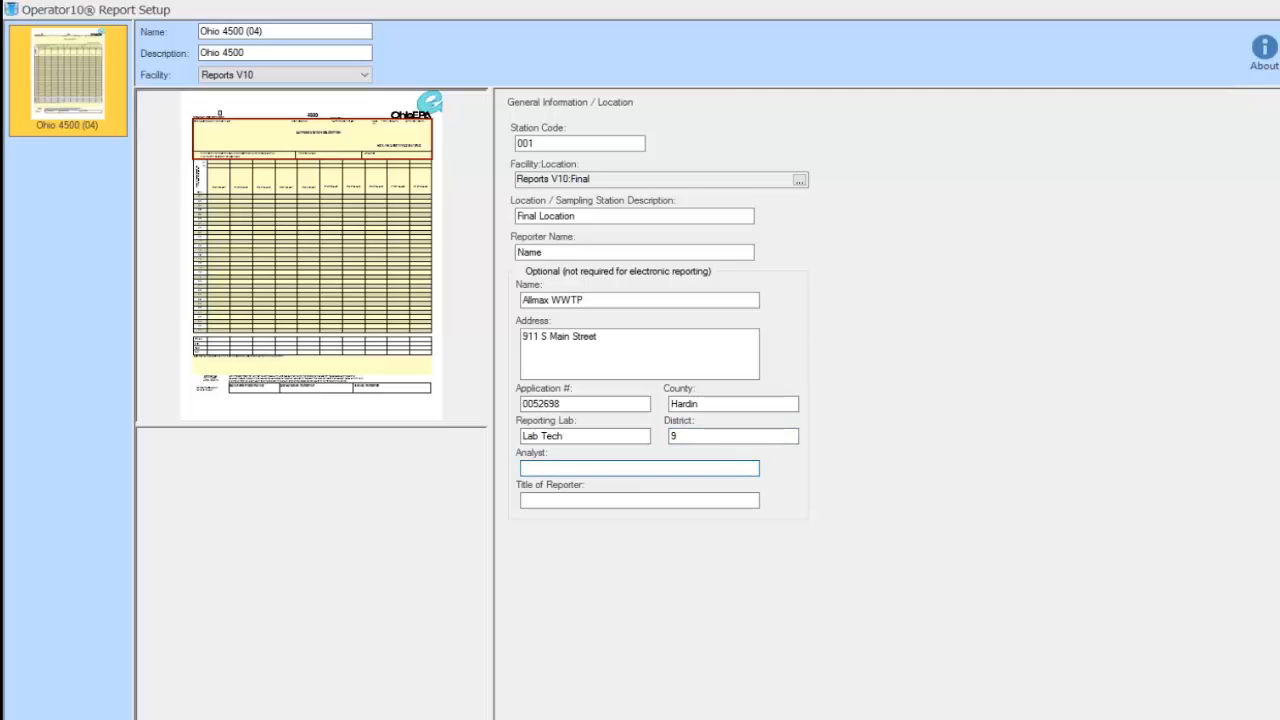
pyautogui.write('Name')
pyautogui.click(549, 500)
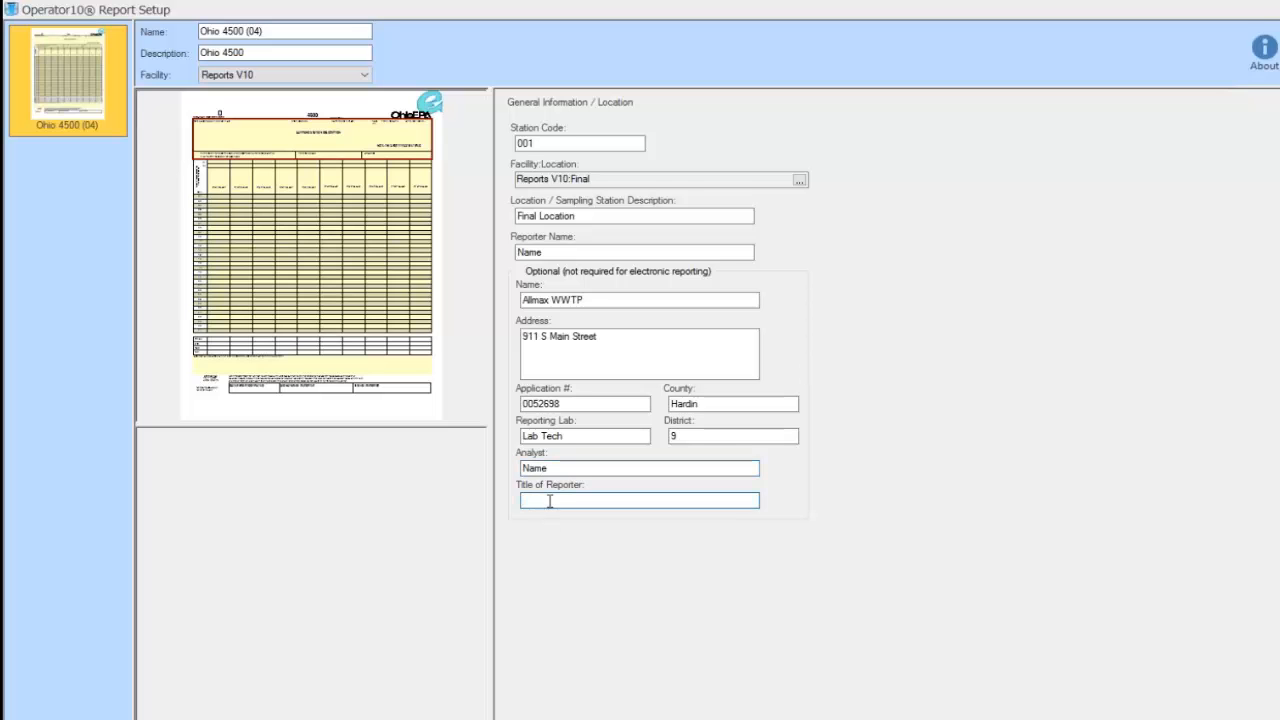
pyautogui.write('Plant Superv')
pyautogui.press('BackSpace')
pyautogui.write('visor')
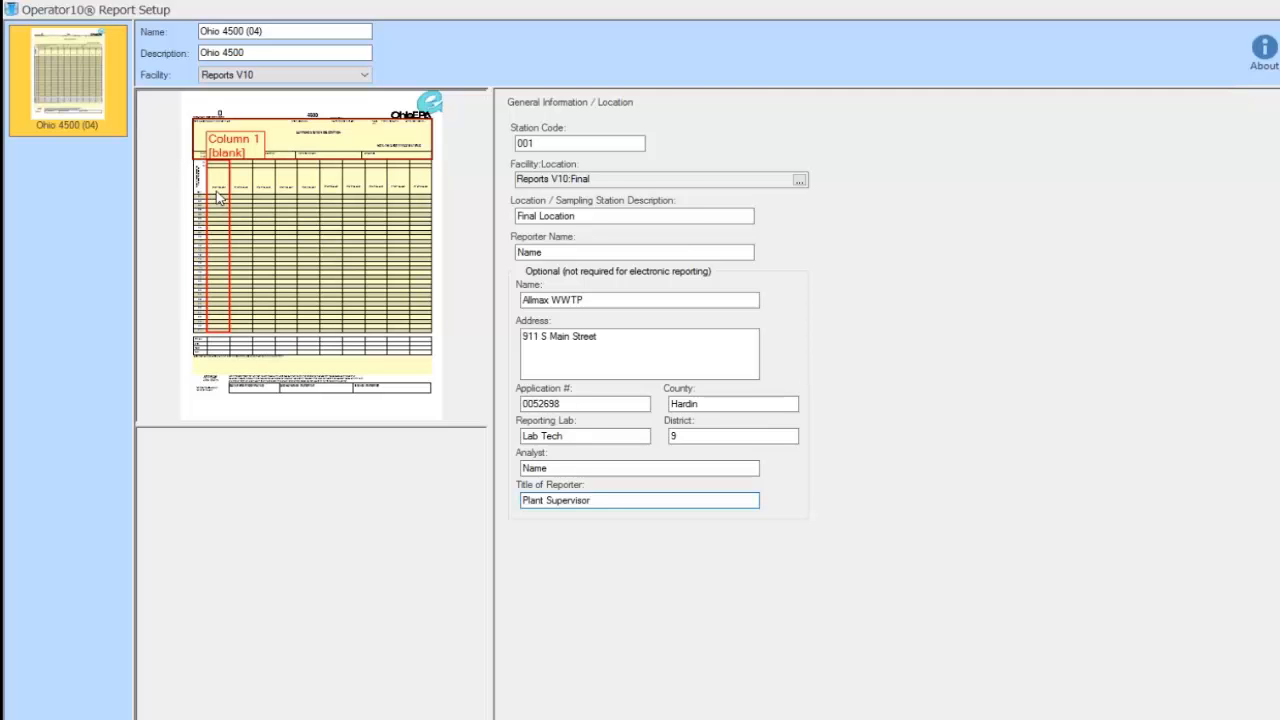
pyautogui.click(219, 197)
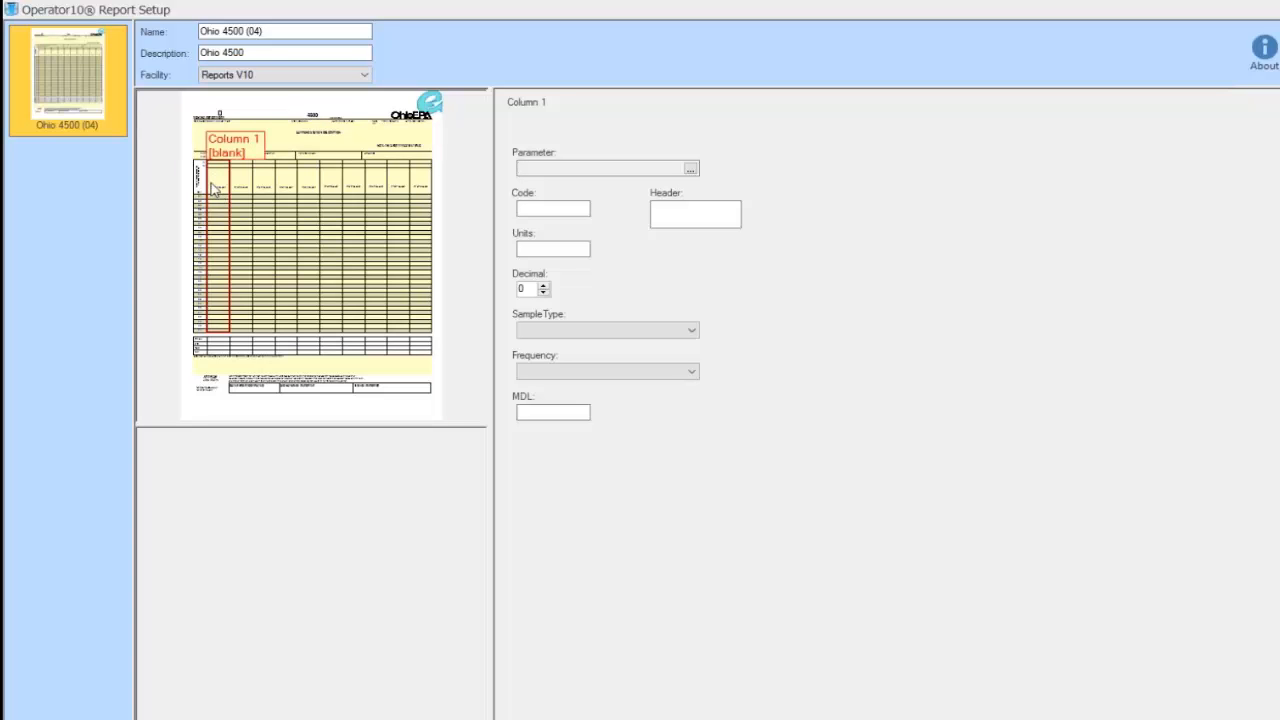
# Assign Flow Mgd to Column 1, giving units MGD, 4 decimals and header Flow Million Gallons Day
pyautogui.click(691, 169)
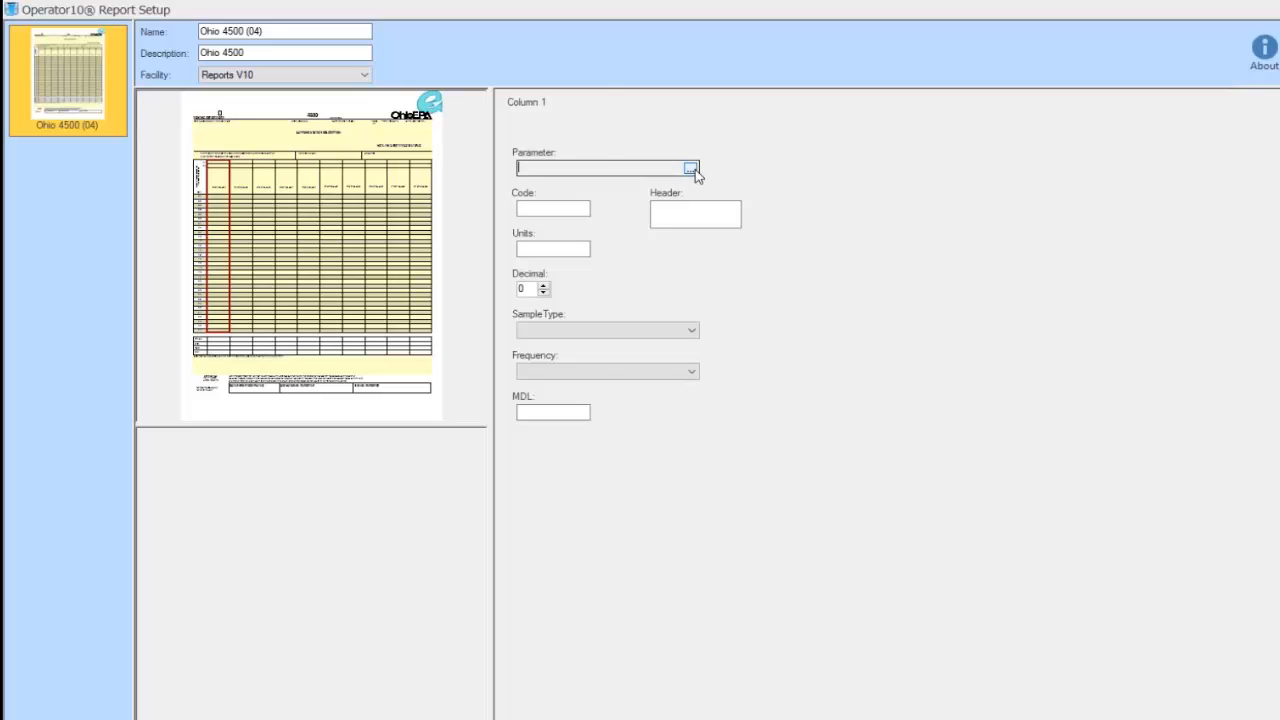
pyautogui.click(691, 169)
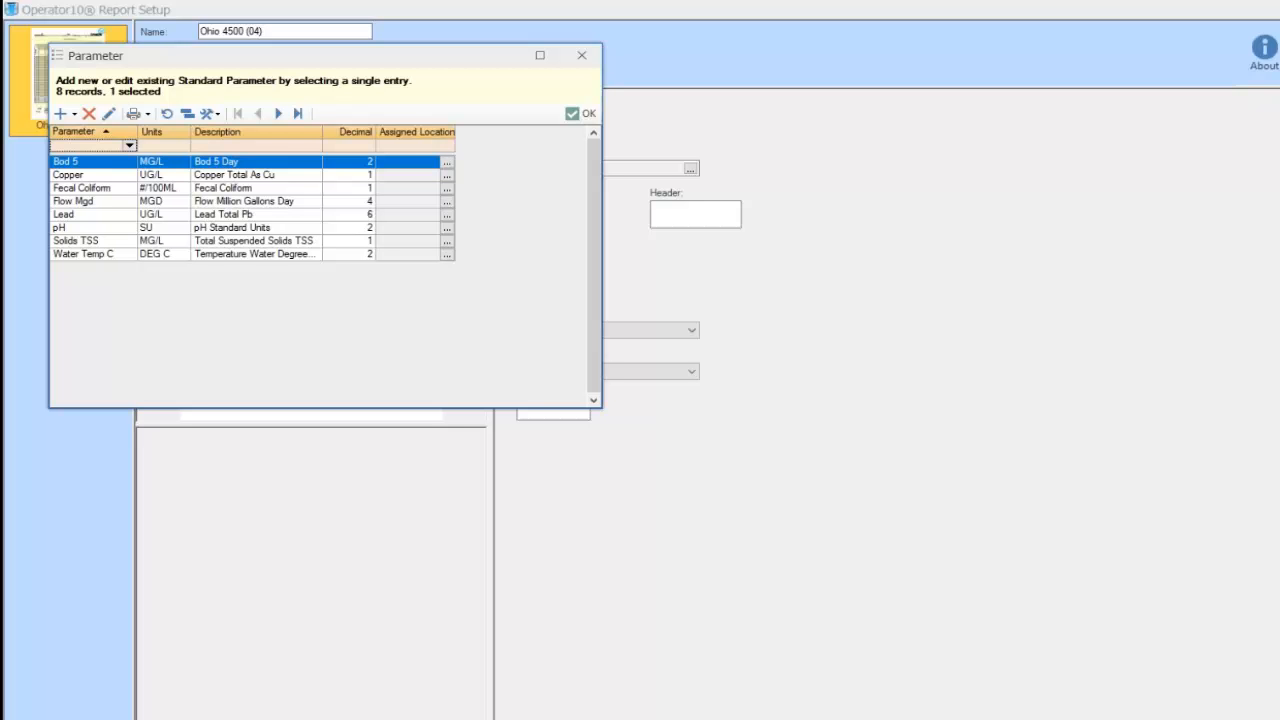
pyautogui.click(107, 203)
pyautogui.click(580, 114)
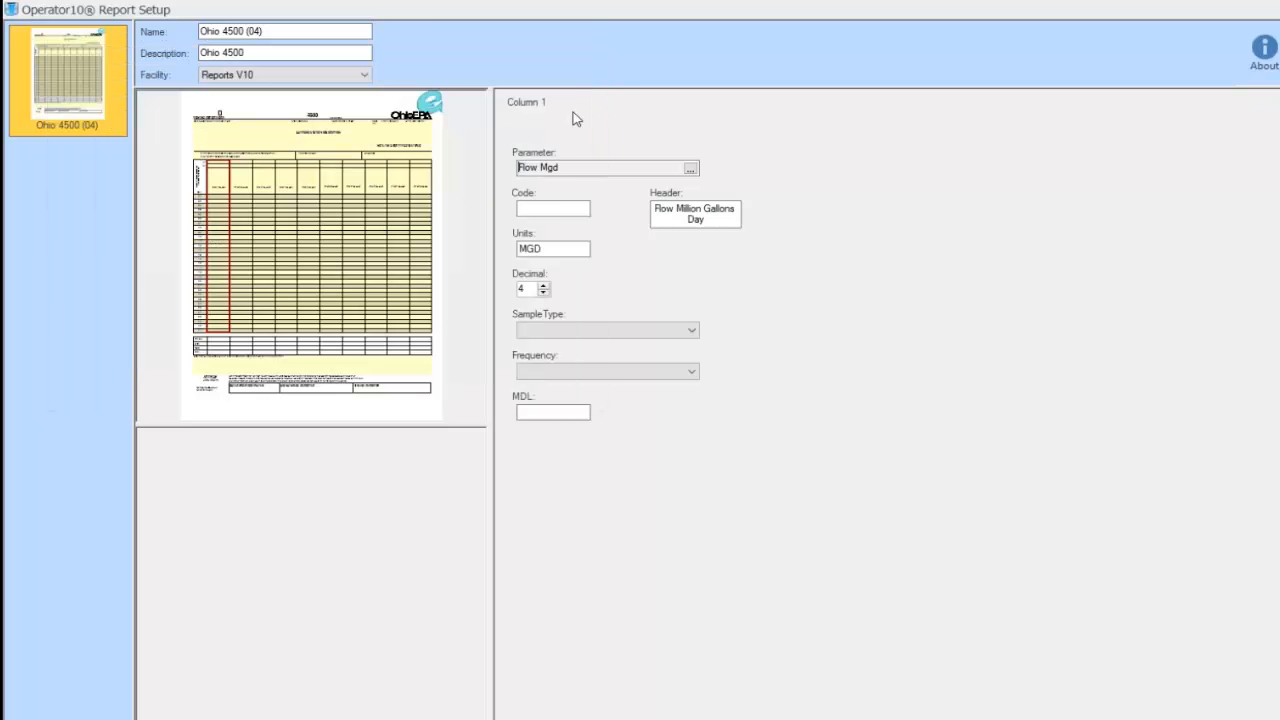
# Give Column 1 code 00526, sample type Continuous and frequency 3/Week
pyautogui.click(559, 209)
pyautogui.write('00526')
pyautogui.click(666, 331)
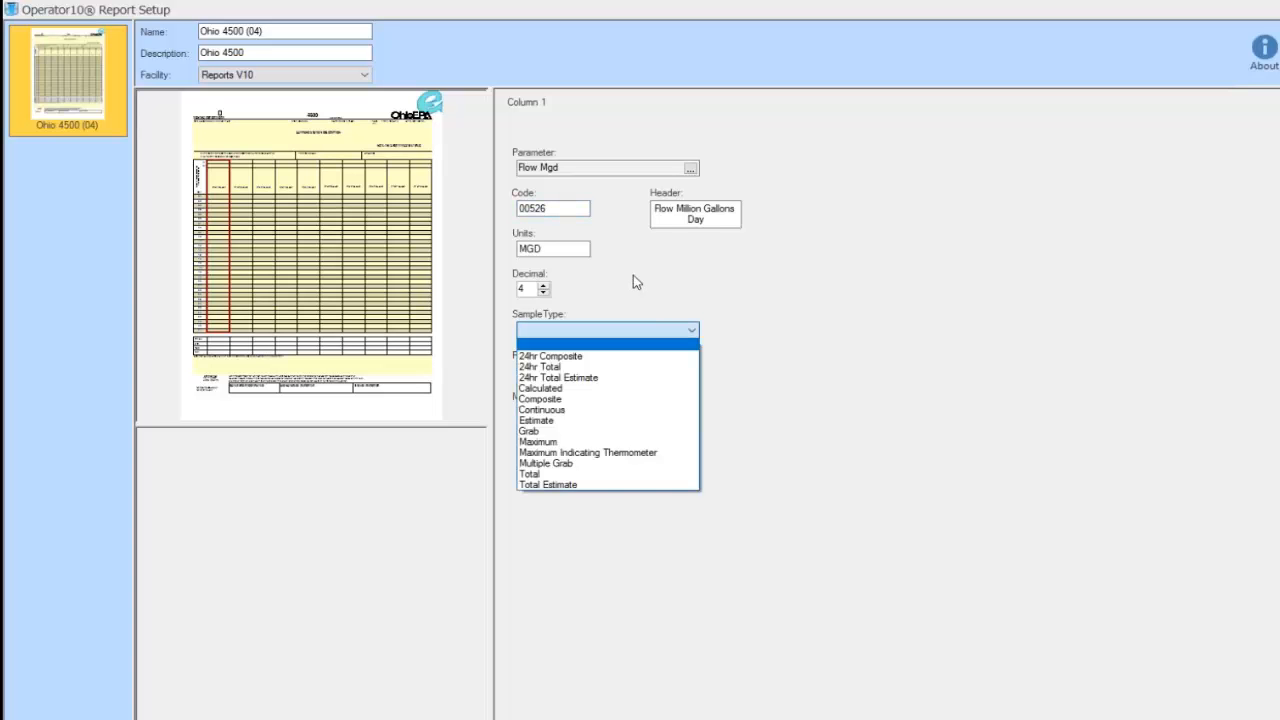
pyautogui.click(600, 410)
pyautogui.click(598, 375)
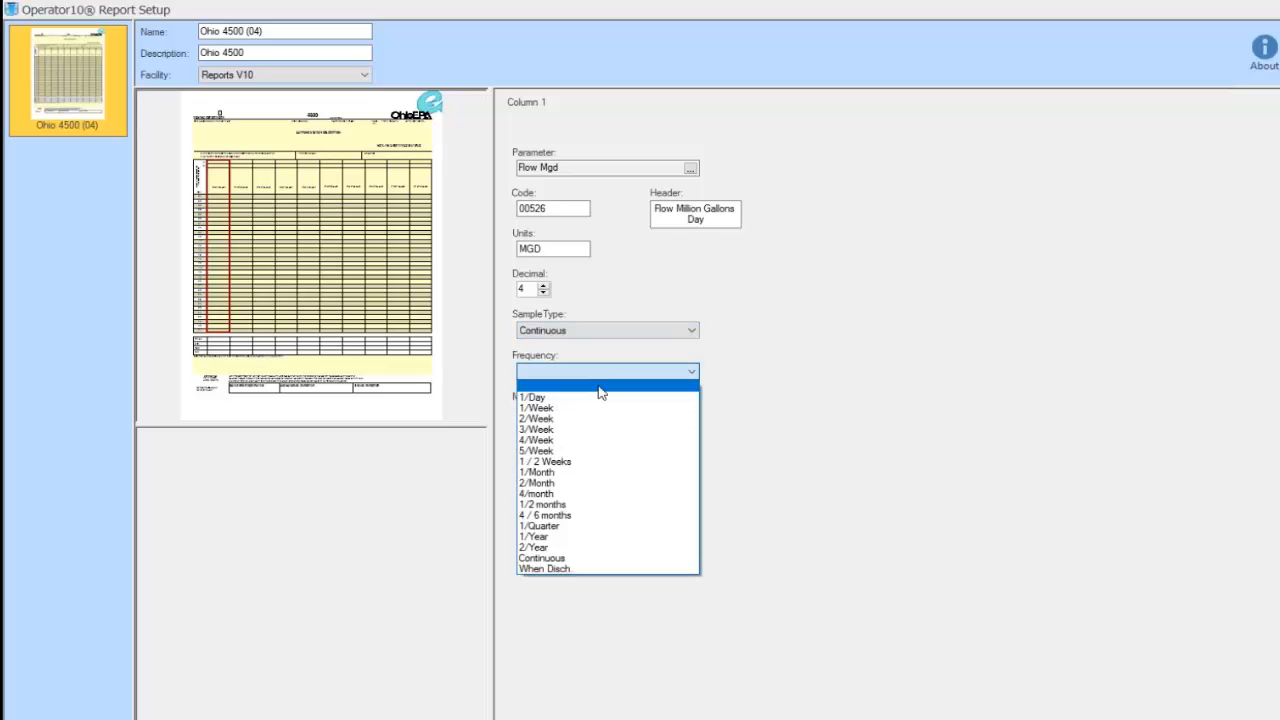
pyautogui.click(597, 431)
pyautogui.click(564, 413)
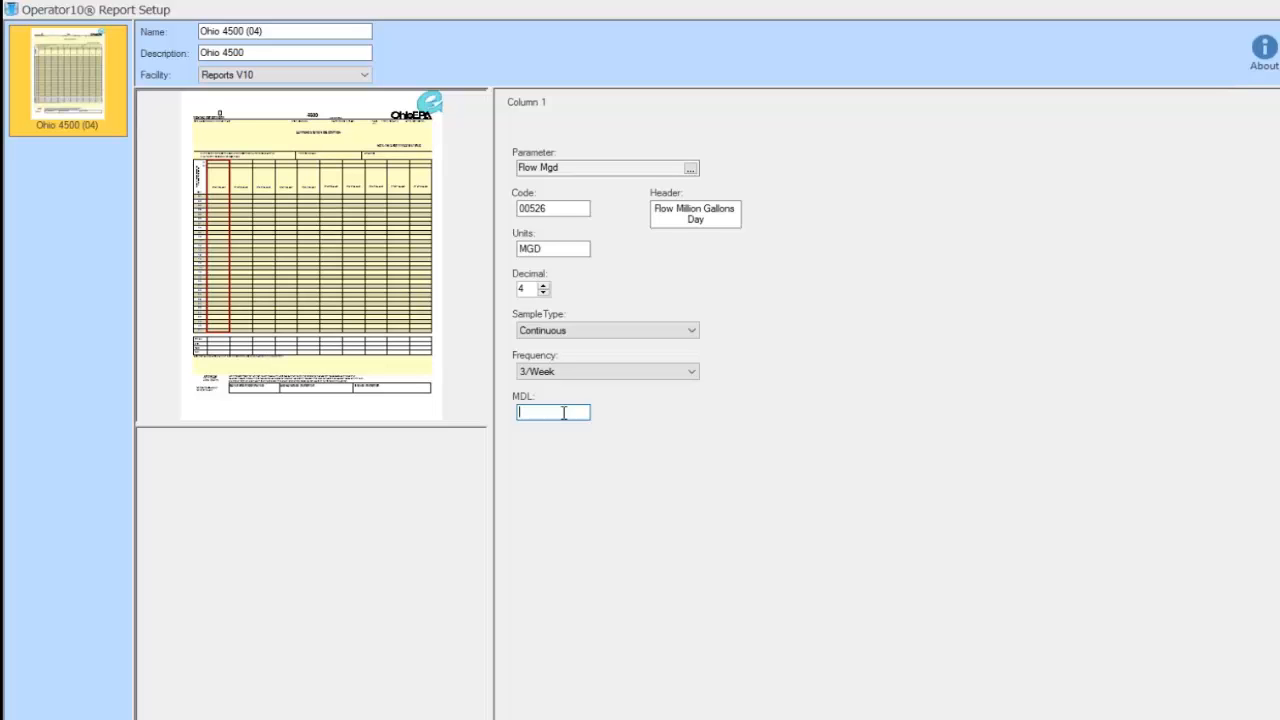
# Make Column 2's parameter Fecal Coliform with parameter code 00527
pyautogui.click(243, 205)
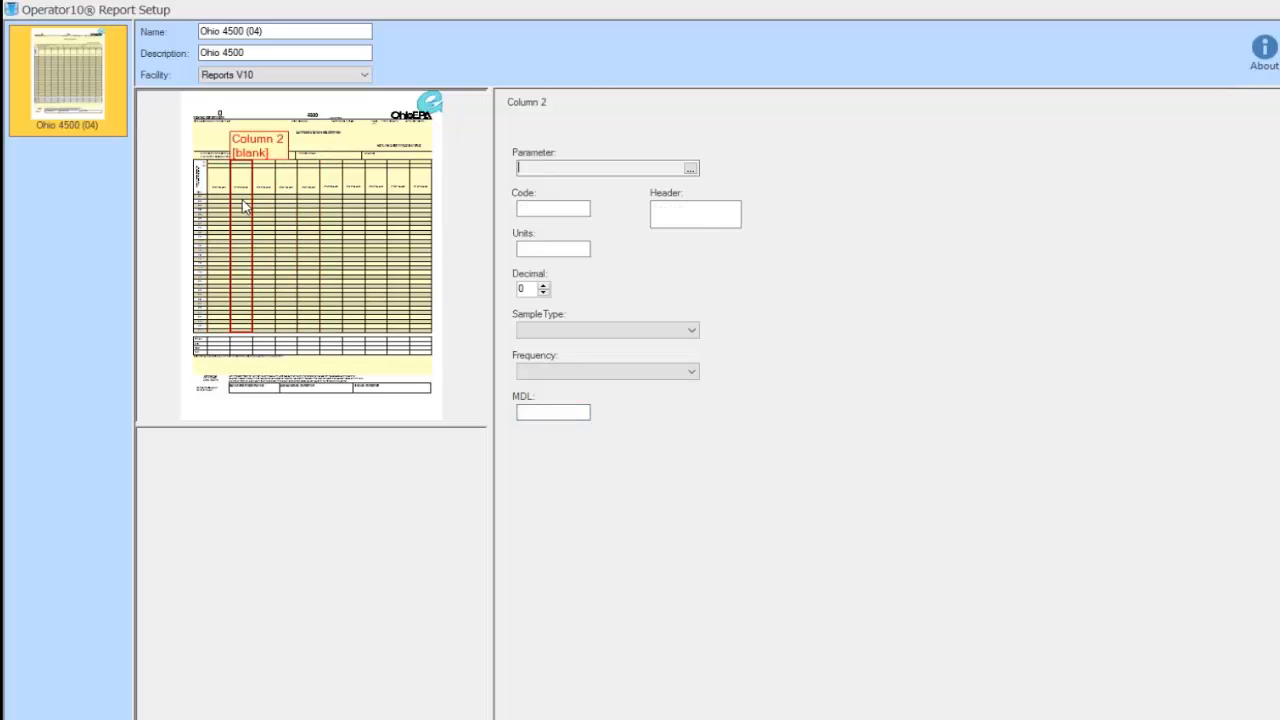
pyautogui.click(690, 169)
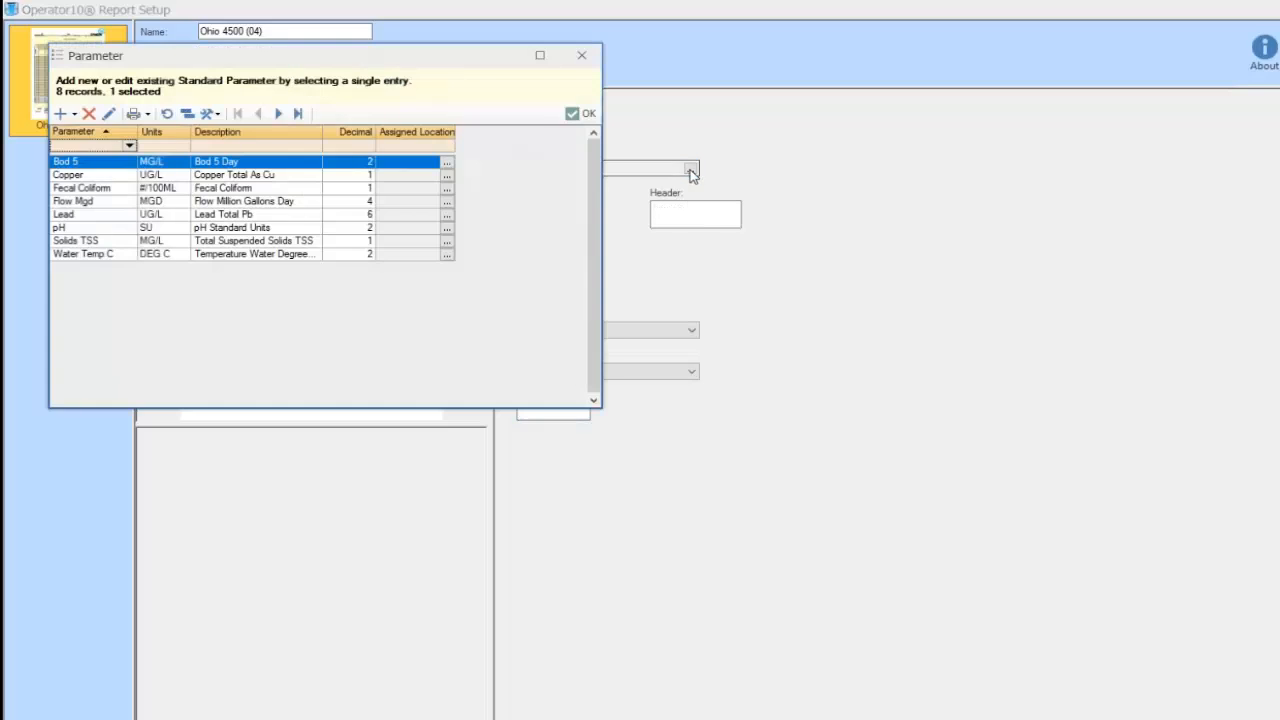
pyautogui.click(117, 189)
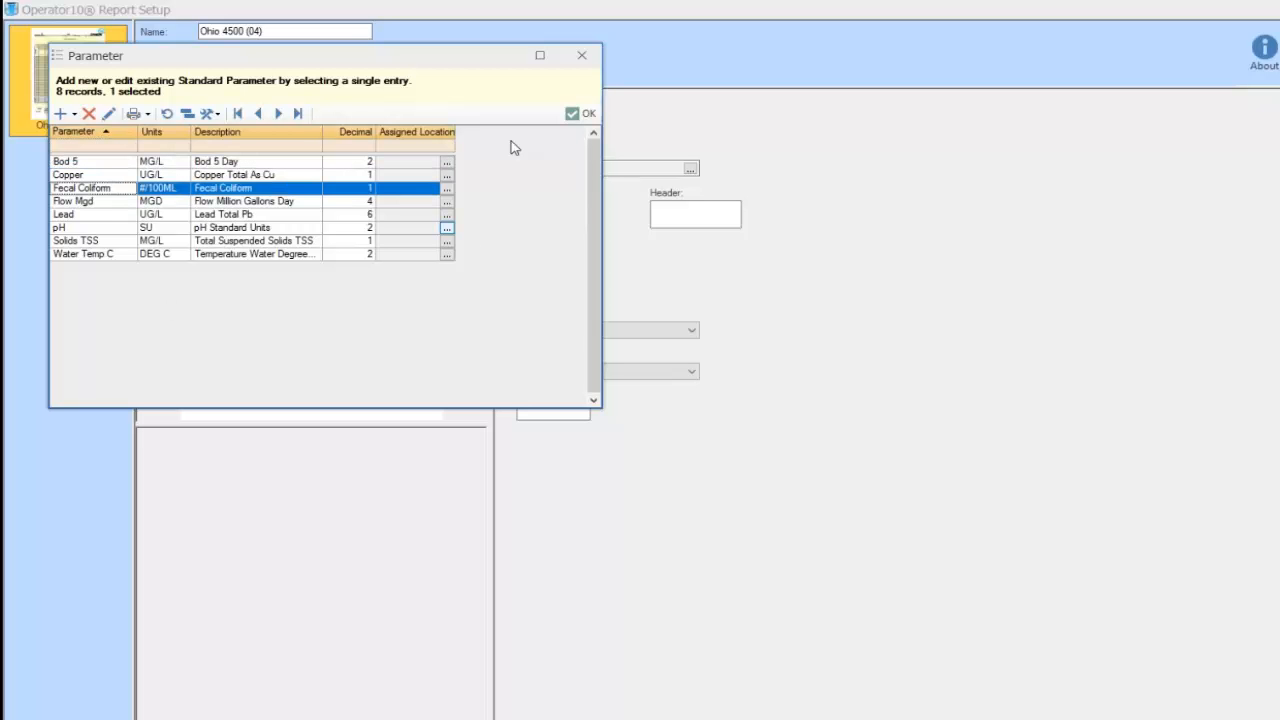
pyautogui.click(572, 115)
pyautogui.click(558, 208)
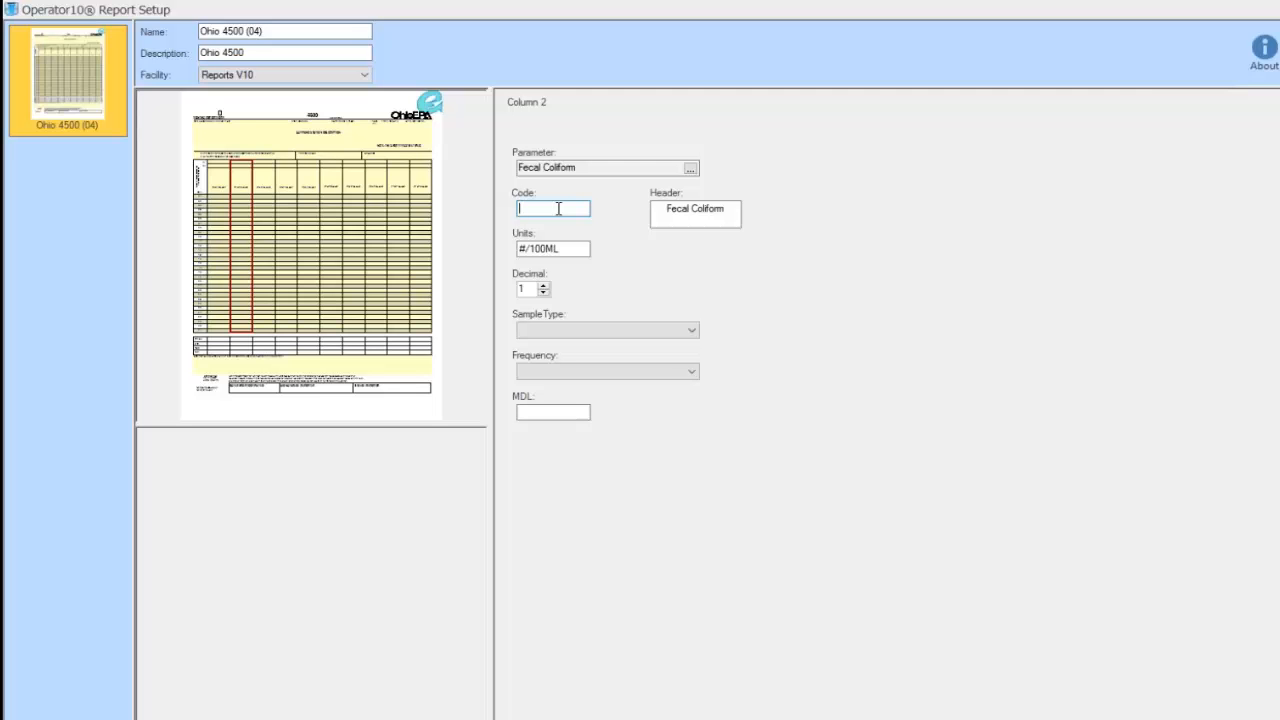
pyautogui.write('00526')
pyautogui.press('BackSpace')
pyautogui.write('7')
# Give Column 2 a 24hr Composite sample type and a 4/Week frequency
pyautogui.click(578, 251)
pyautogui.click(731, 208)
pyautogui.click(660, 332)
pyautogui.click(647, 356)
pyautogui.click(660, 374)
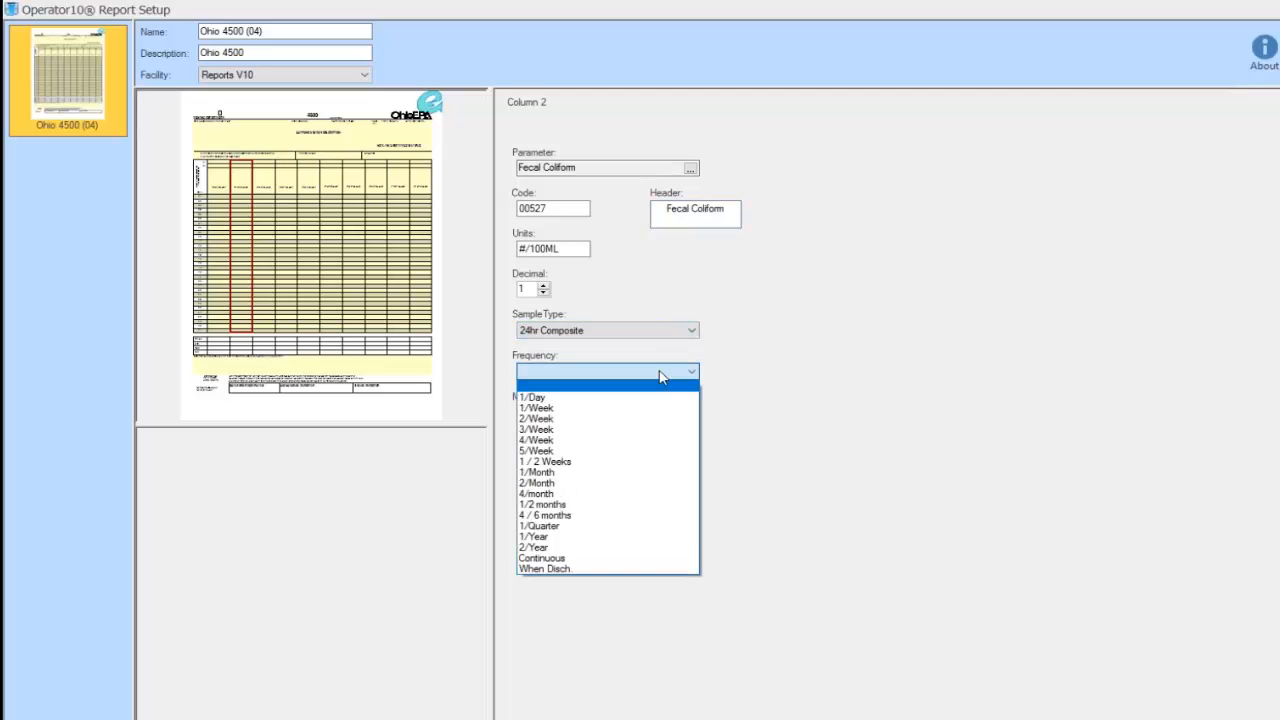
pyautogui.click(630, 444)
pyautogui.click(567, 412)
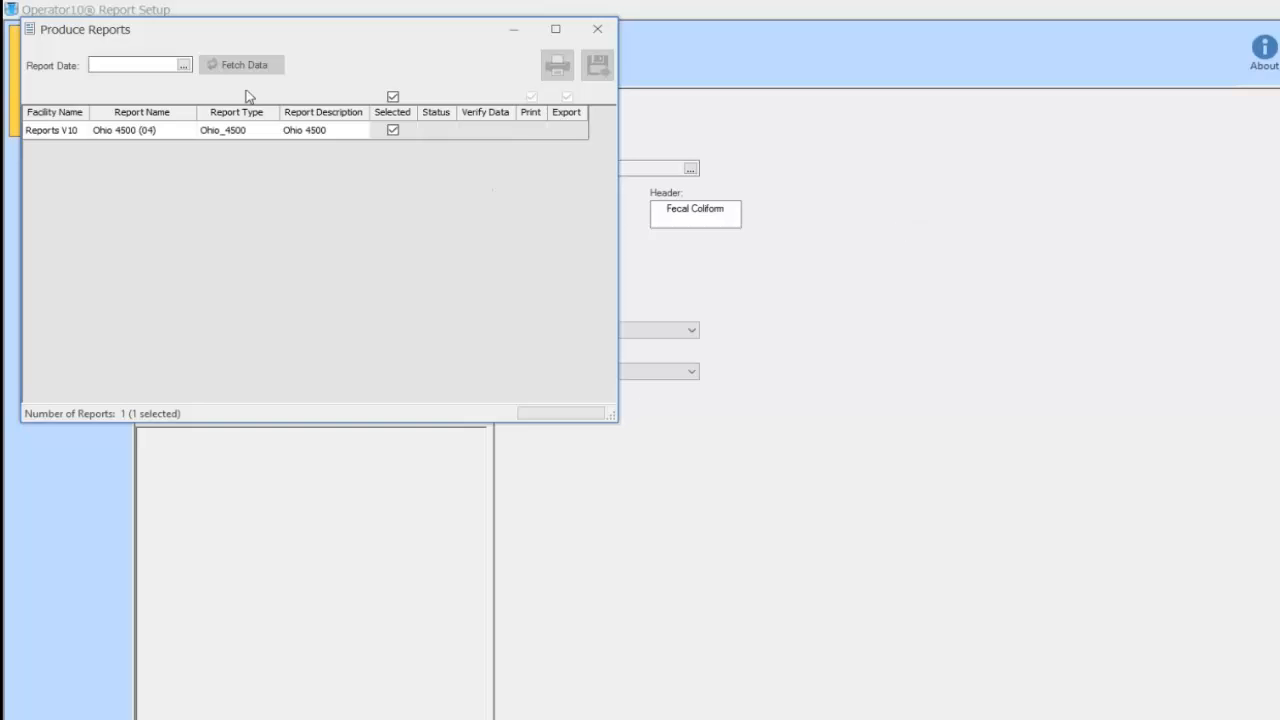
# Enter 11/16 as the report date and fetch the Ohio 4500 data
pyautogui.click(129, 63)
pyautogui.write('11/16')
pyautogui.press('Tab')
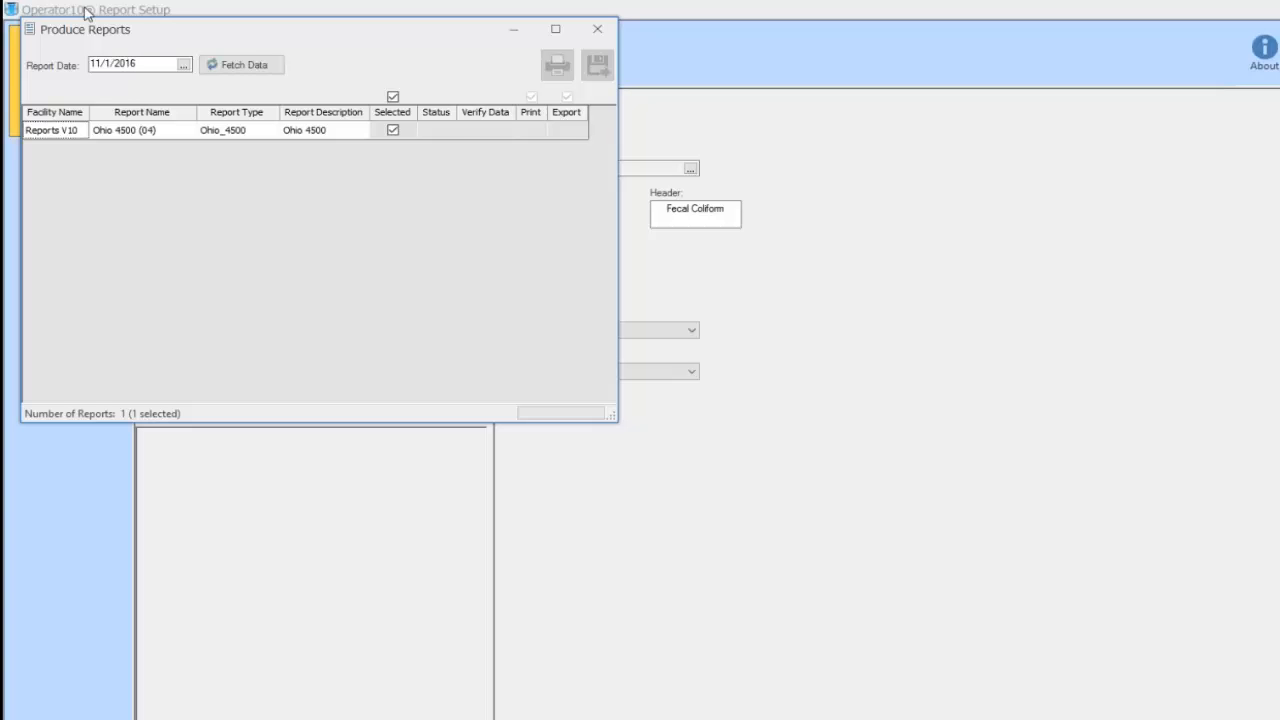
pyautogui.click(251, 67)
# Print the report with the default date and output options, then zoom in on the preview
pyautogui.click(557, 64)
pyautogui.click(405, 131)
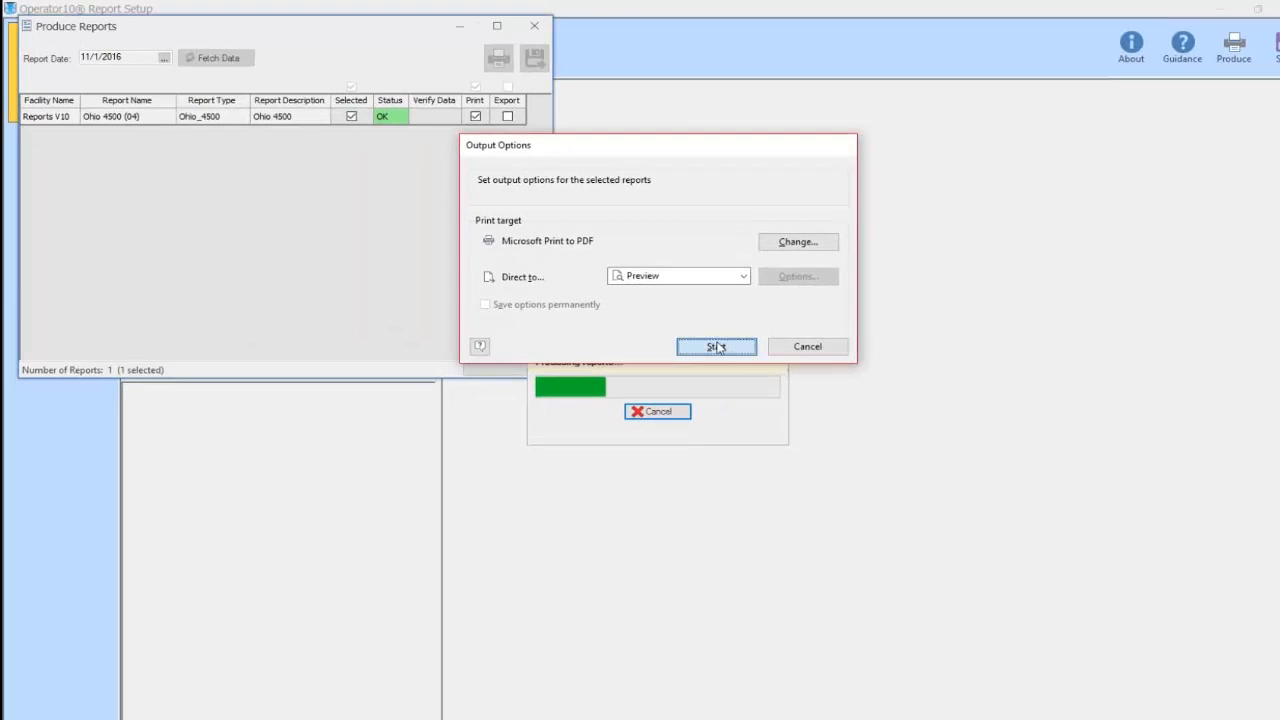
pyautogui.click(716, 346)
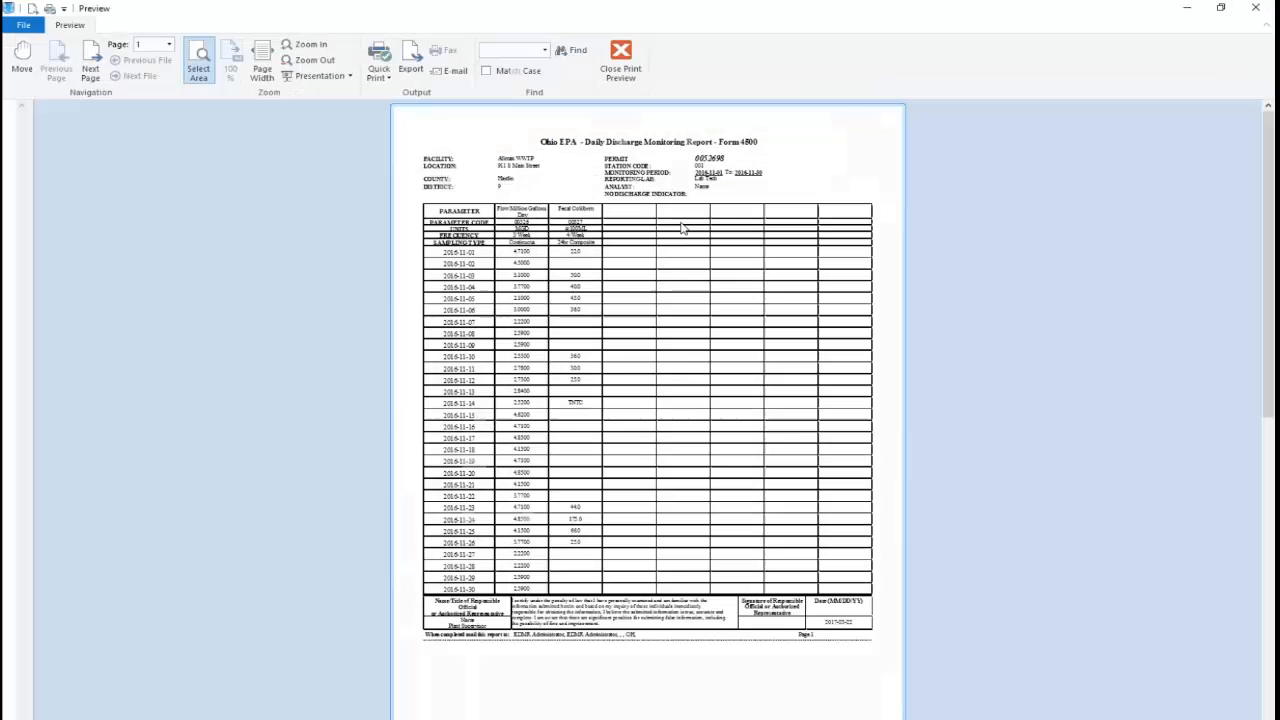
pyautogui.click(305, 47)
pyautogui.scroll(3, 458, 263)
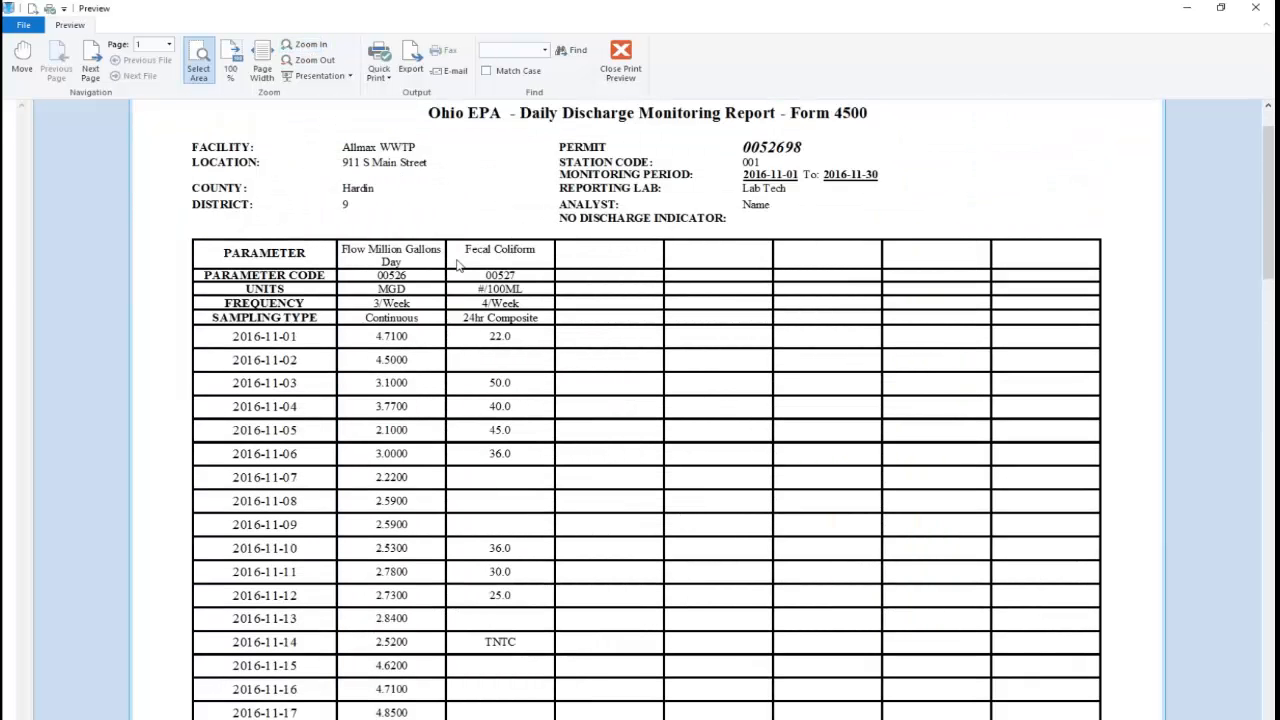
pyautogui.scroll(1, 458, 263)
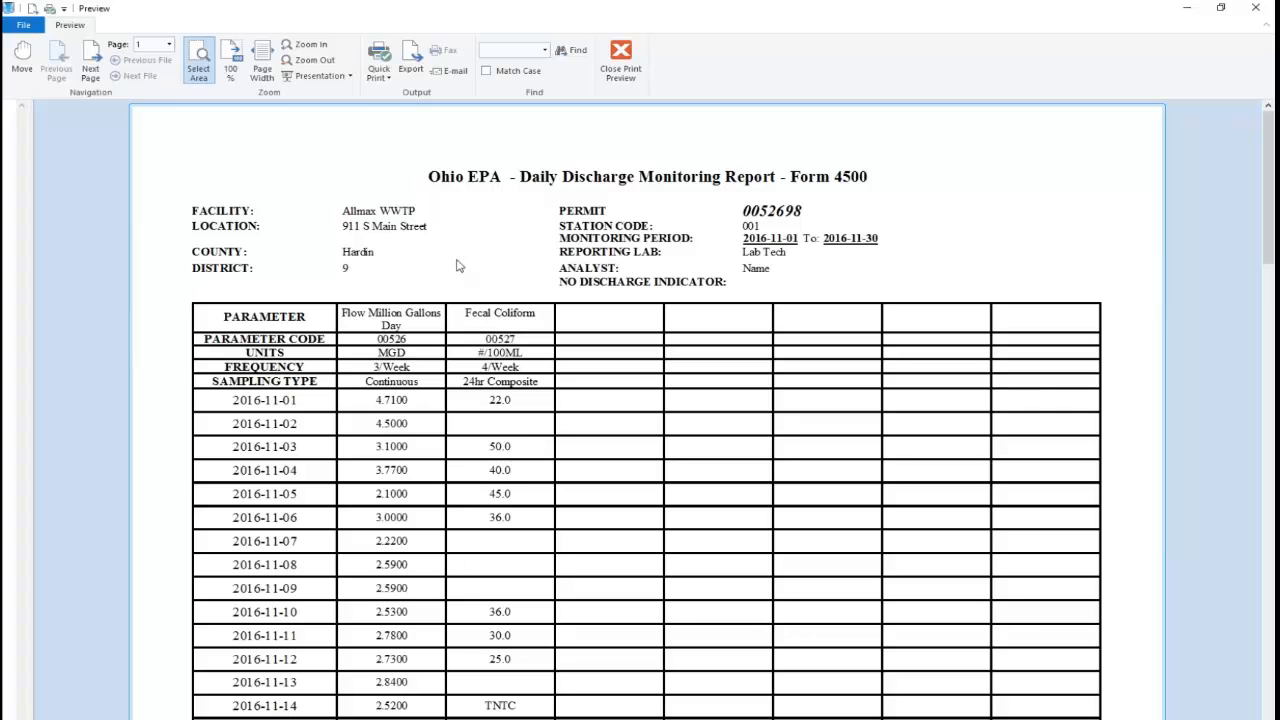
pyautogui.scroll(-4, 468, 278)
pyautogui.scroll(-7, 470, 283)
pyautogui.scroll(10, 471, 291)
# Close the Ohio 4500 preview without logging it complete, then save and close its setup
pyautogui.click(621, 60)
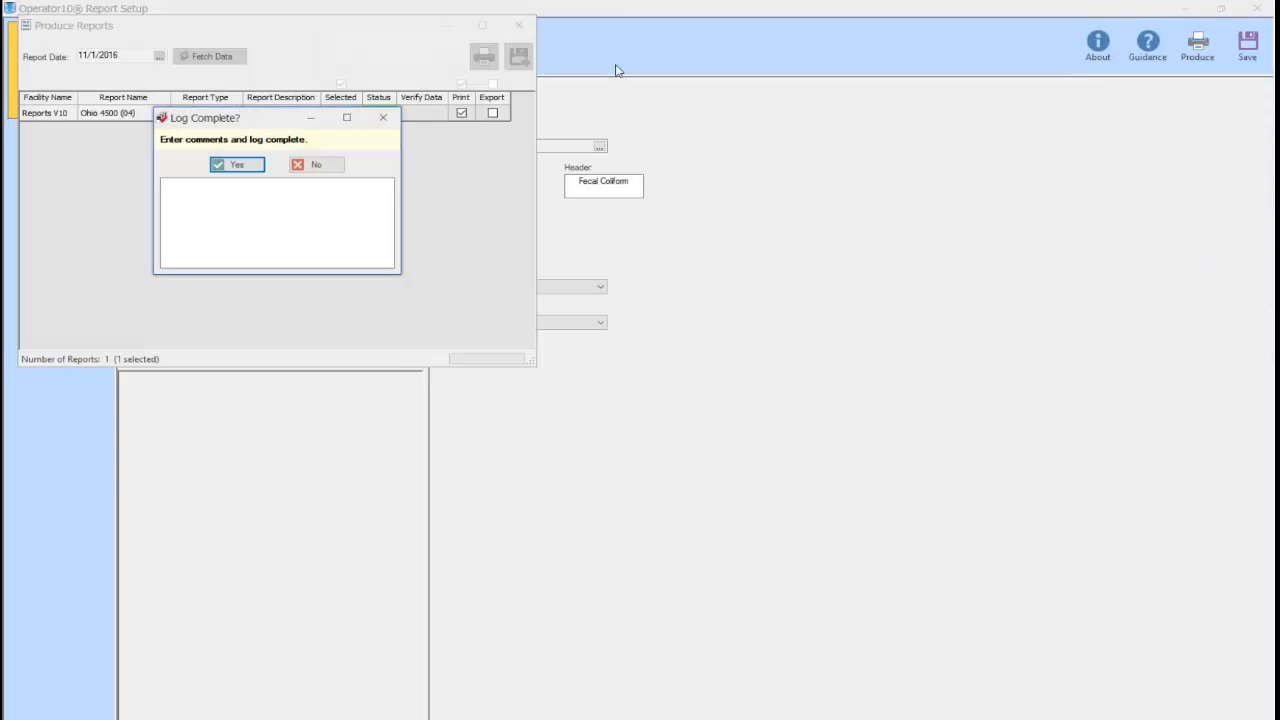
pyautogui.click(324, 165)
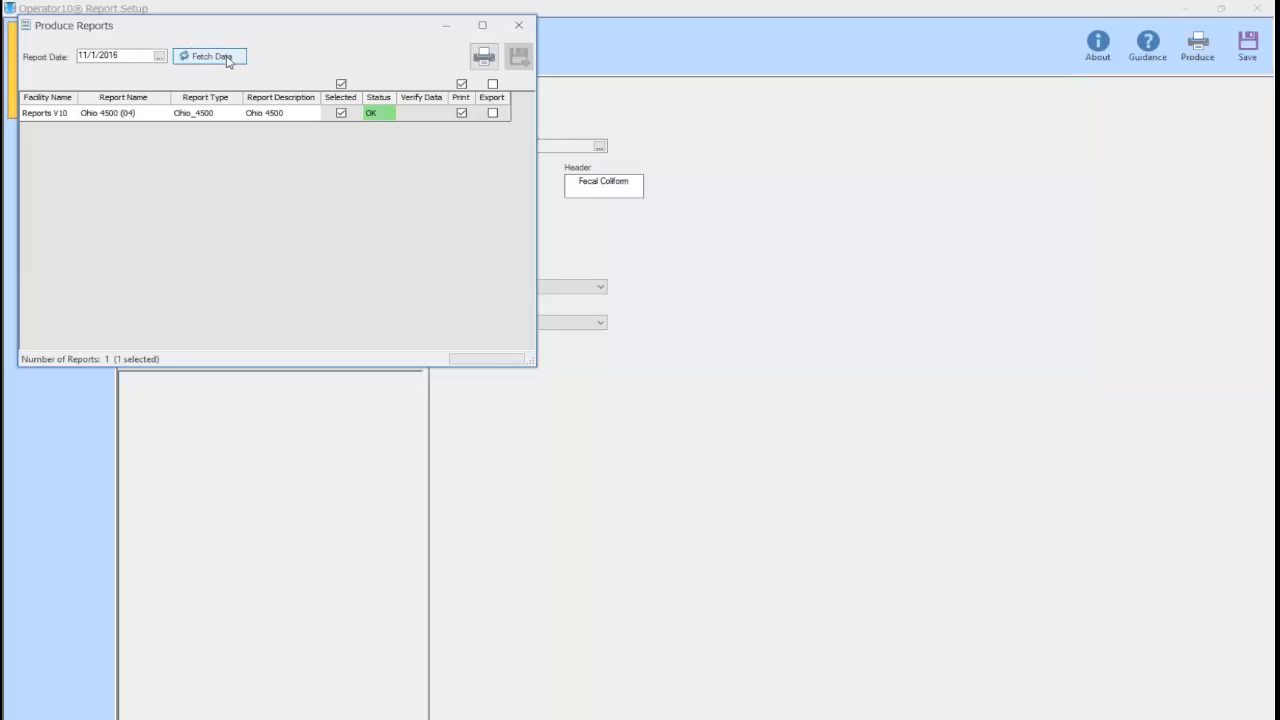
pyautogui.click(517, 27)
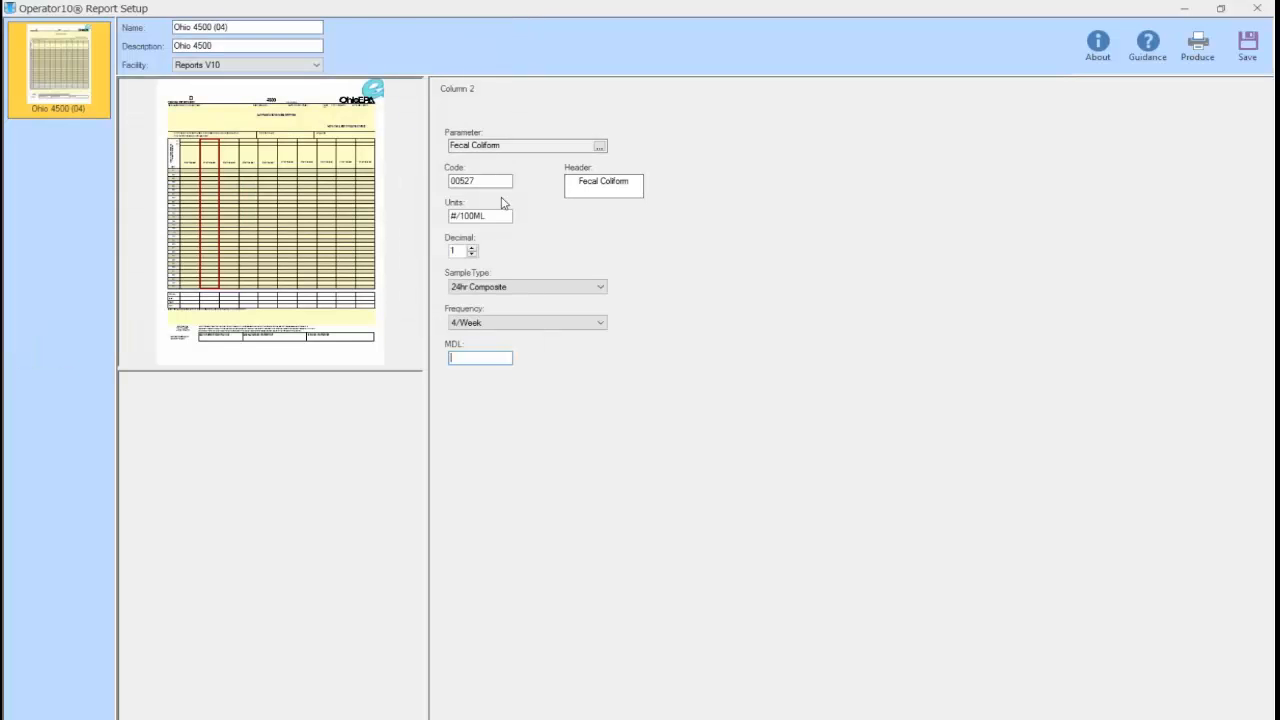
pyautogui.click(1251, 44)
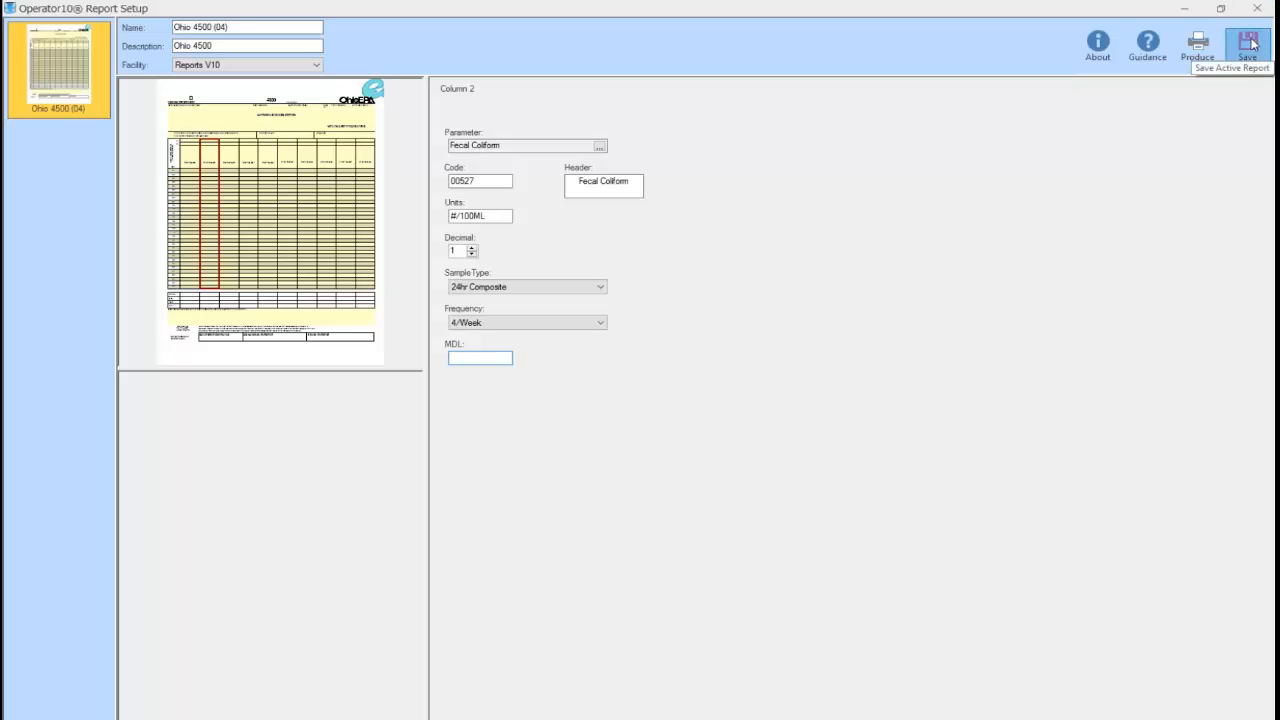
pyautogui.click(1254, 9)
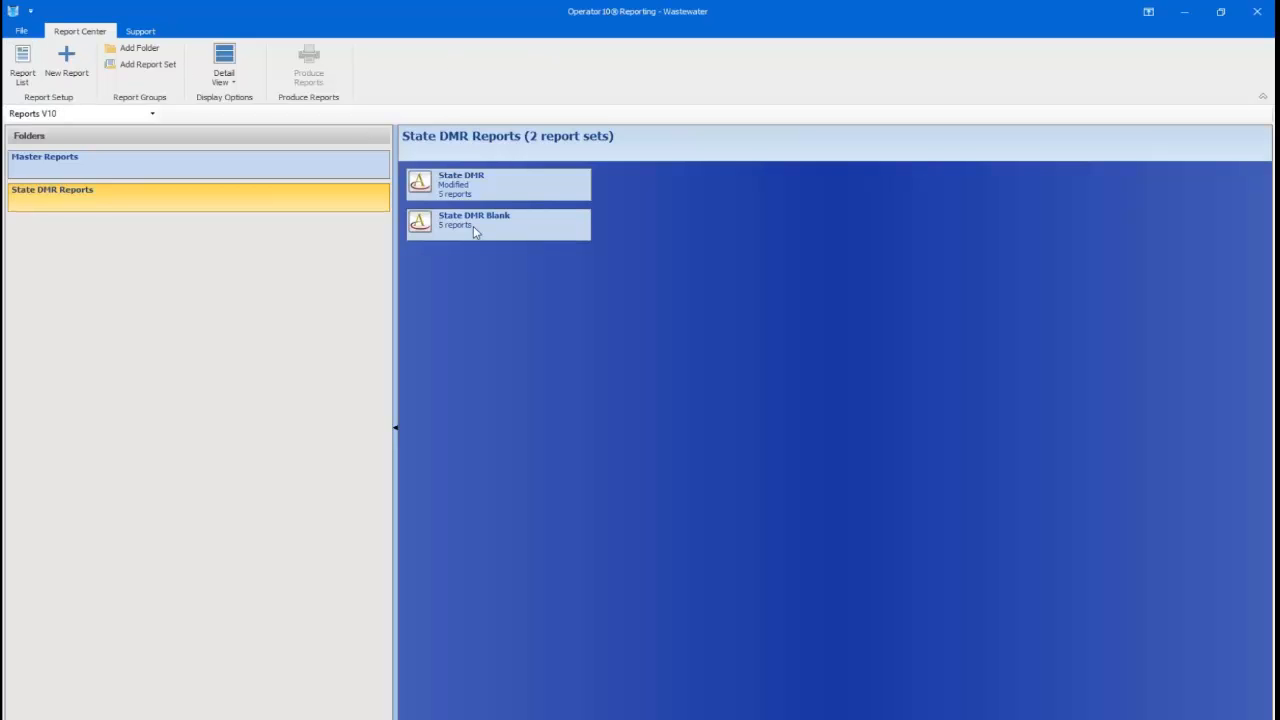
# Open the State DMR set, fetch 11/16 data for all five reports, and tick Export
pyautogui.click(478, 188)
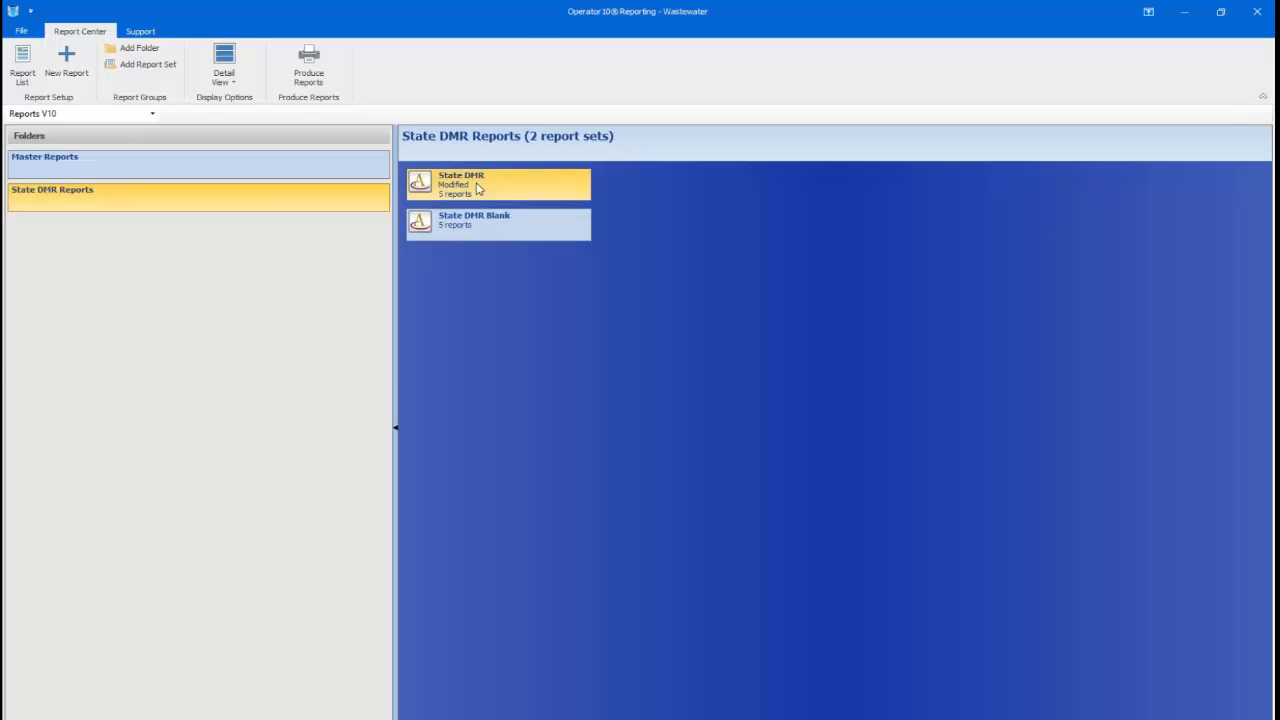
pyautogui.doubleClick(478, 188)
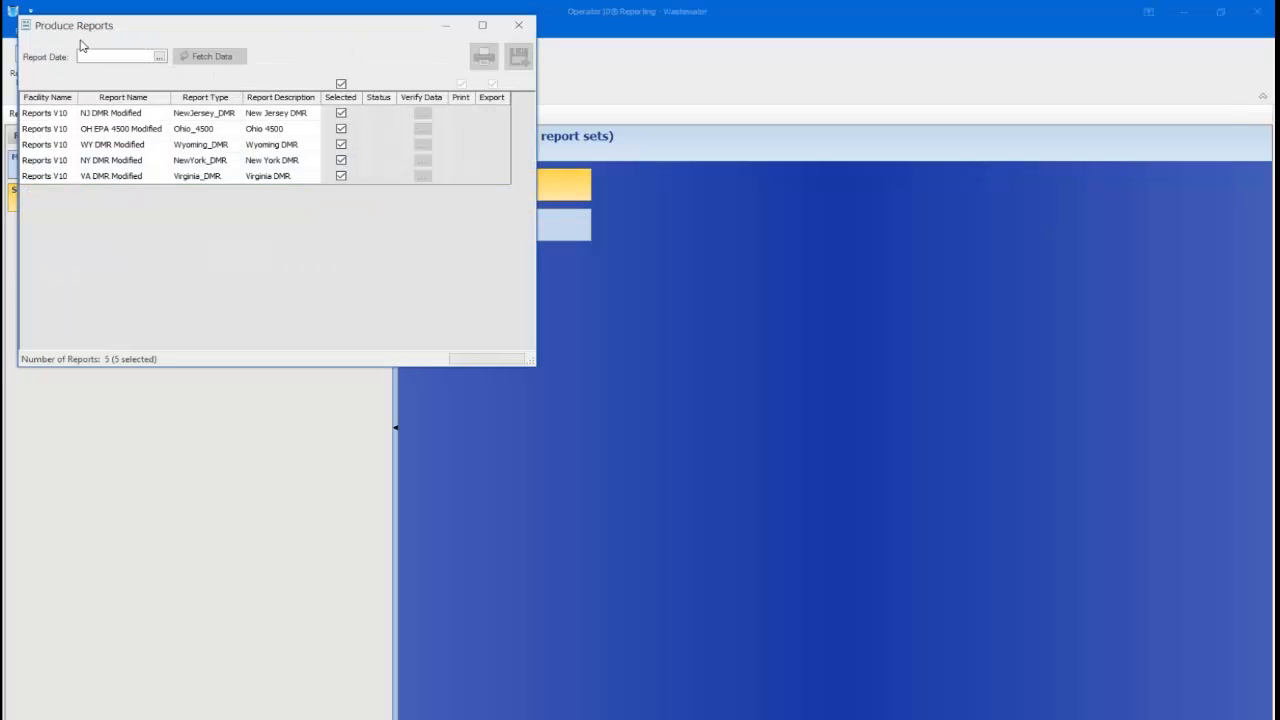
pyautogui.write('11/16')
pyautogui.click(208, 57)
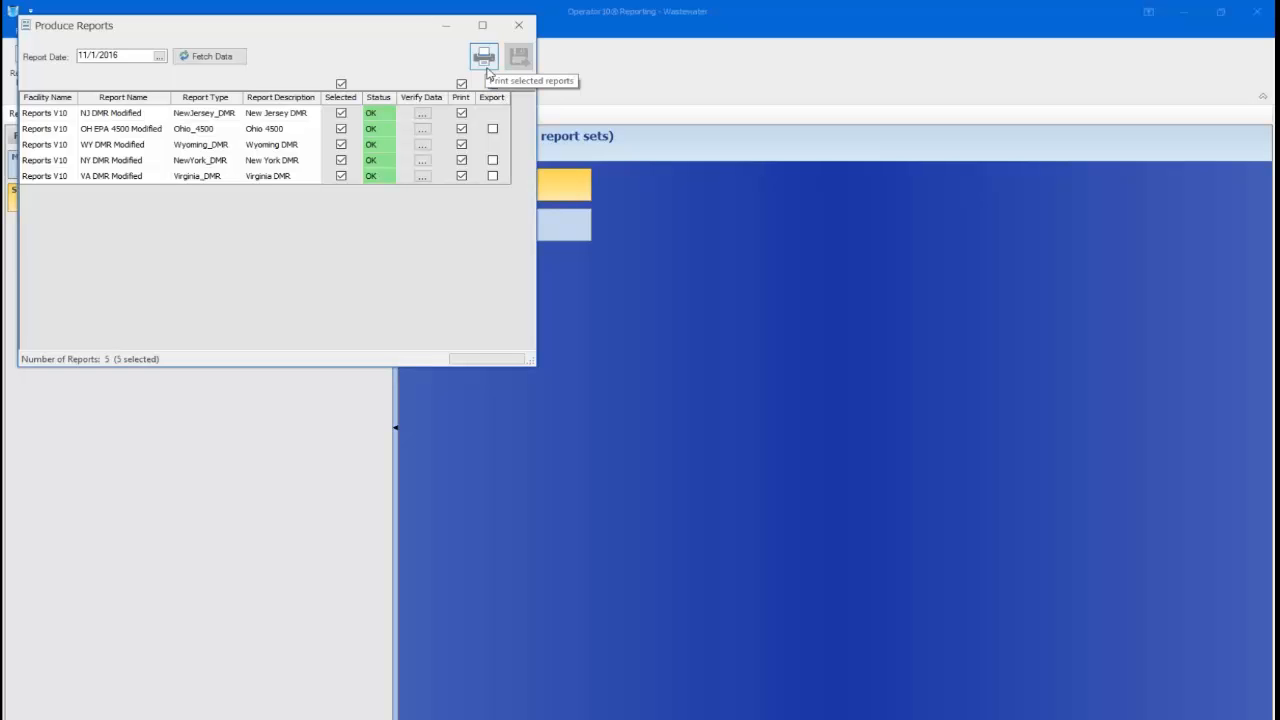
pyautogui.click(492, 84)
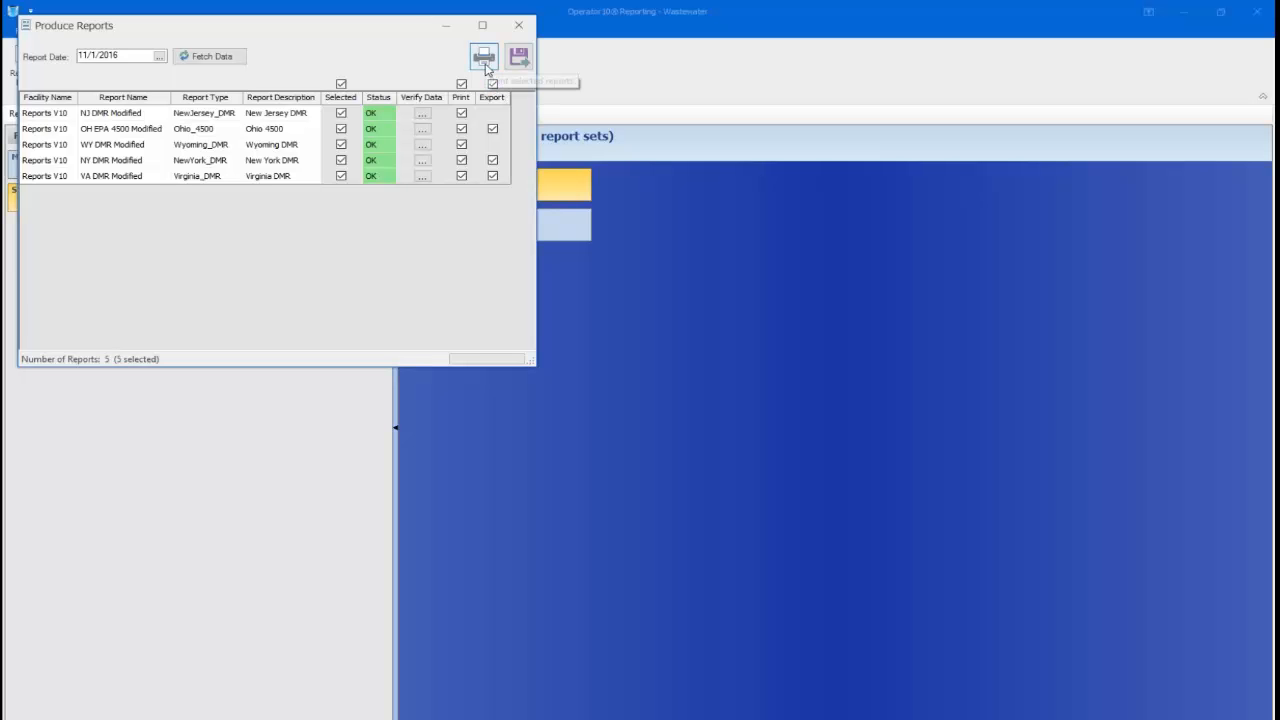
# Untick Export, print the State DMR reports dated 3/22/2017, and view them in Presentation mode
pyautogui.click(492, 84)
pyautogui.click(483, 58)
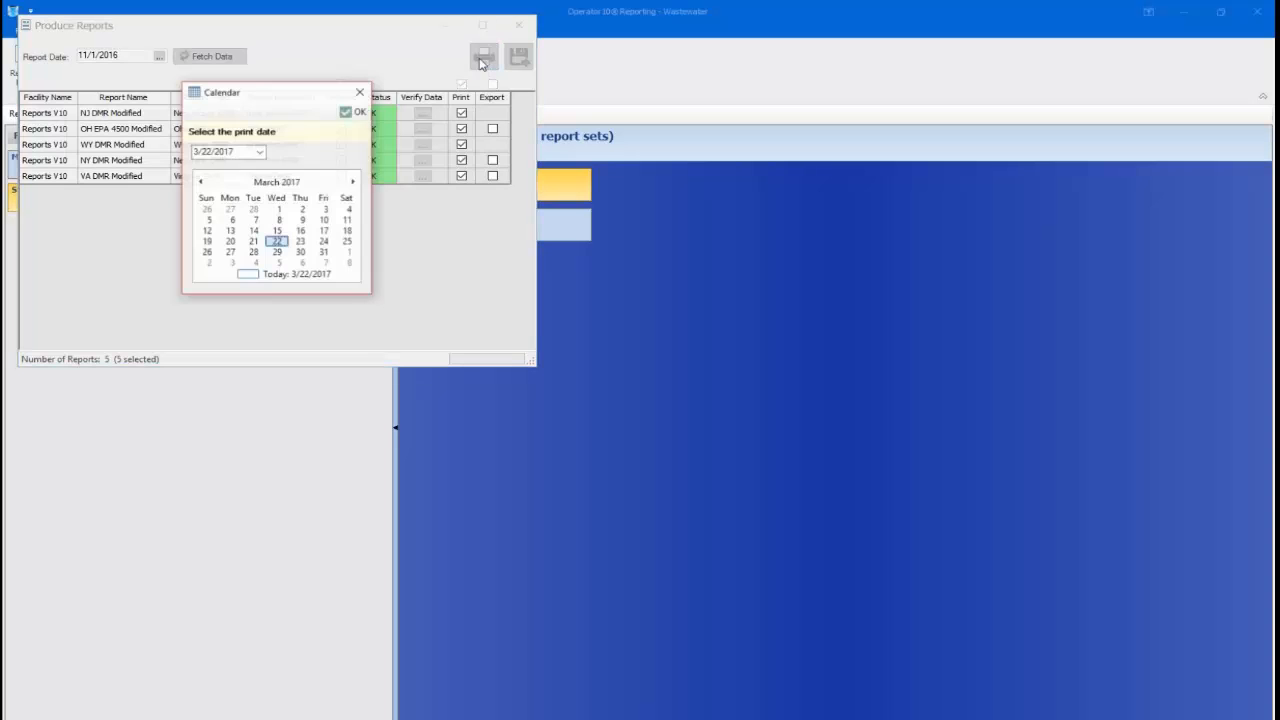
pyautogui.click(350, 113)
pyautogui.click(672, 335)
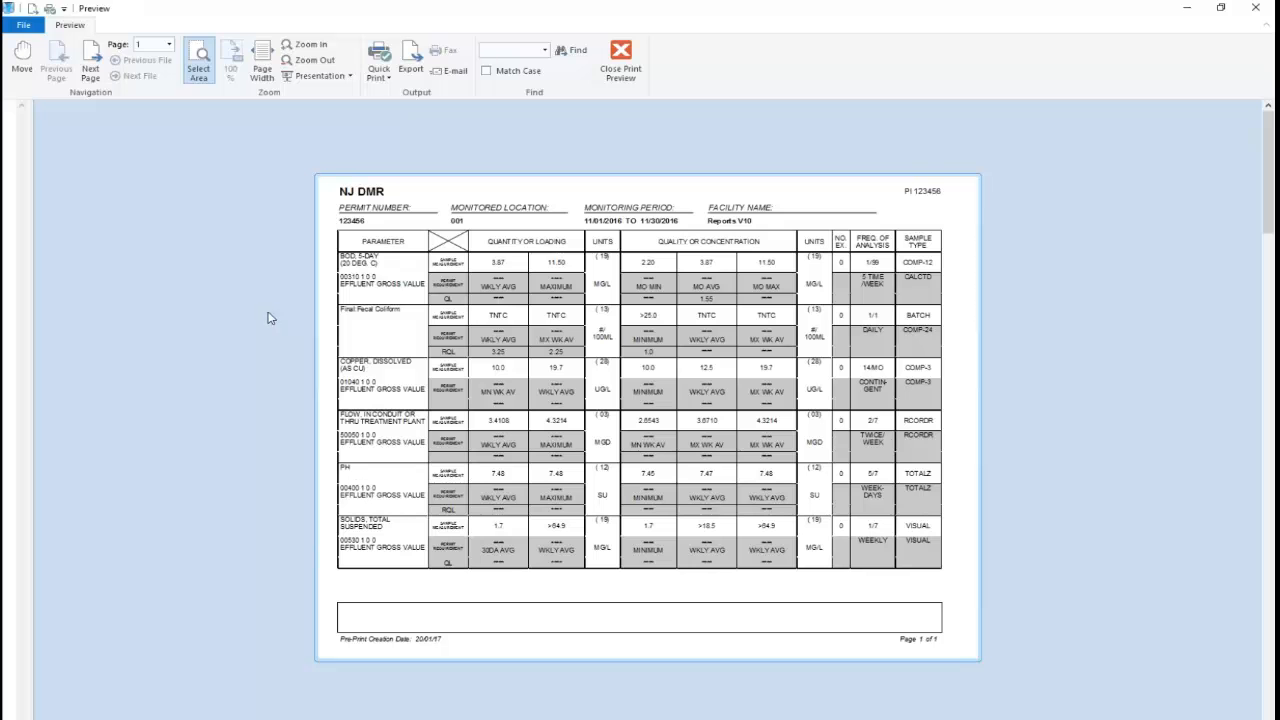
pyautogui.click(336, 72)
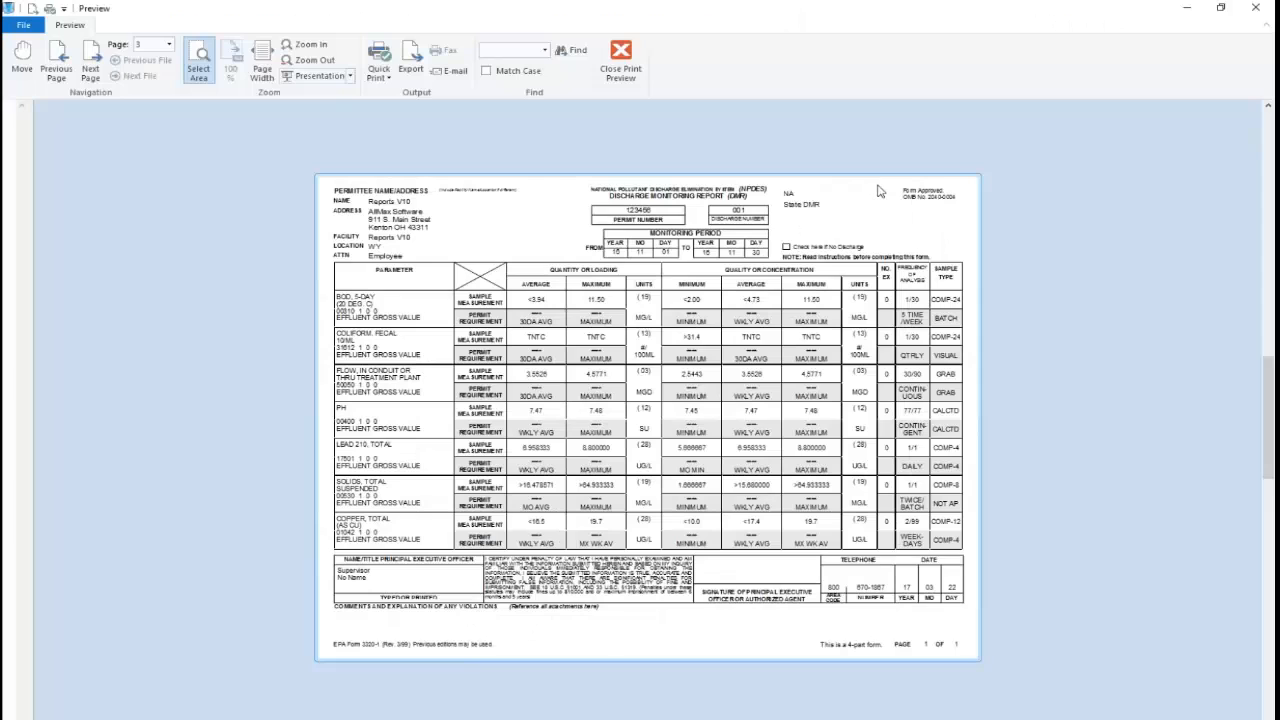
# Close the State DMR preview, decline Log Complete, and close Produce Reports
pyautogui.click(620, 58)
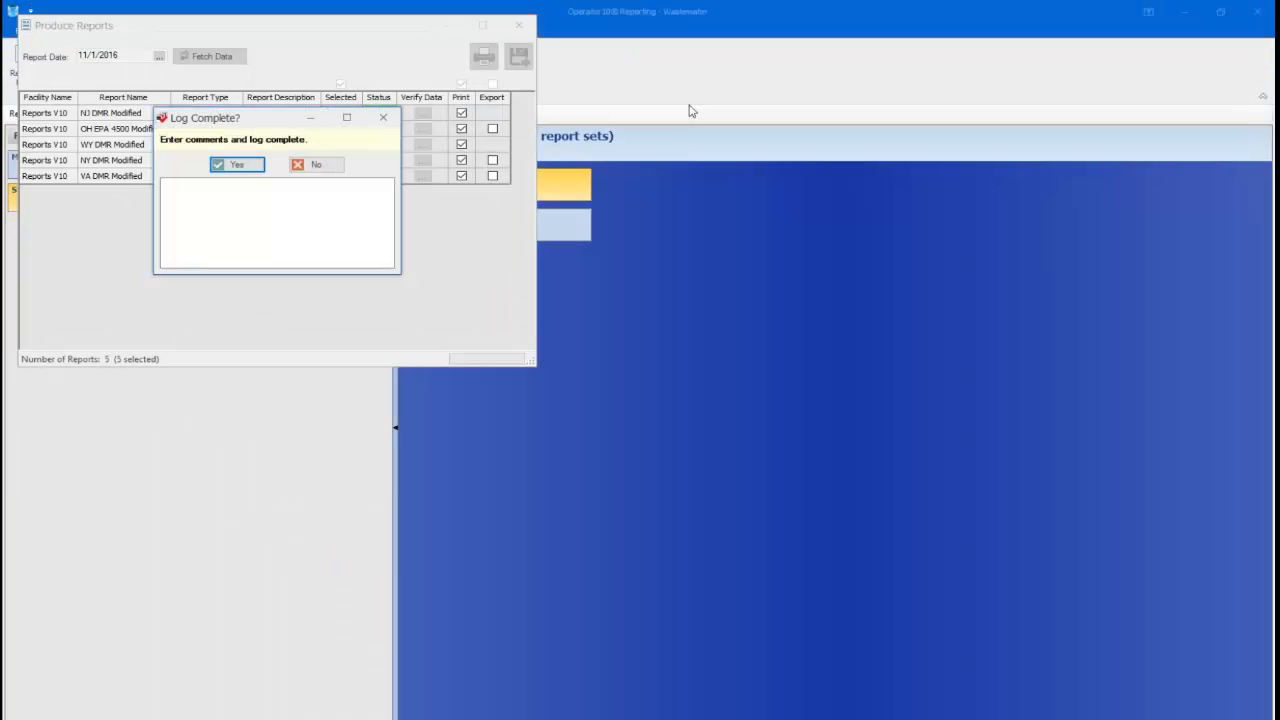
pyautogui.click(320, 165)
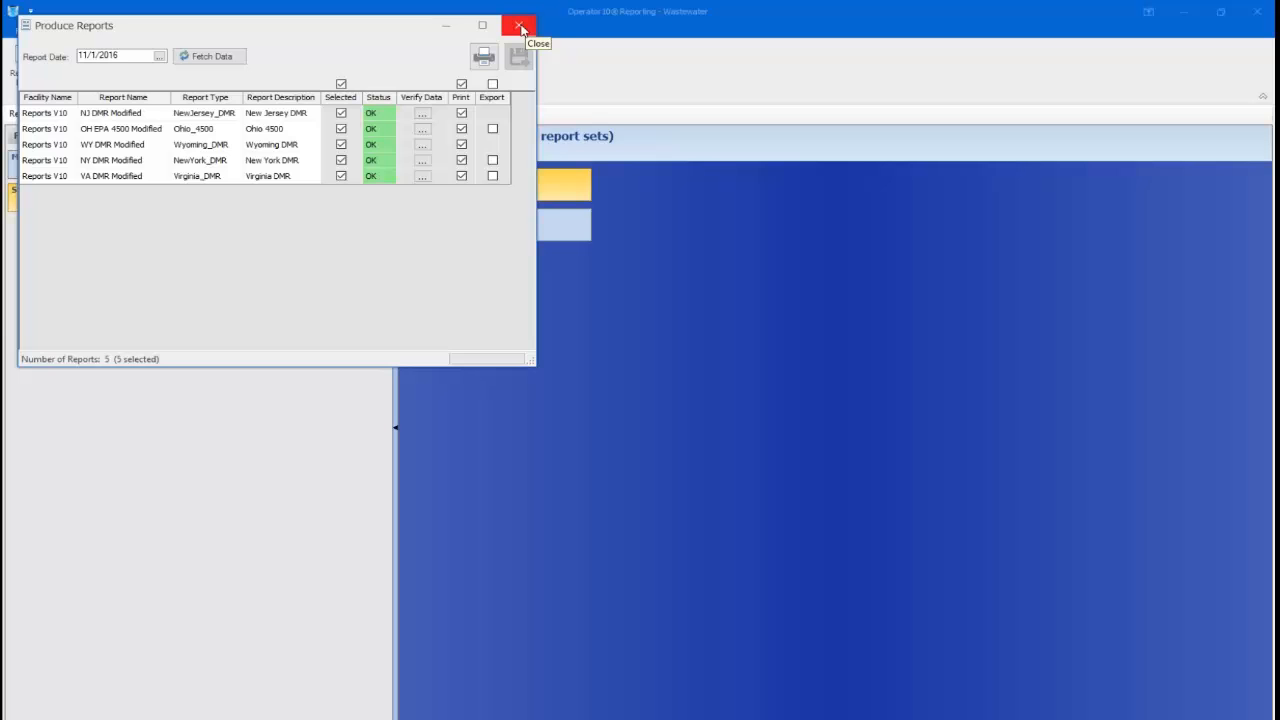
pyautogui.click(519, 27)
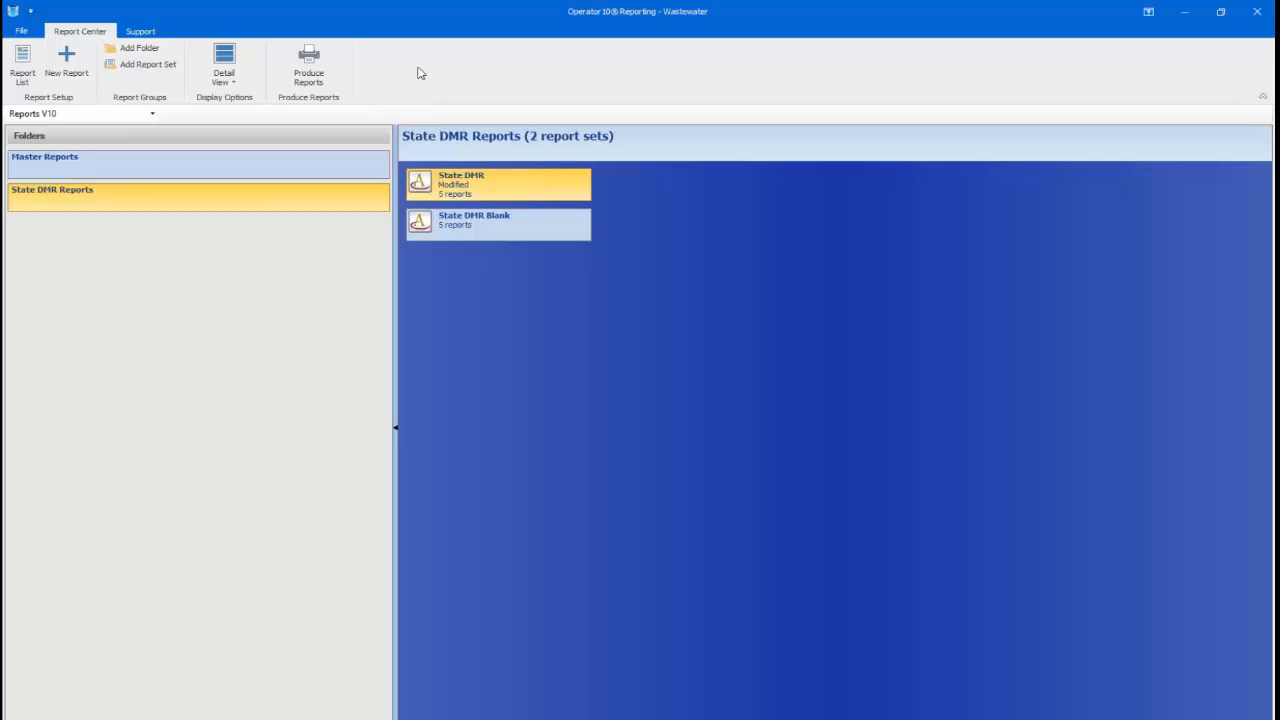
# Show all 80 reports in the Report List and select FL DMR Part B (01)
pyautogui.click(22, 66)
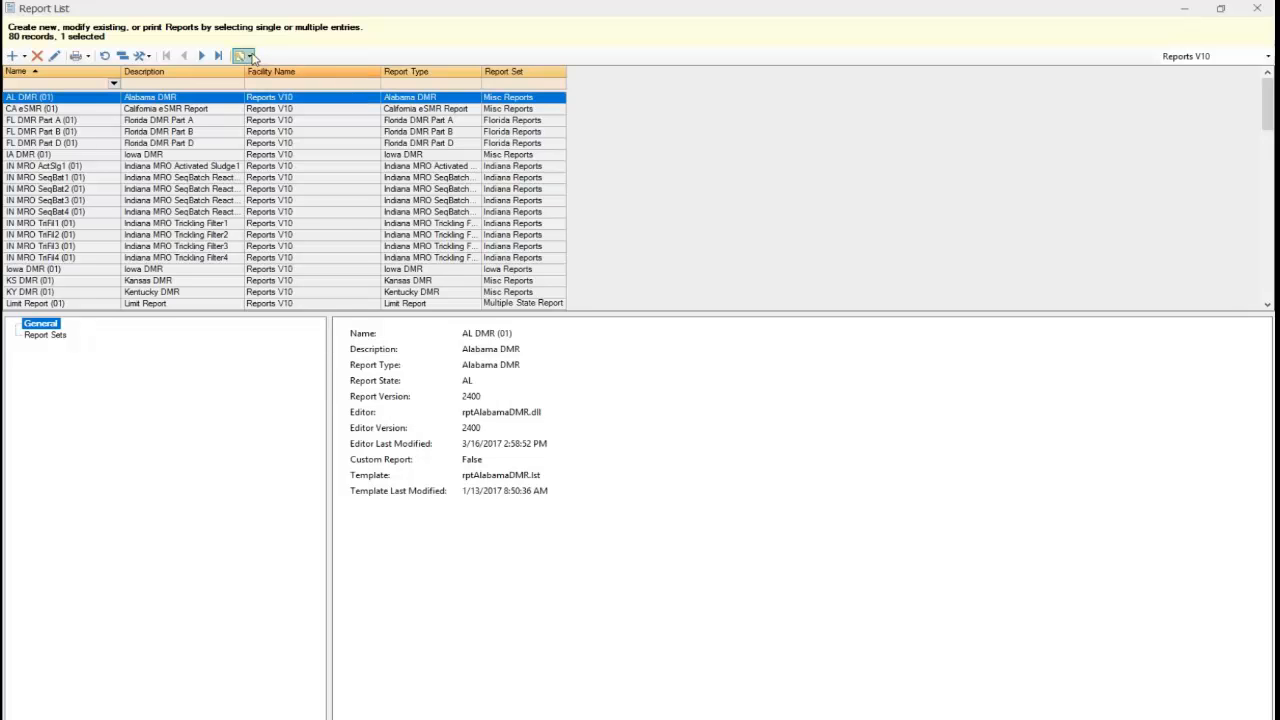
pyautogui.click(250, 57)
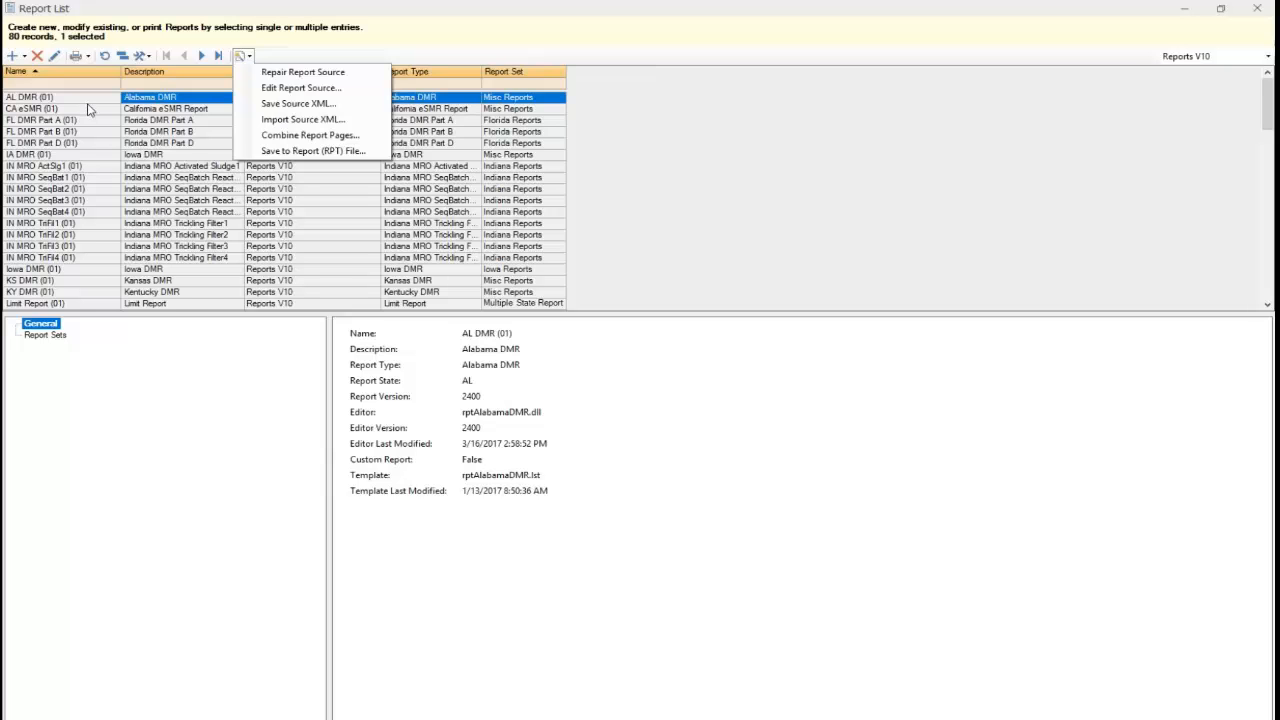
pyautogui.click(163, 133)
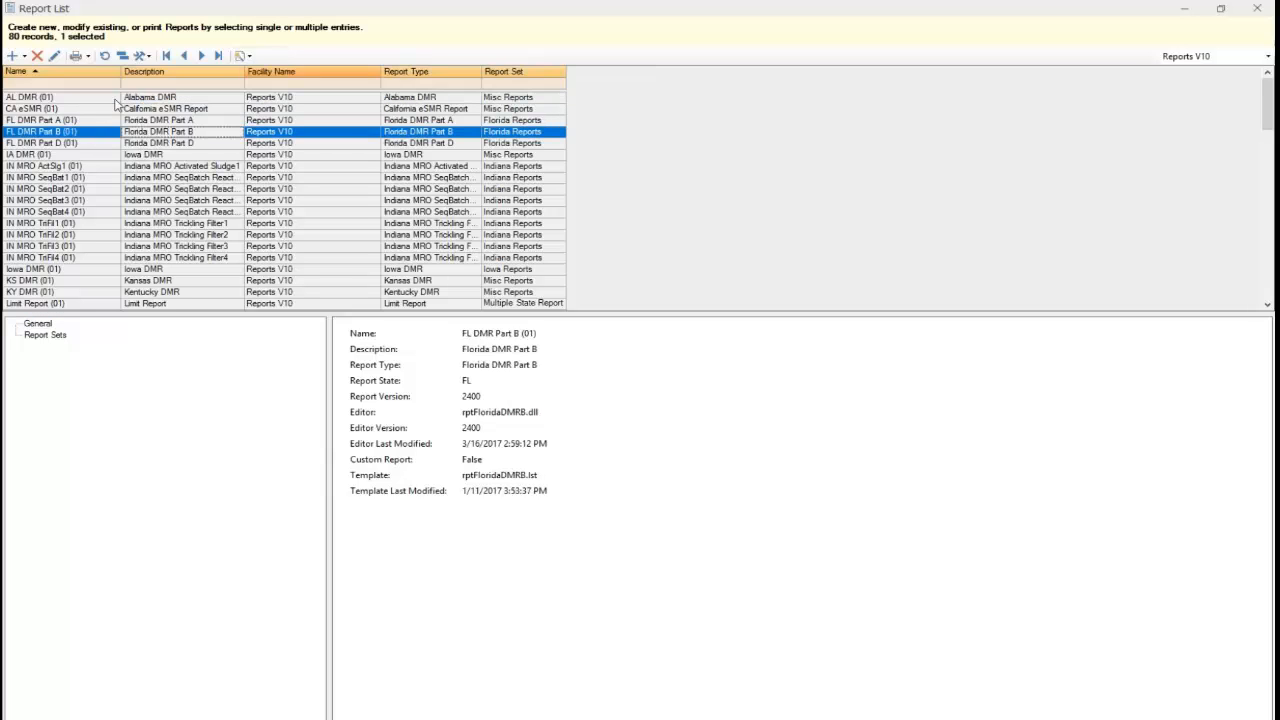
# Add a new report by ticking Custom Report under Stock Reports and saving it
pyautogui.click(13, 56)
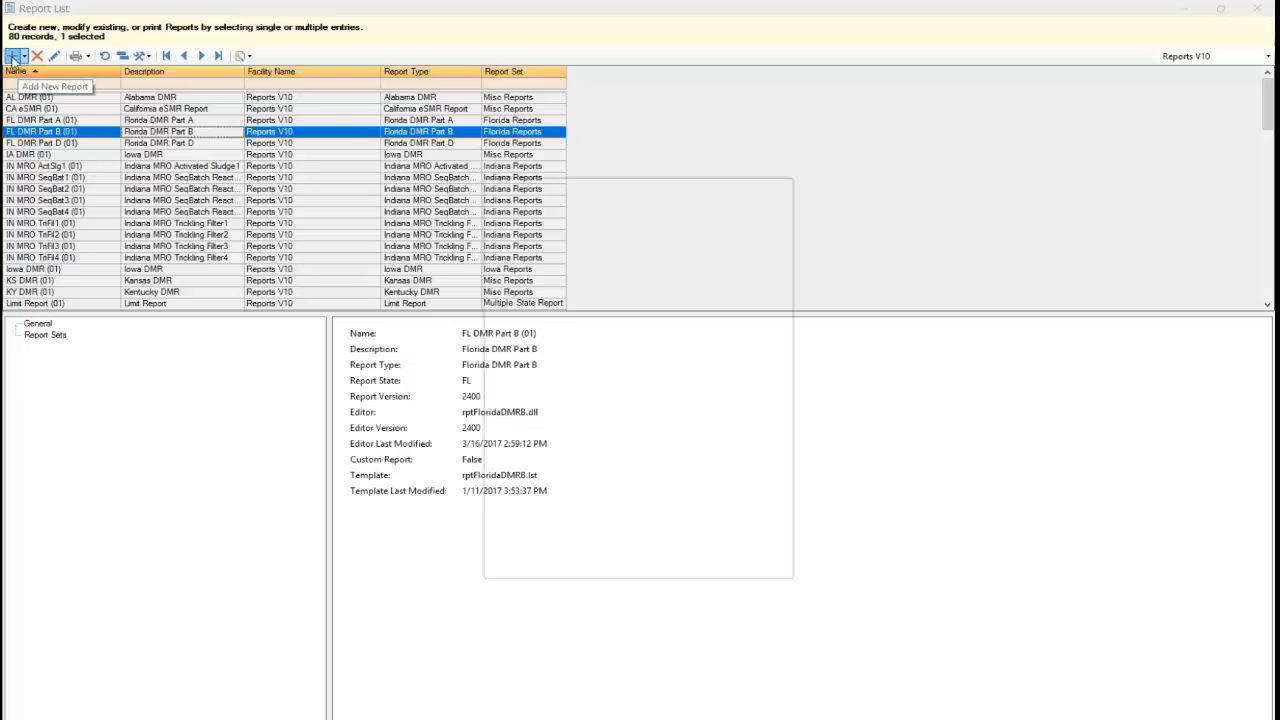
pyautogui.moveTo(770, 481); pyautogui.dragTo(773, 520)
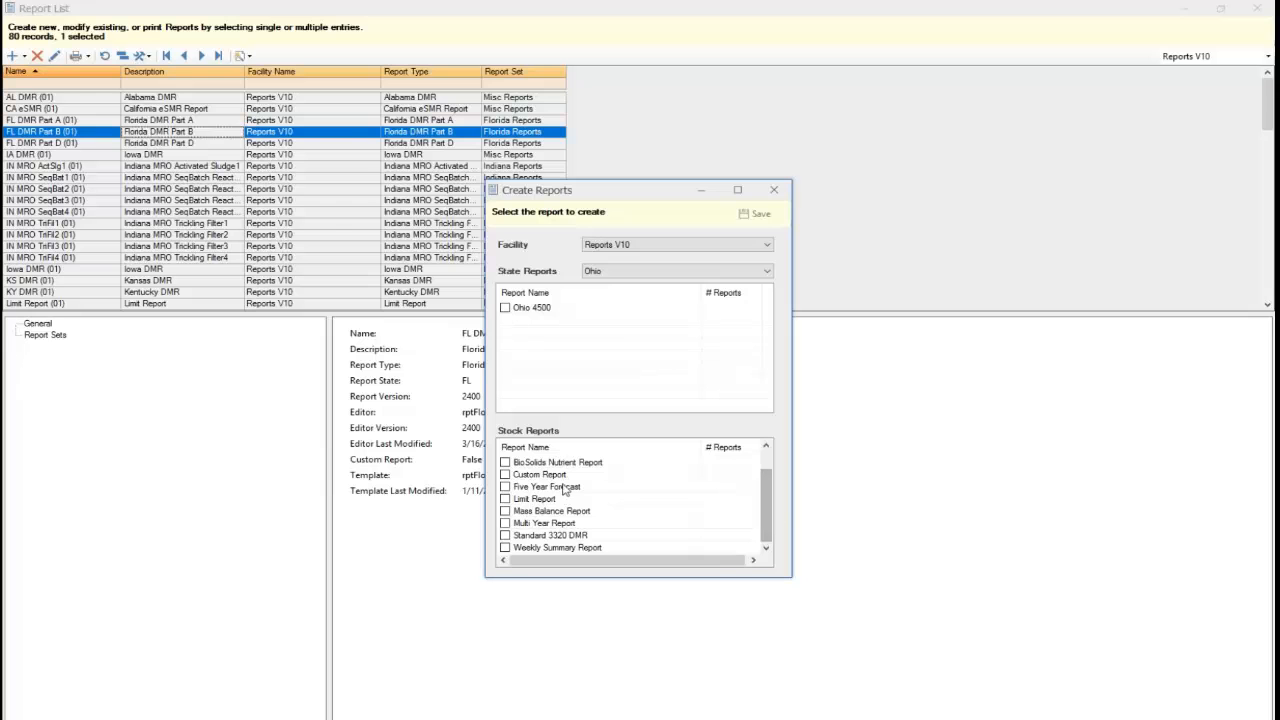
pyautogui.click(505, 475)
pyautogui.moveTo(769, 508); pyautogui.dragTo(762, 533)
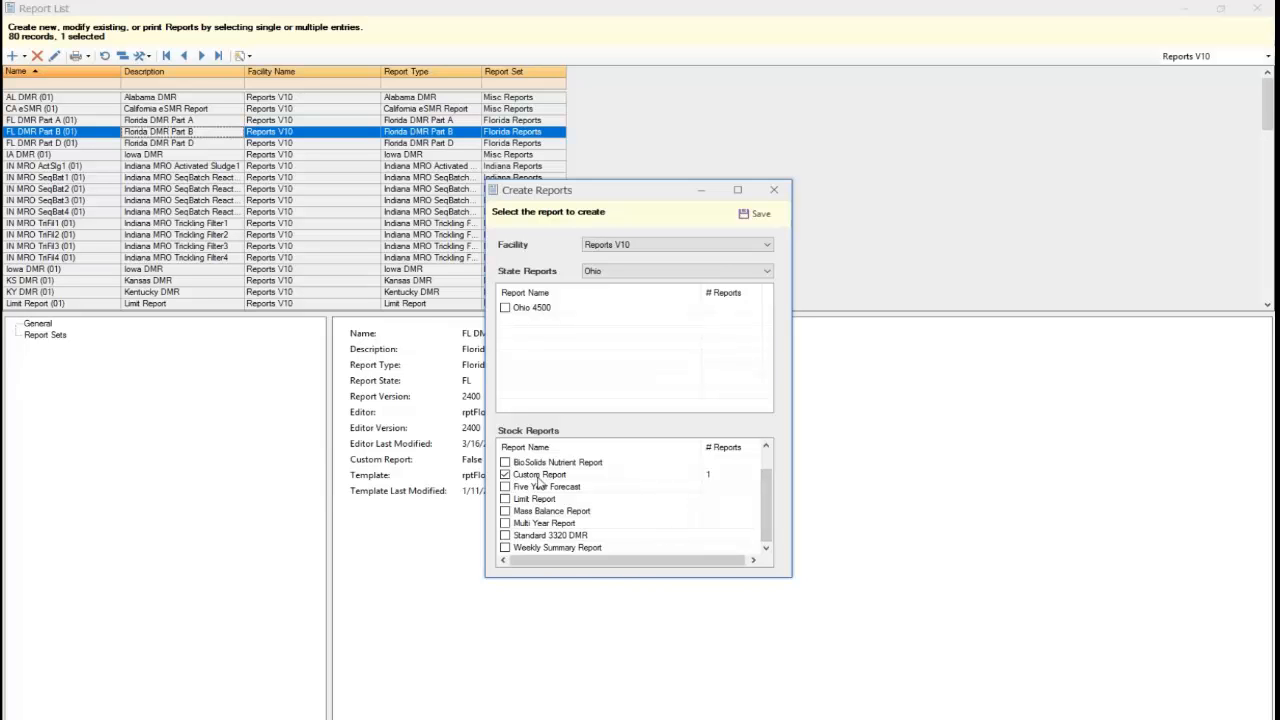
pyautogui.click(755, 215)
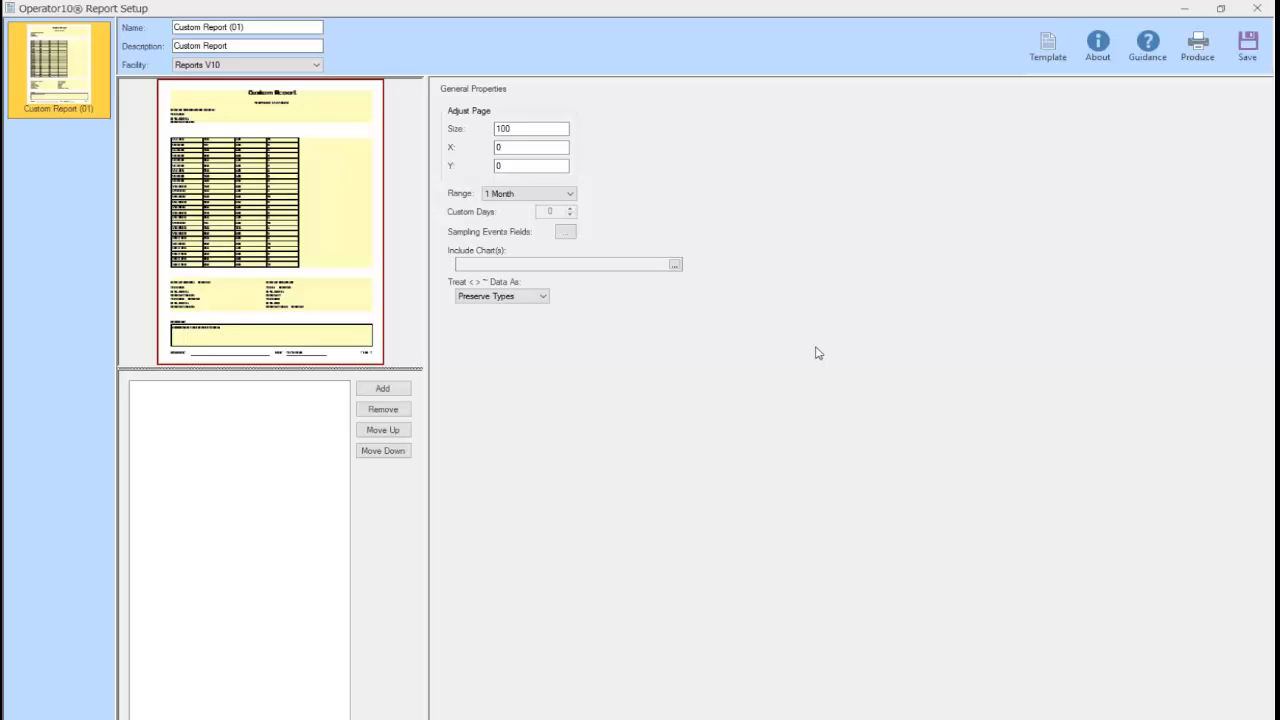
# Inspect the Custom Report (01) template in the designer, then close the designer and its setup
pyautogui.click(1048, 56)
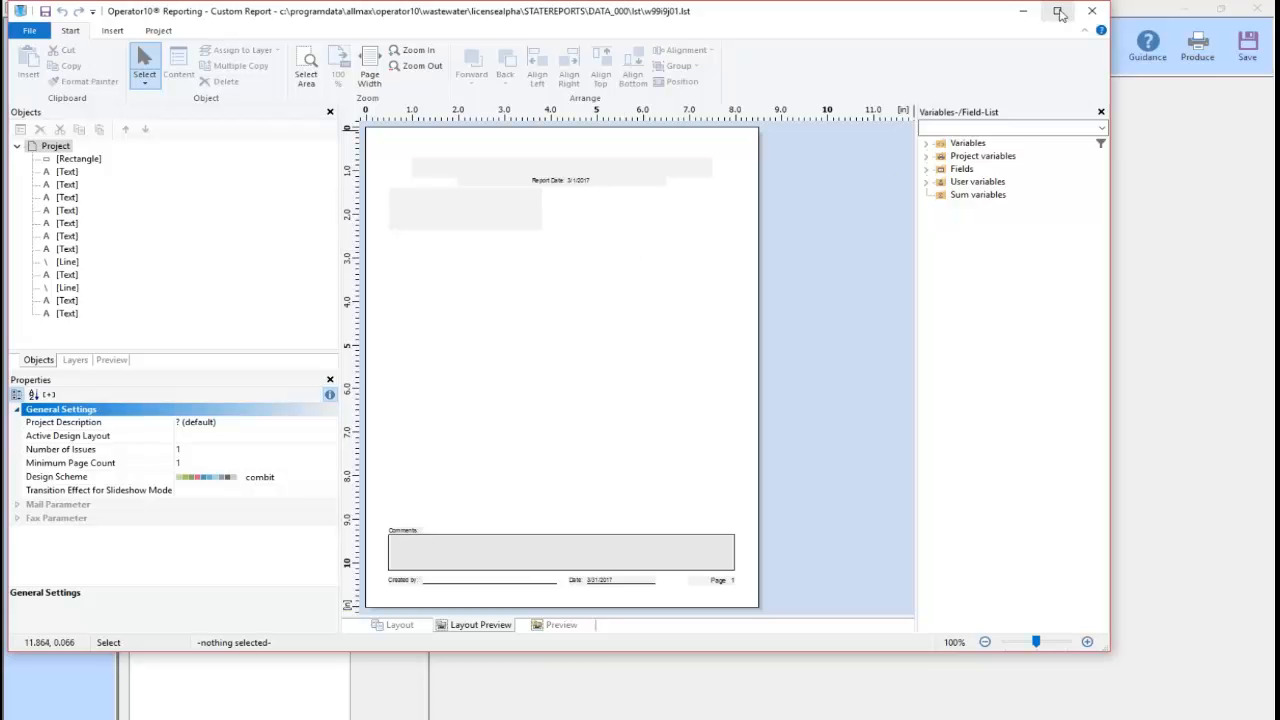
pyautogui.click(1090, 12)
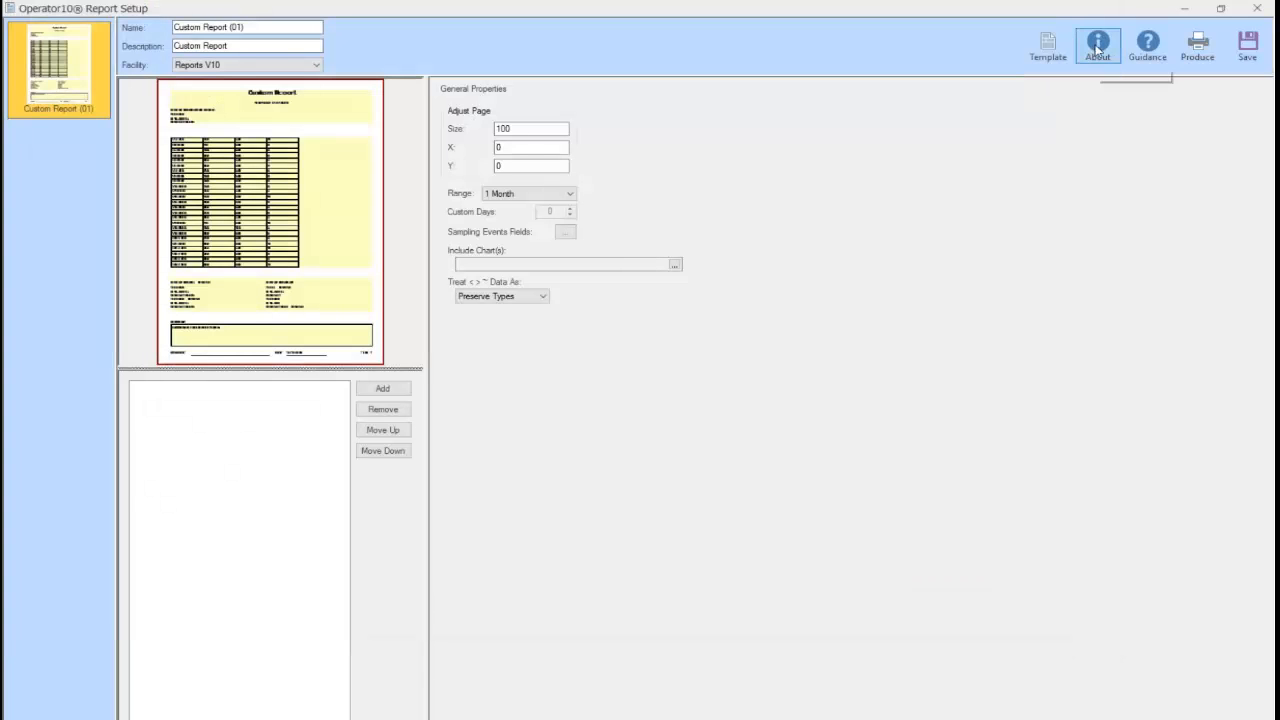
pyautogui.click(1256, 9)
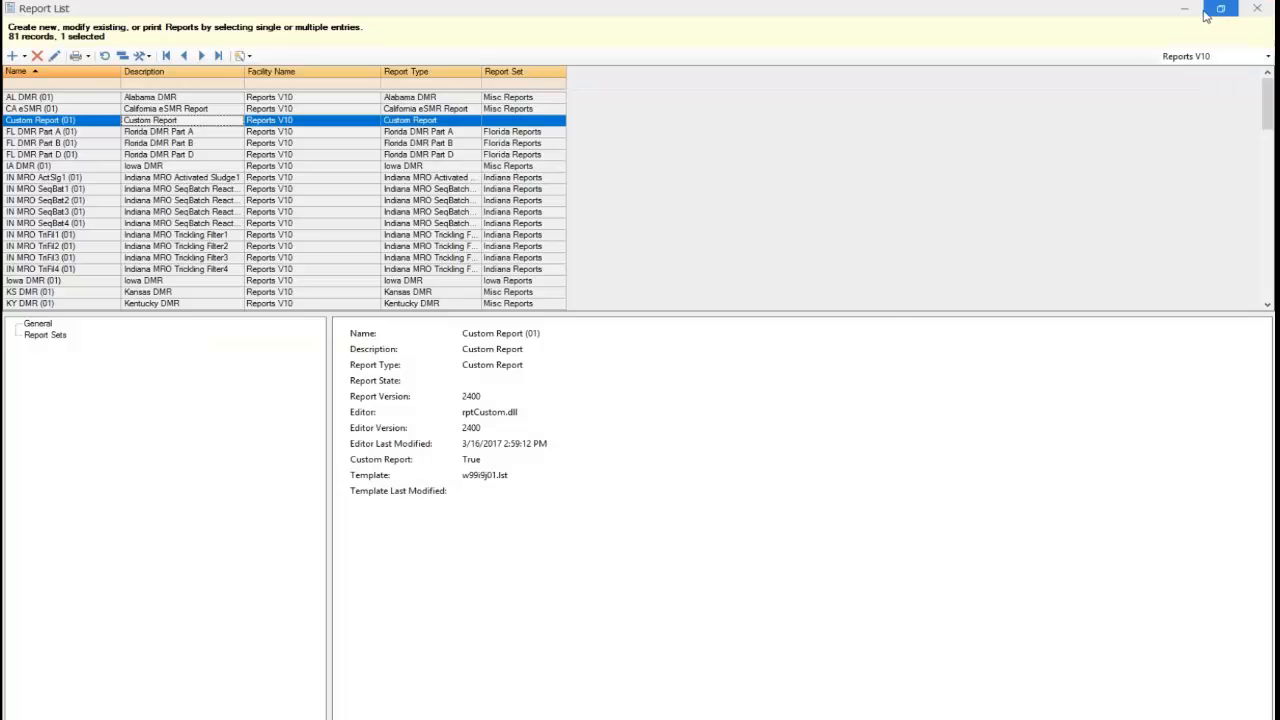
# Close the Report List and open the Report Designer Manual from File > Manuals
pyautogui.click(1256, 9)
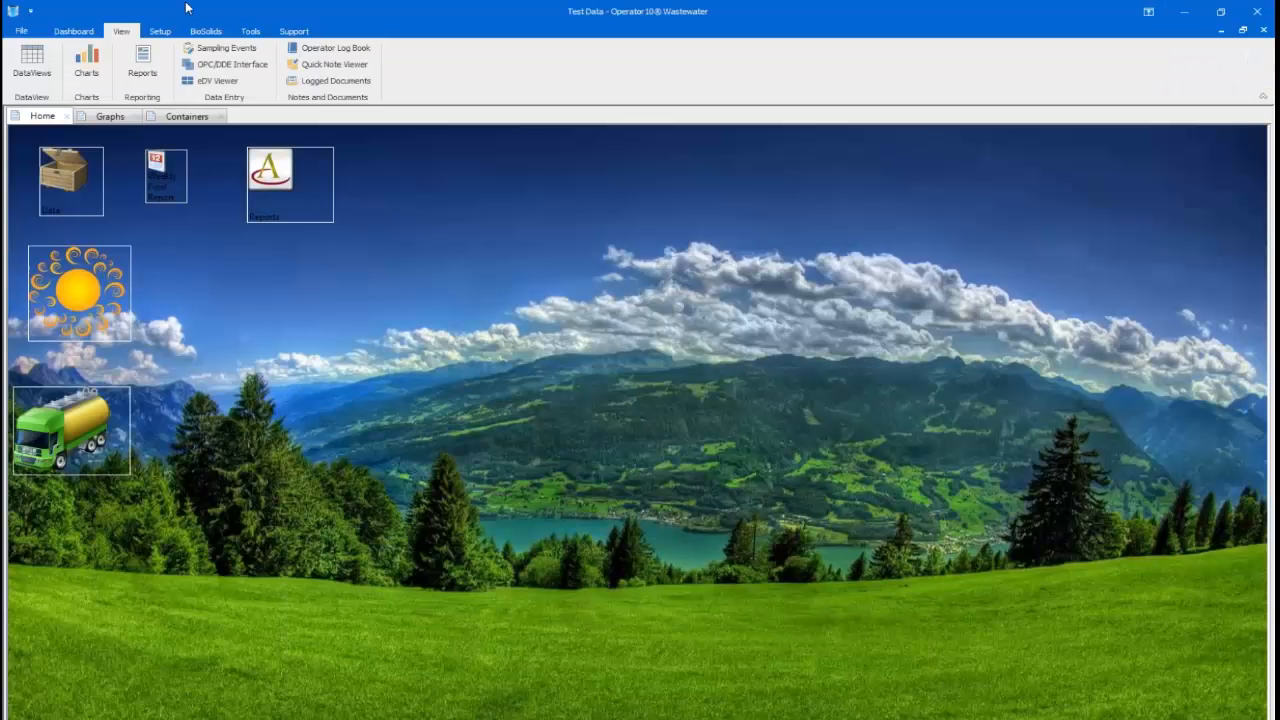
pyautogui.click(20, 31)
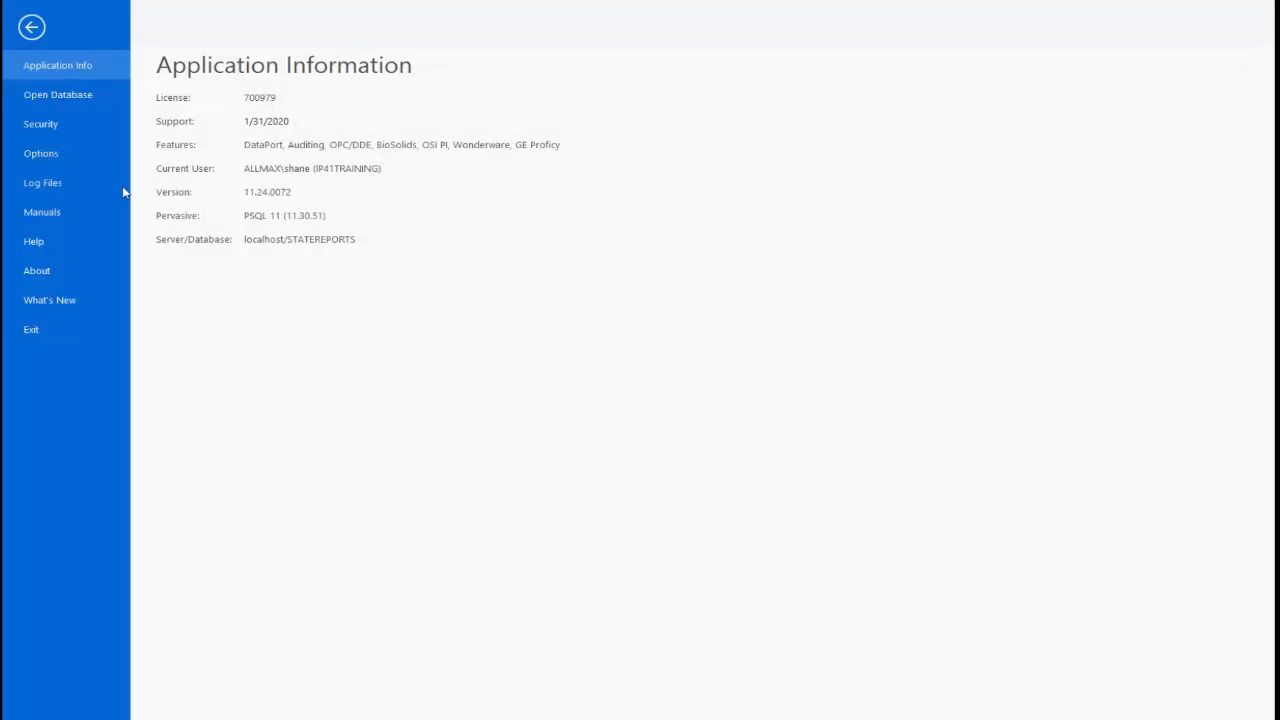
pyautogui.click(47, 212)
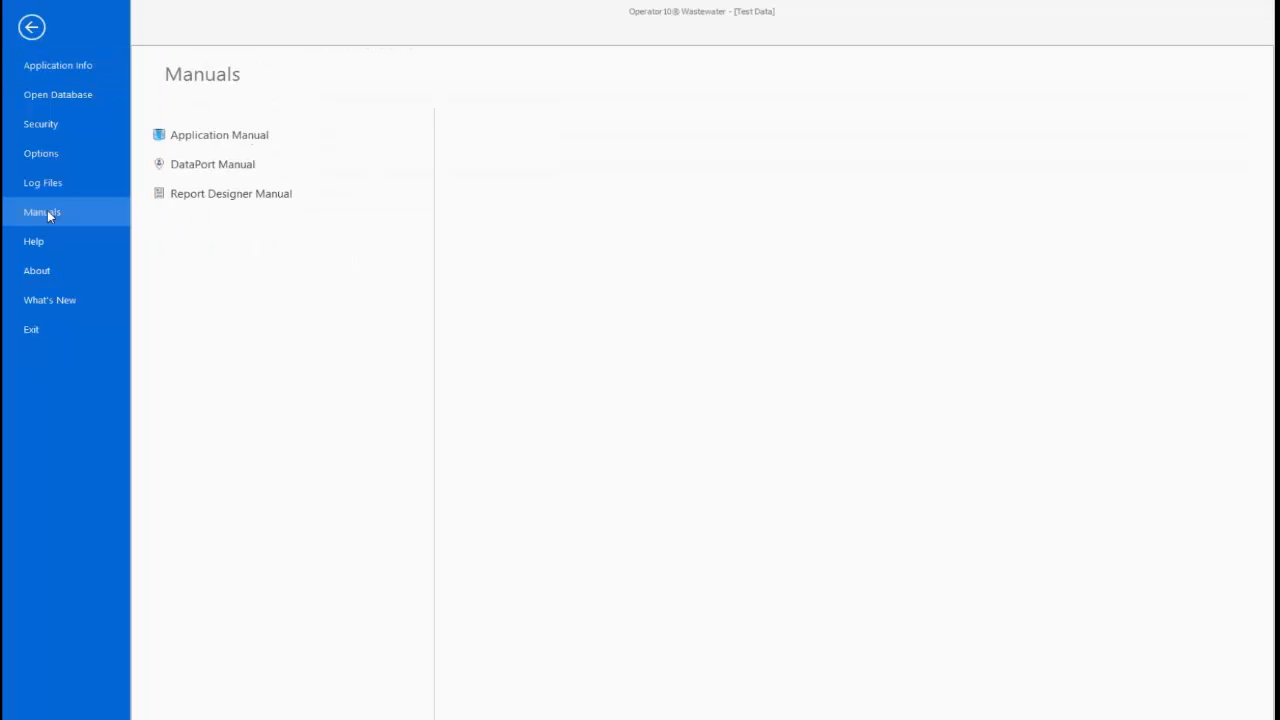
pyautogui.click(221, 197)
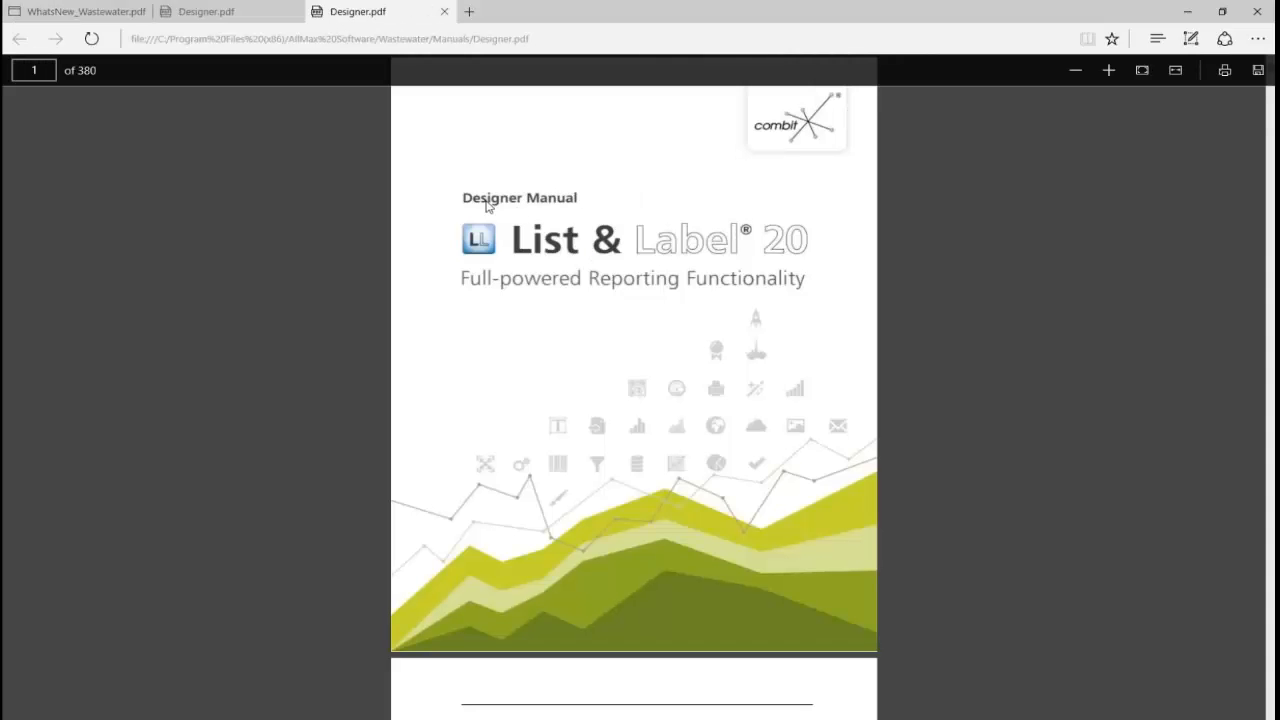
# Scroll Designer.pdf down to 'Adding a Title to the Report', then close Edge and all its tabs
pyautogui.scroll(-10, 641, 281)
pyautogui.scroll(-12, 641, 281)
pyautogui.scroll(-20, 640, 281)
pyautogui.scroll(-15, 640, 281)
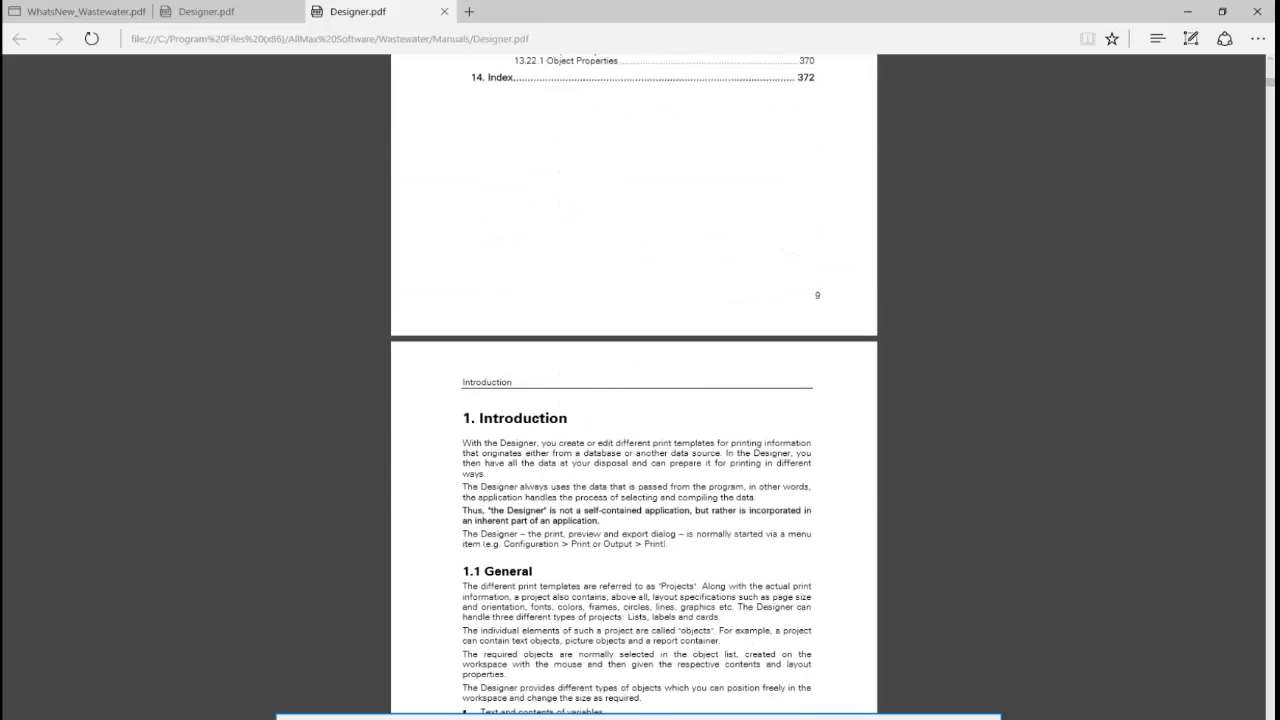
pyautogui.scroll(-15, 640, 281)
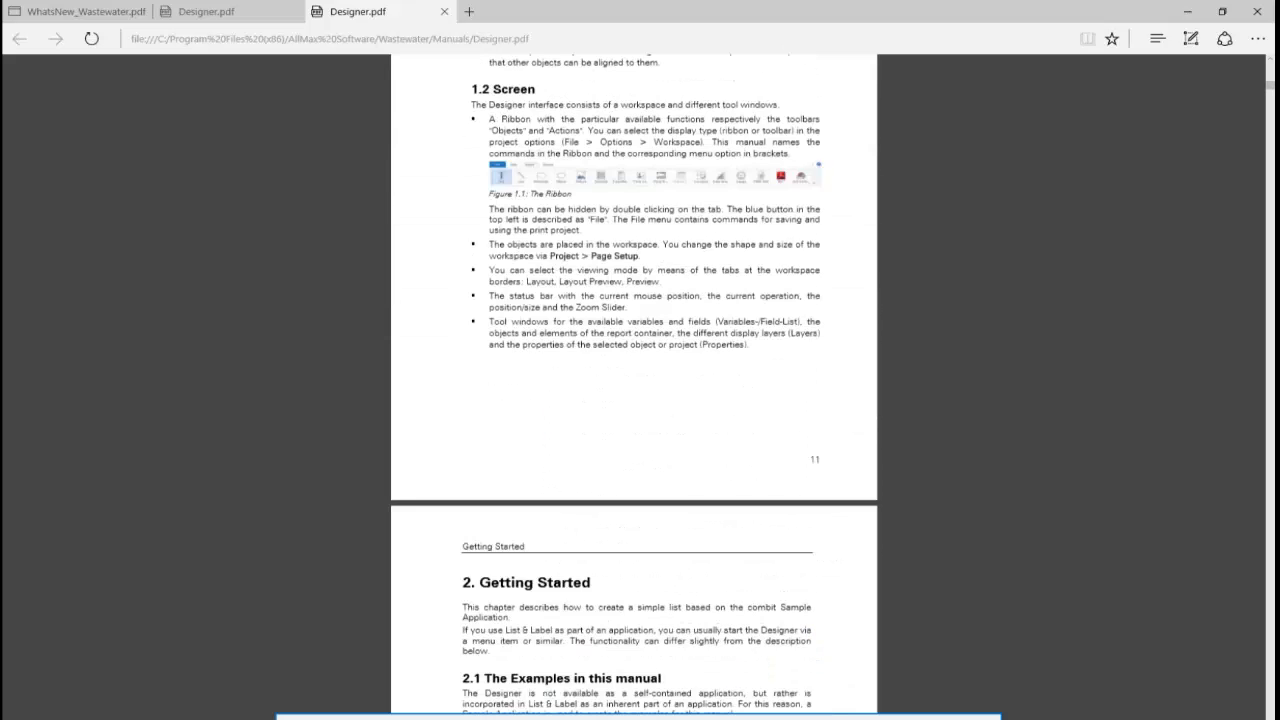
pyautogui.scroll(-15, 640, 281)
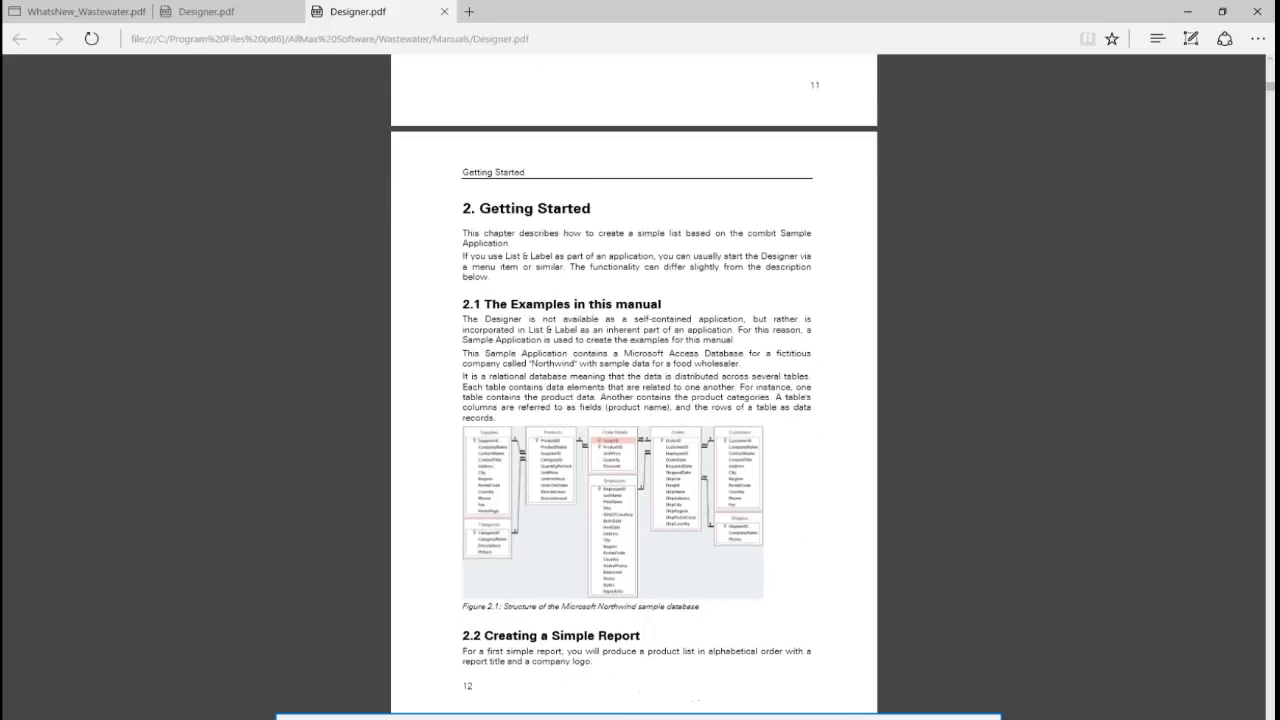
pyautogui.scroll(-15, 640, 385)
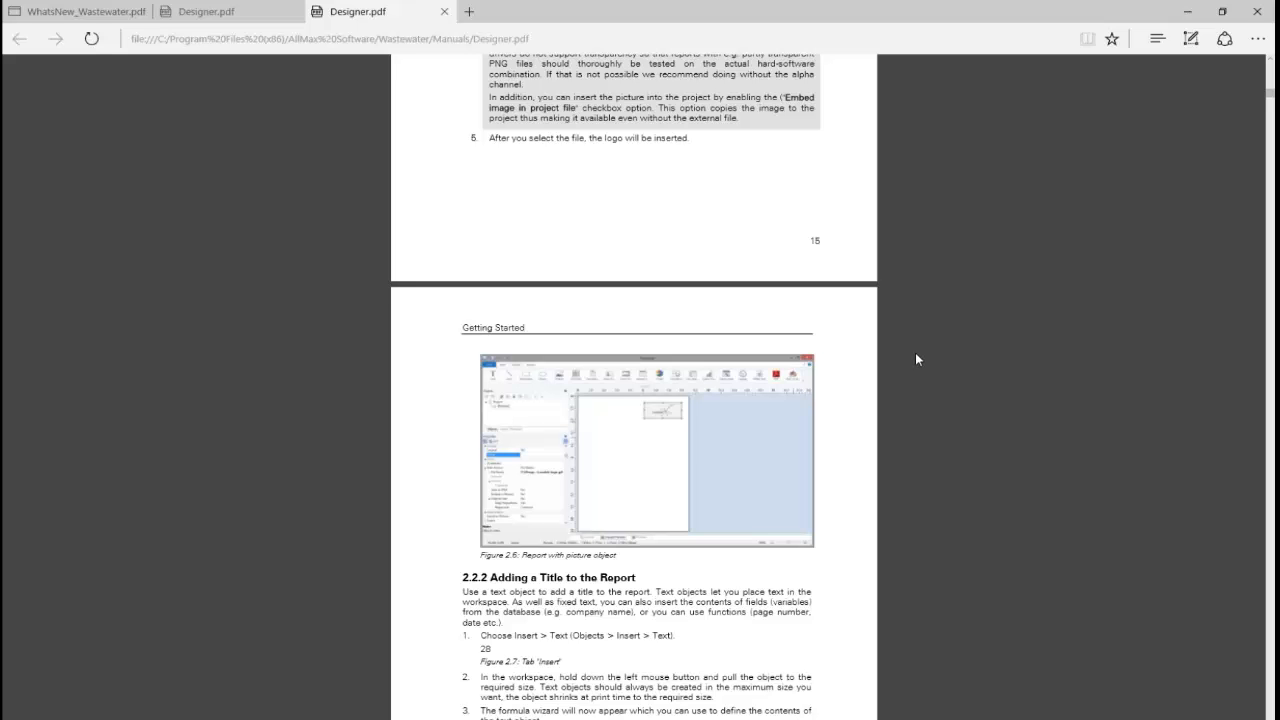
pyautogui.click(1258, 14)
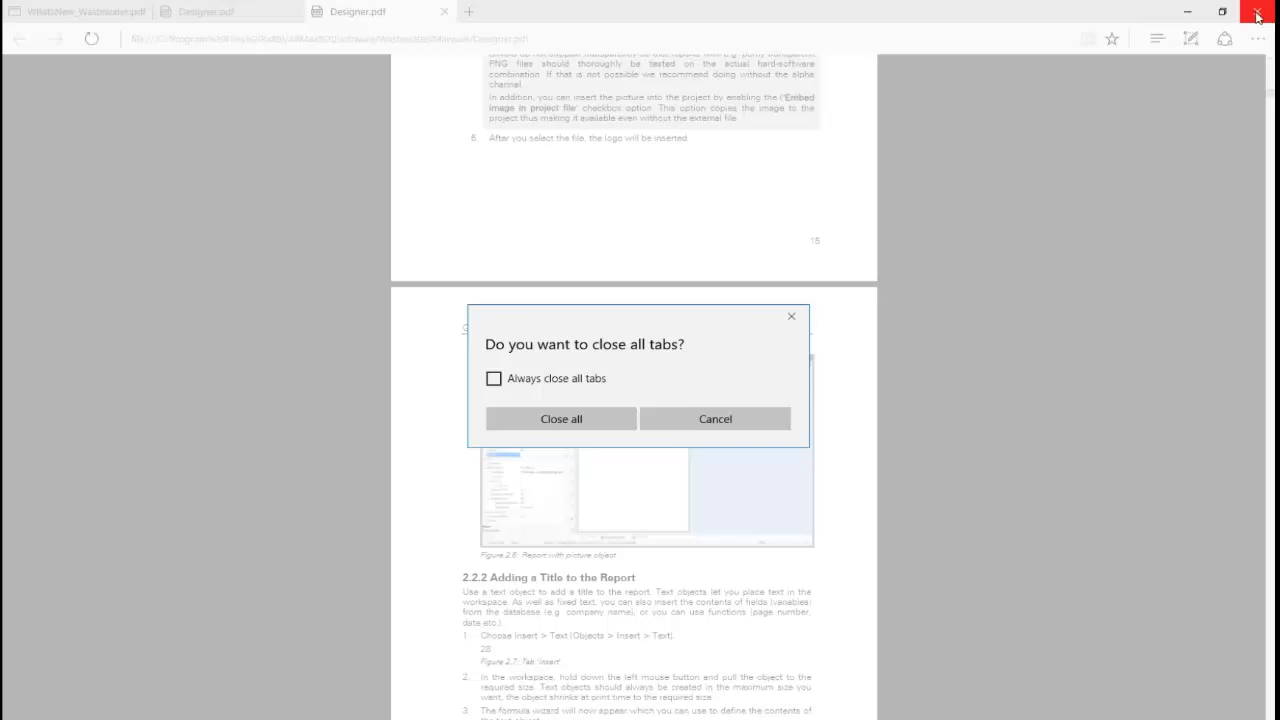
pyautogui.click(586, 426)
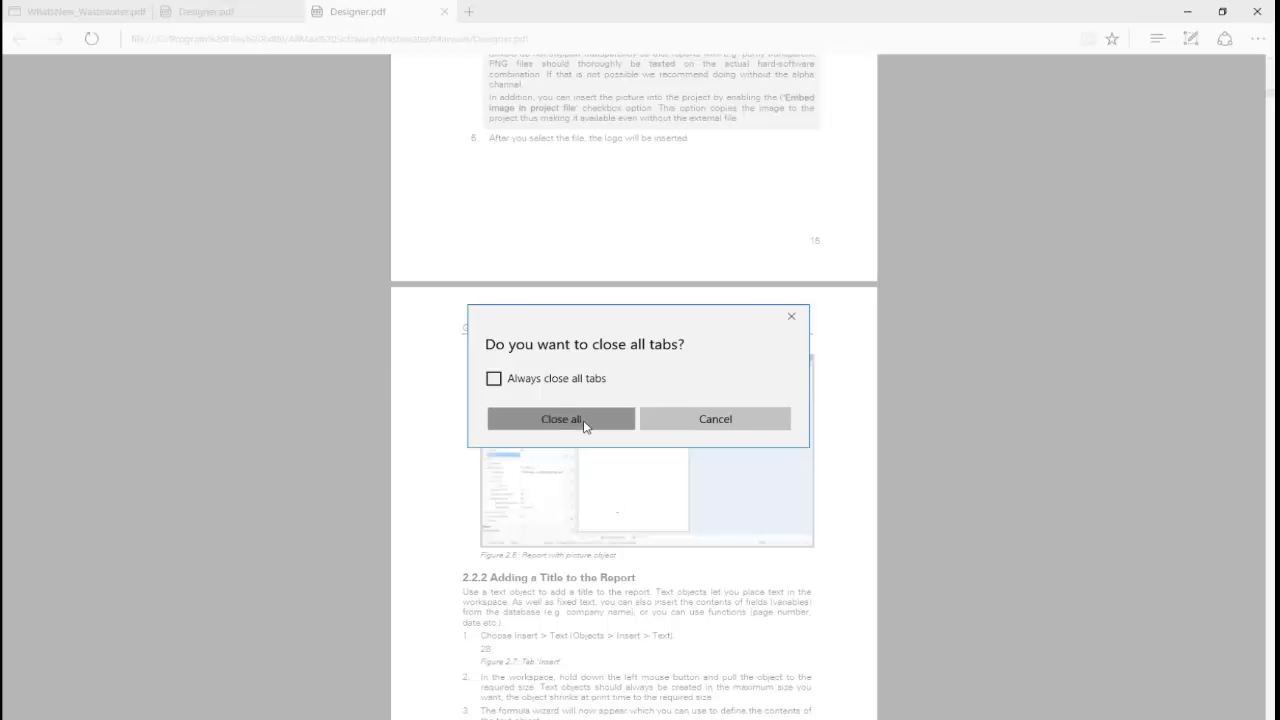